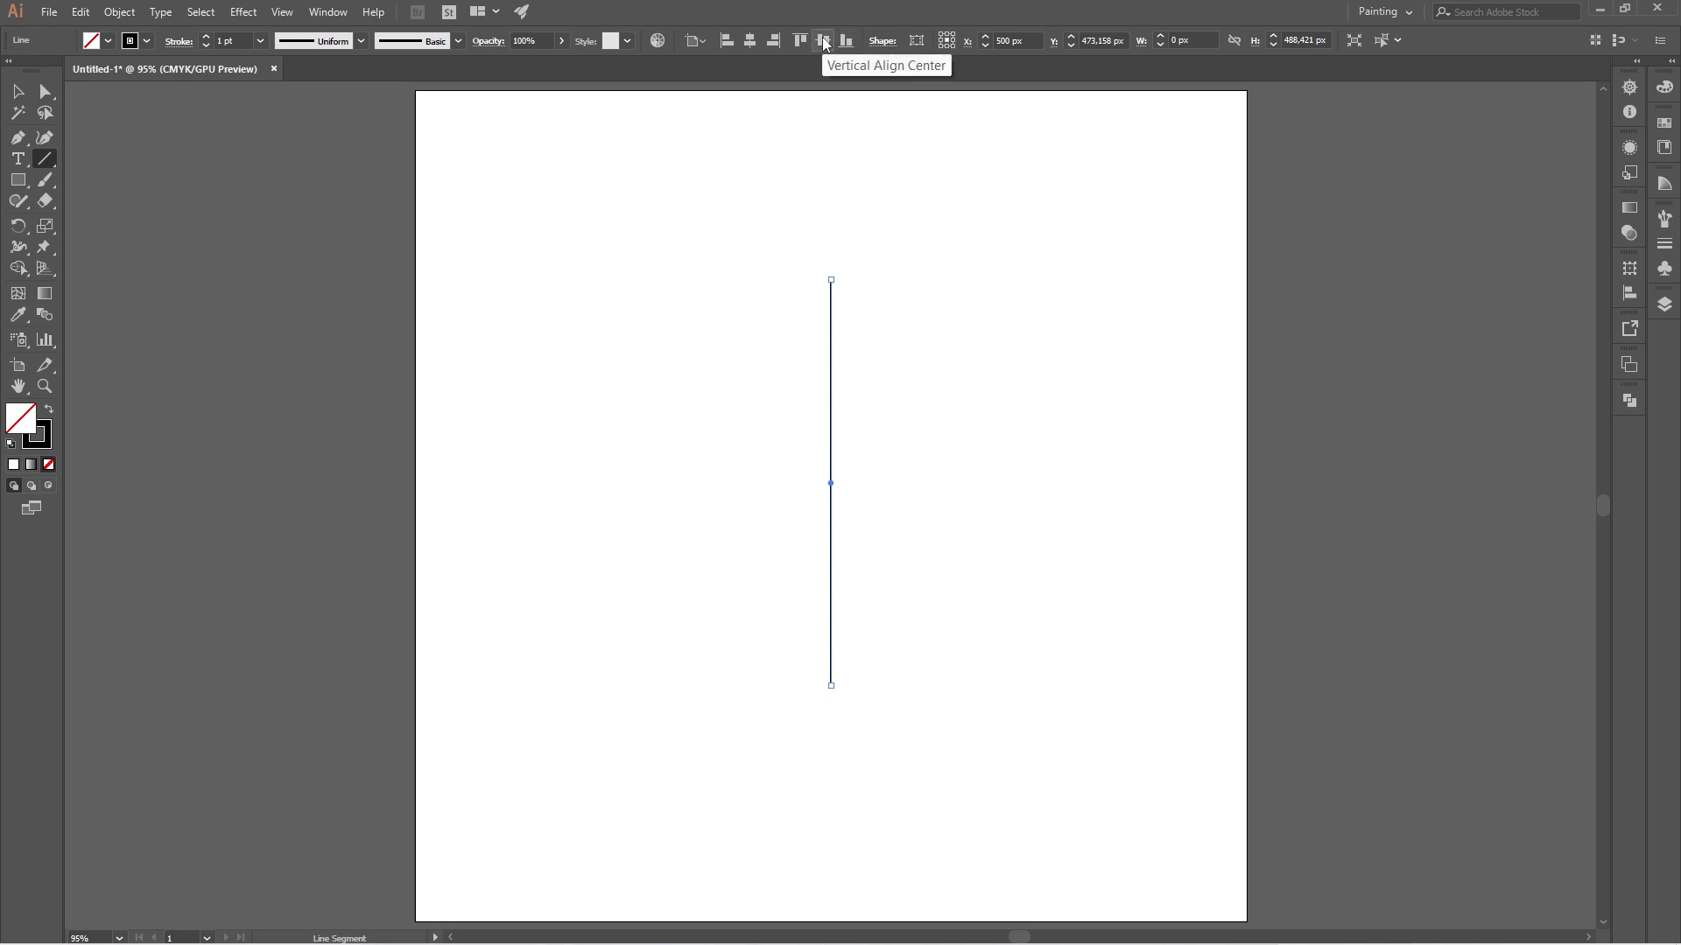
- Center the vertical line vertically on the artboard and keep it selected
left_click(824, 42)
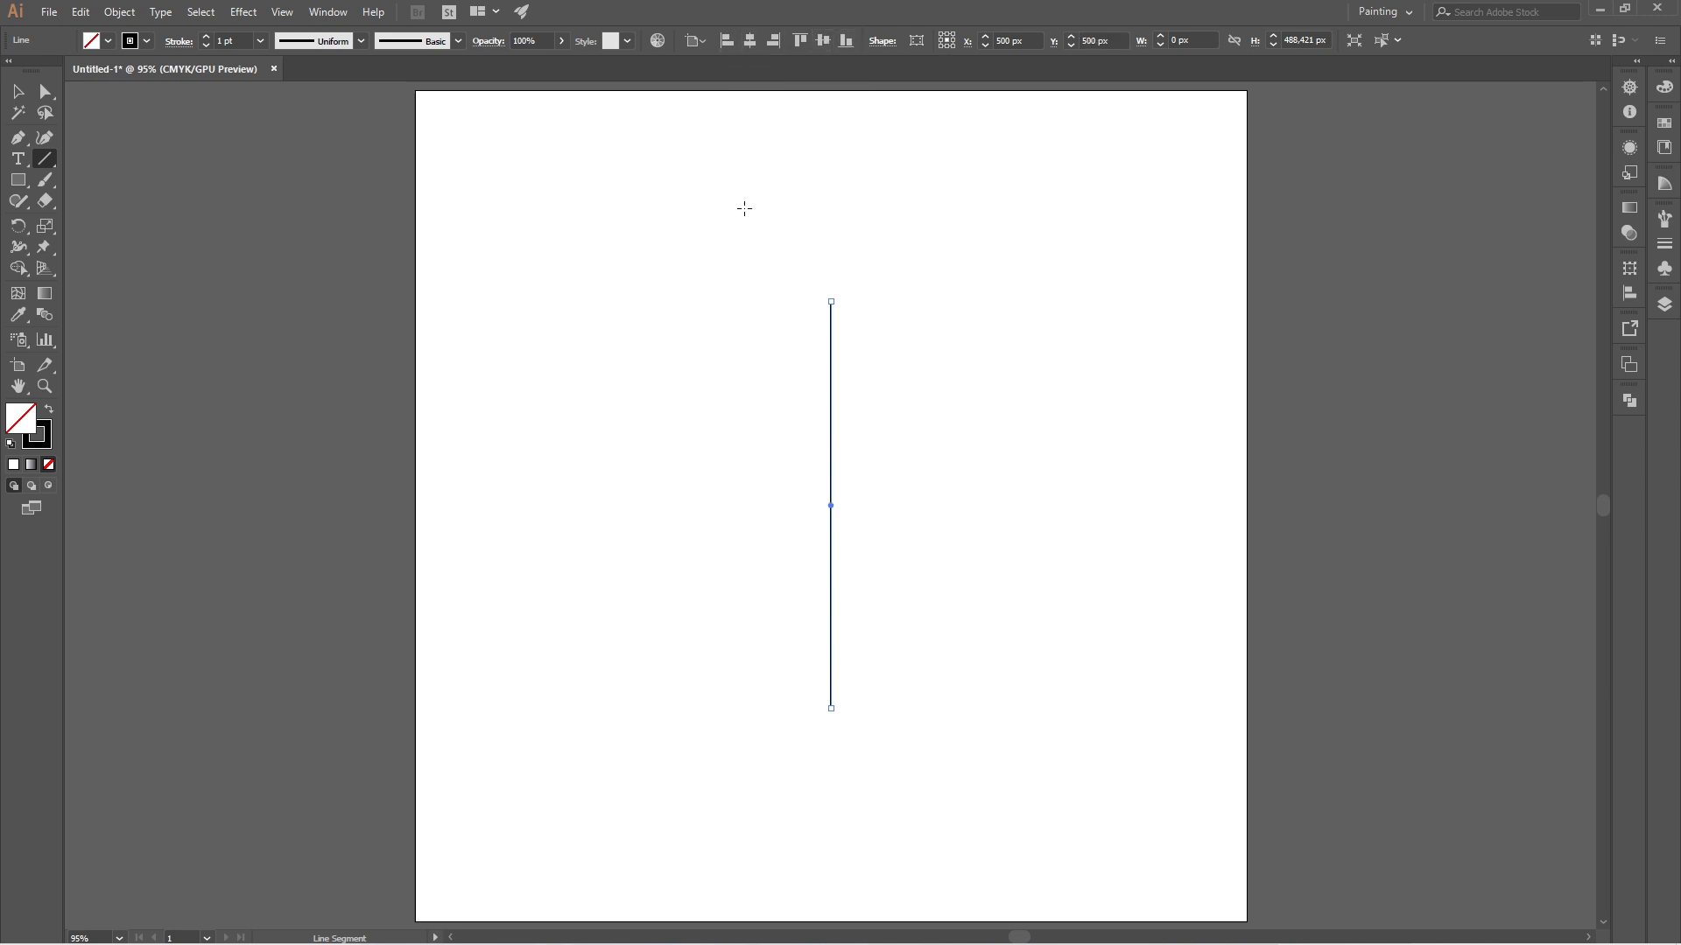
left_click(18, 91)
left_click(890, 398)
left_click_drag(806, 348, 933, 379)
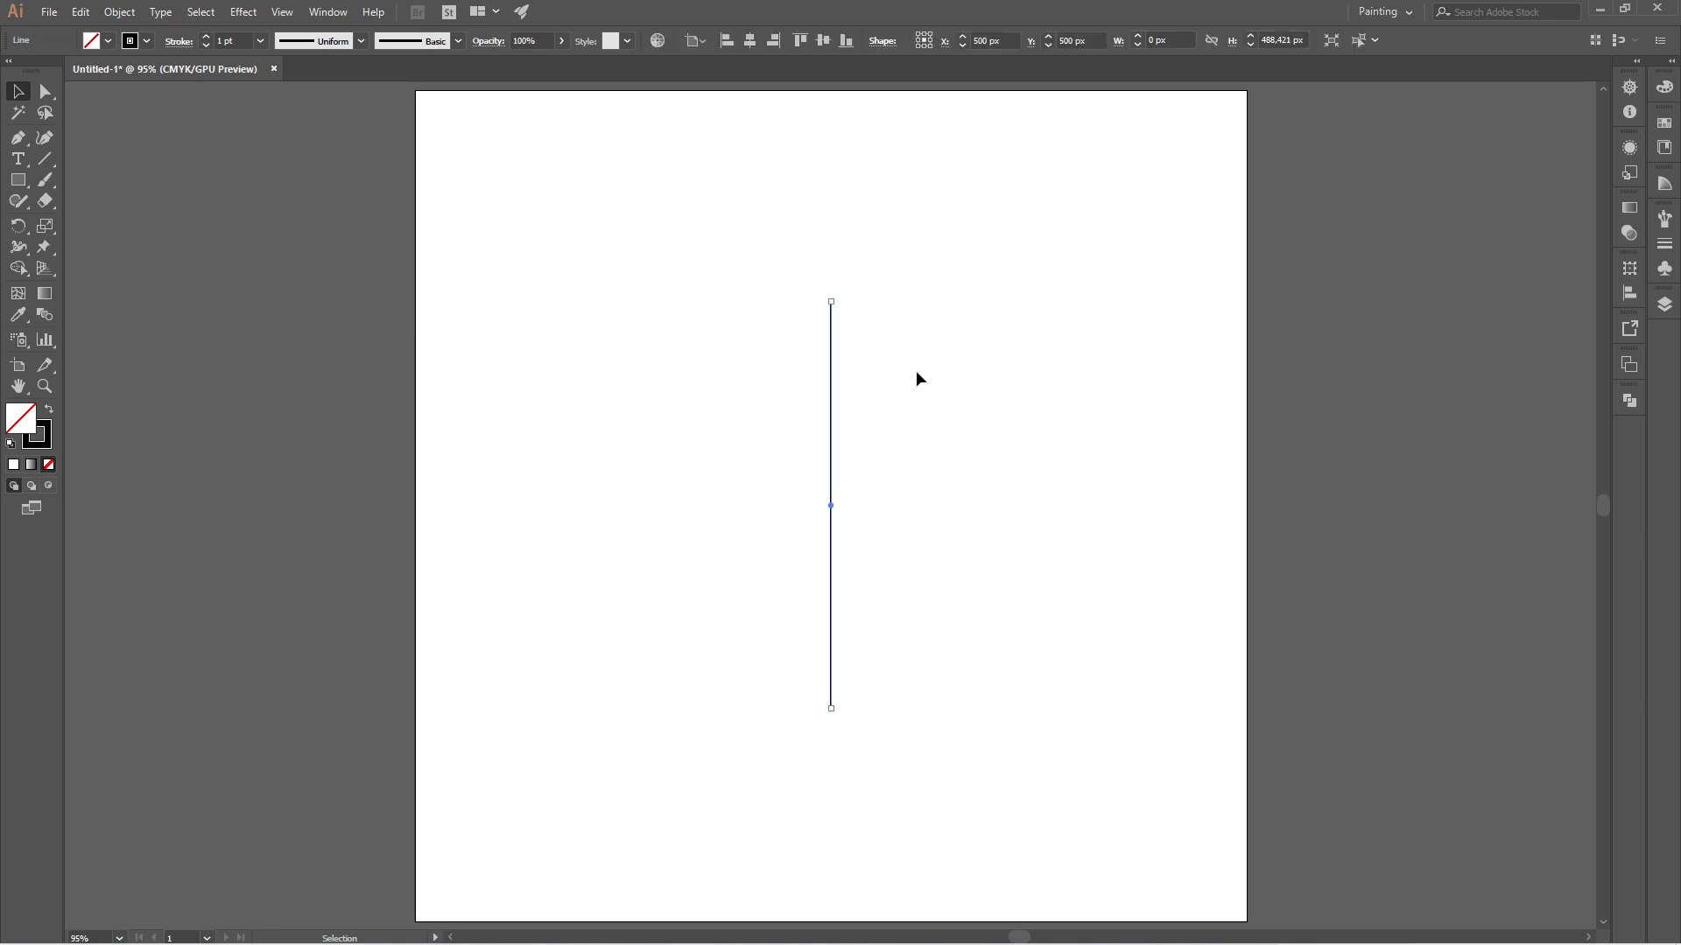
- Copy the selected vertical line and paste the copy in front of it
left_click(120, 12)
left_click(119, 14)
left_click(82, 13)
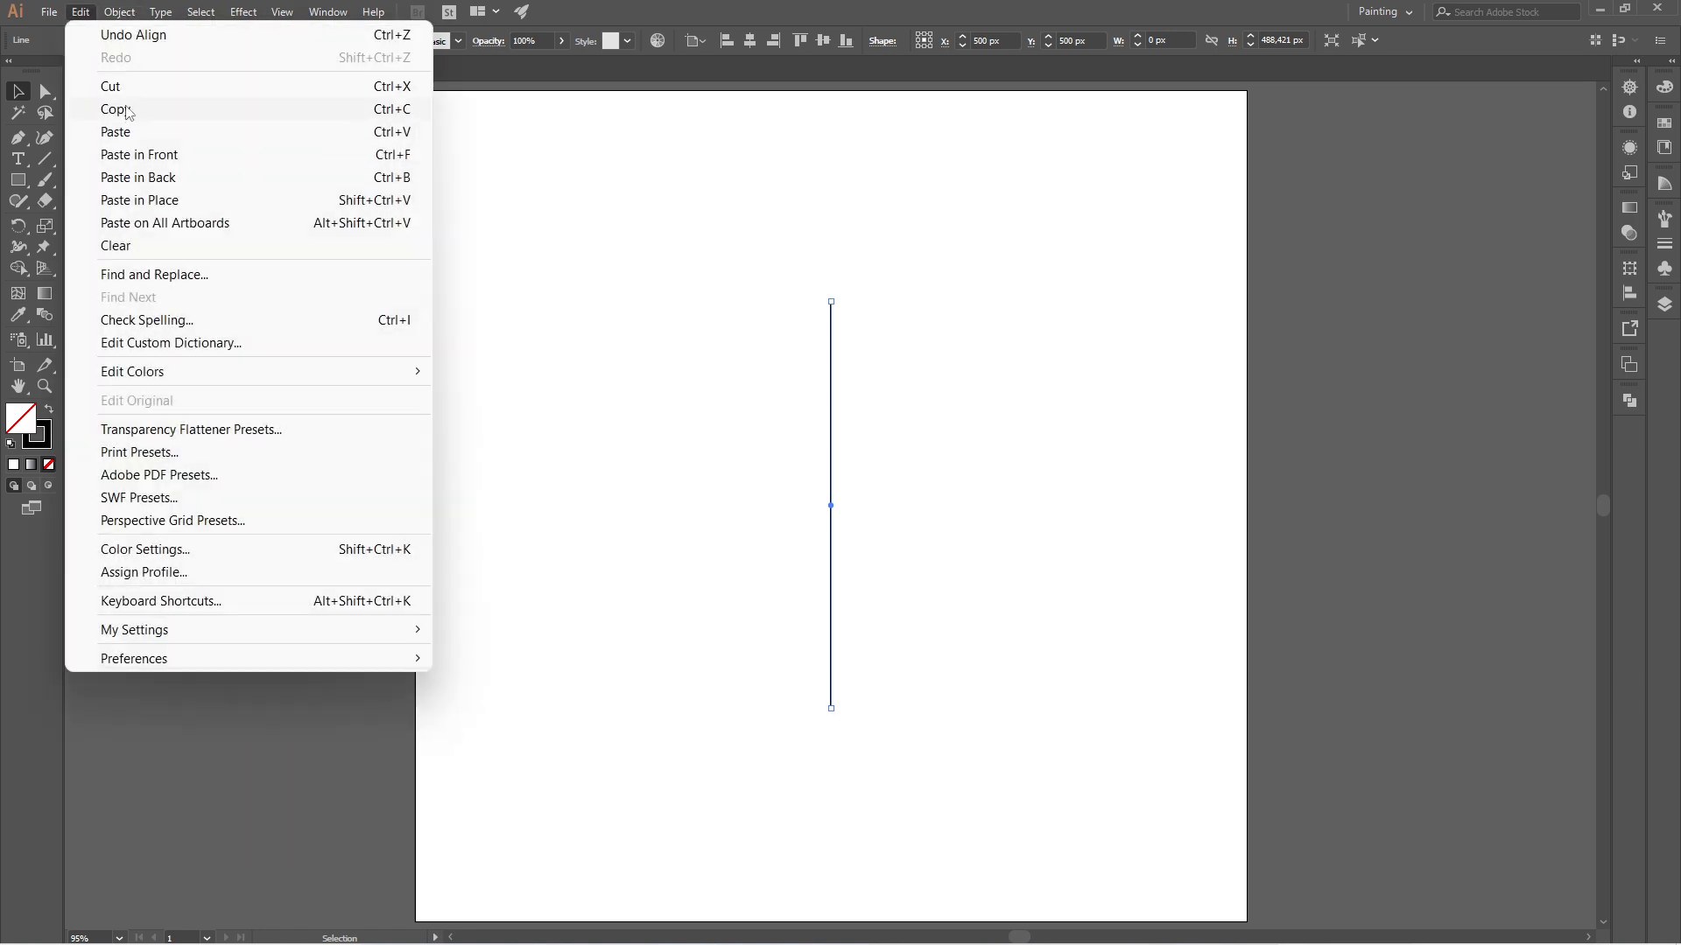
left_click(163, 112)
left_click(80, 12)
left_click(221, 156)
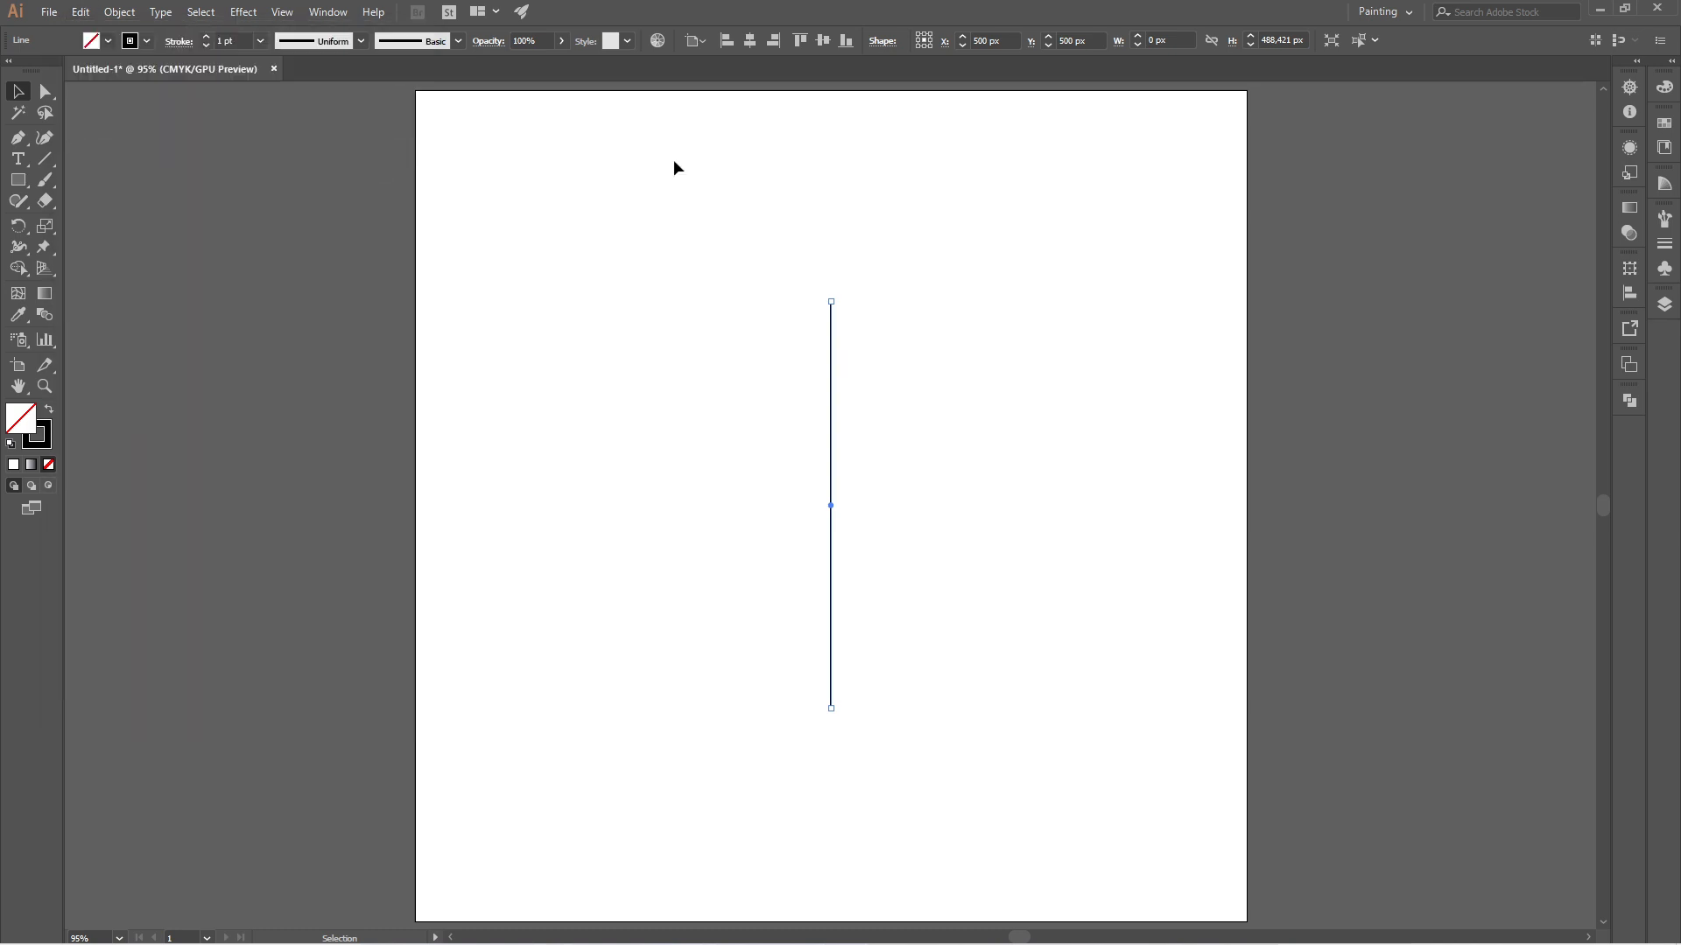
- Place the copy of the vertical line at an X position of 510 px
left_click(988, 42)
key("BackSpace")
key("BackSpace")
type("10")
key("alt+Return")
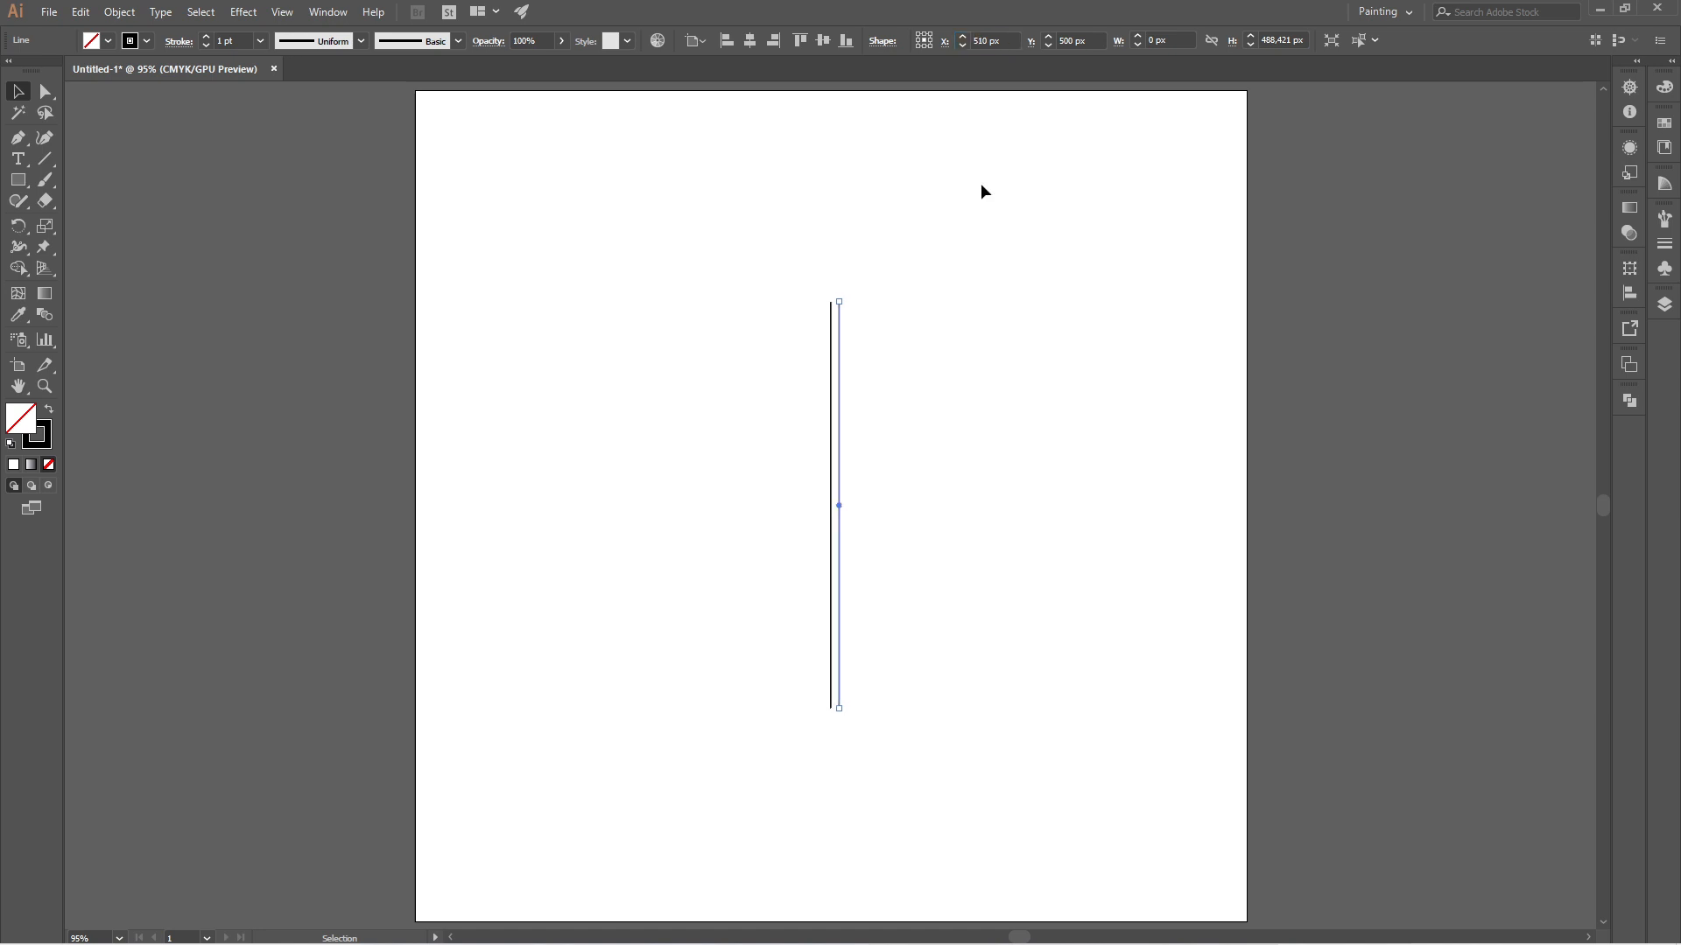
left_click(593, 337)
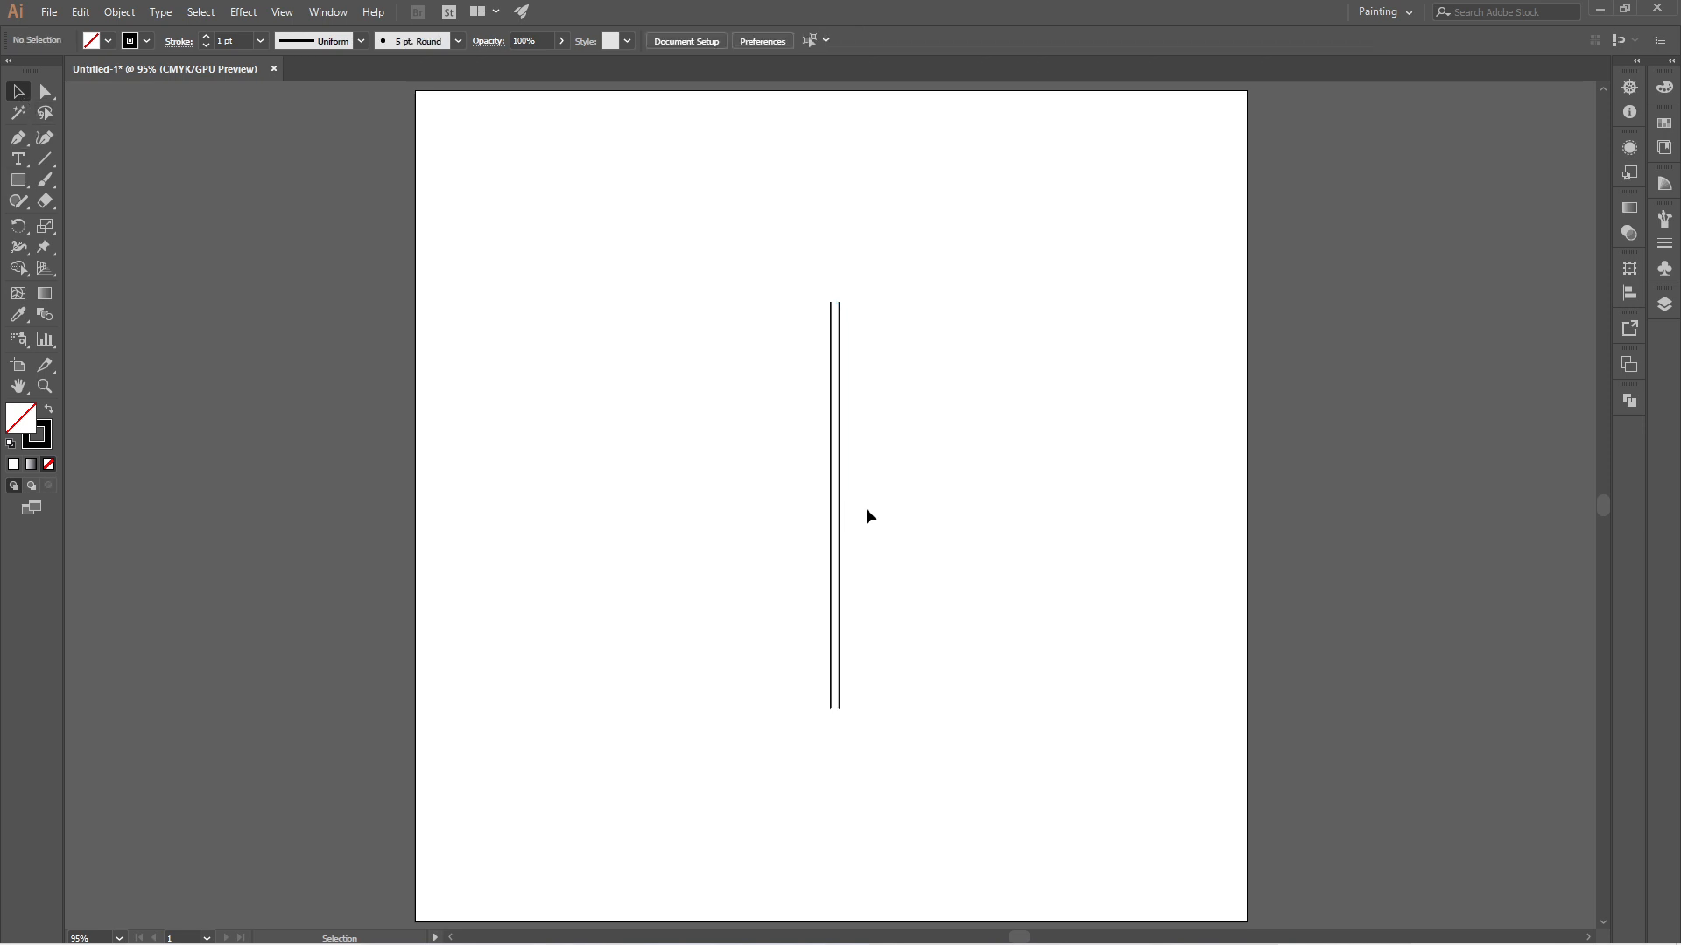
- Duplicate the original line 10 px to the right and repeat the transformation nine times to extend the row of evenly spaced lines
left_click(831, 501)
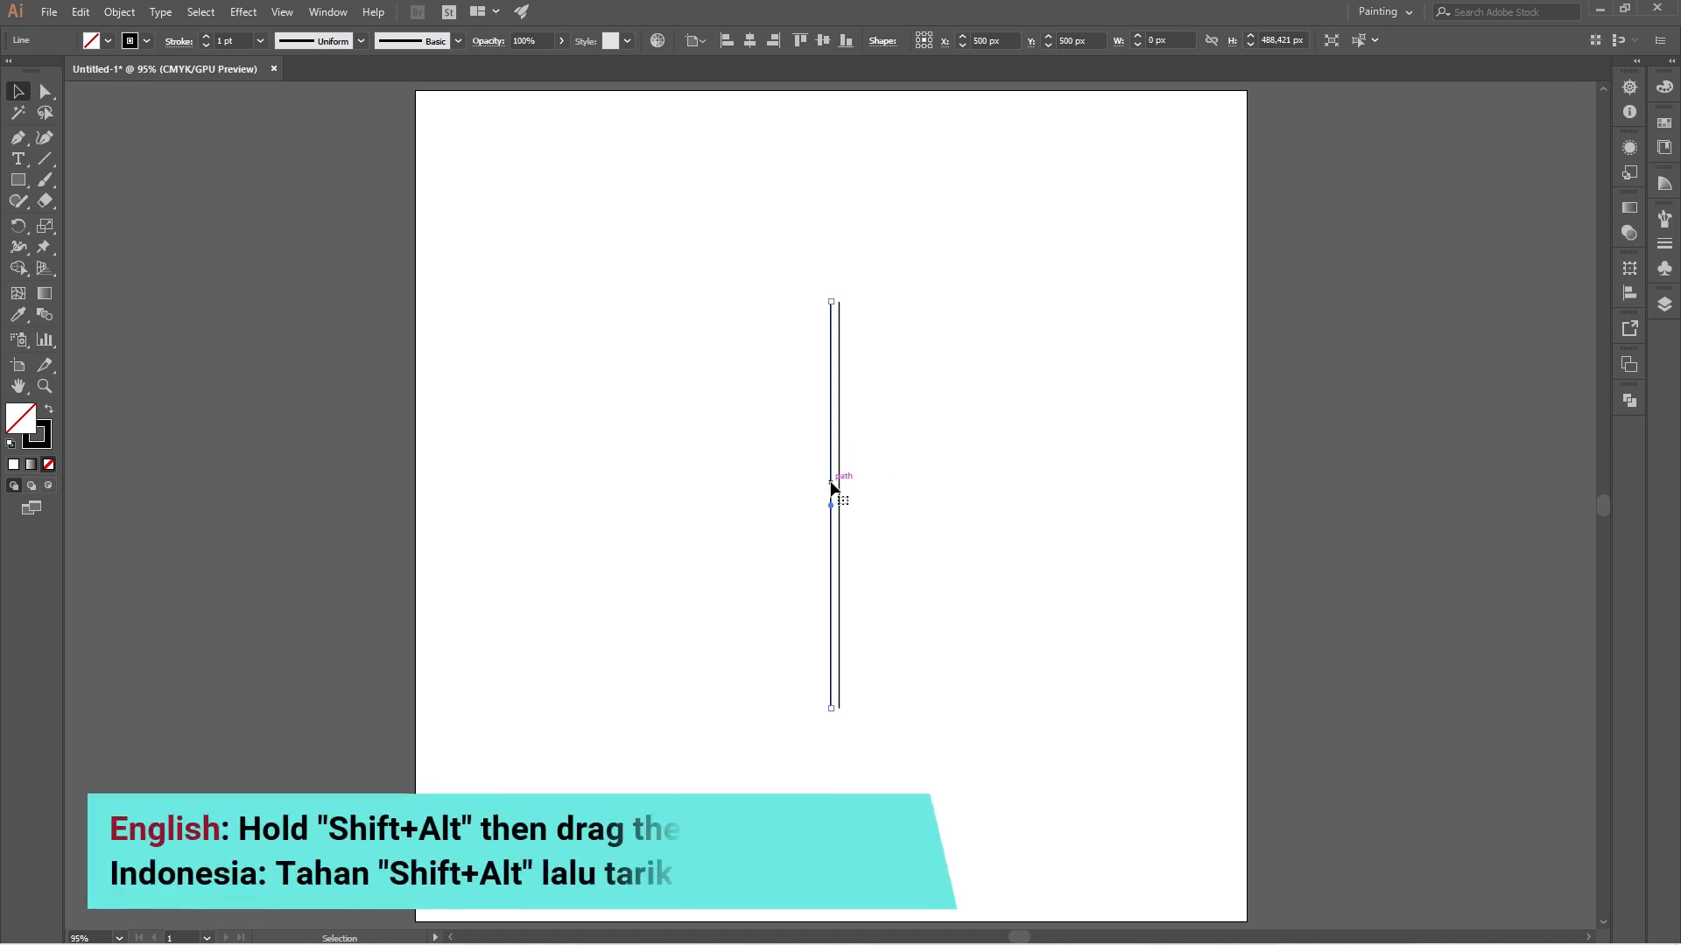
left_click_drag(830, 482, 839, 484)
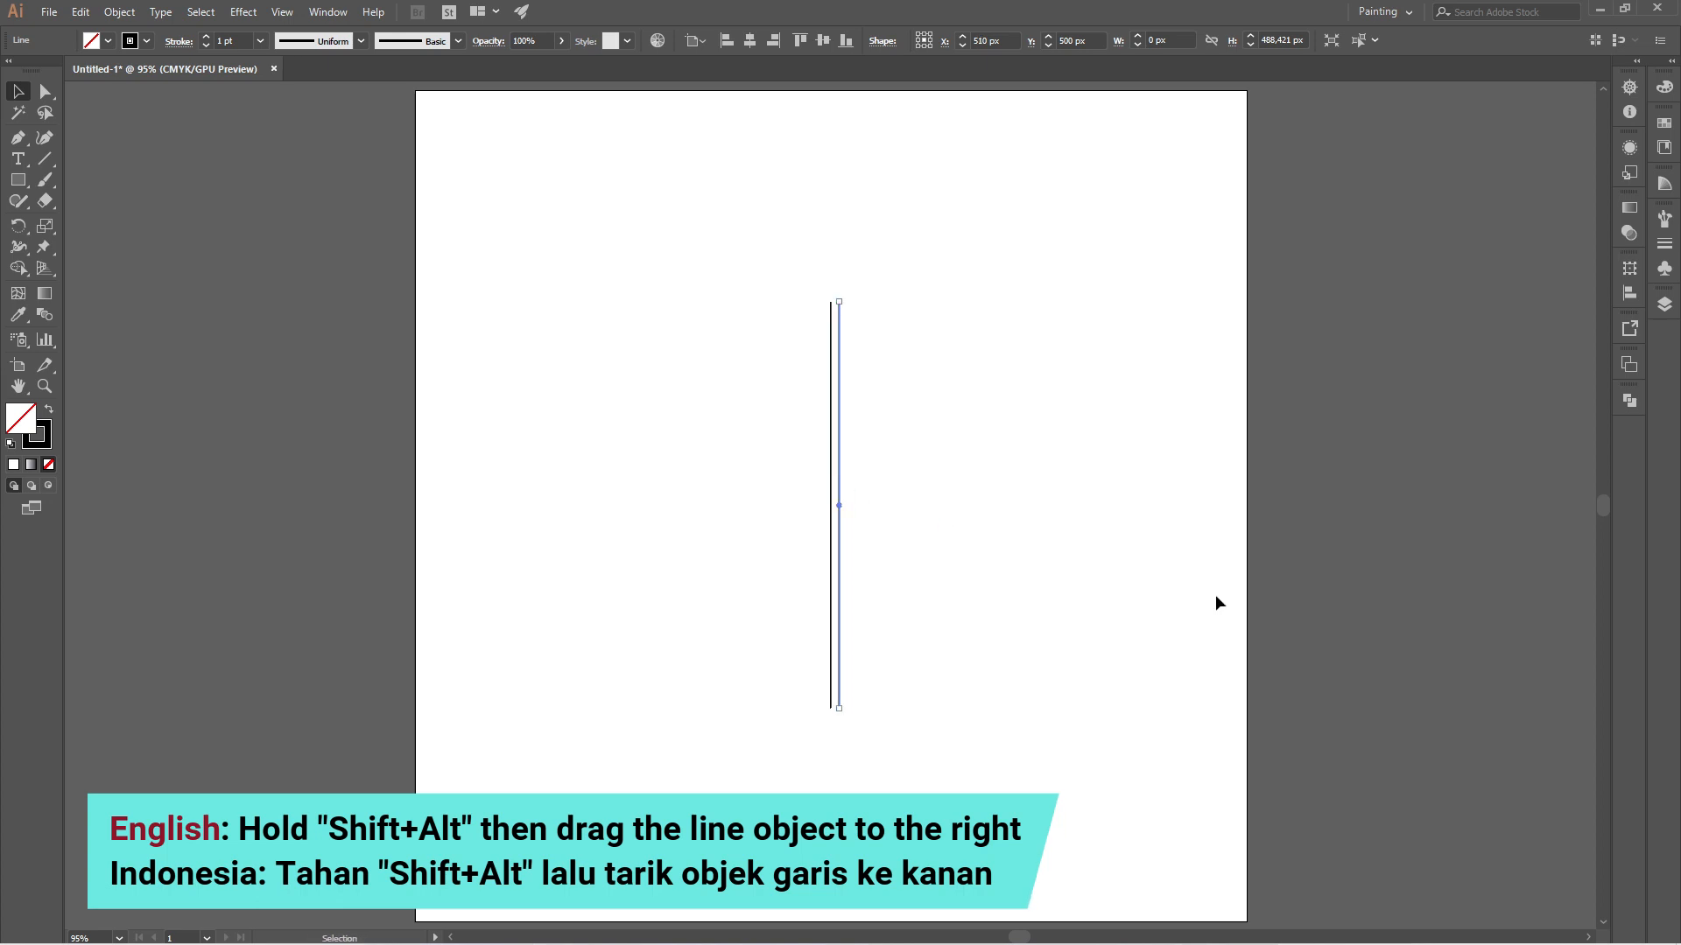
key("ctrl+d")
key("ctrl+d")
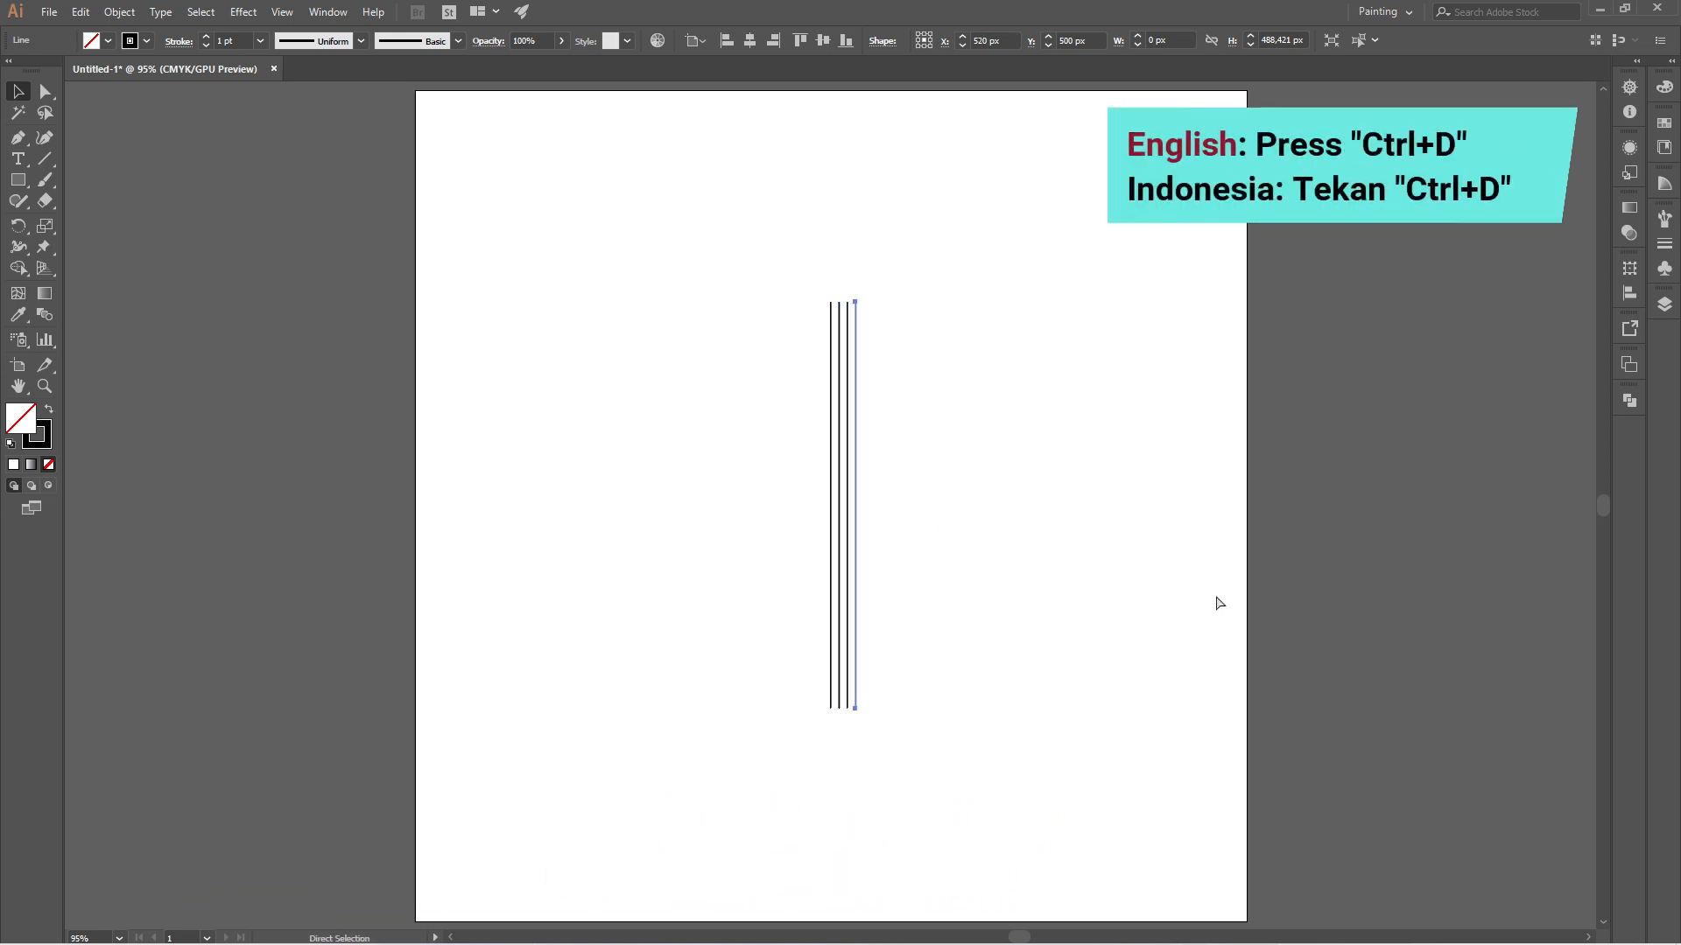
key("ctrl+d")
key("ctrl+d")
key("ctrl+d")
key("ctrl+d")
key("ctrl+d")
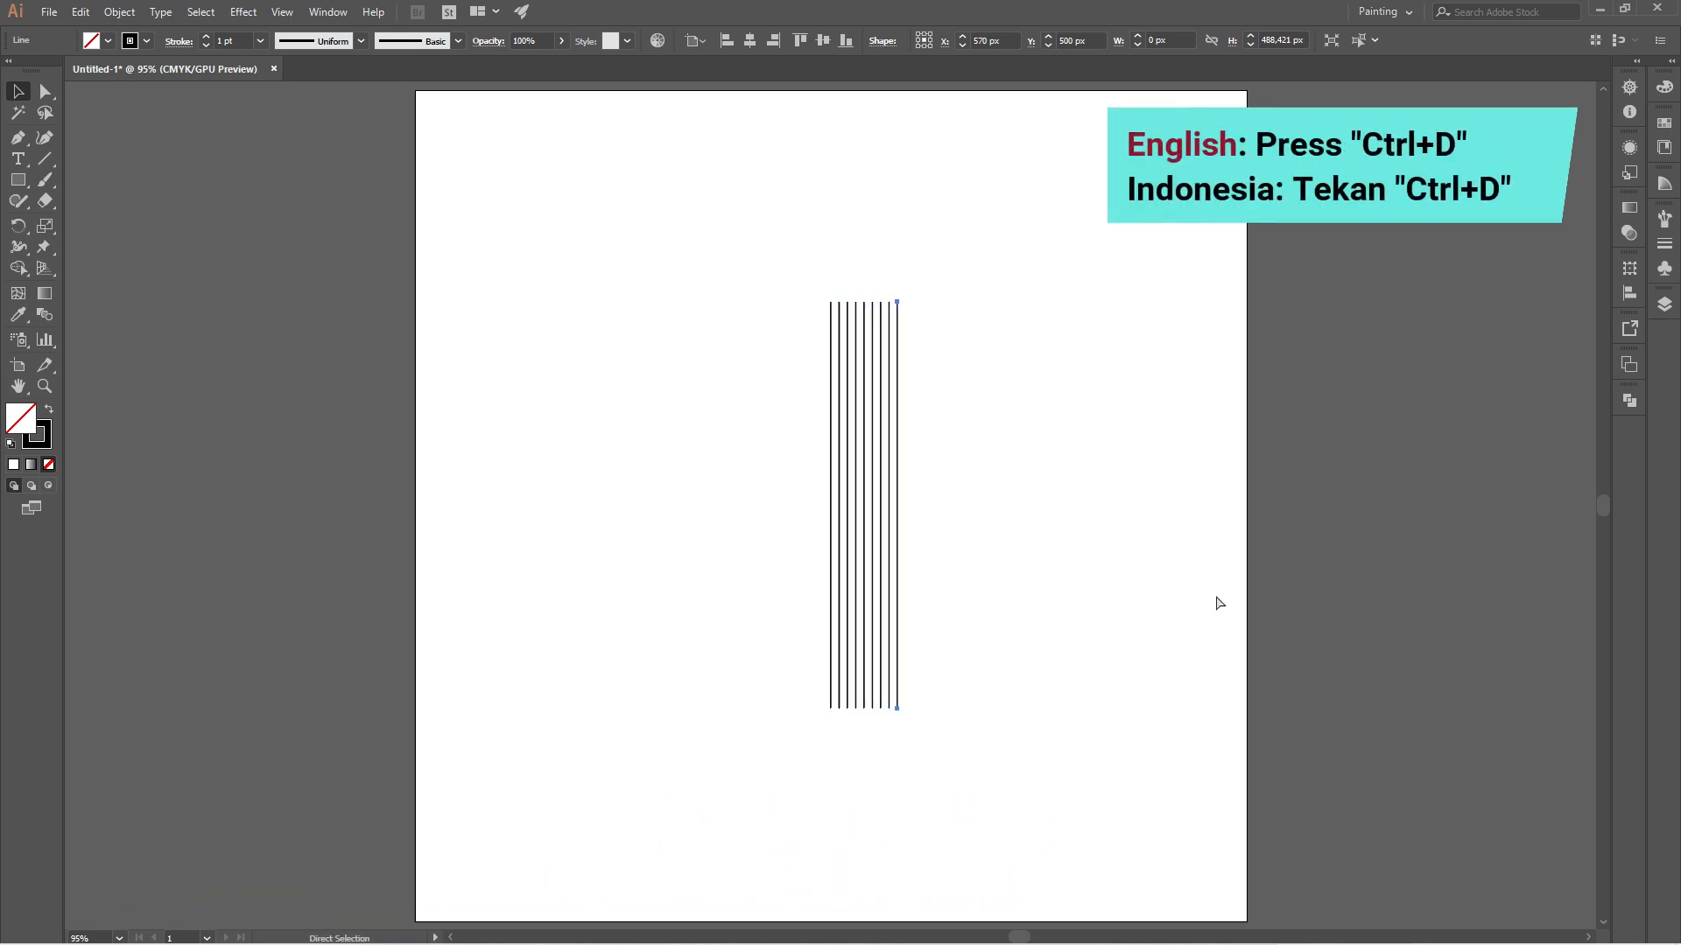
key("ctrl+d")
key("ctrl+d")
left_click(1213, 602)
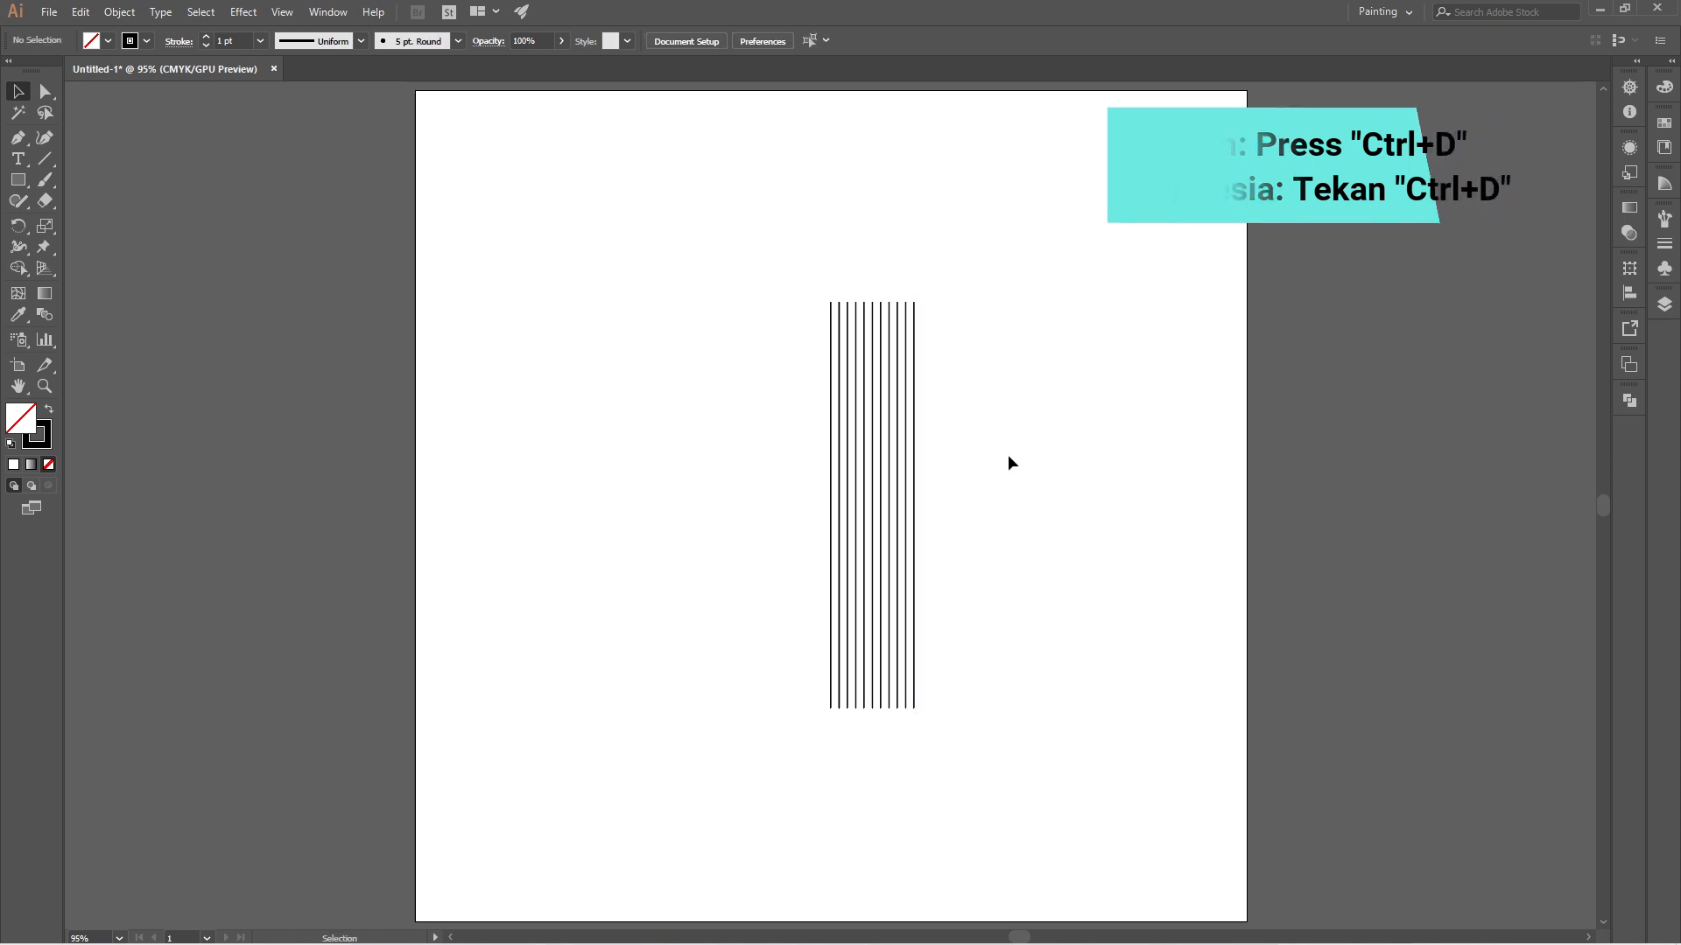
- Group all the vertical lines and center the group horizontally on the artboard
left_click(838, 375)
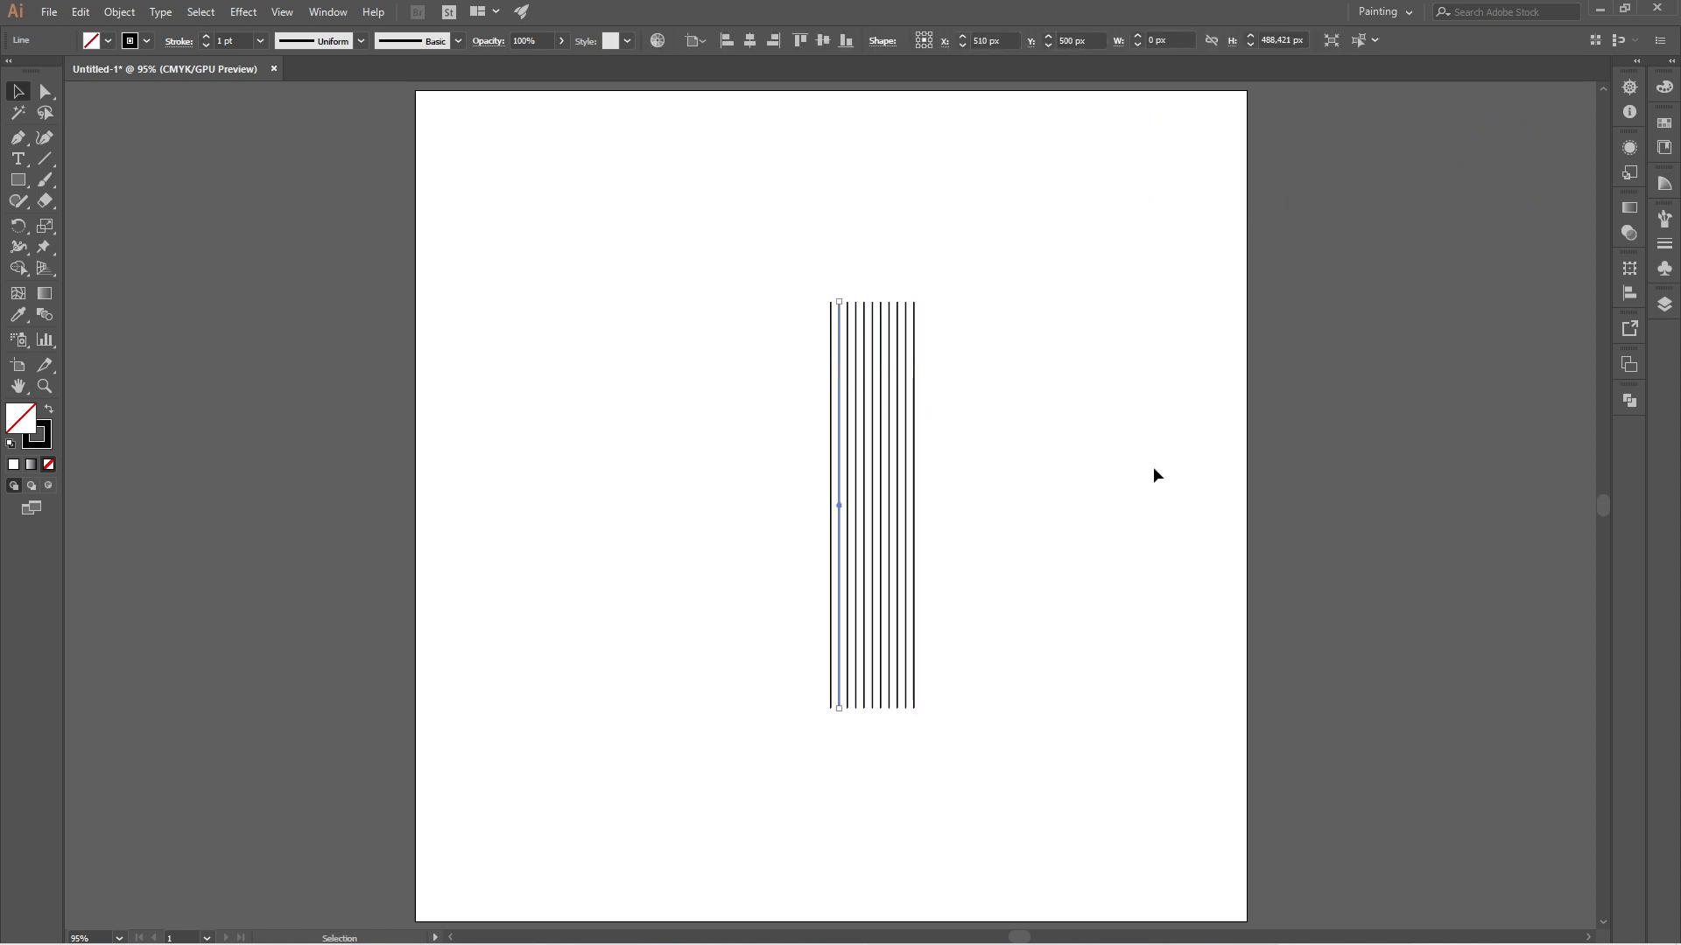
left_click(1153, 473)
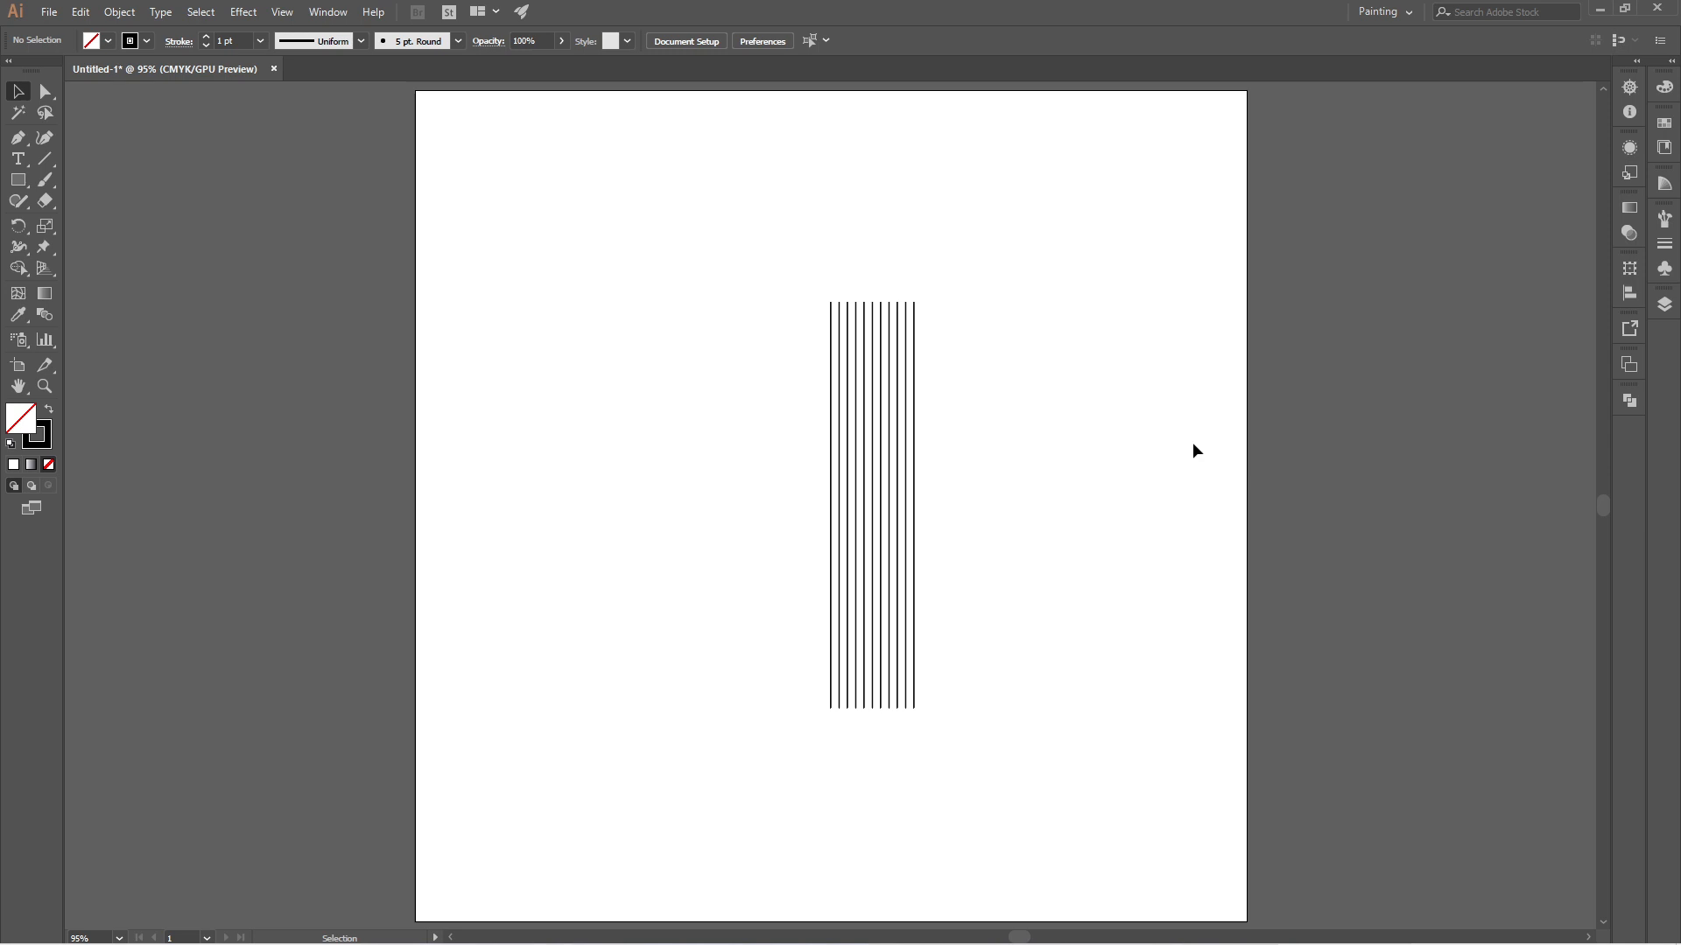
left_click_drag(732, 230, 1042, 372)
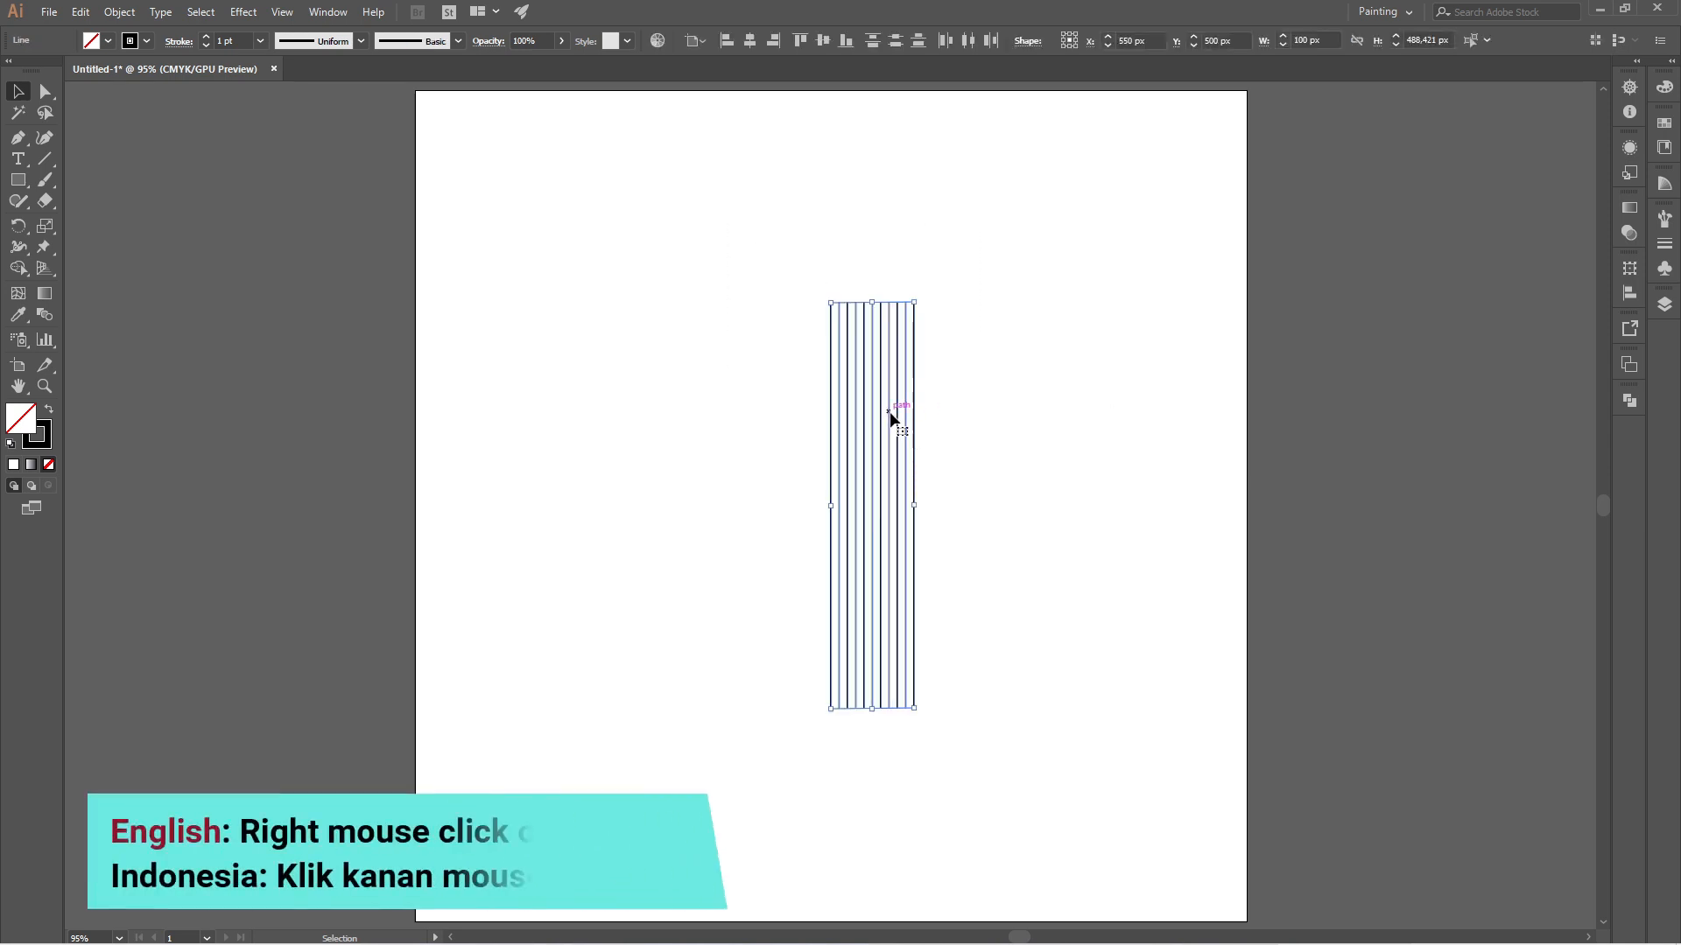
right_click(915, 414)
left_click(1037, 537)
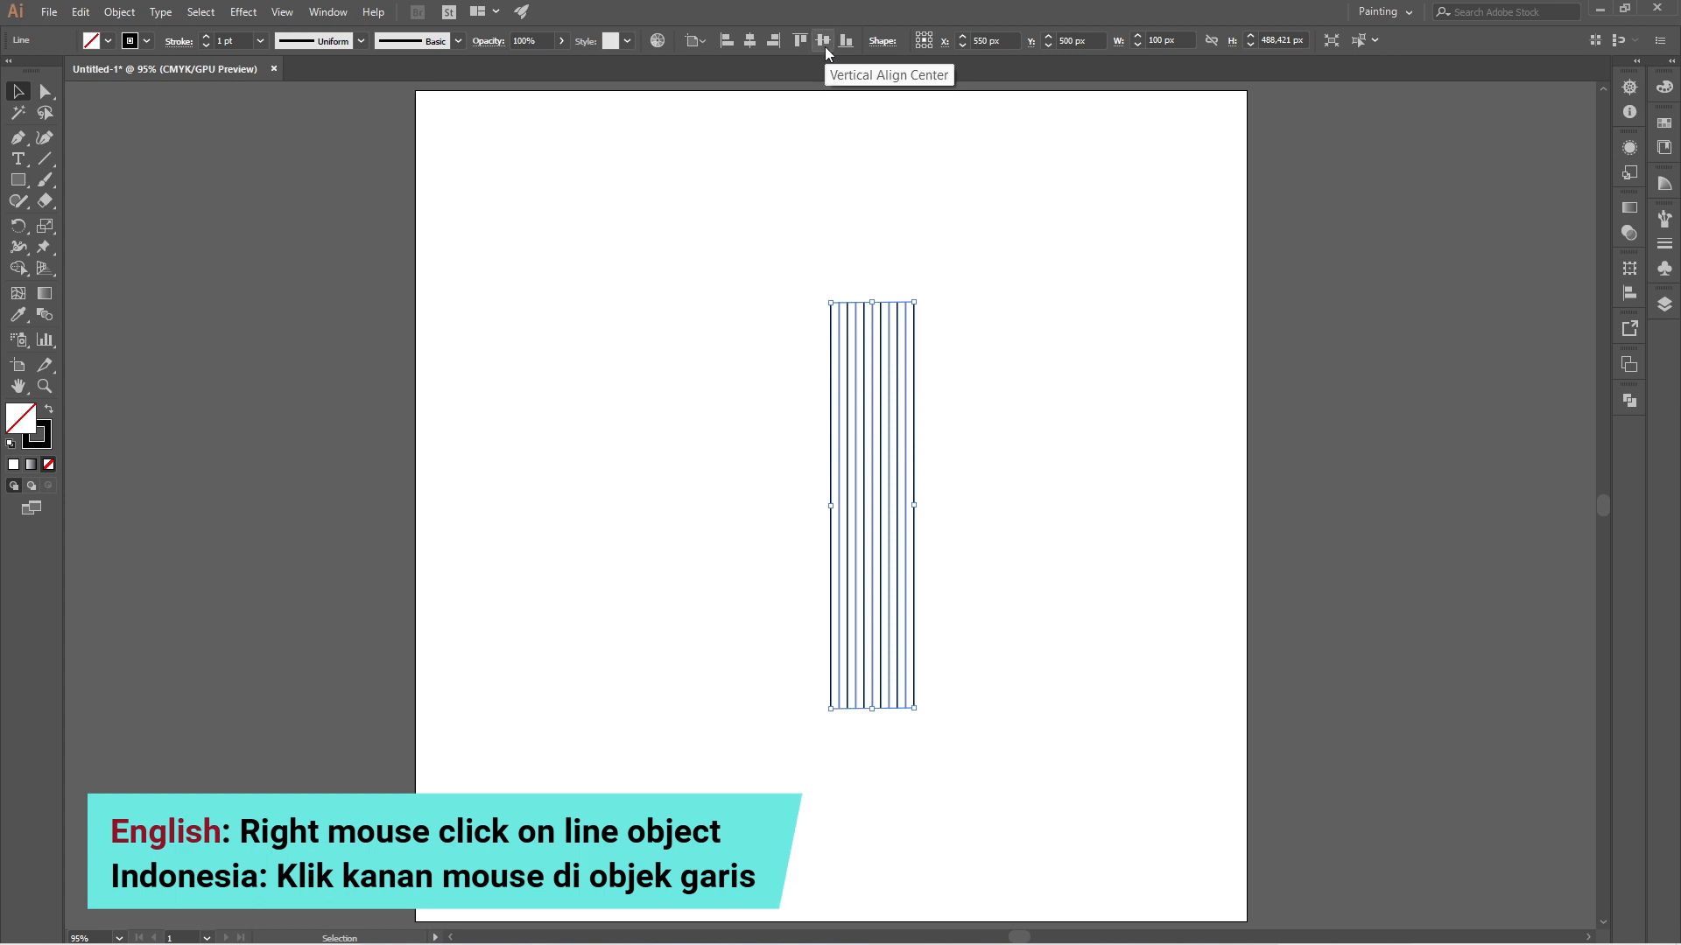
left_click(750, 43)
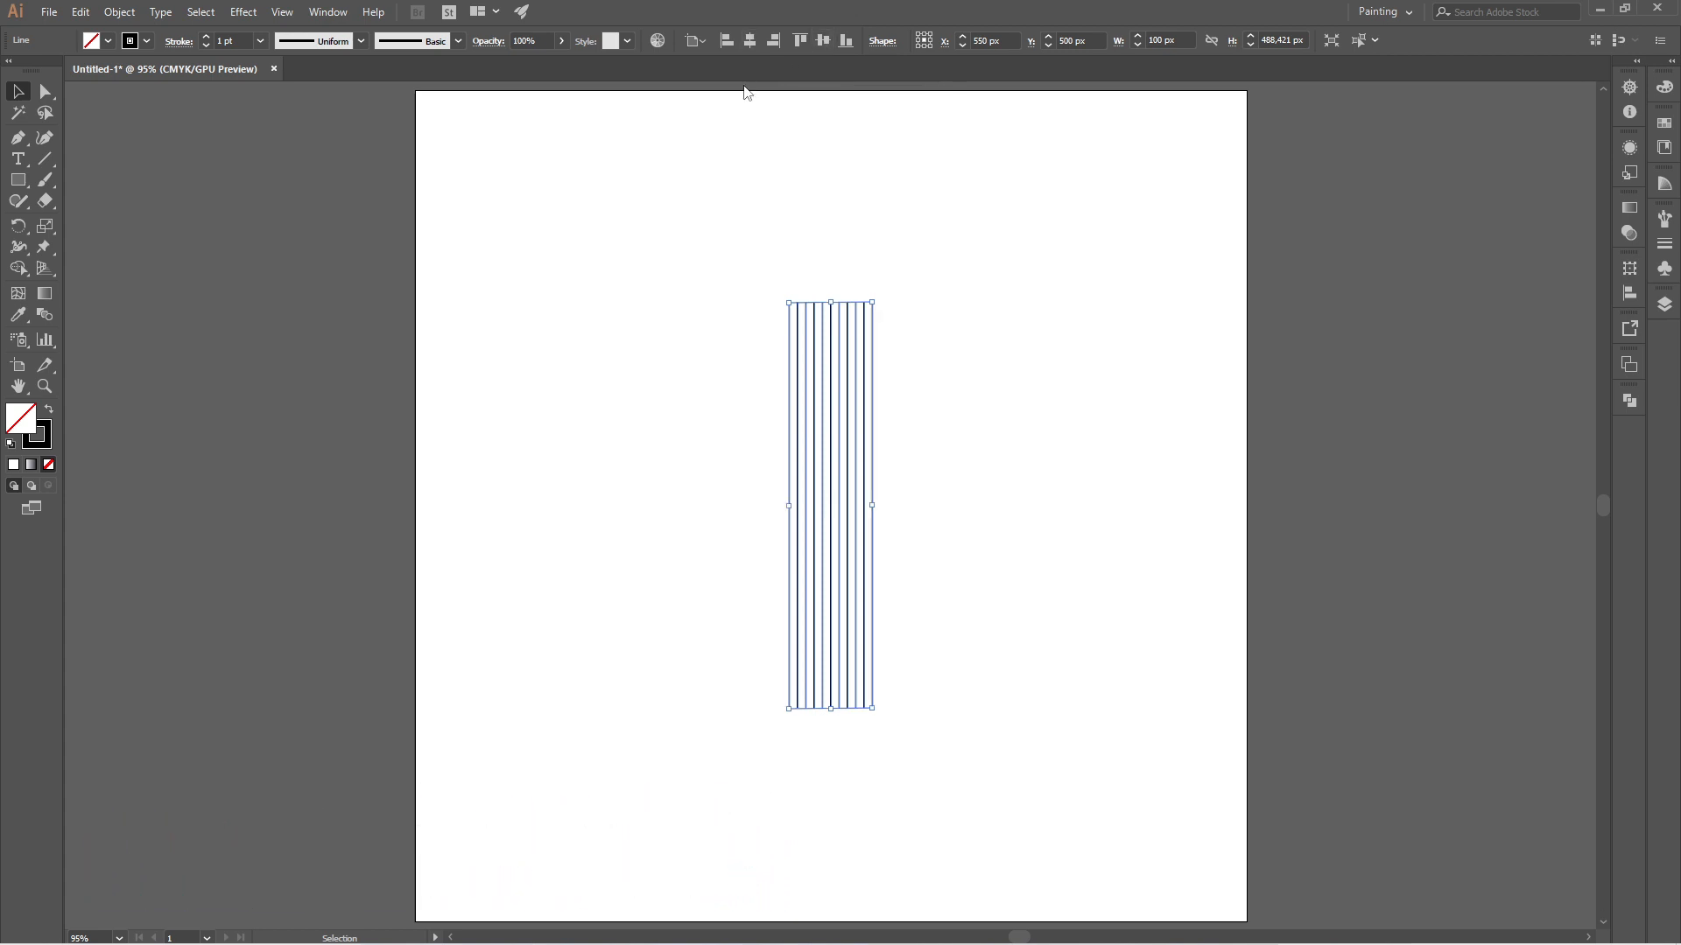
- Set the stroke weight of the grouped vertical lines to 0.5 pt
left_click(262, 40)
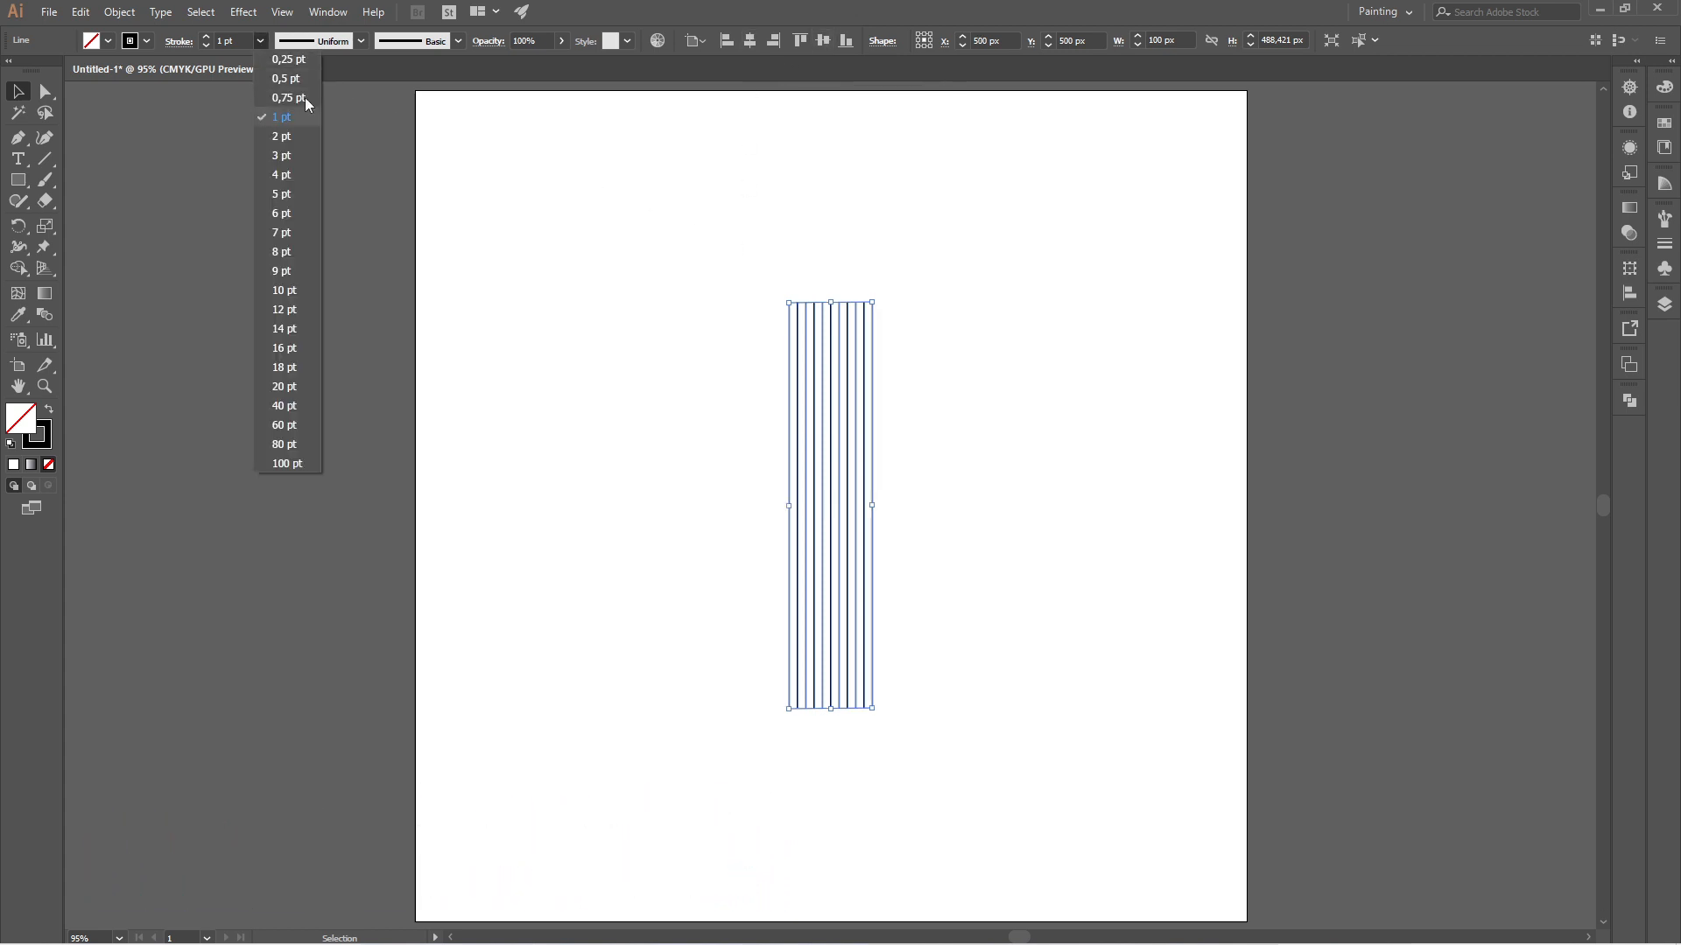
left_click(301, 76)
left_click(632, 252)
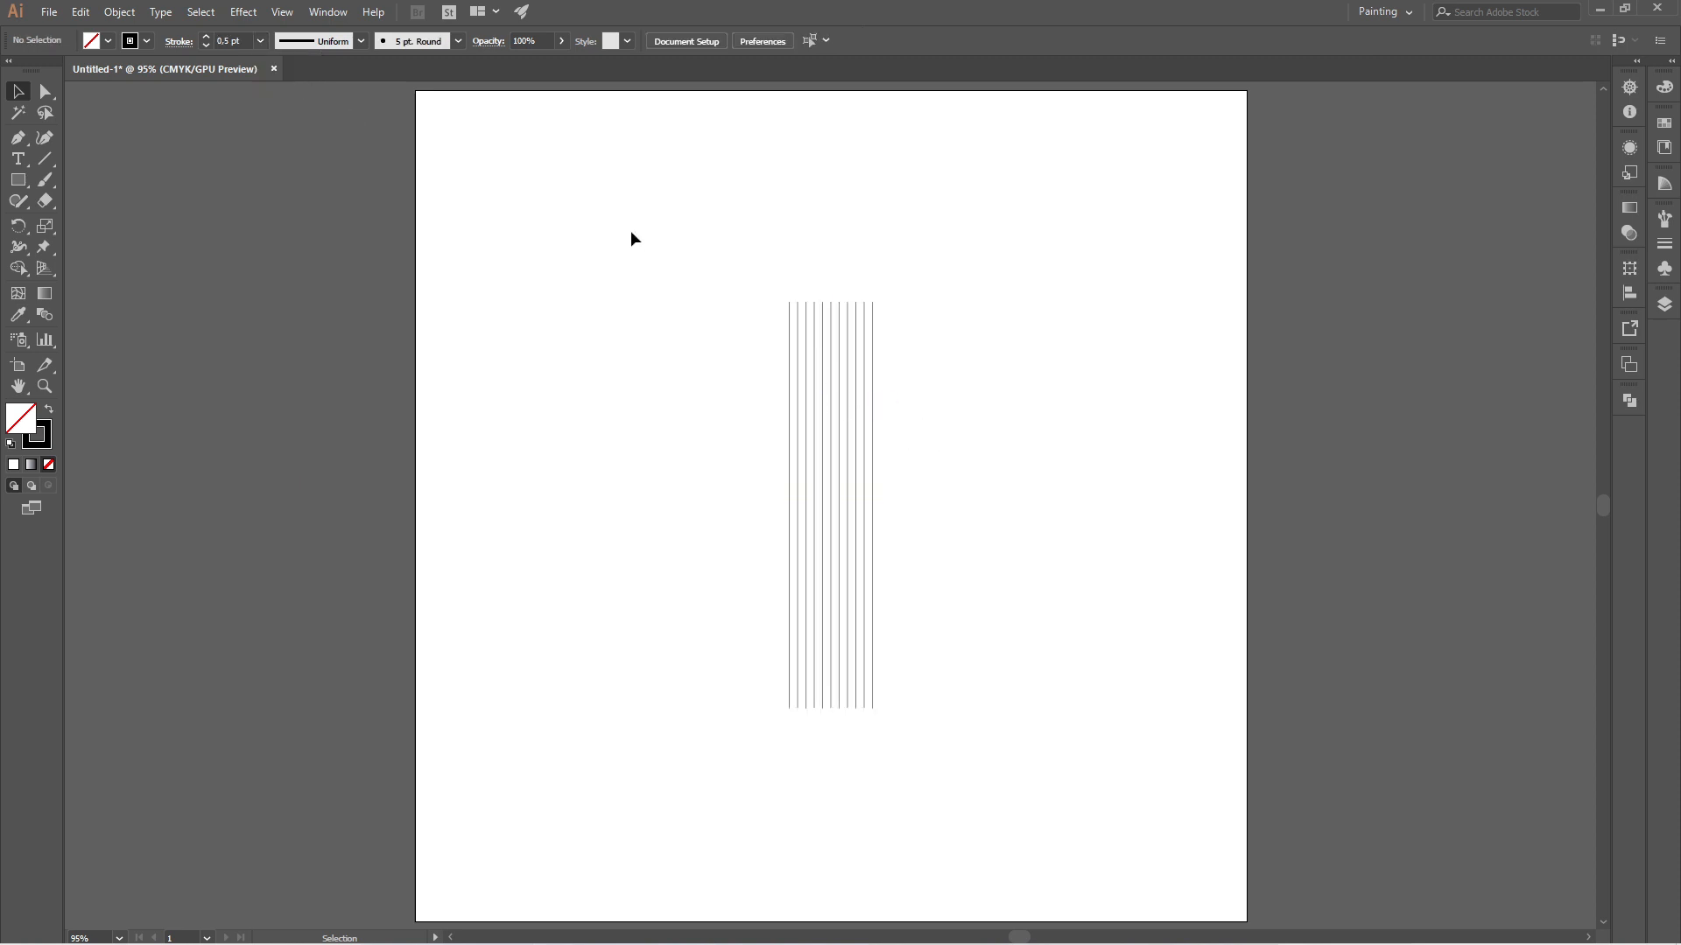
- Create a copy of the vertical line group rotated by 90 degrees, forming a crossed grid
left_click_drag(630, 230, 968, 394)
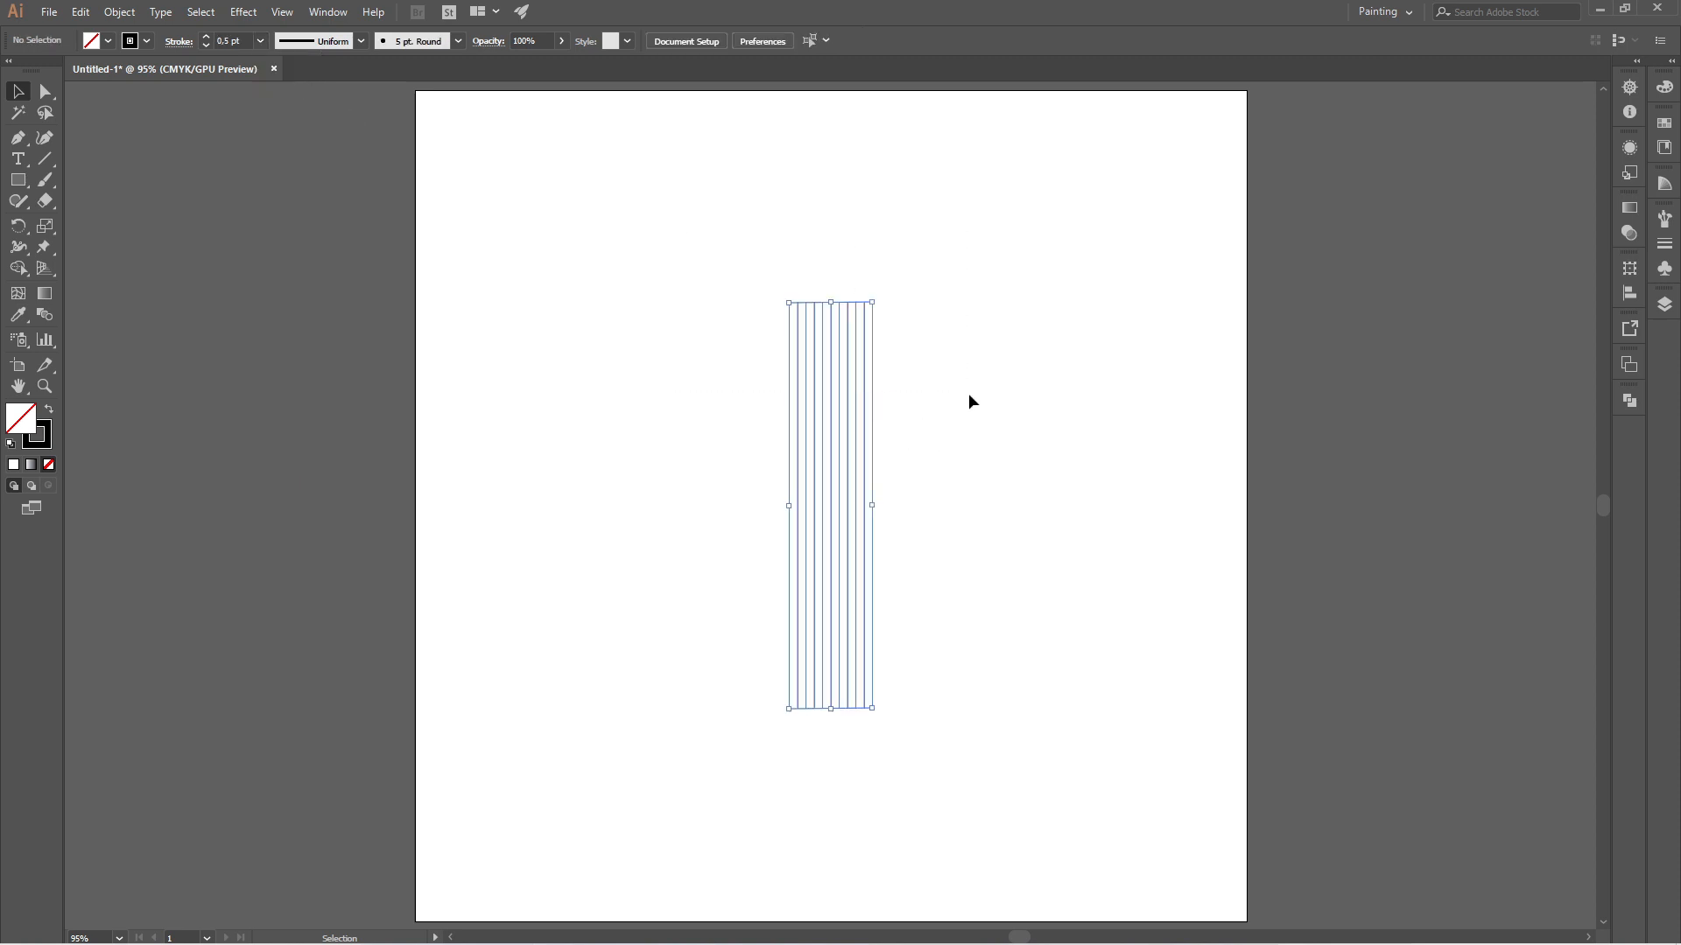
double_click(18, 226)
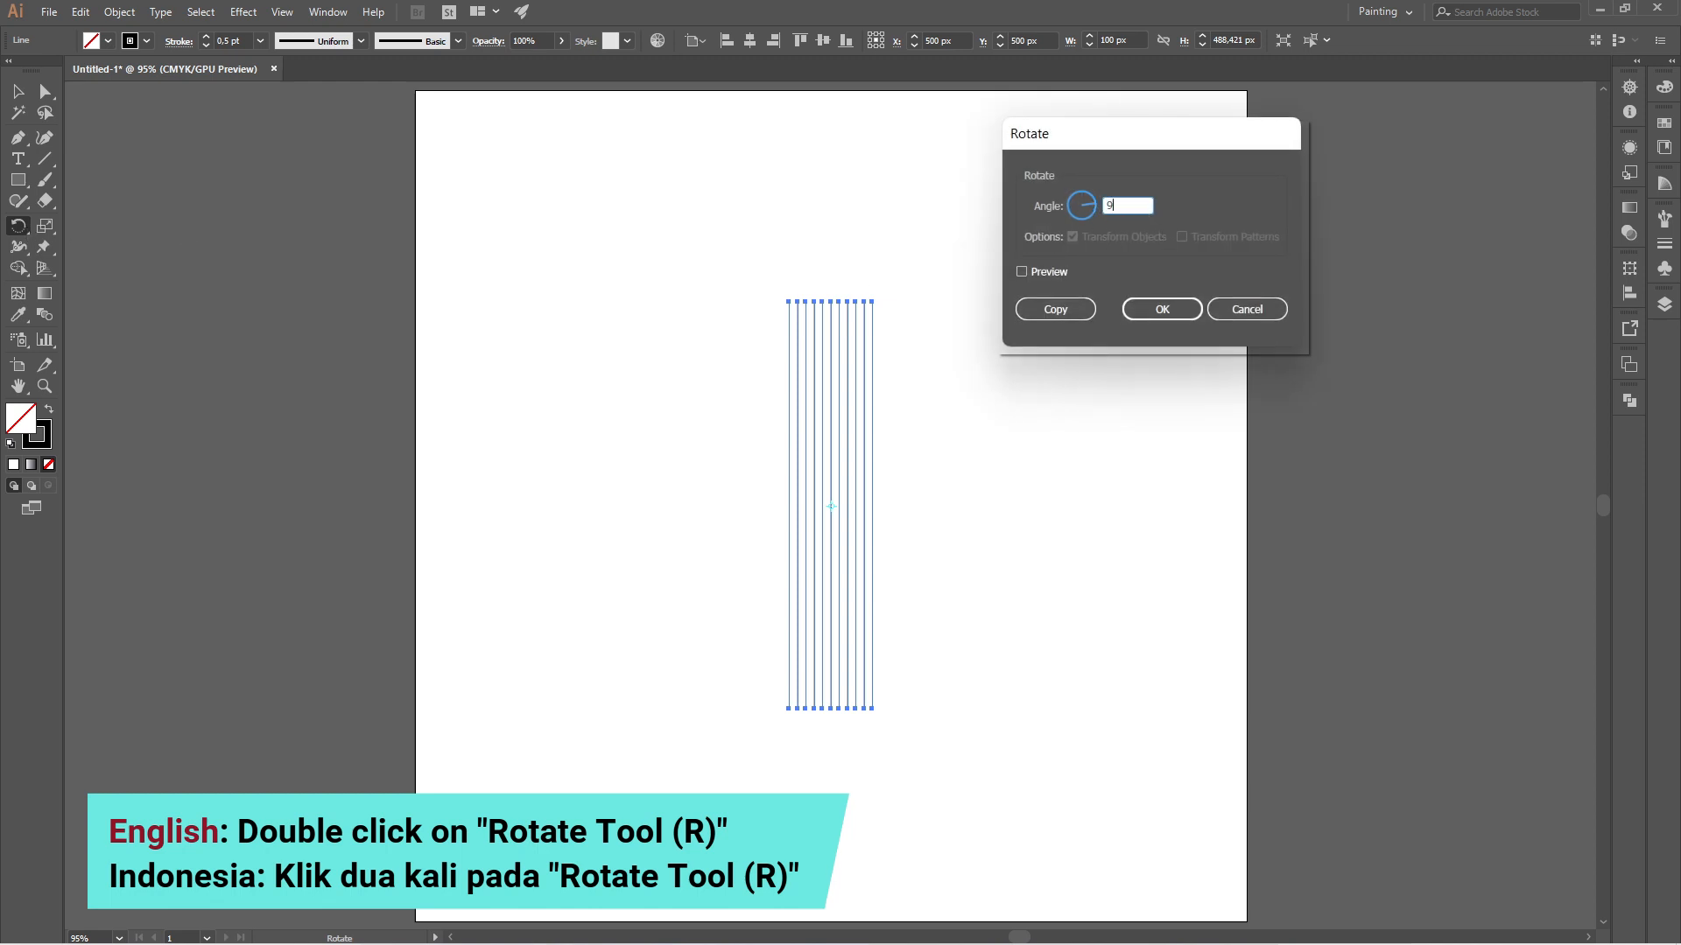
type("90")
left_click(1056, 309)
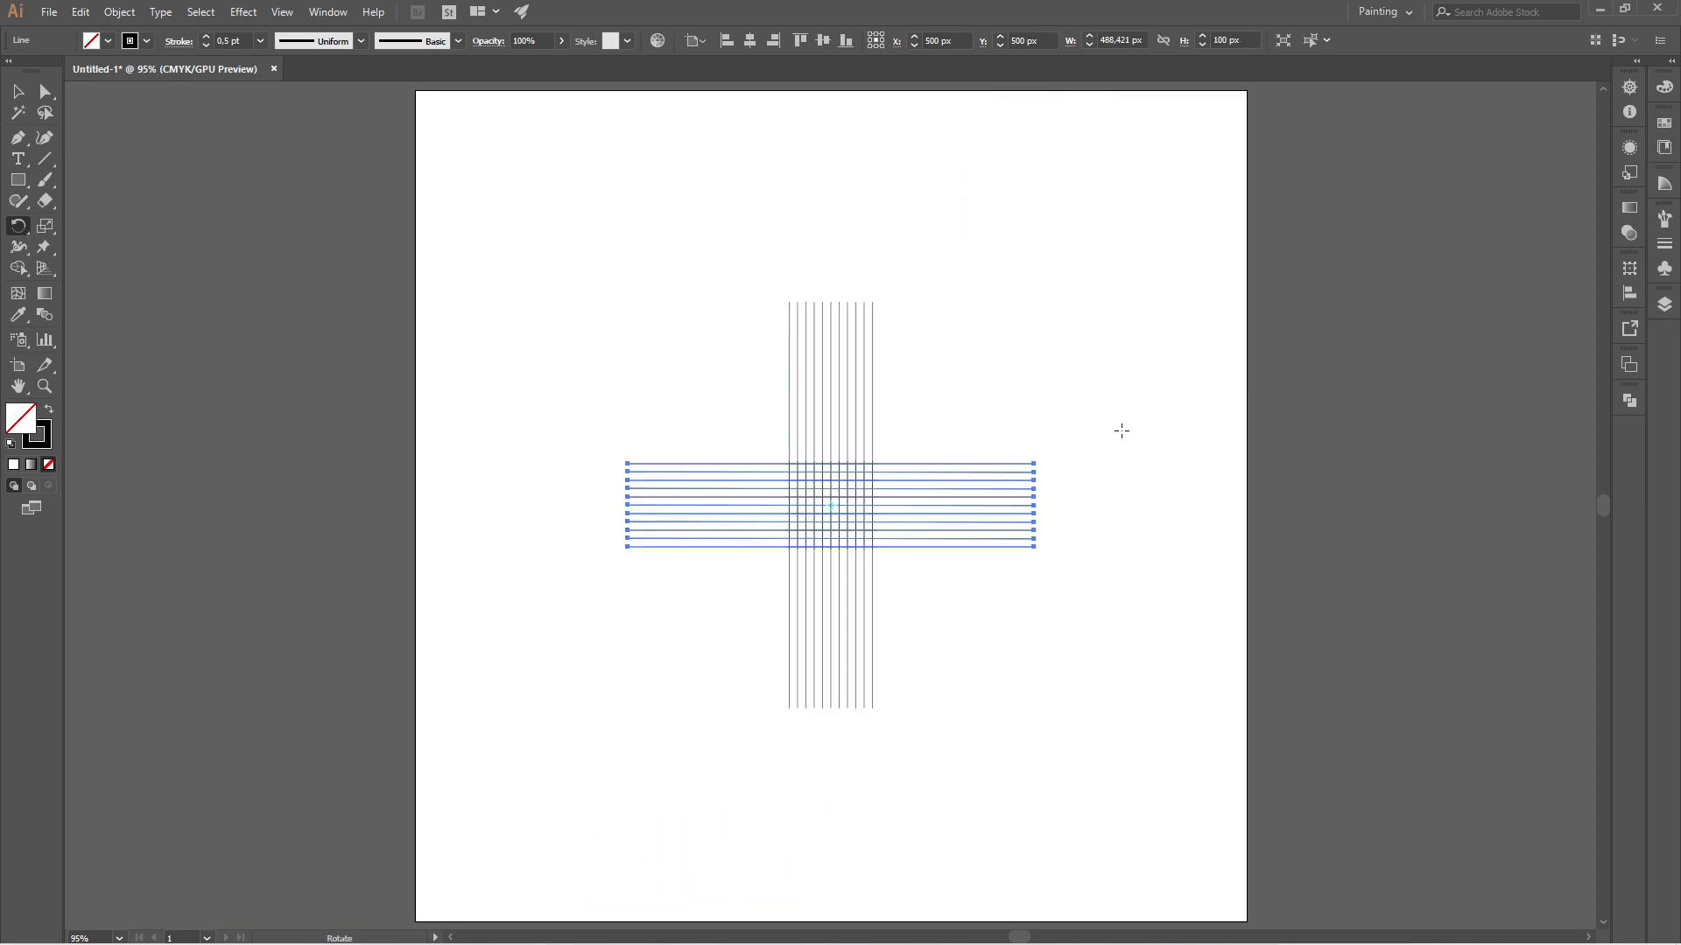
left_click(18, 91)
left_click(713, 377)
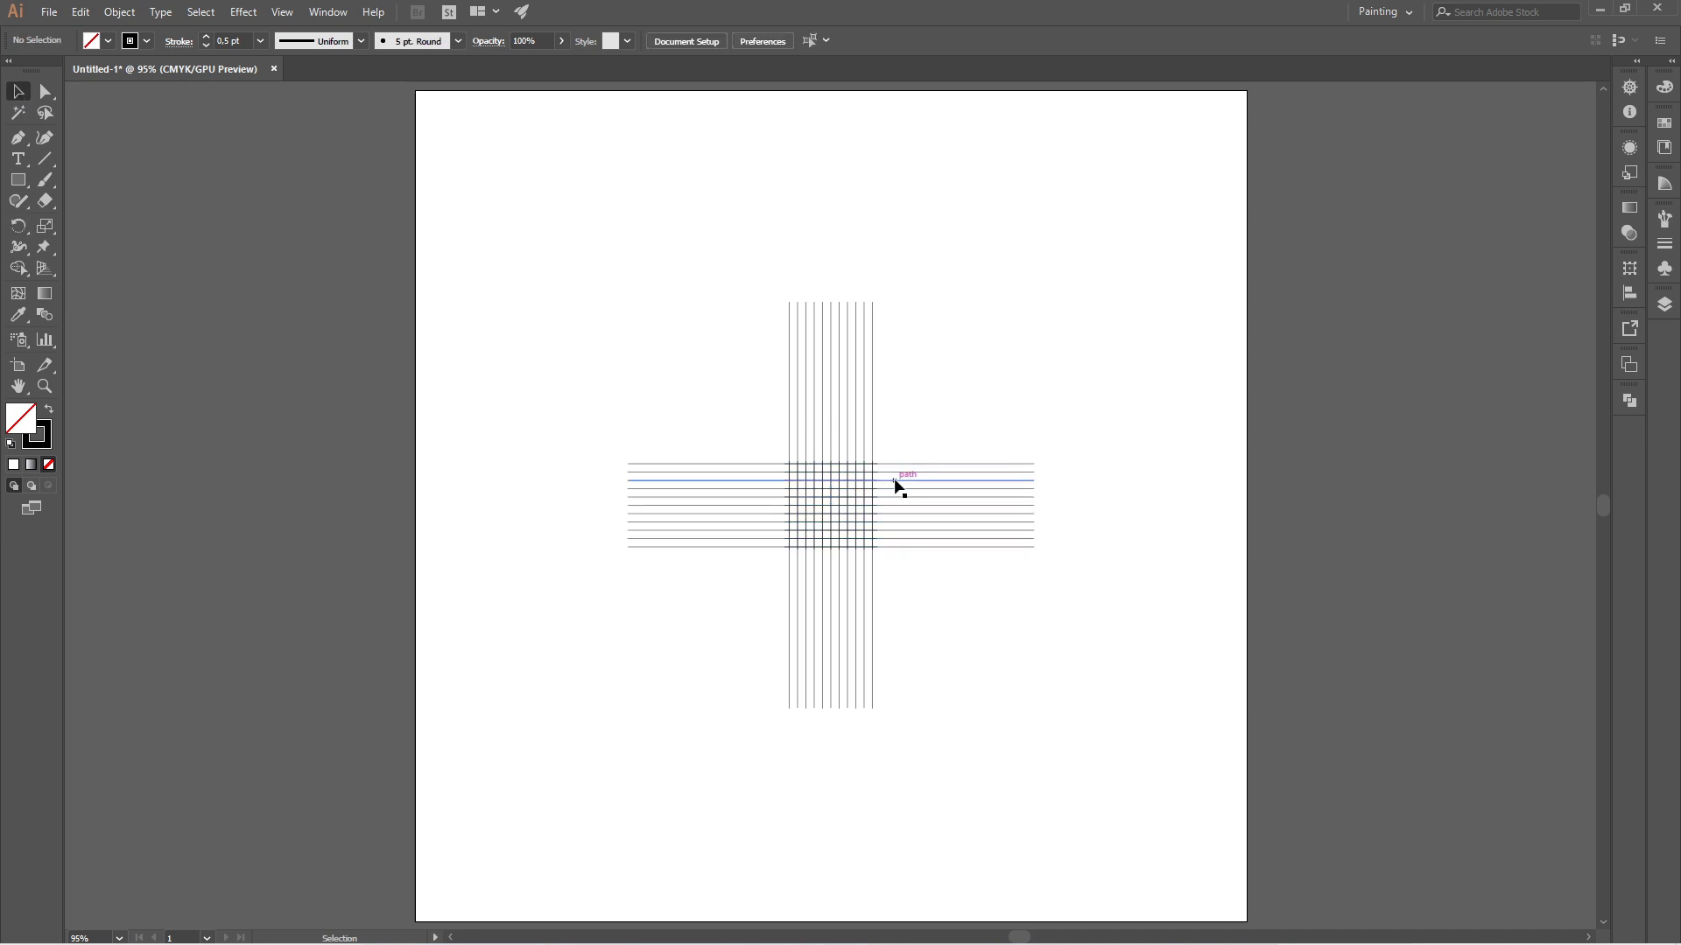
- Draw a 30 px circle with the Ellipse tool spanning three by three cells in the upper part of the grid, centered at X 515, Y 475 px
left_click_drag(632, 282, 1007, 660)
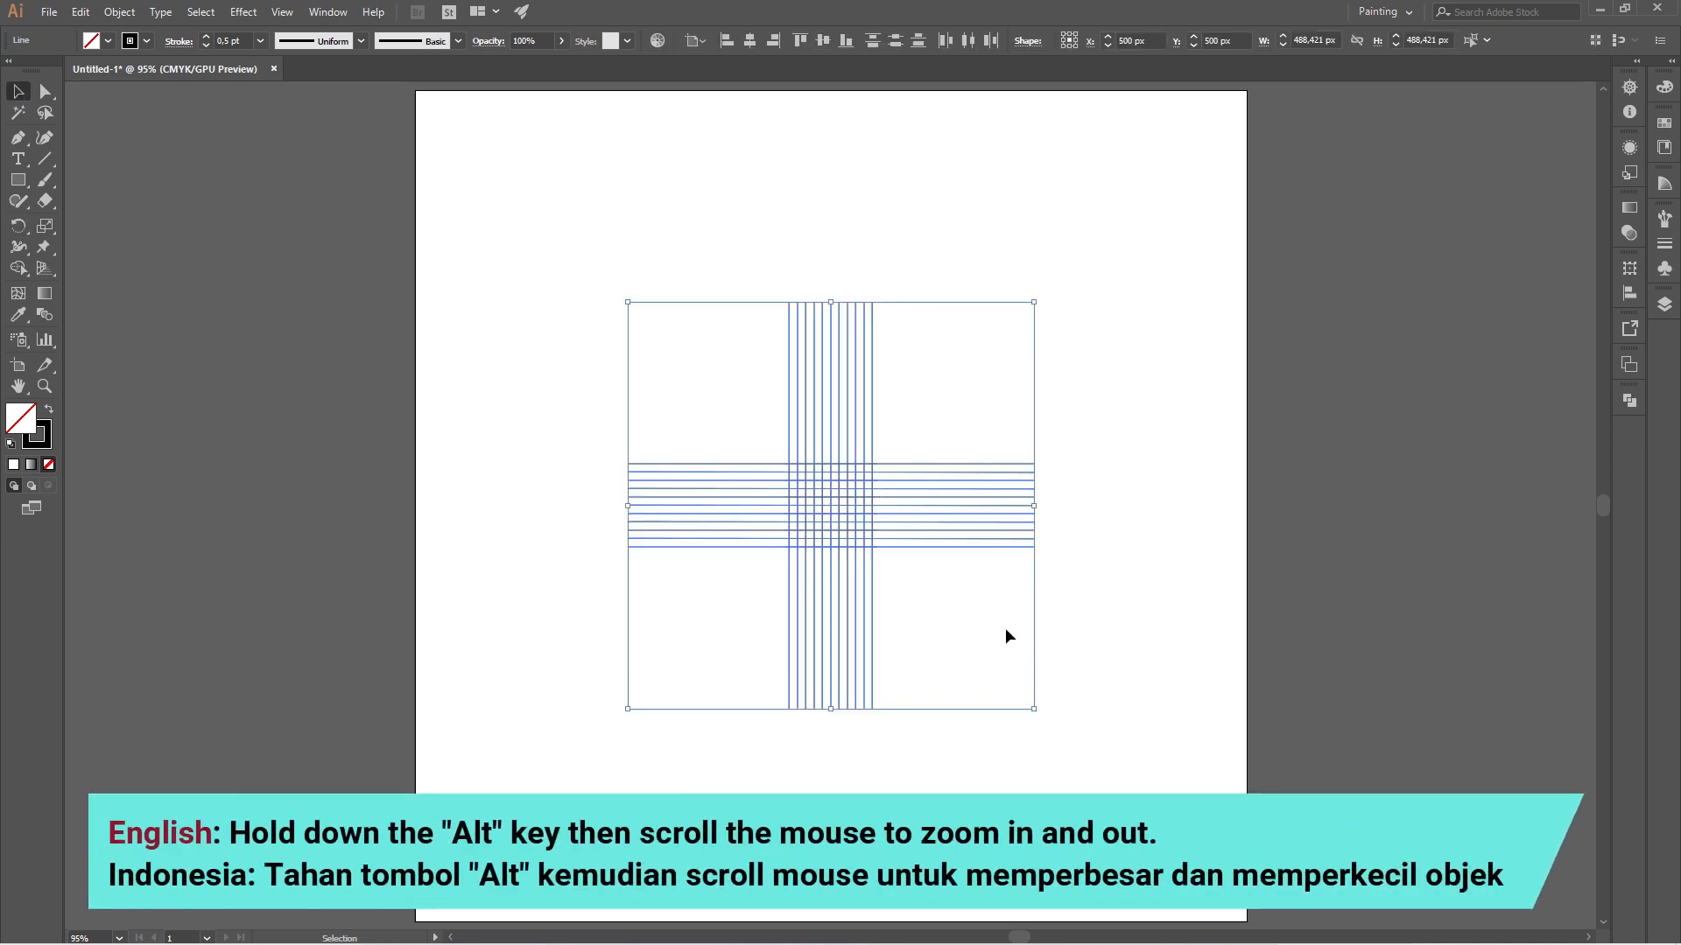
scroll(846, 515, "up", 5)
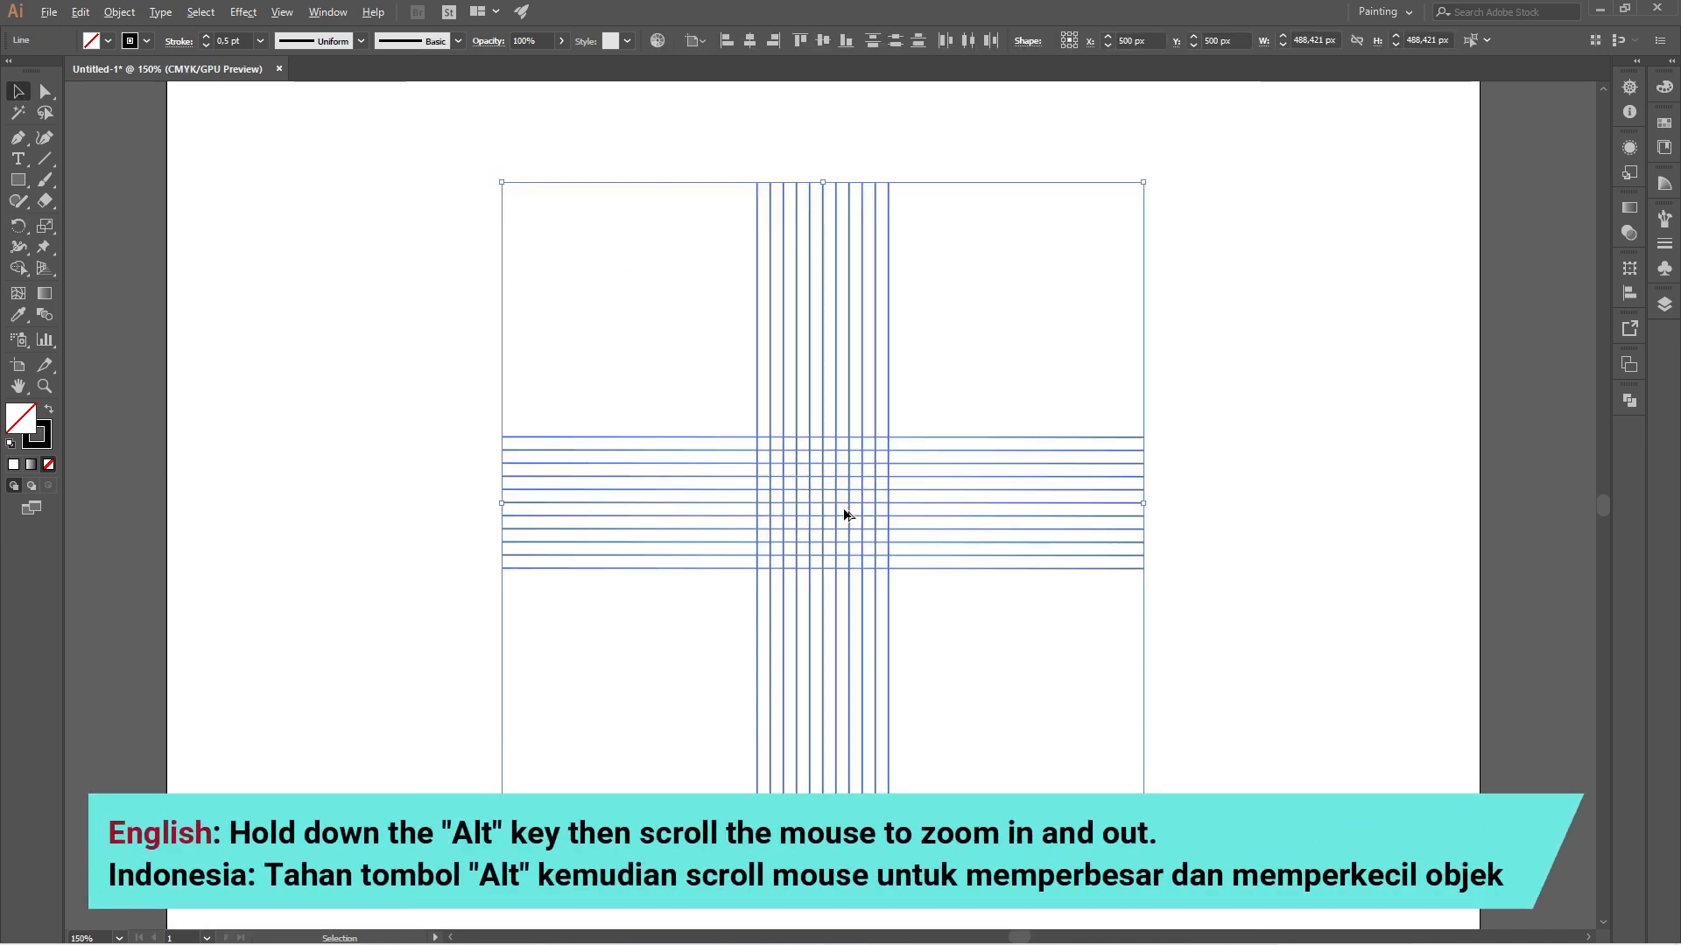
scroll(844, 514, "up", 3)
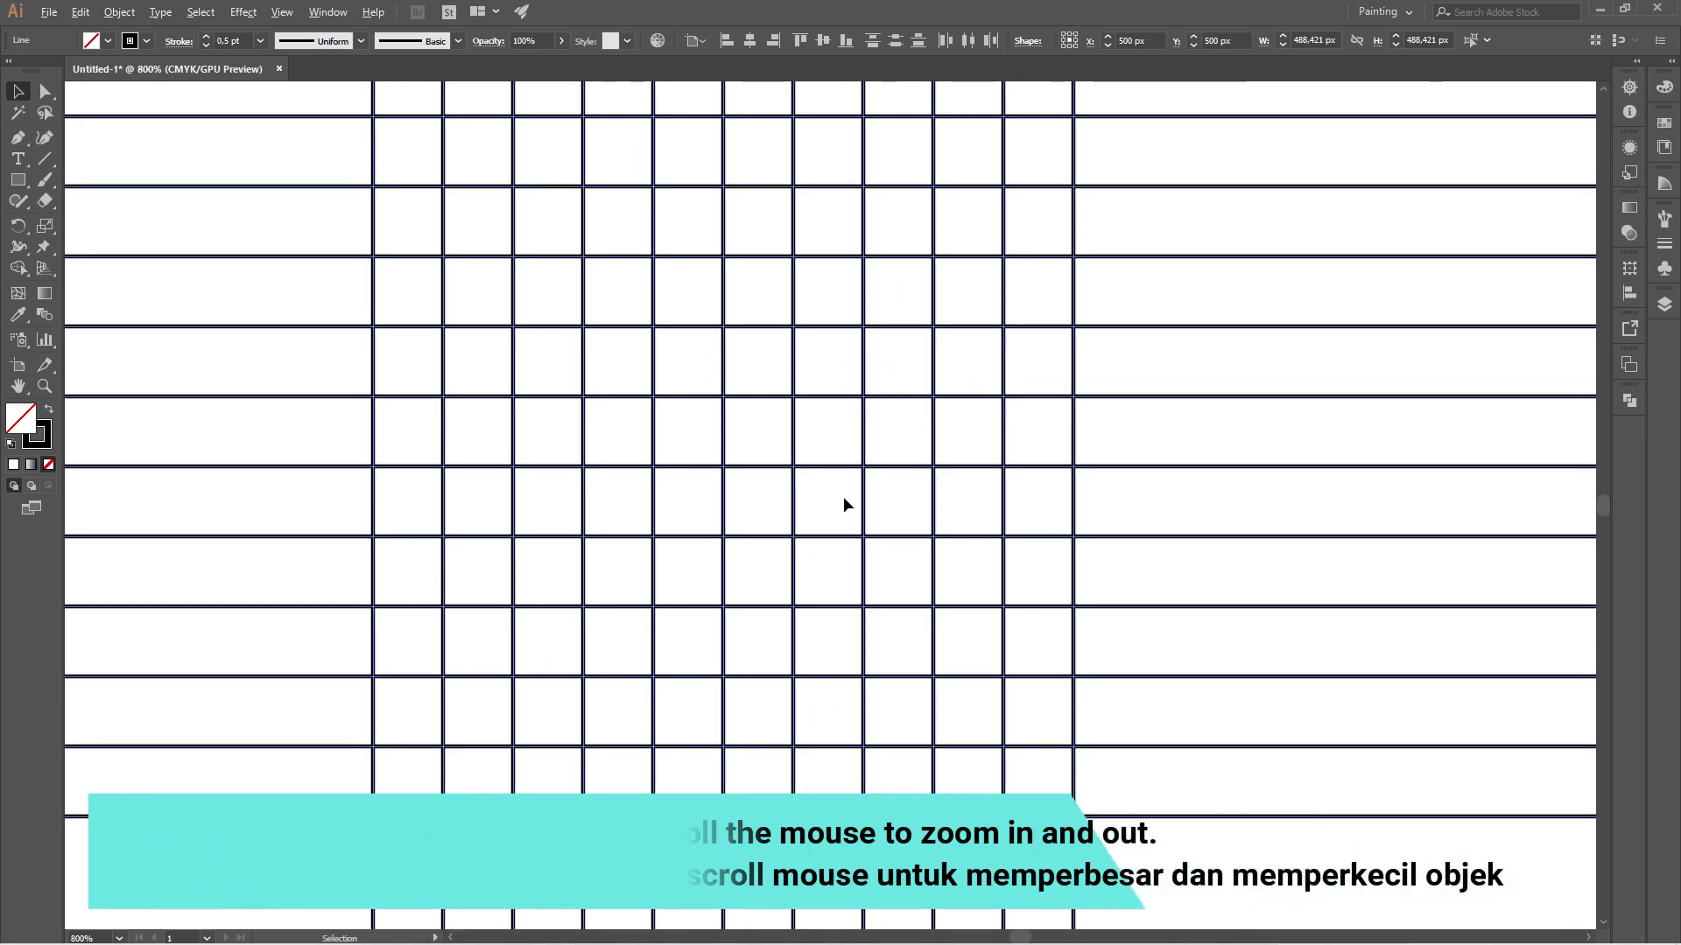
scroll(844, 506, "down", 3)
scroll(843, 496, "up", 2)
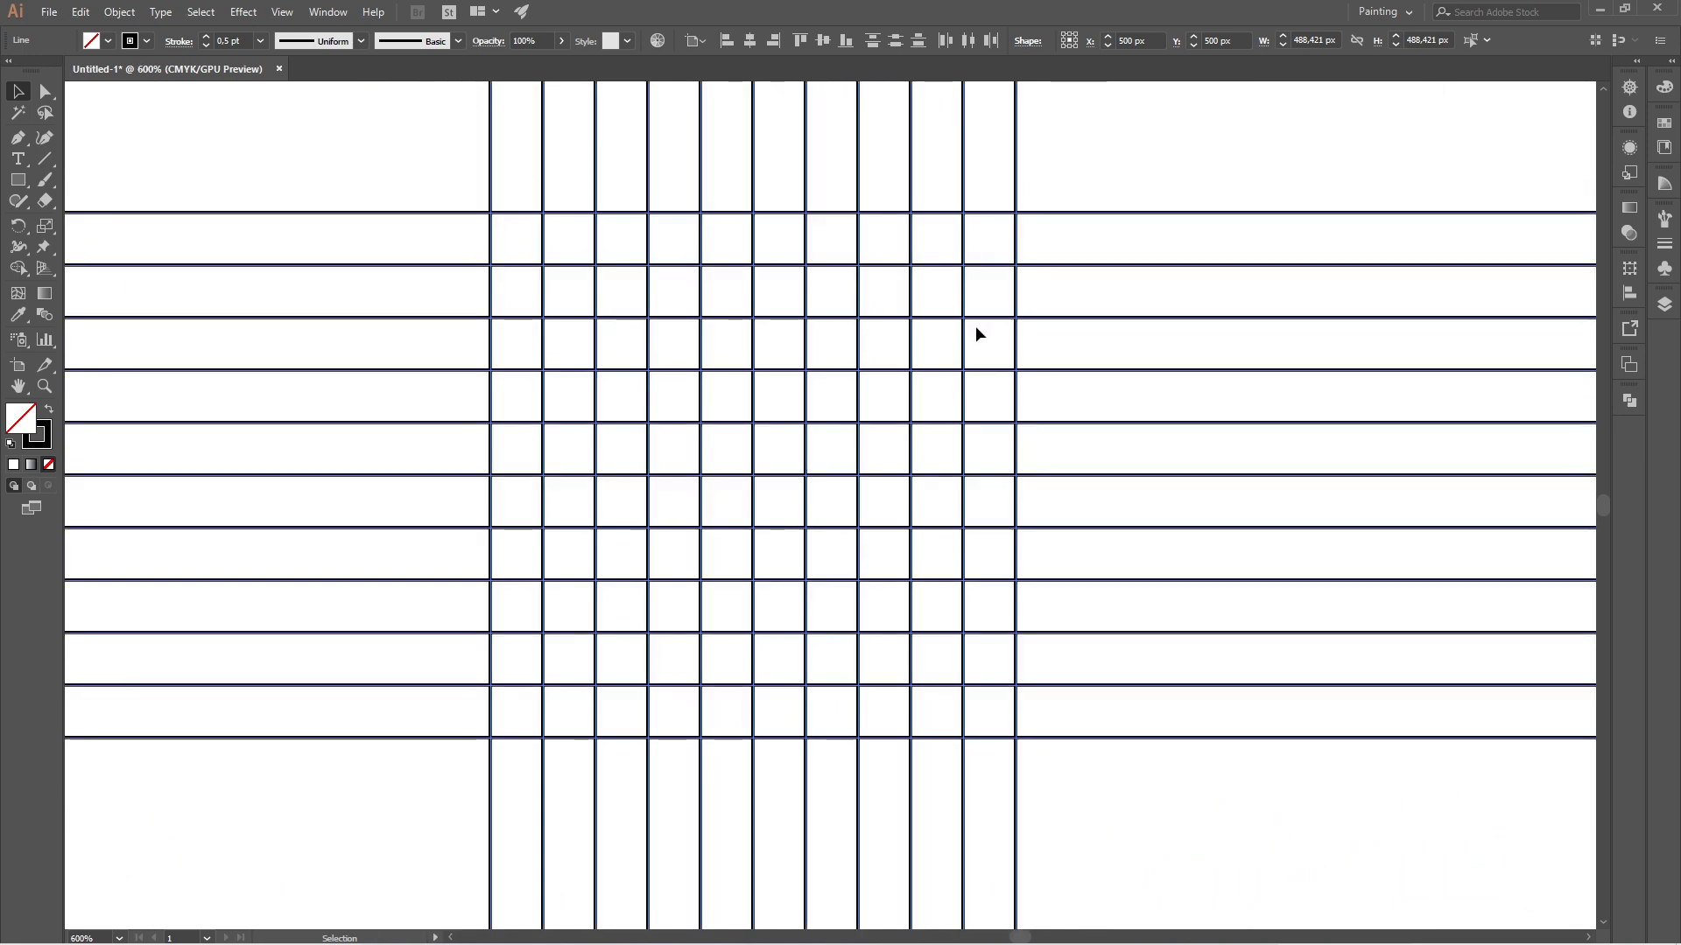
left_click(396, 136)
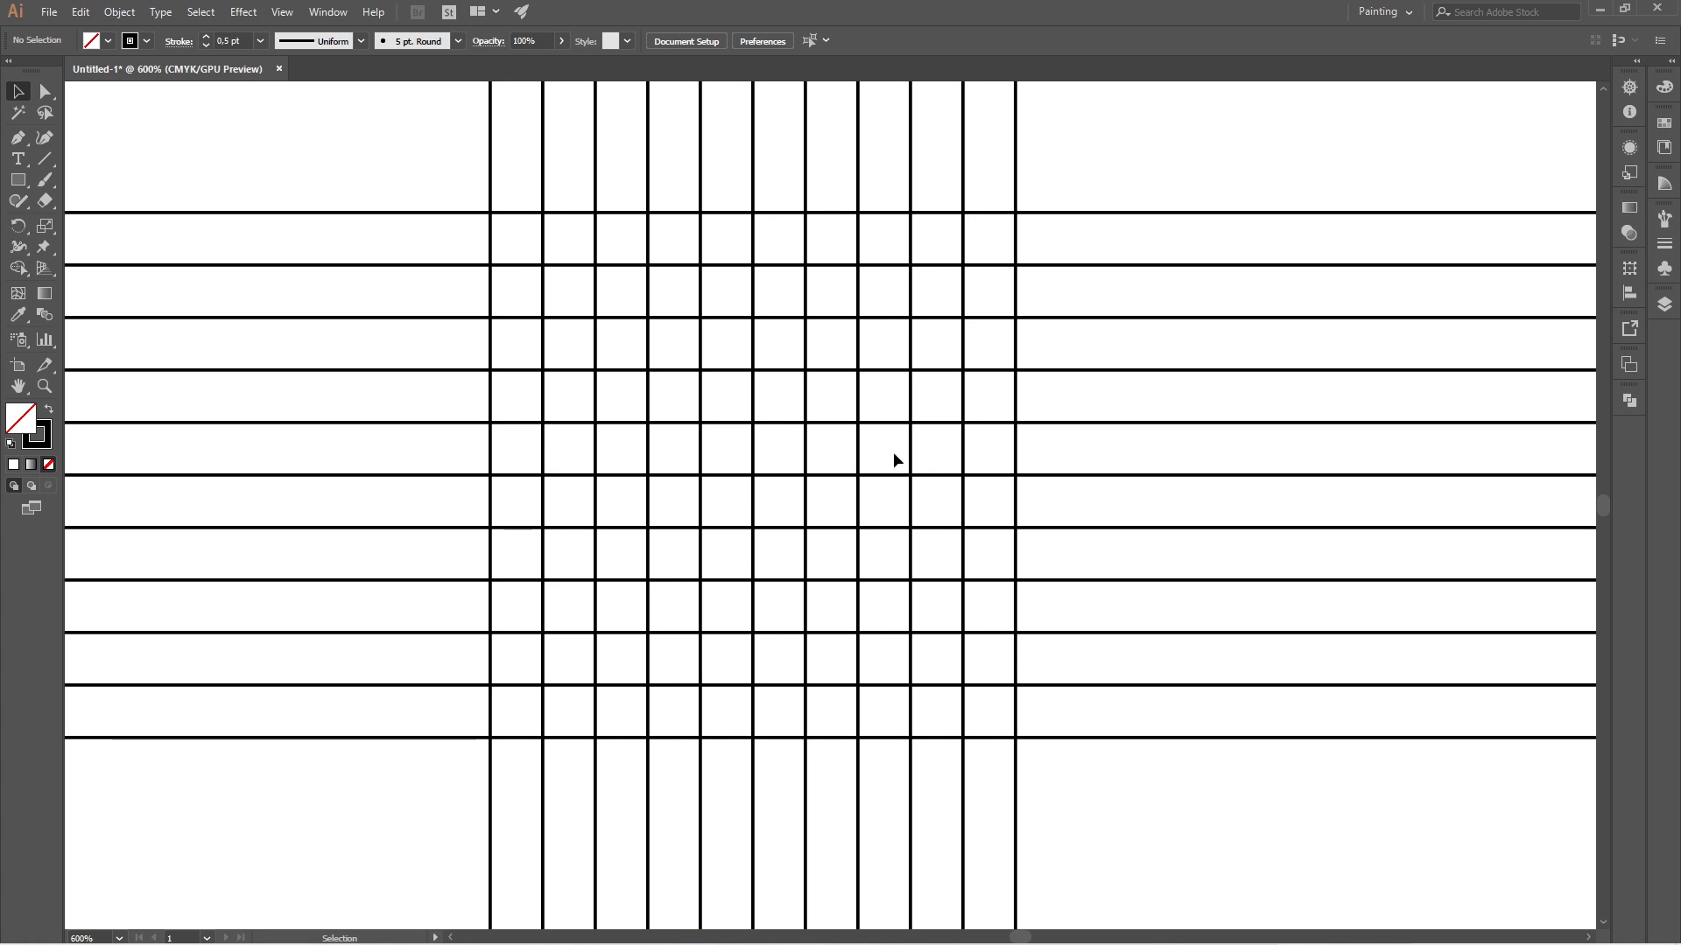
left_click(29, 178)
left_click(98, 221)
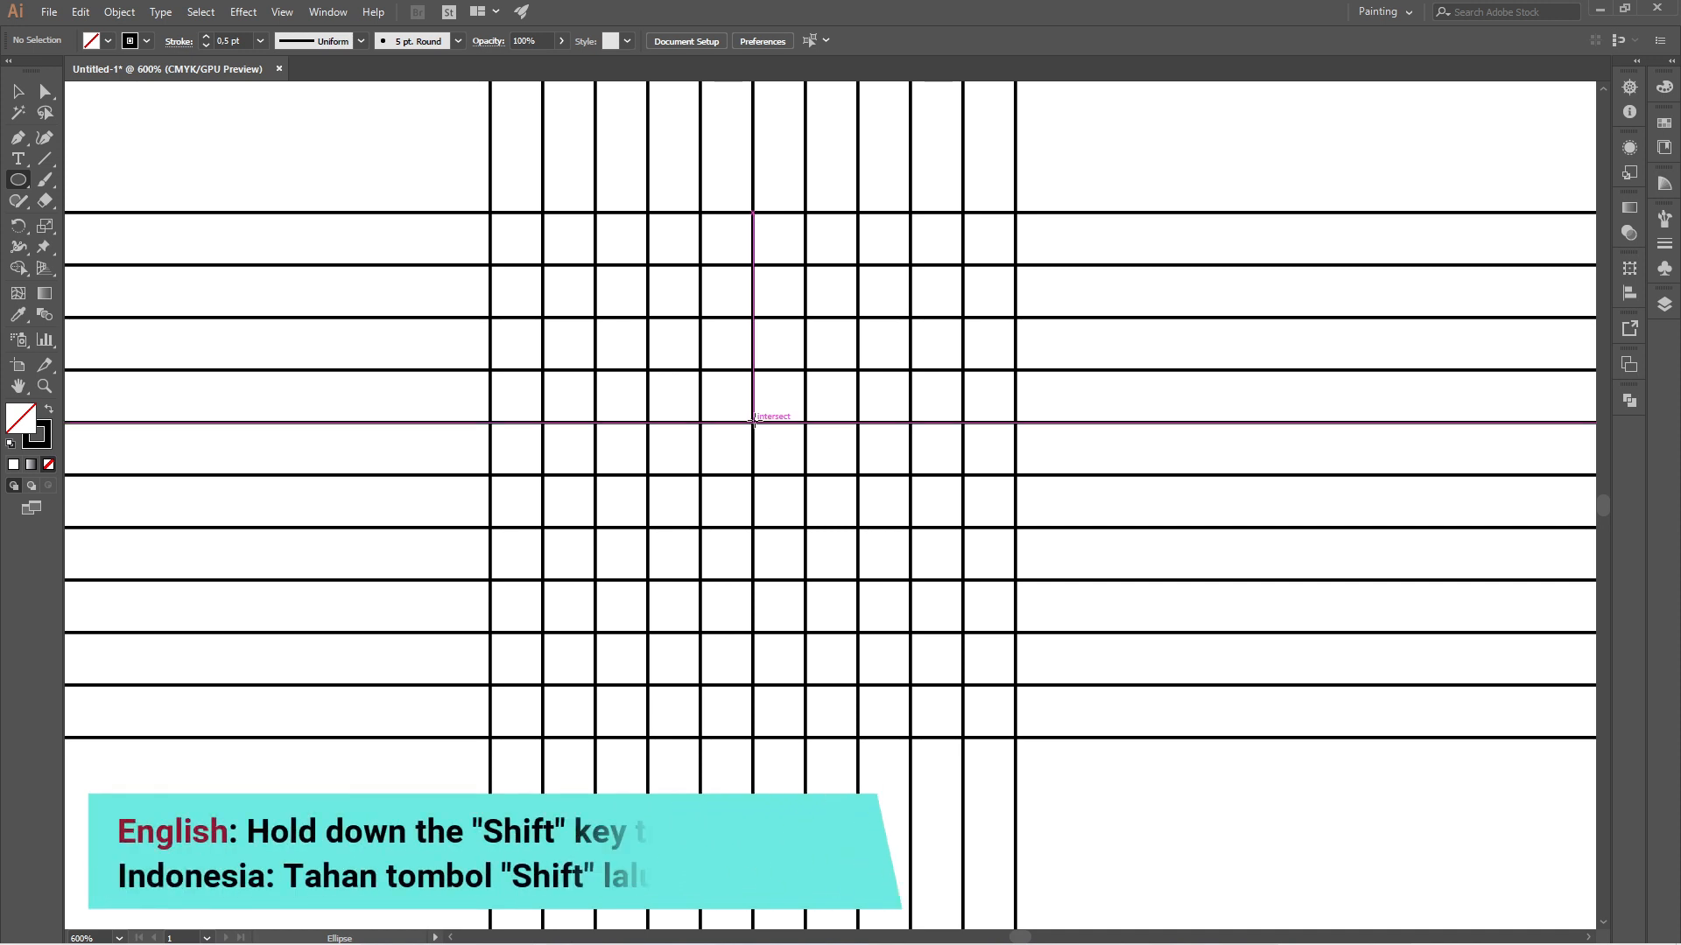
left_click_drag(753, 423, 912, 282)
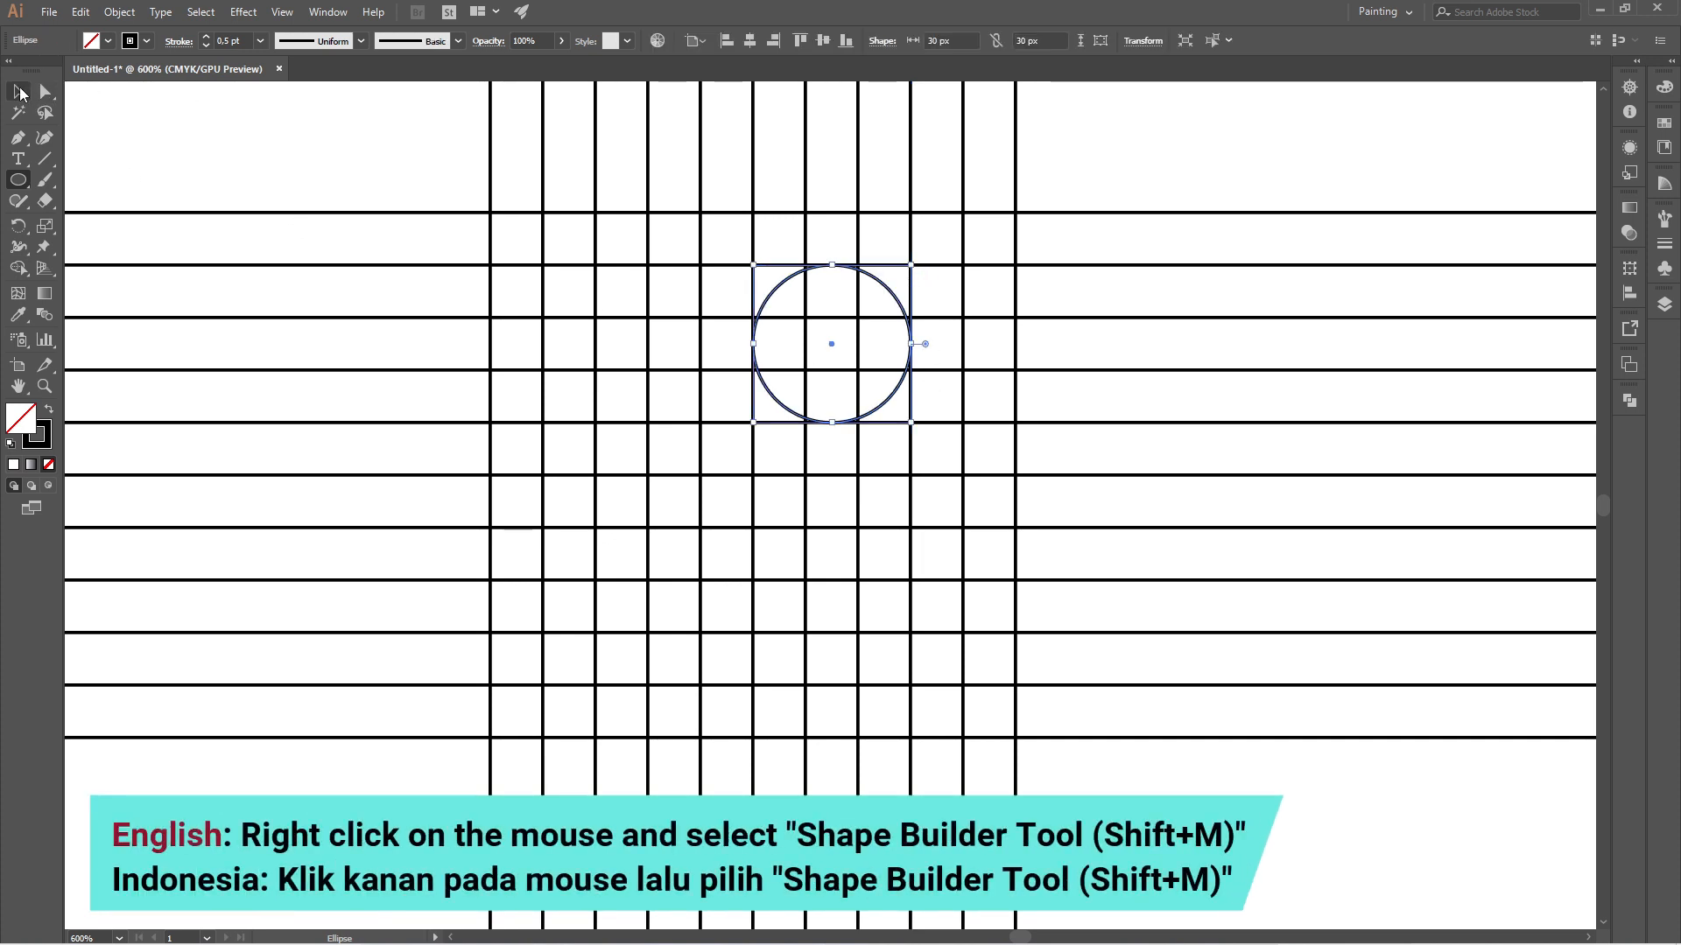
left_click(21, 92)
left_click(205, 146)
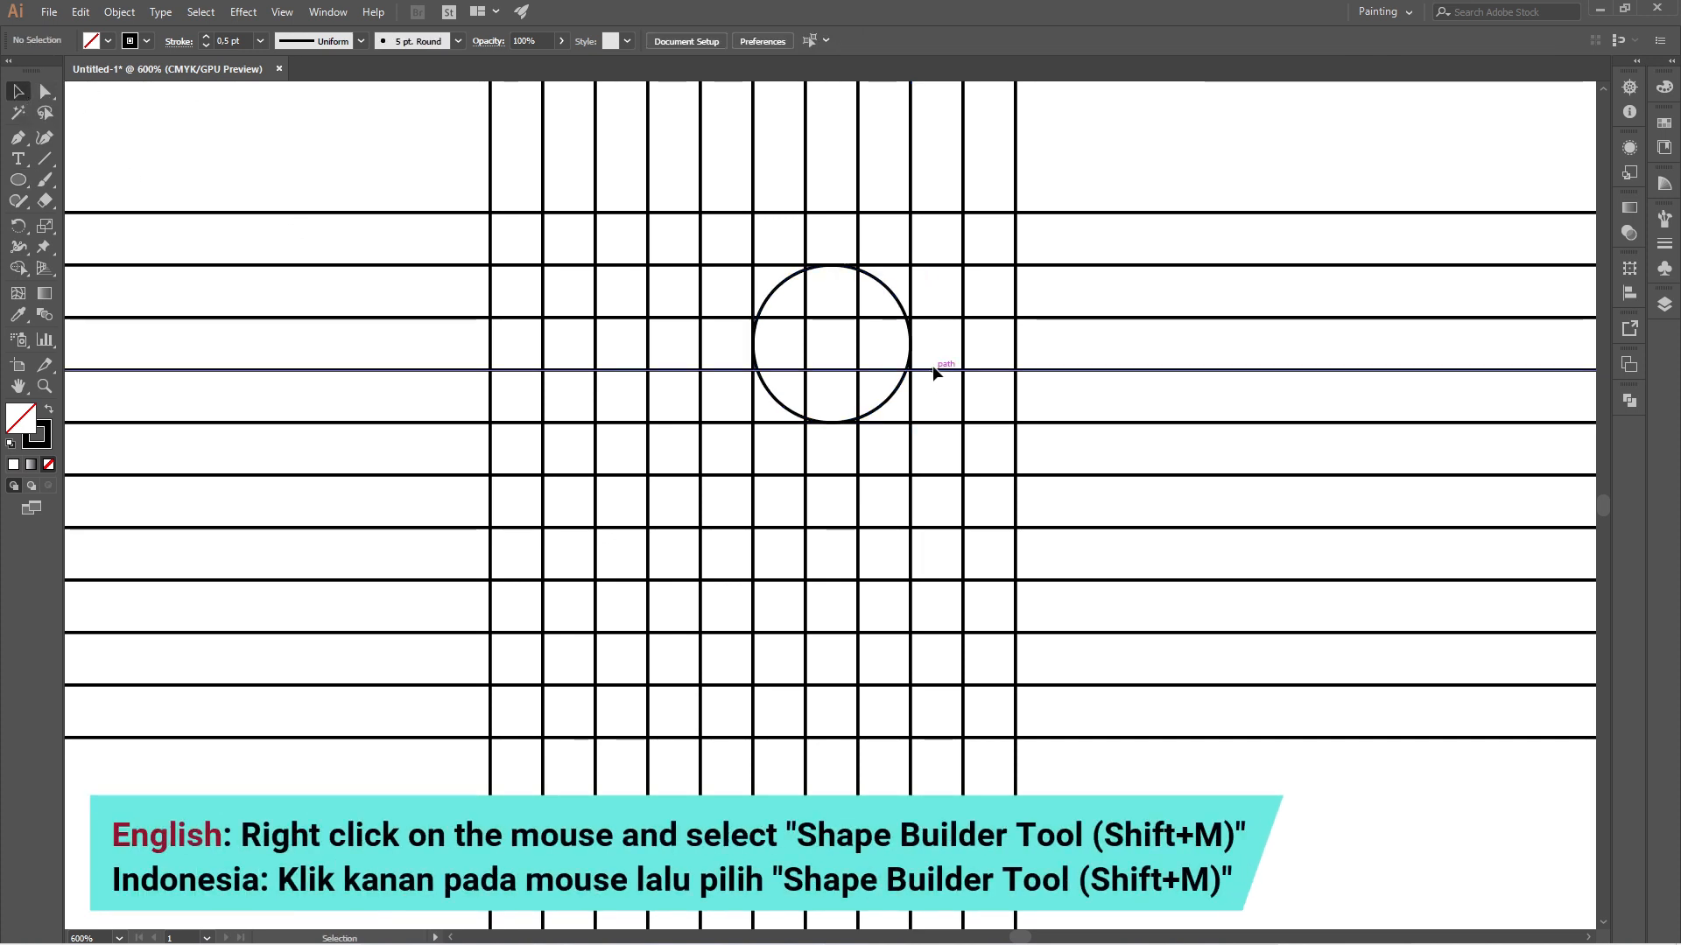
- Copy the circle, paste it in front, and move the copy down and left on the grid to X 475, Y 505 px
left_click(908, 322)
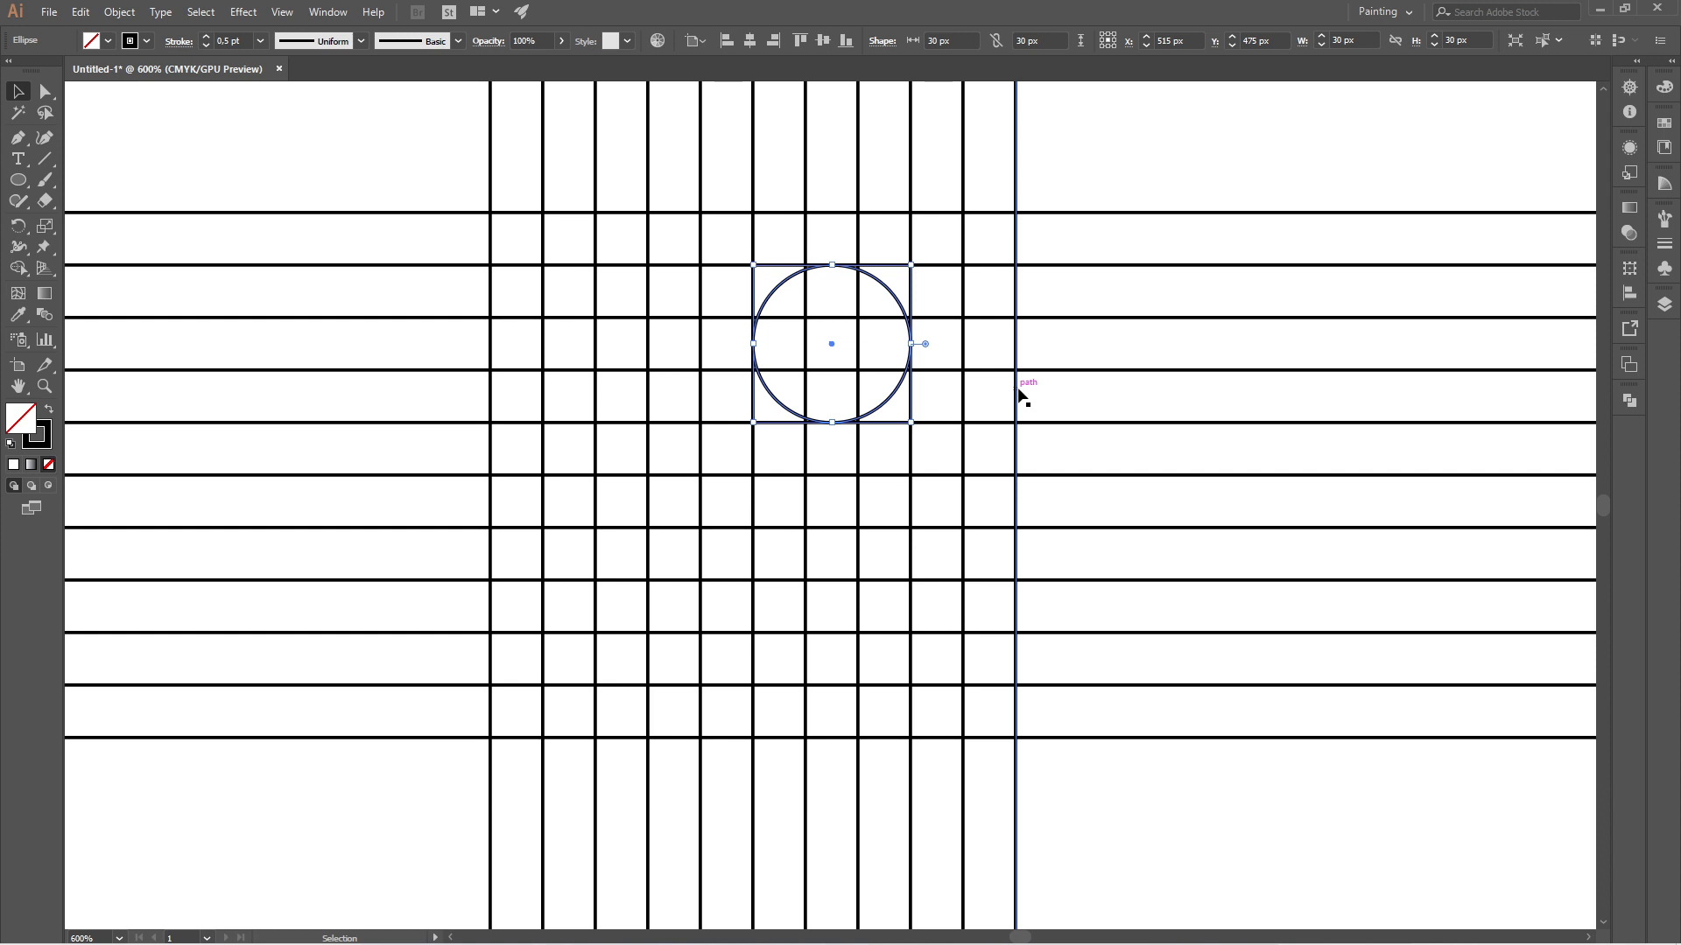
left_click(83, 14)
left_click(118, 108)
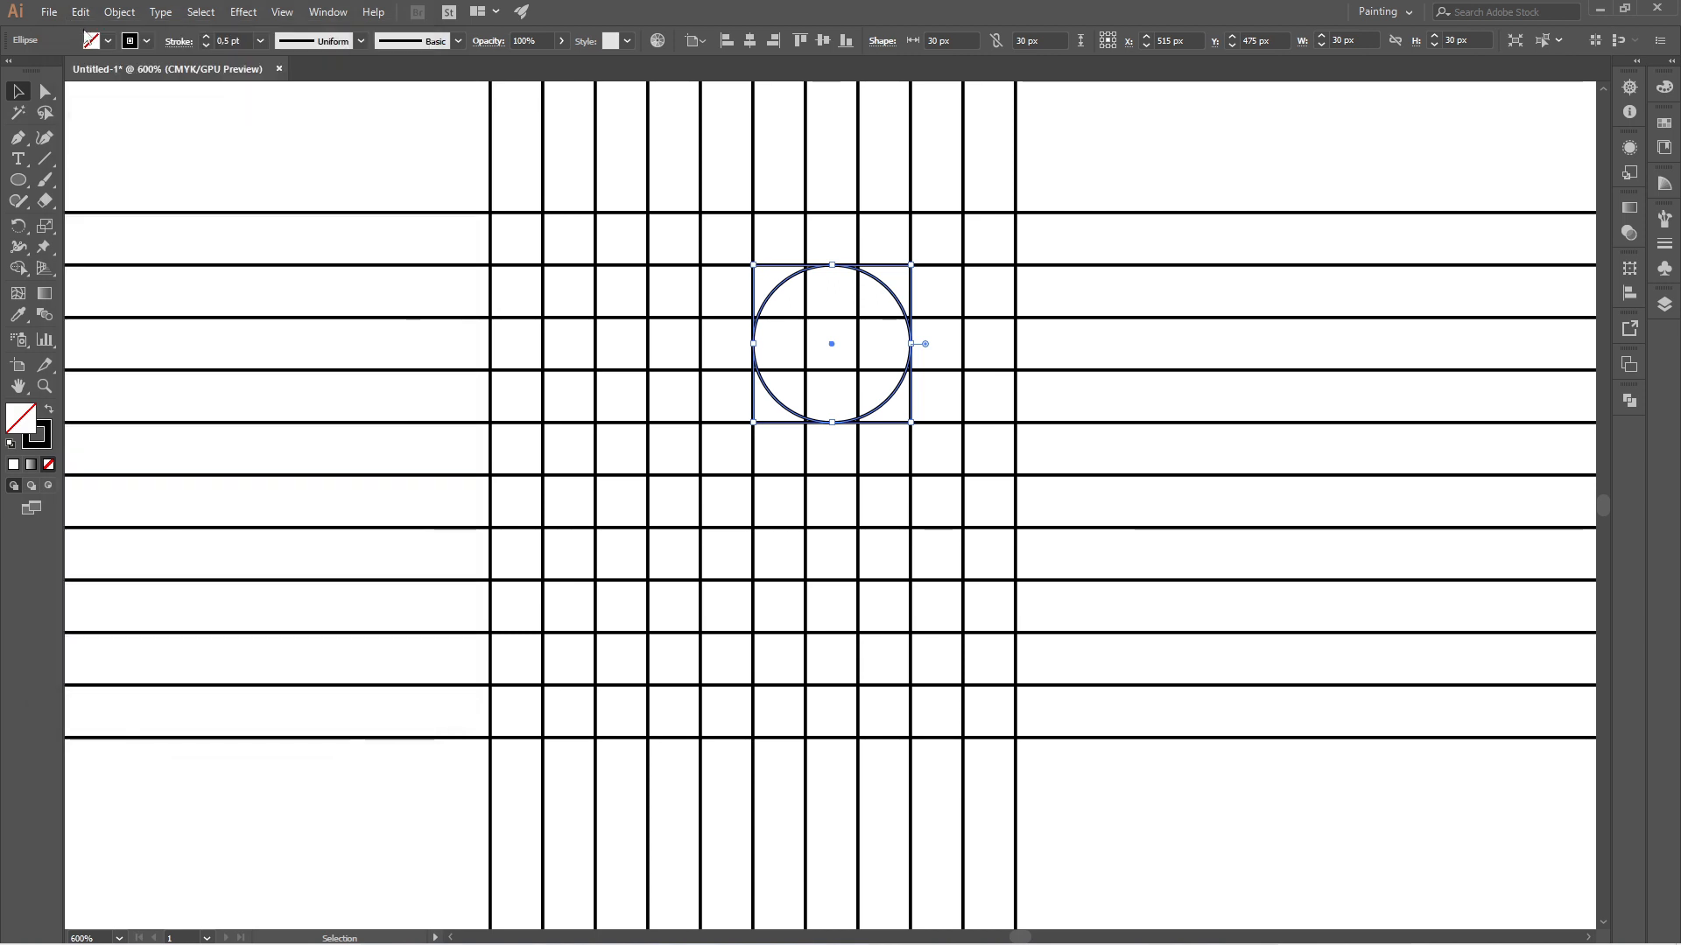
left_click(81, 12)
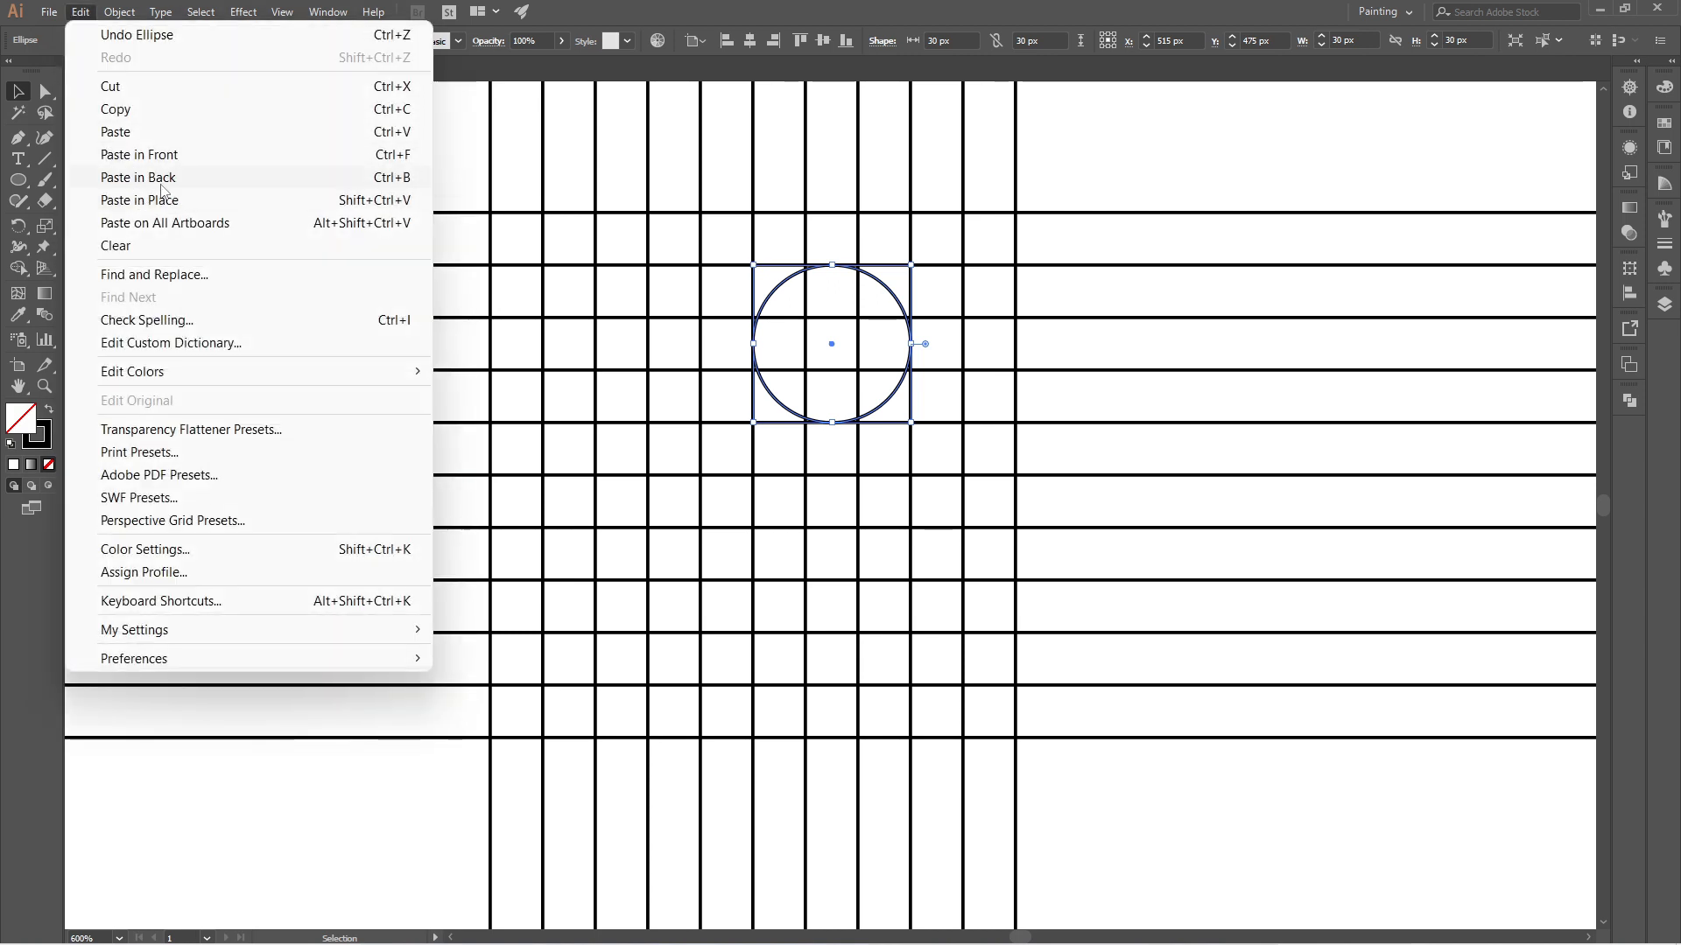
left_click(171, 158)
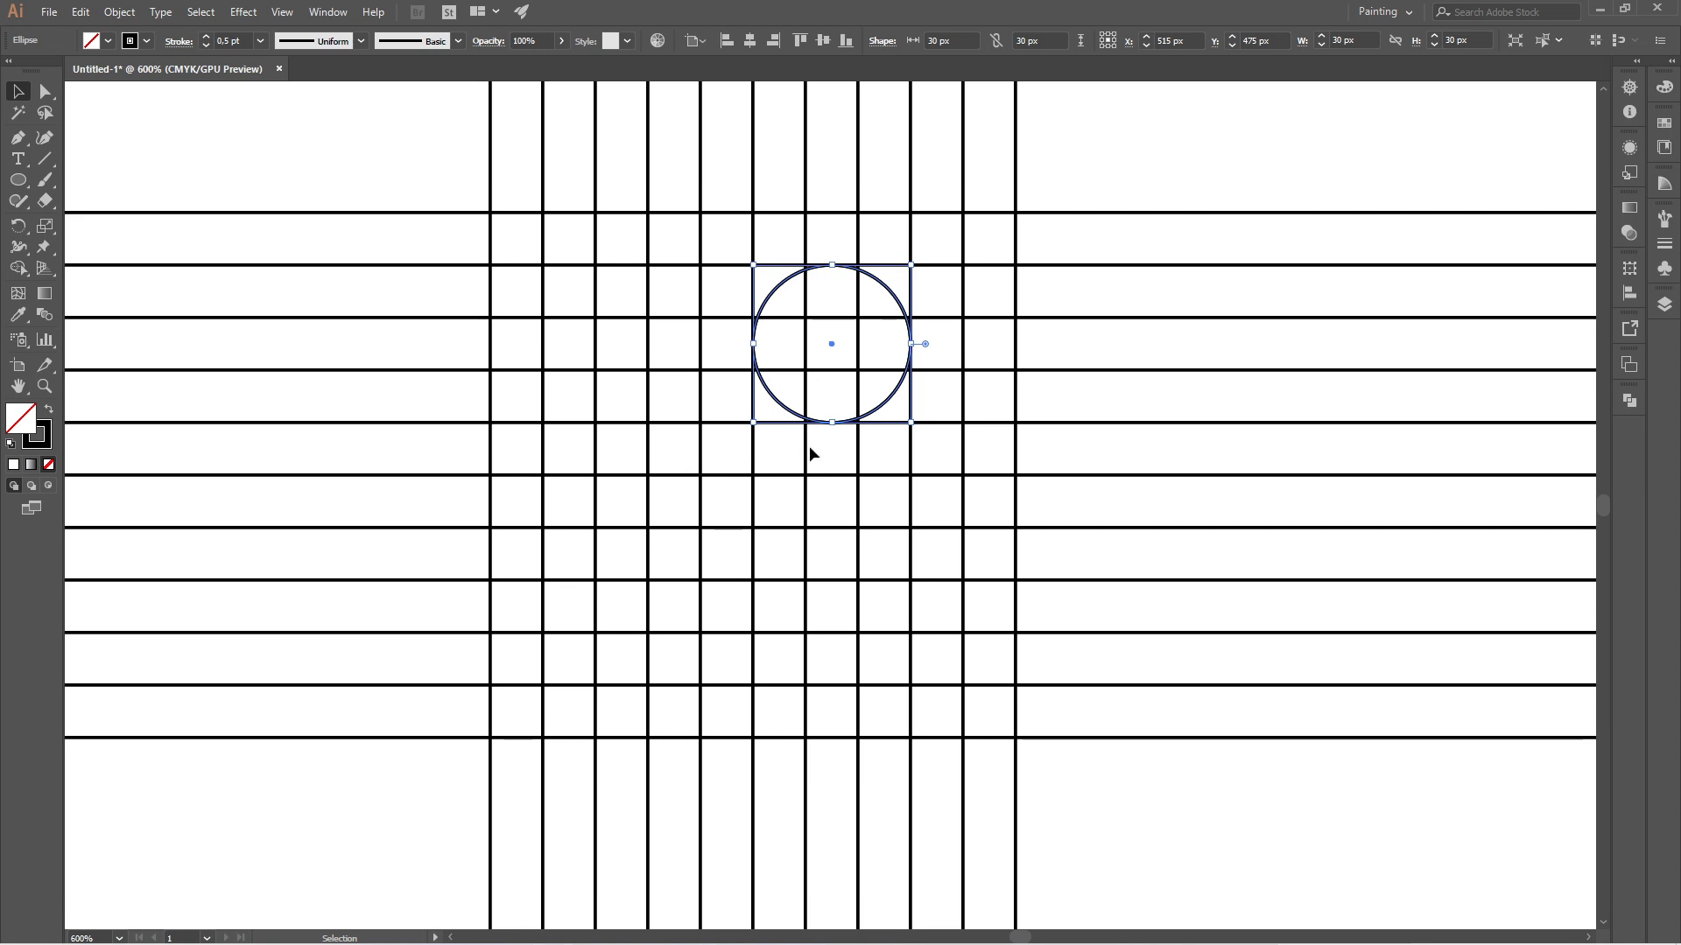
left_click_drag(884, 303, 680, 450)
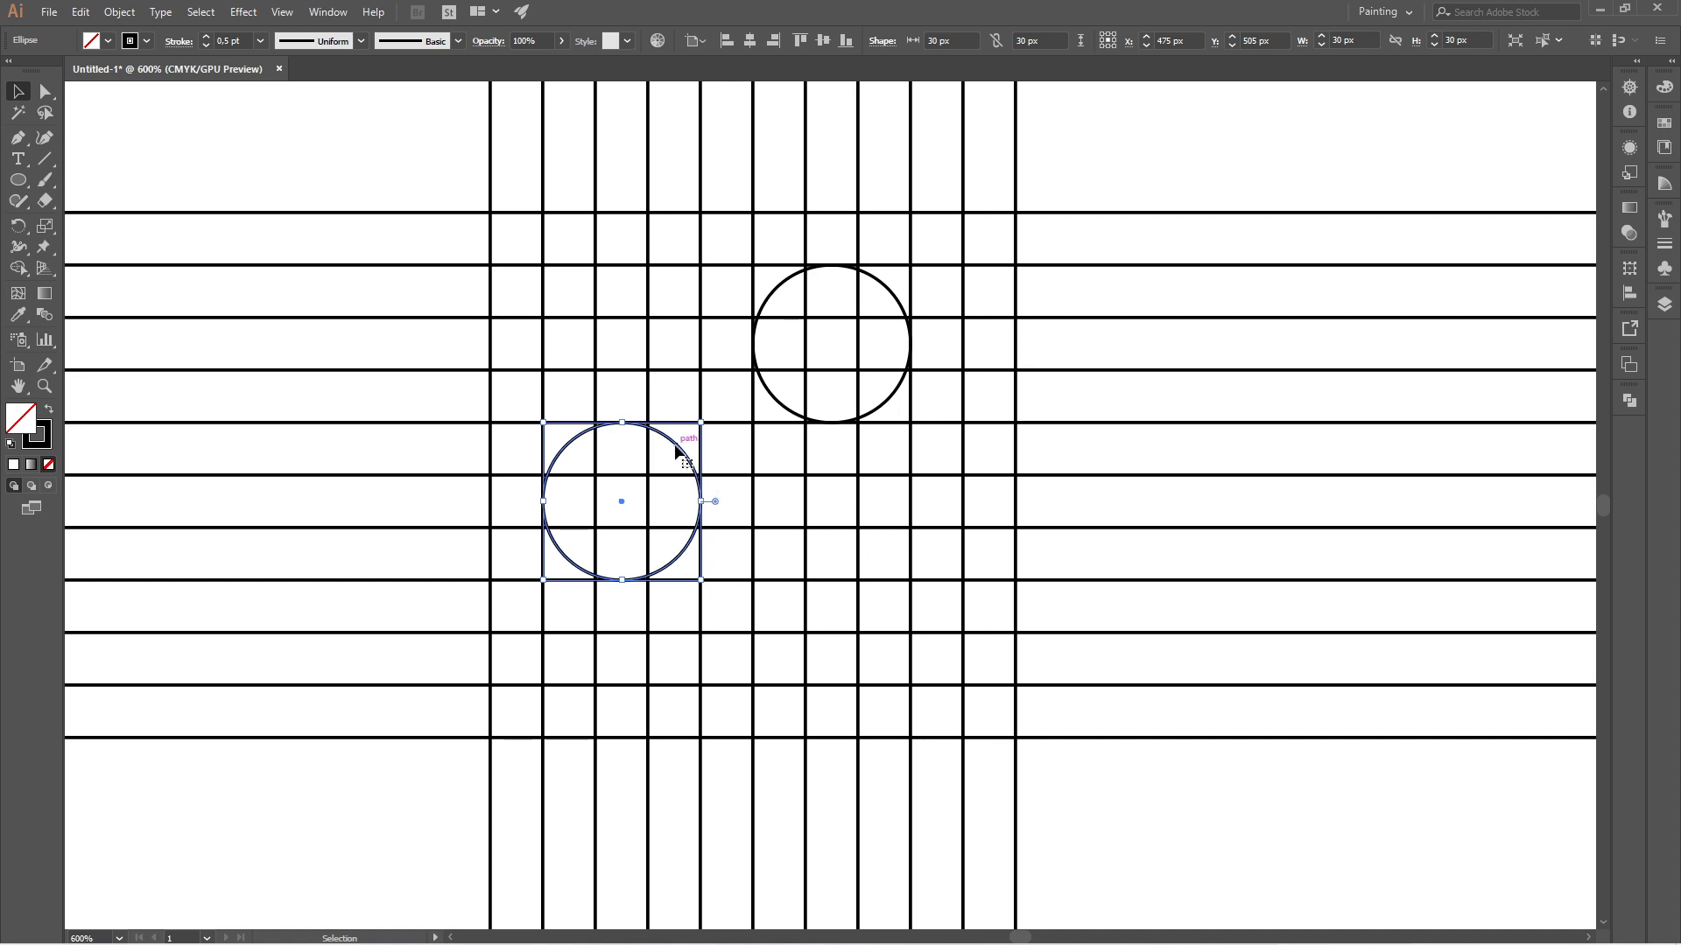
- Move the lower-left circle down one cell to Y 515 px, and place a pasted-in-front copy of it at X 515, Y 515 px
left_click_drag(676, 449, 674, 497)
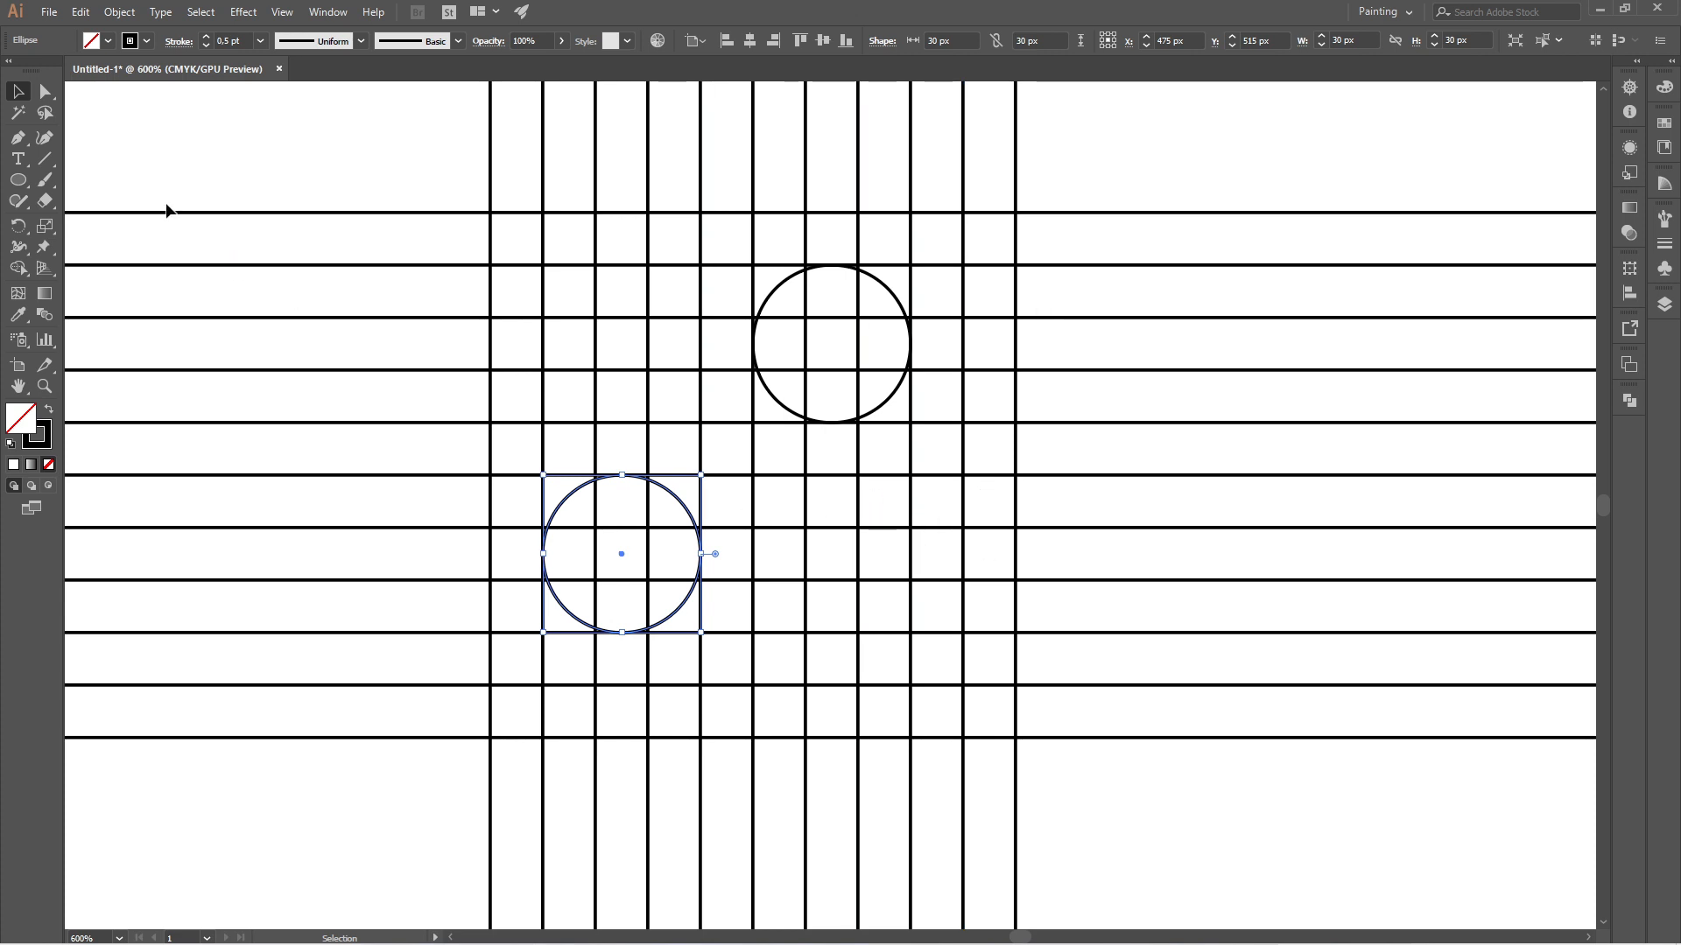
left_click(82, 15)
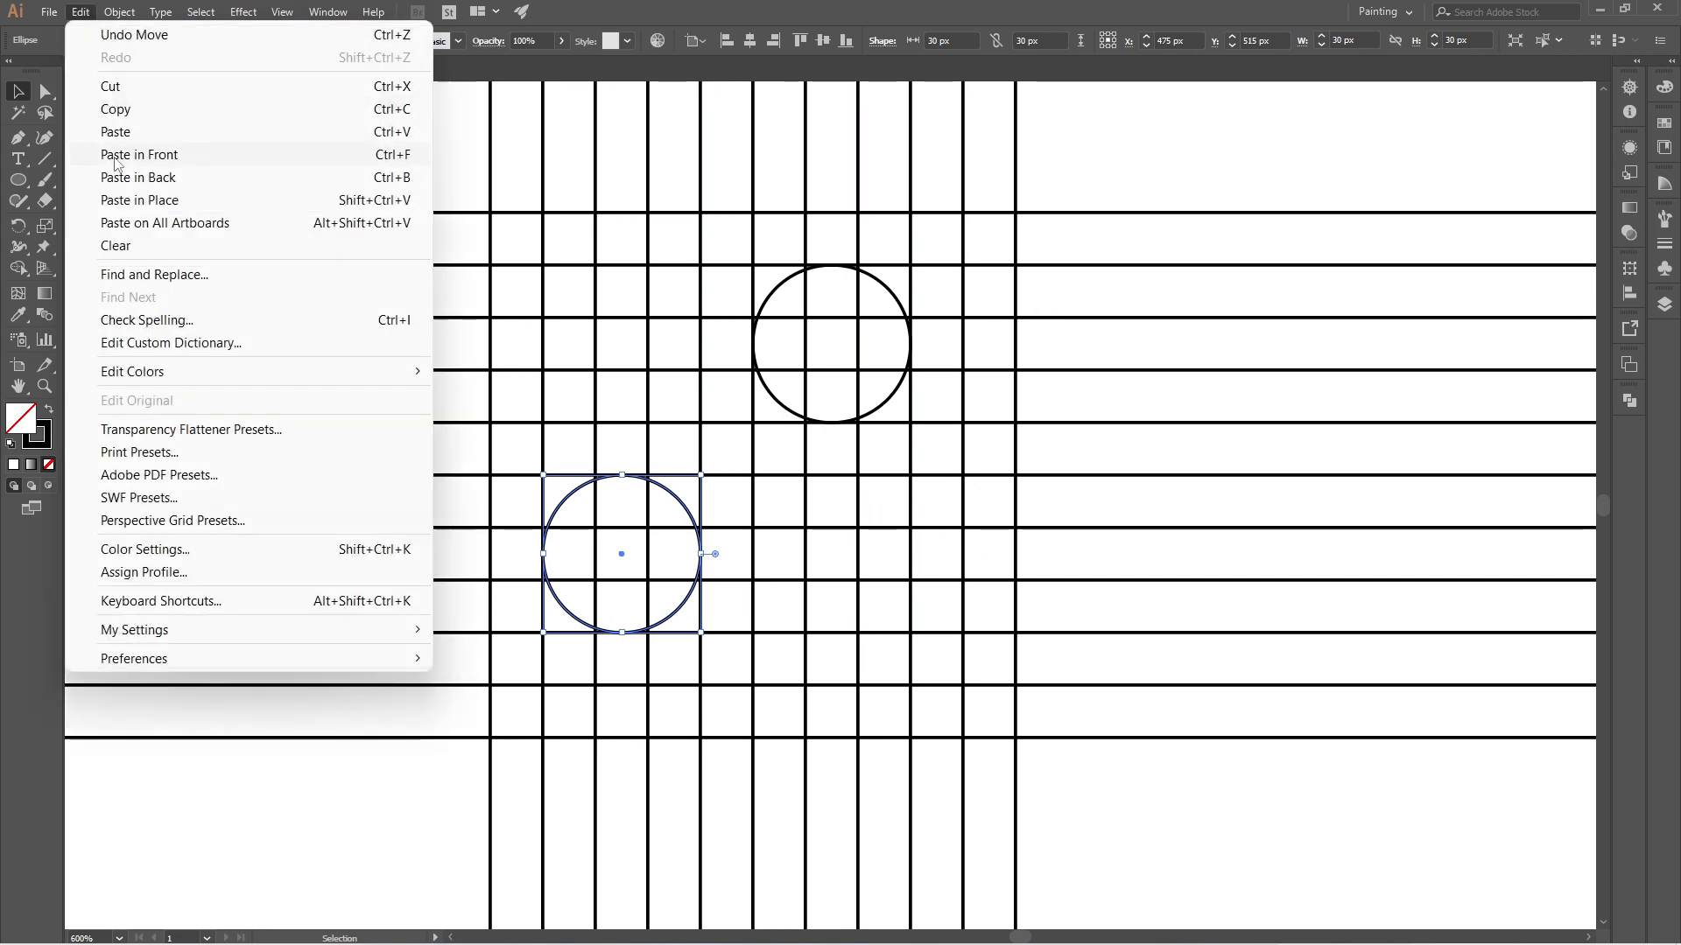
left_click(126, 110)
left_click(81, 13)
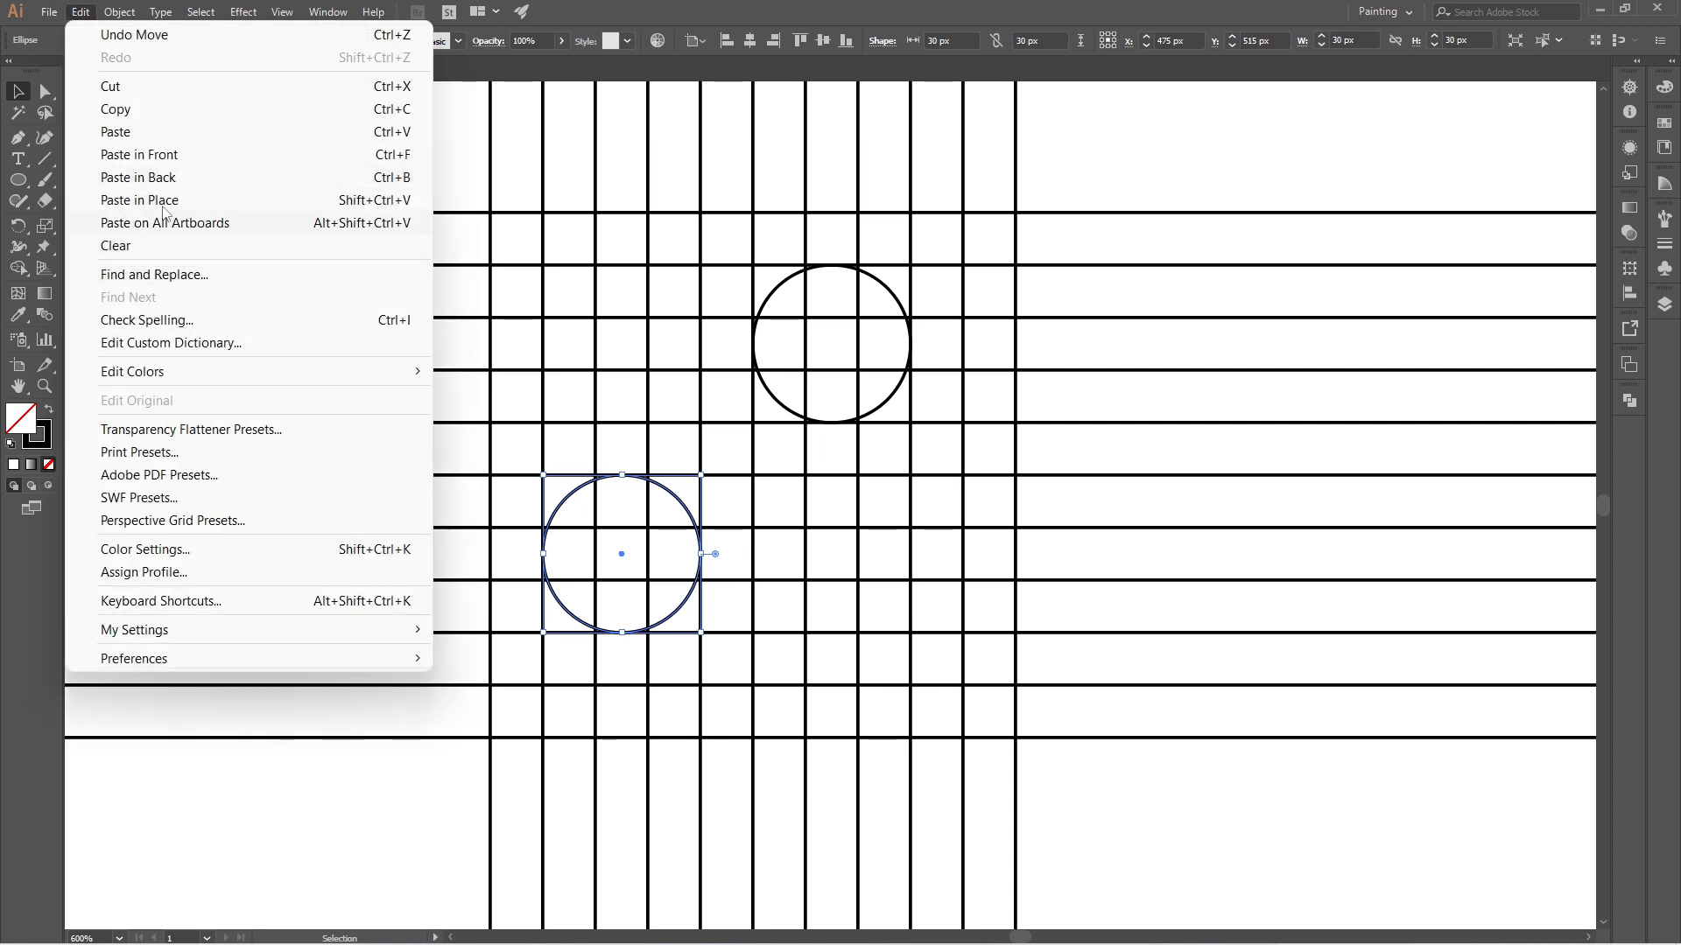
left_click(175, 158)
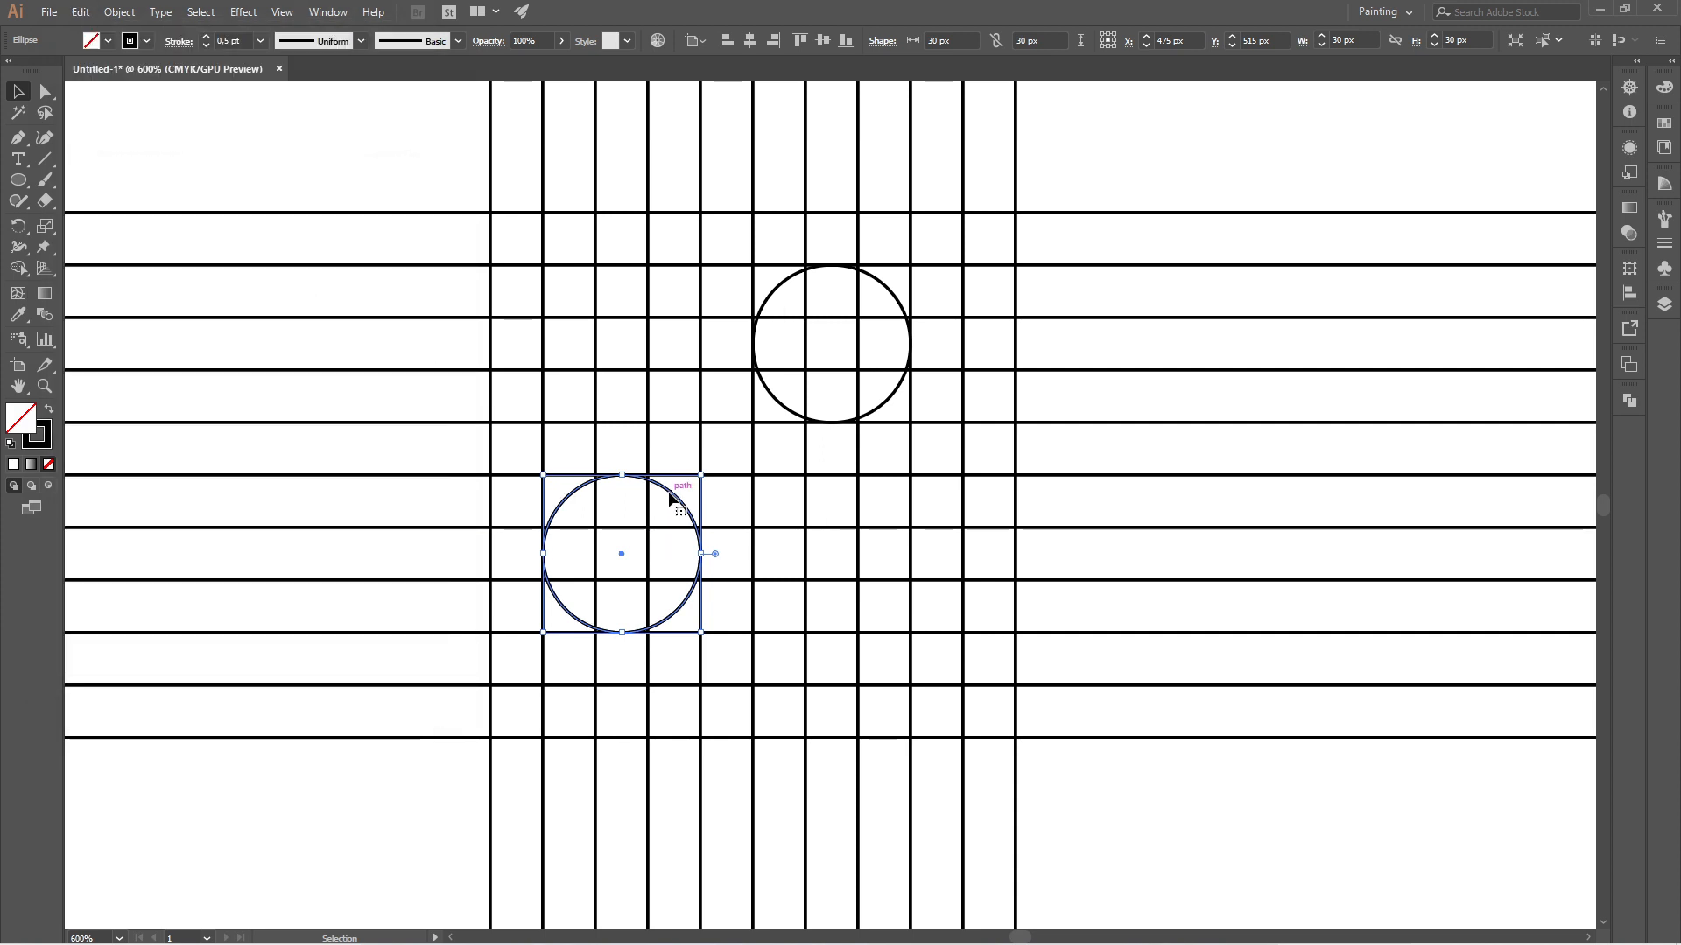
left_click_drag(672, 497, 878, 496)
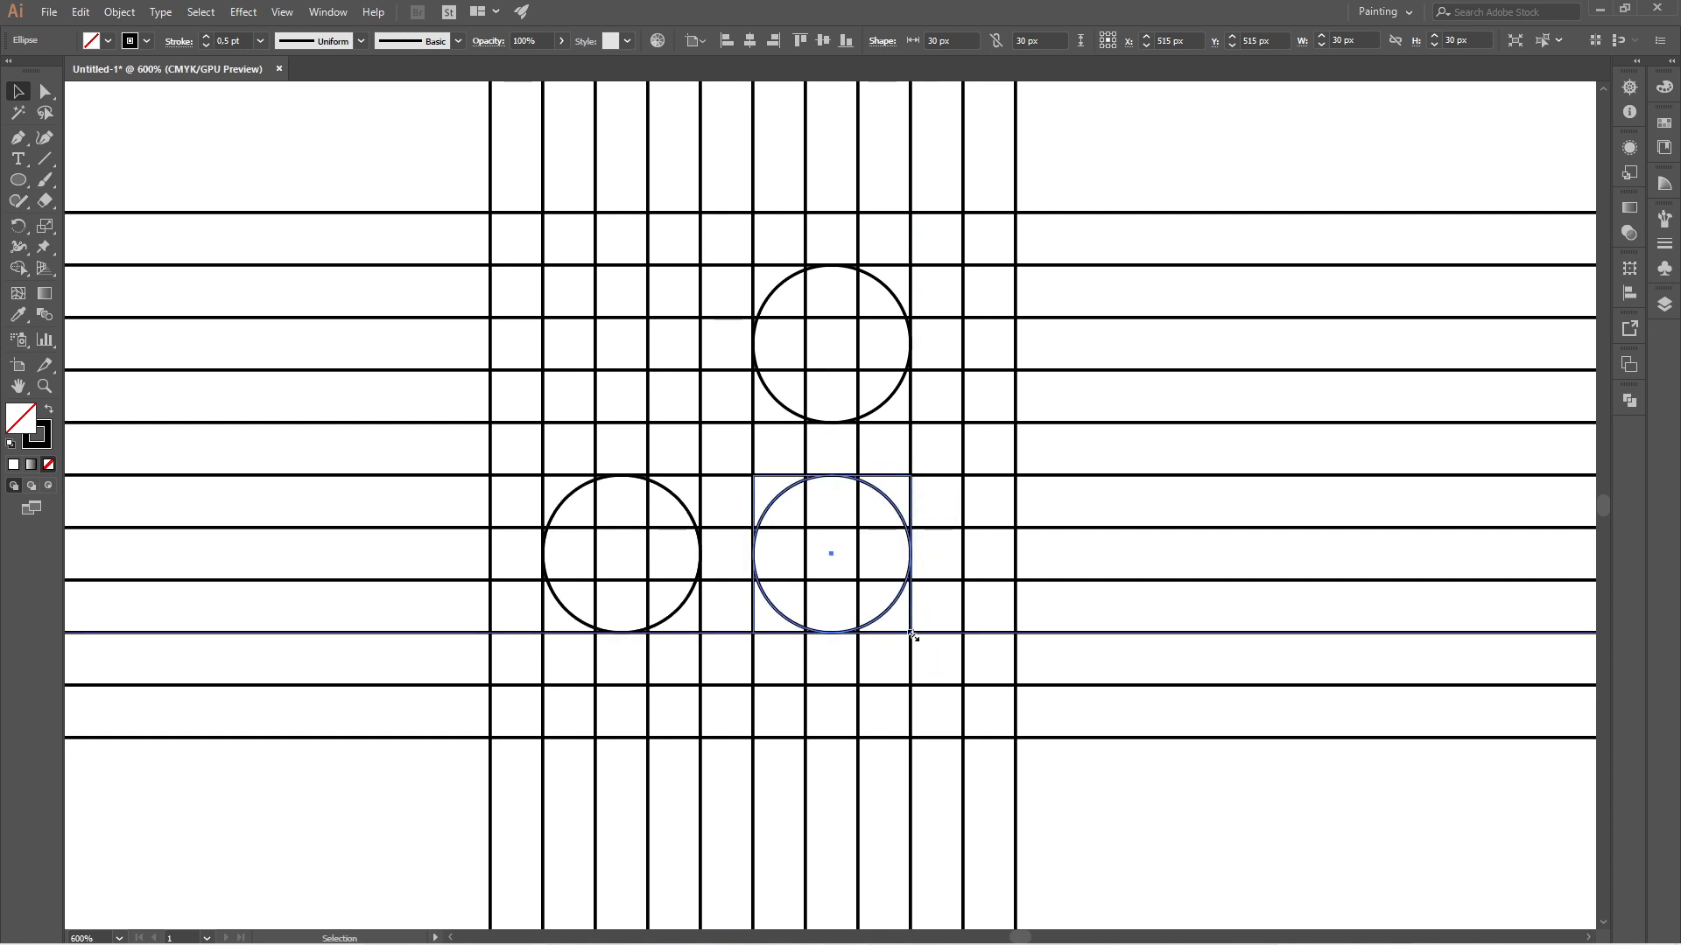
- Enlarge the copied circle down and right from its upper-left corner so it spans five by five grid cells
left_click_drag(912, 636, 1023, 767)
left_click(1072, 768)
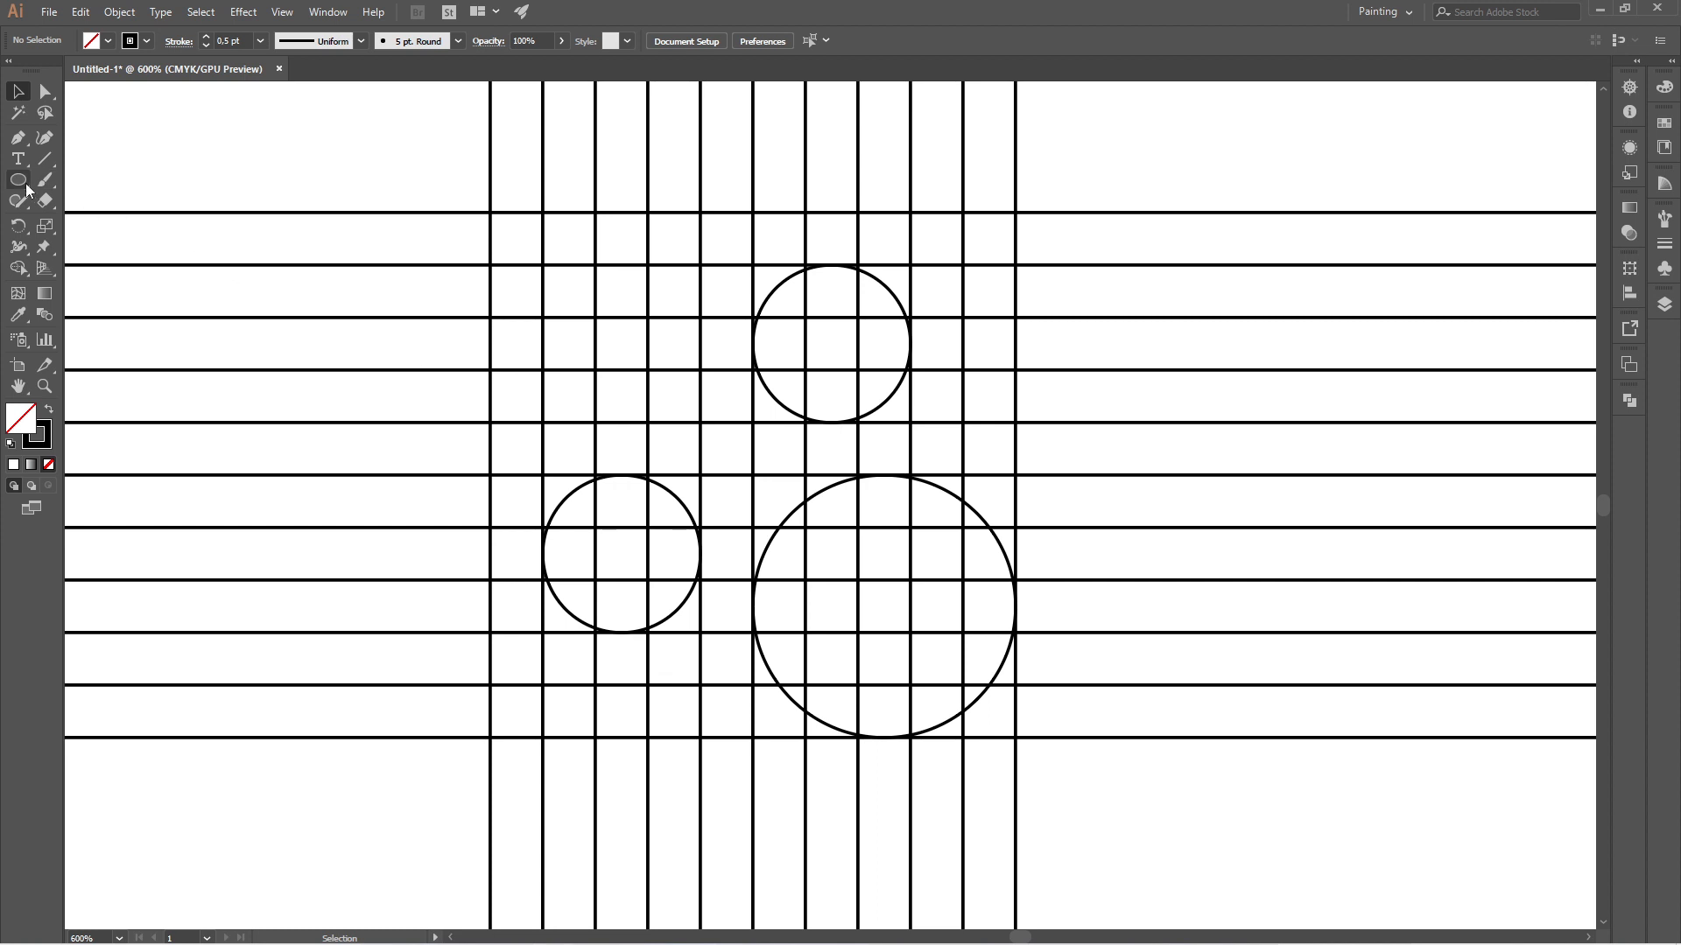
- Draw a circle of about 10 px with the Ellipse tool in one grid cell inside the large circle, centered near X 515, Y 515 px
left_click_drag(25, 182, 101, 223)
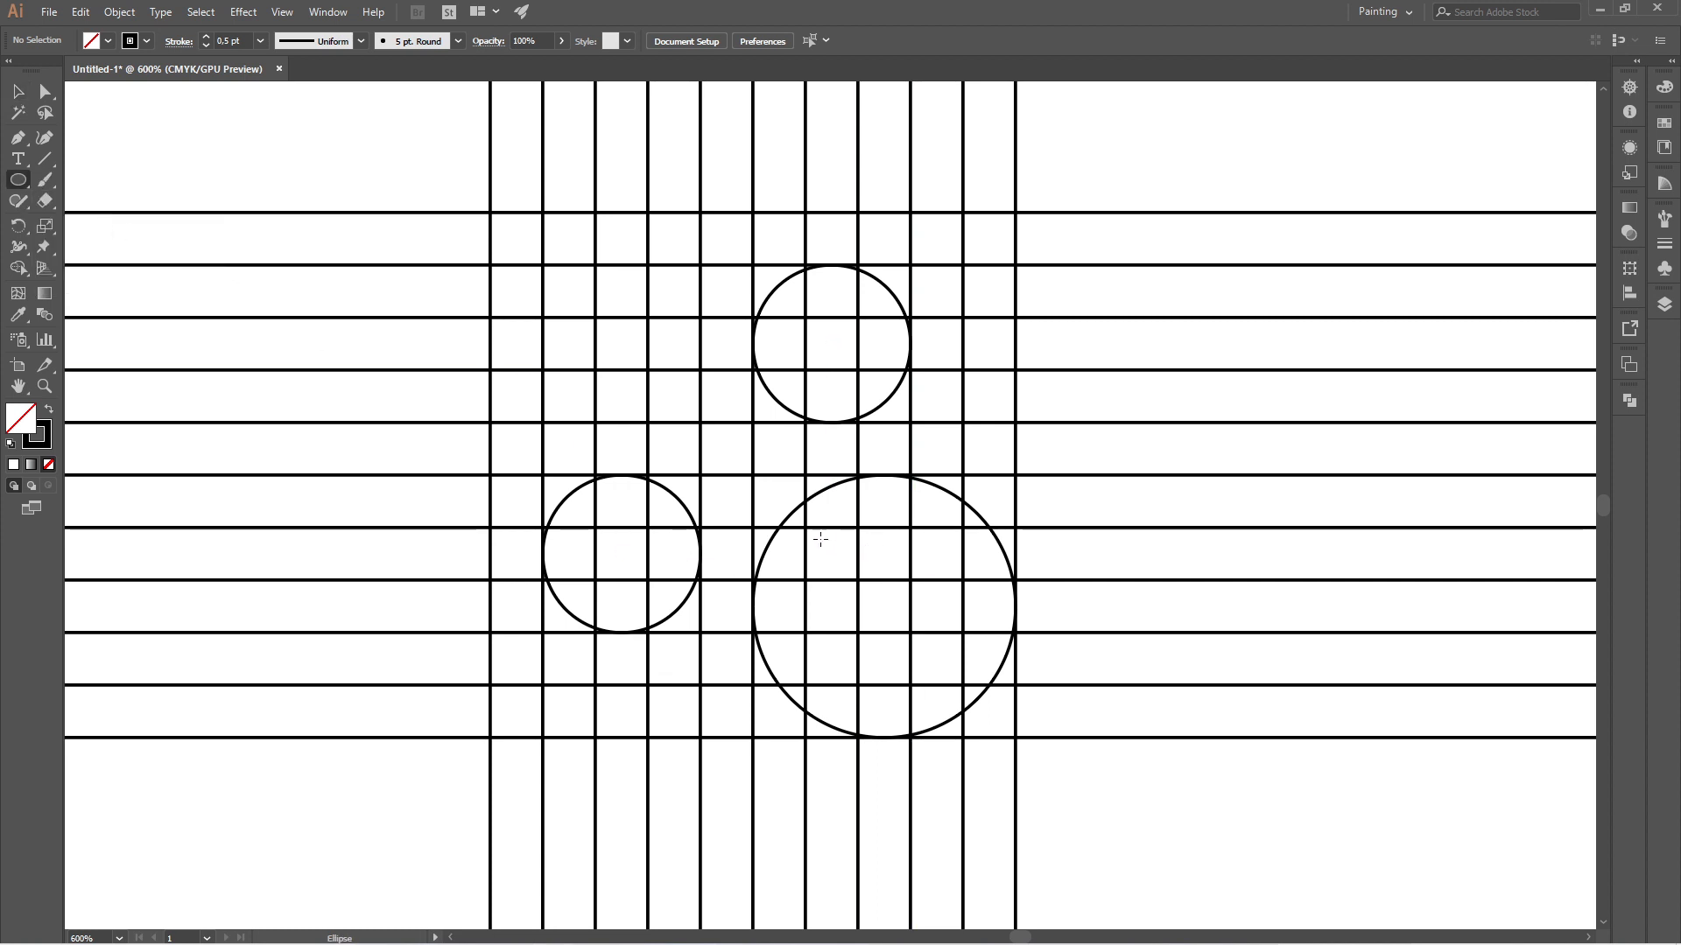
left_click_drag(806, 529, 859, 581)
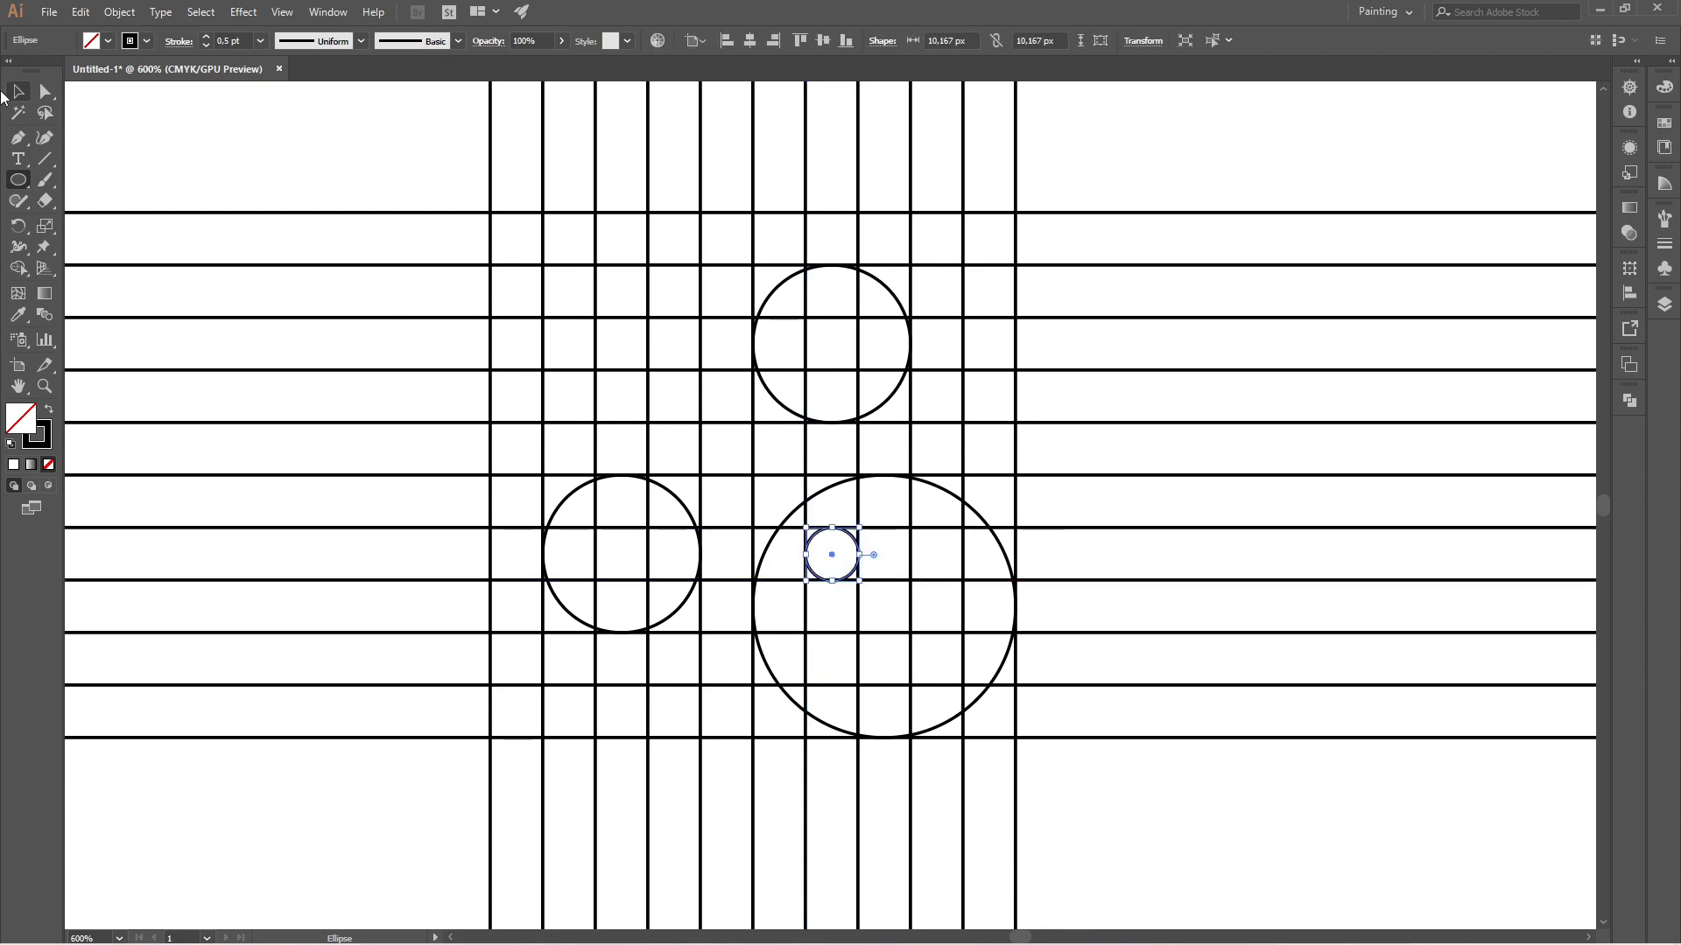
left_click(18, 91)
left_click(834, 516)
left_click(857, 546)
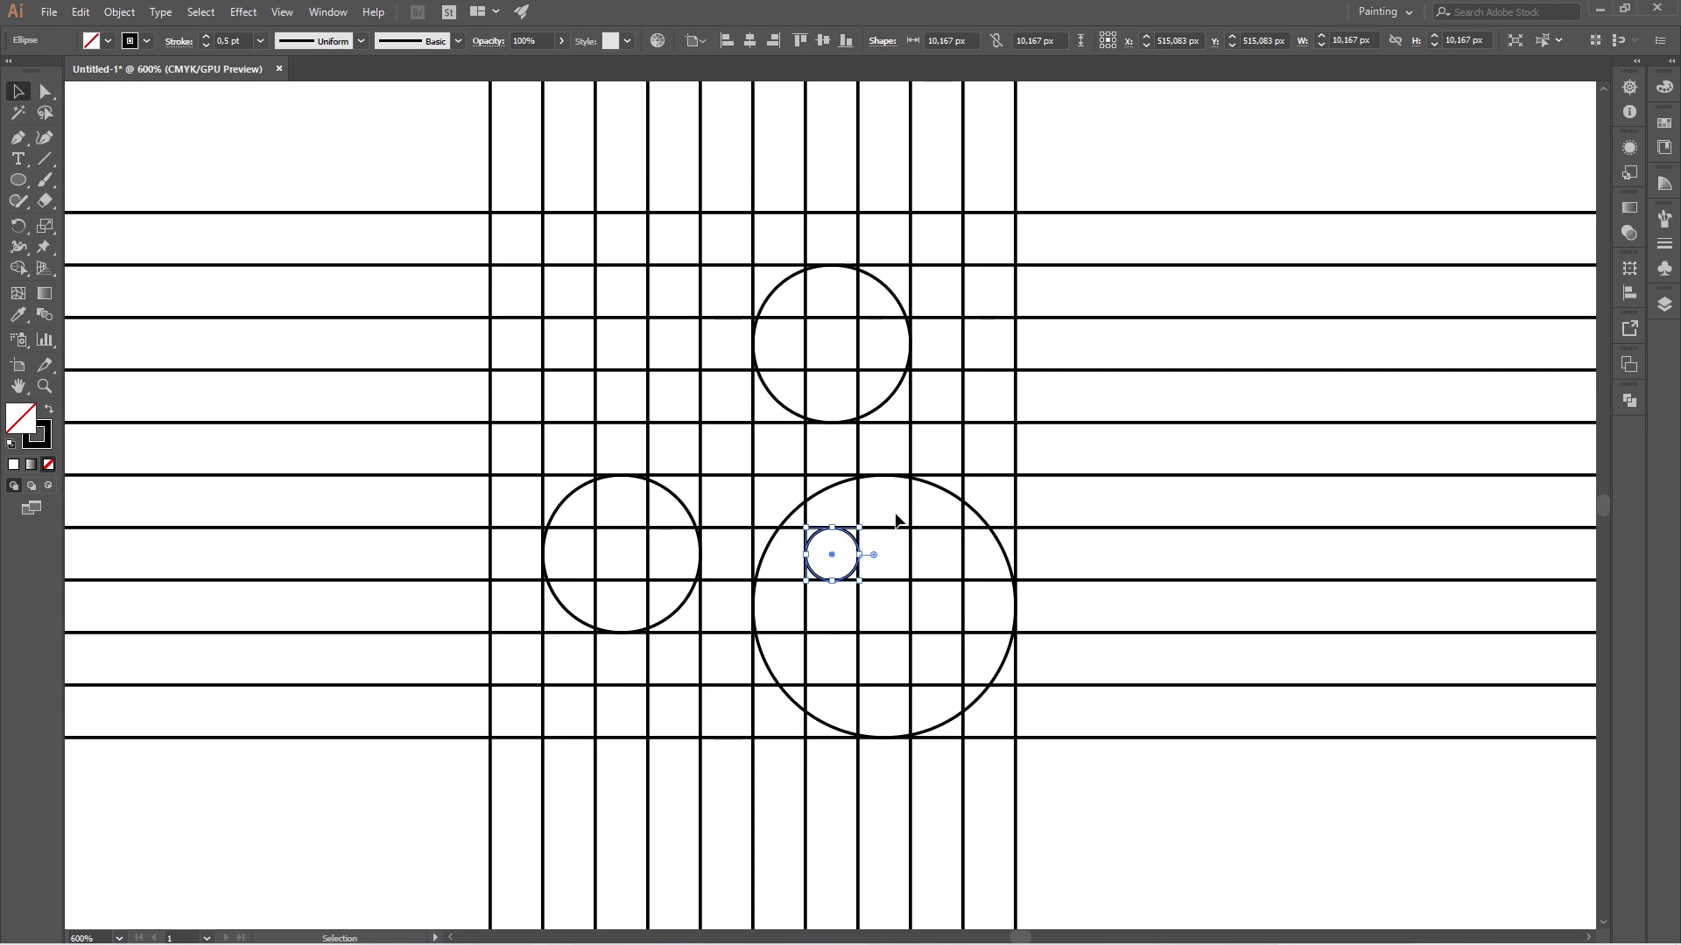
- Copy the small circle, paste it in front, and move the copy horizontally right to X 530 px
left_click(80, 12)
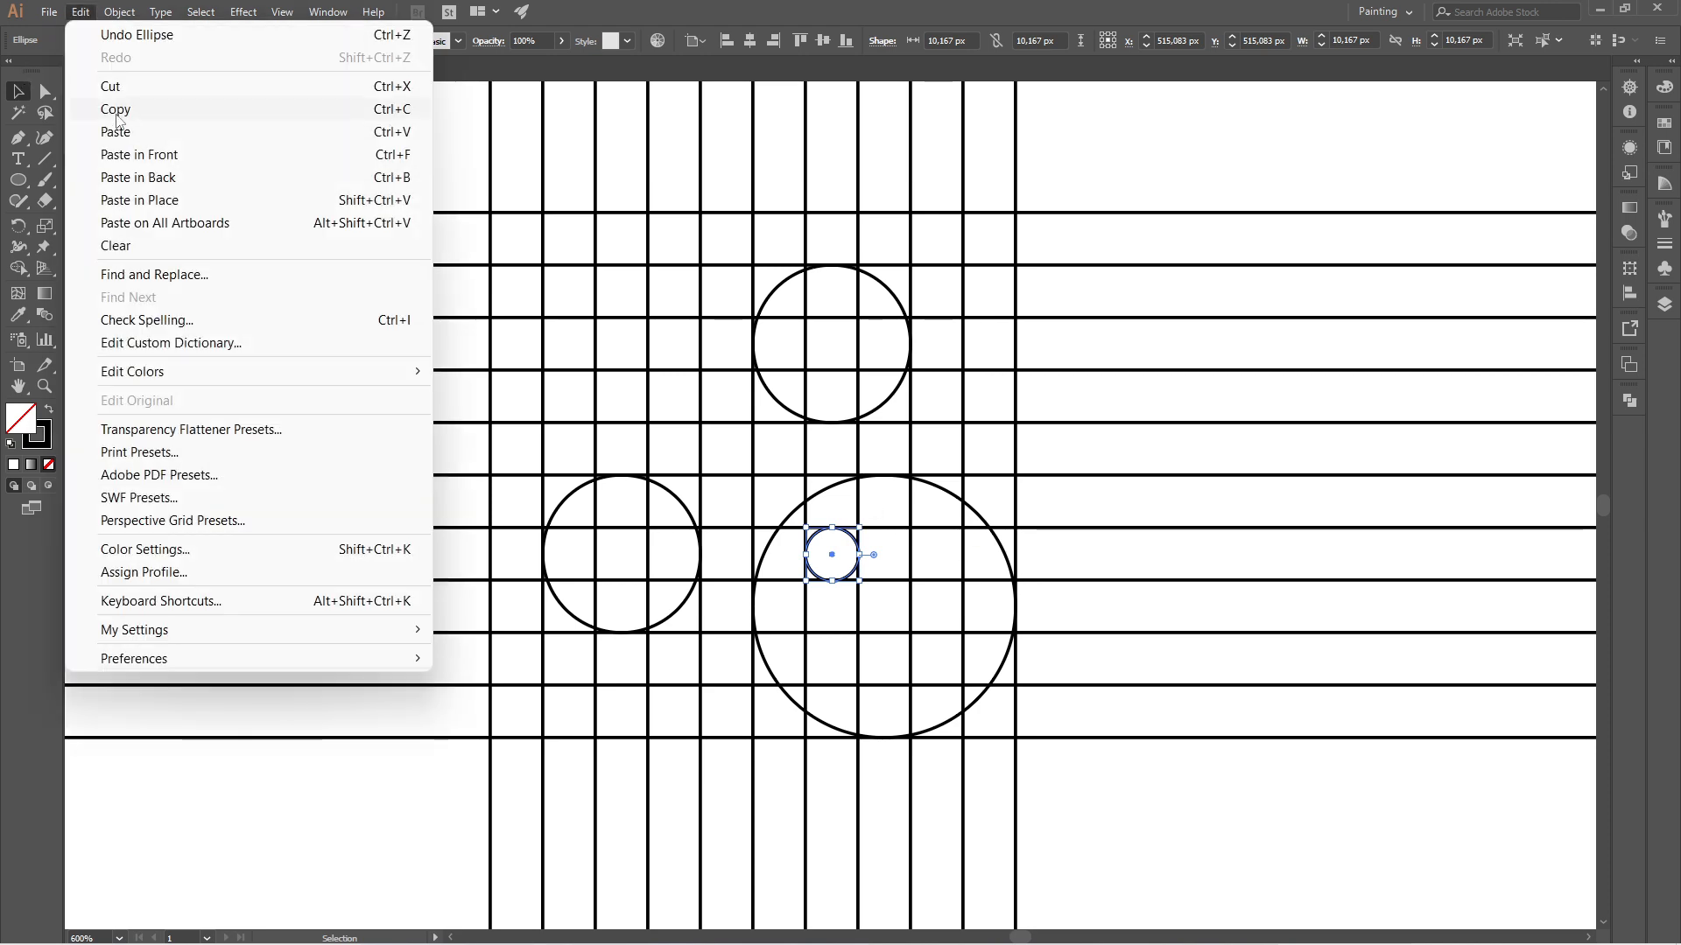
left_click(132, 109)
left_click(80, 12)
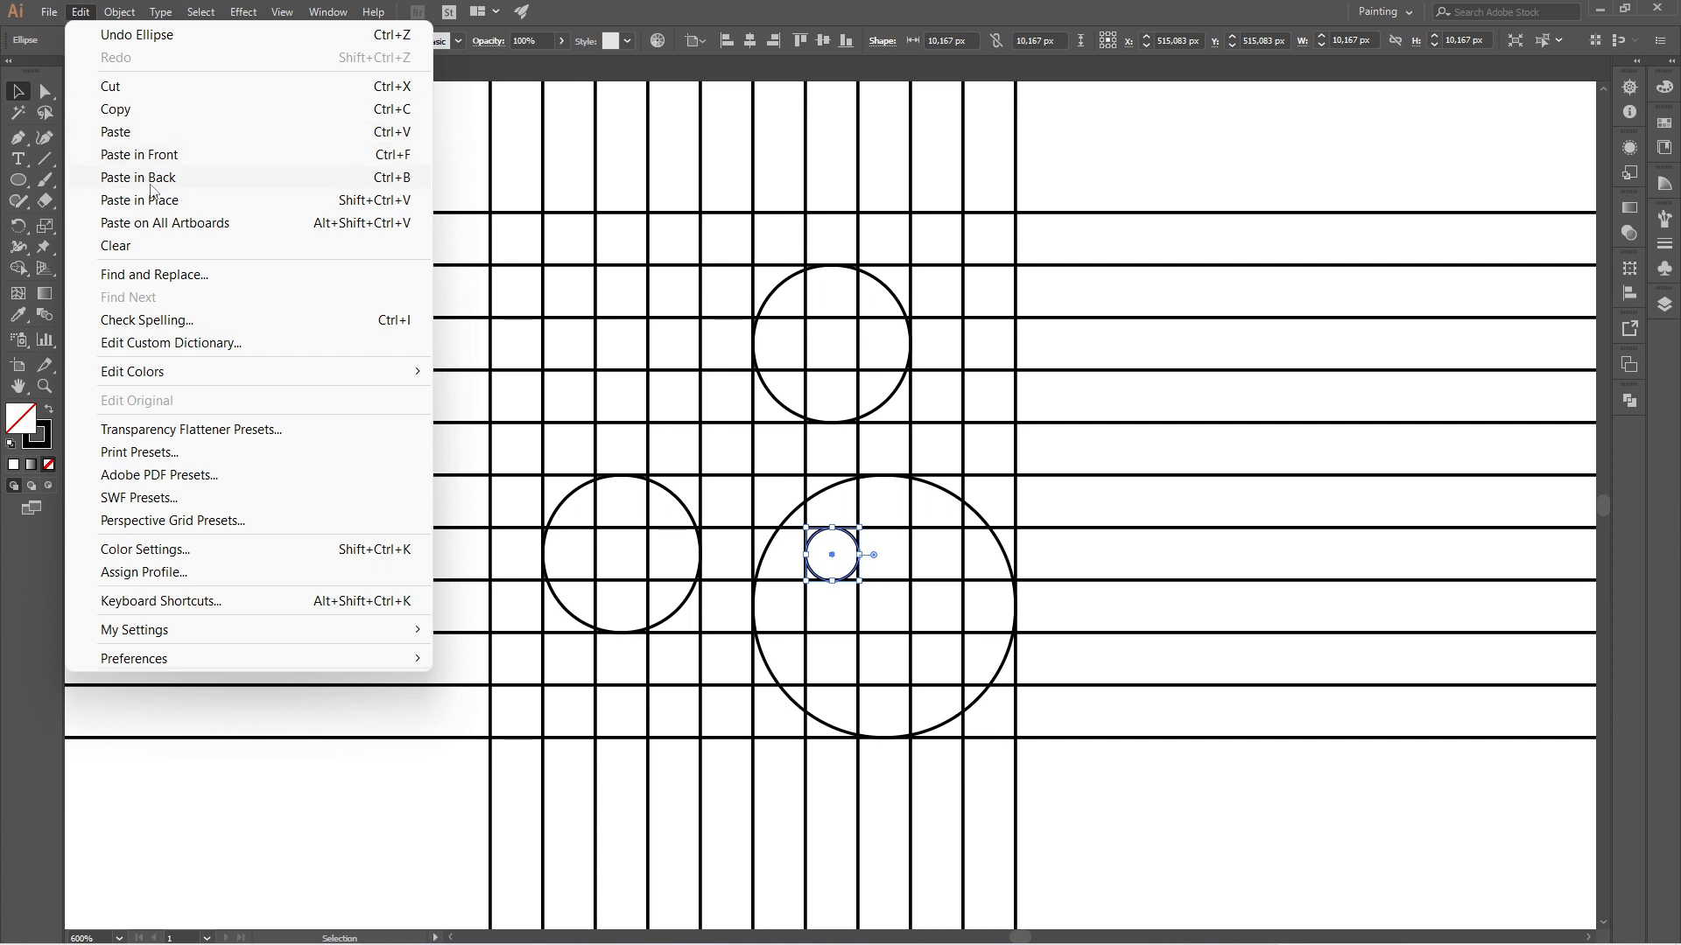
left_click(166, 156)
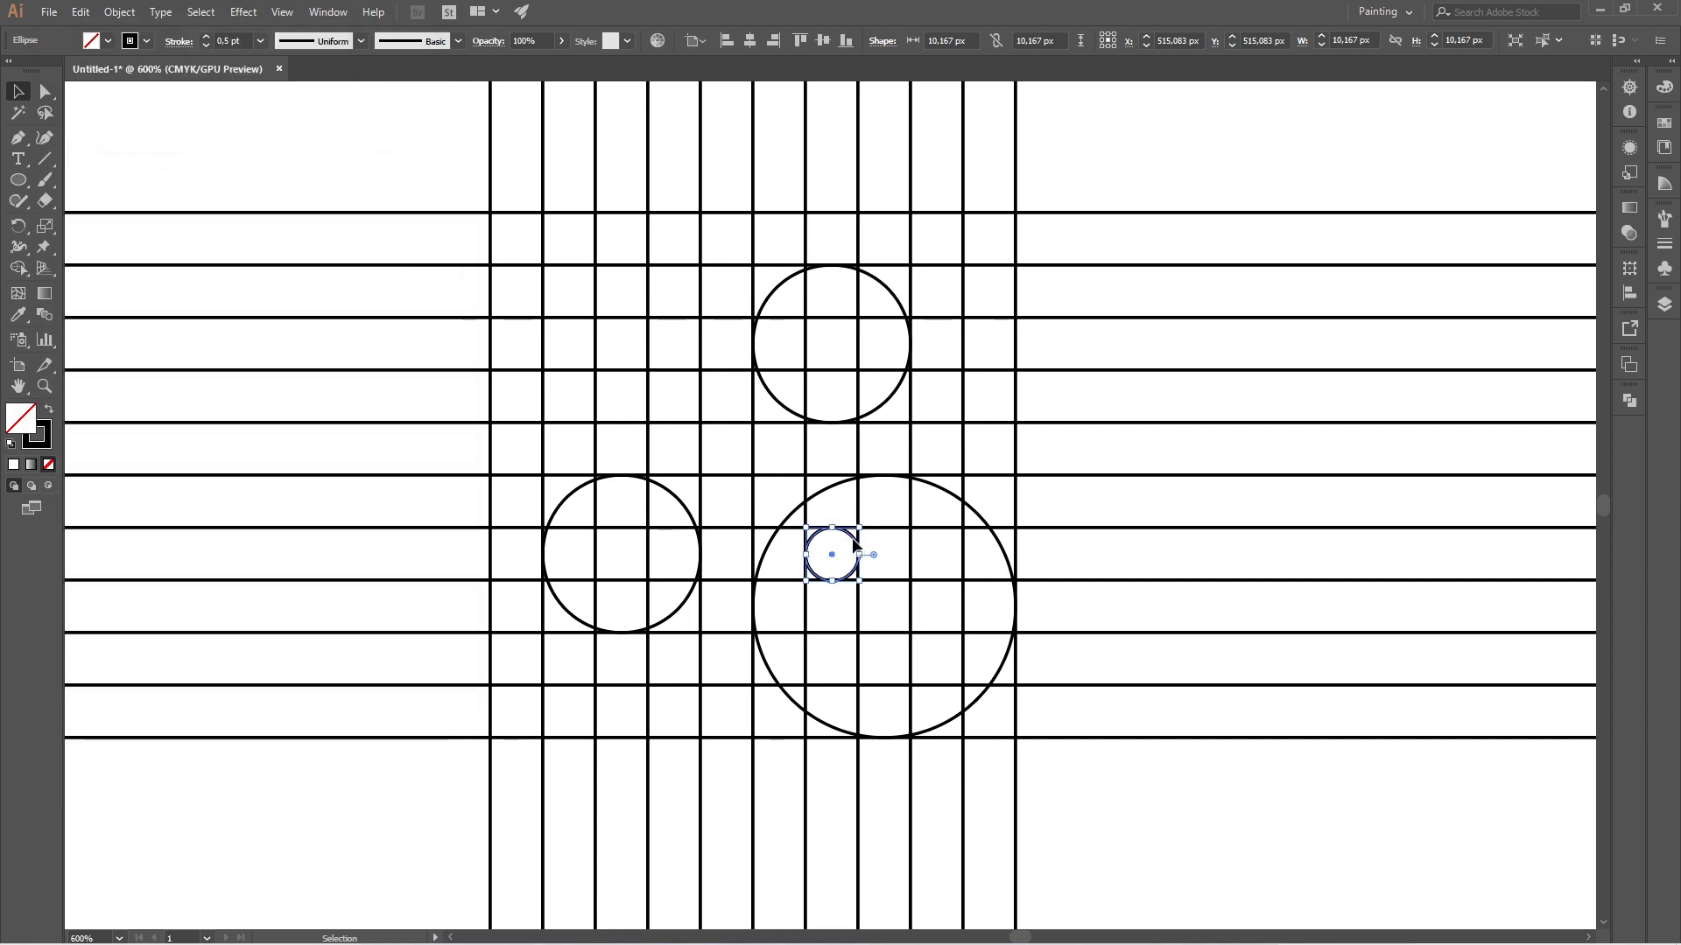
left_click_drag(852, 538, 908, 548)
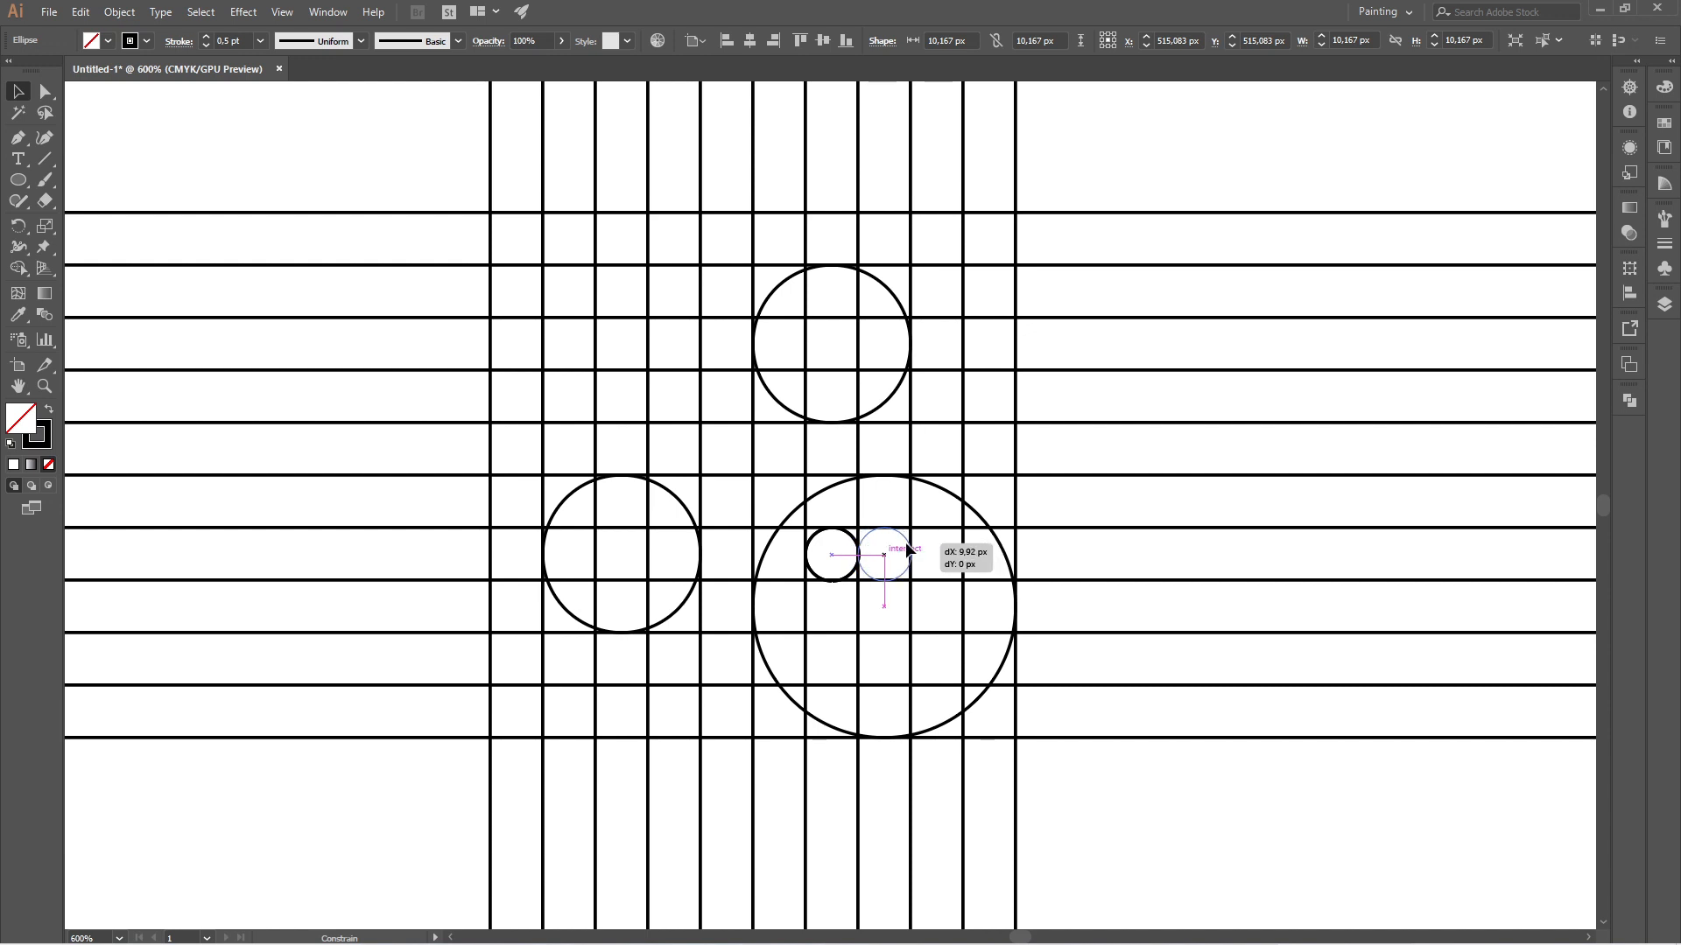
left_click_drag(905, 549, 936, 552)
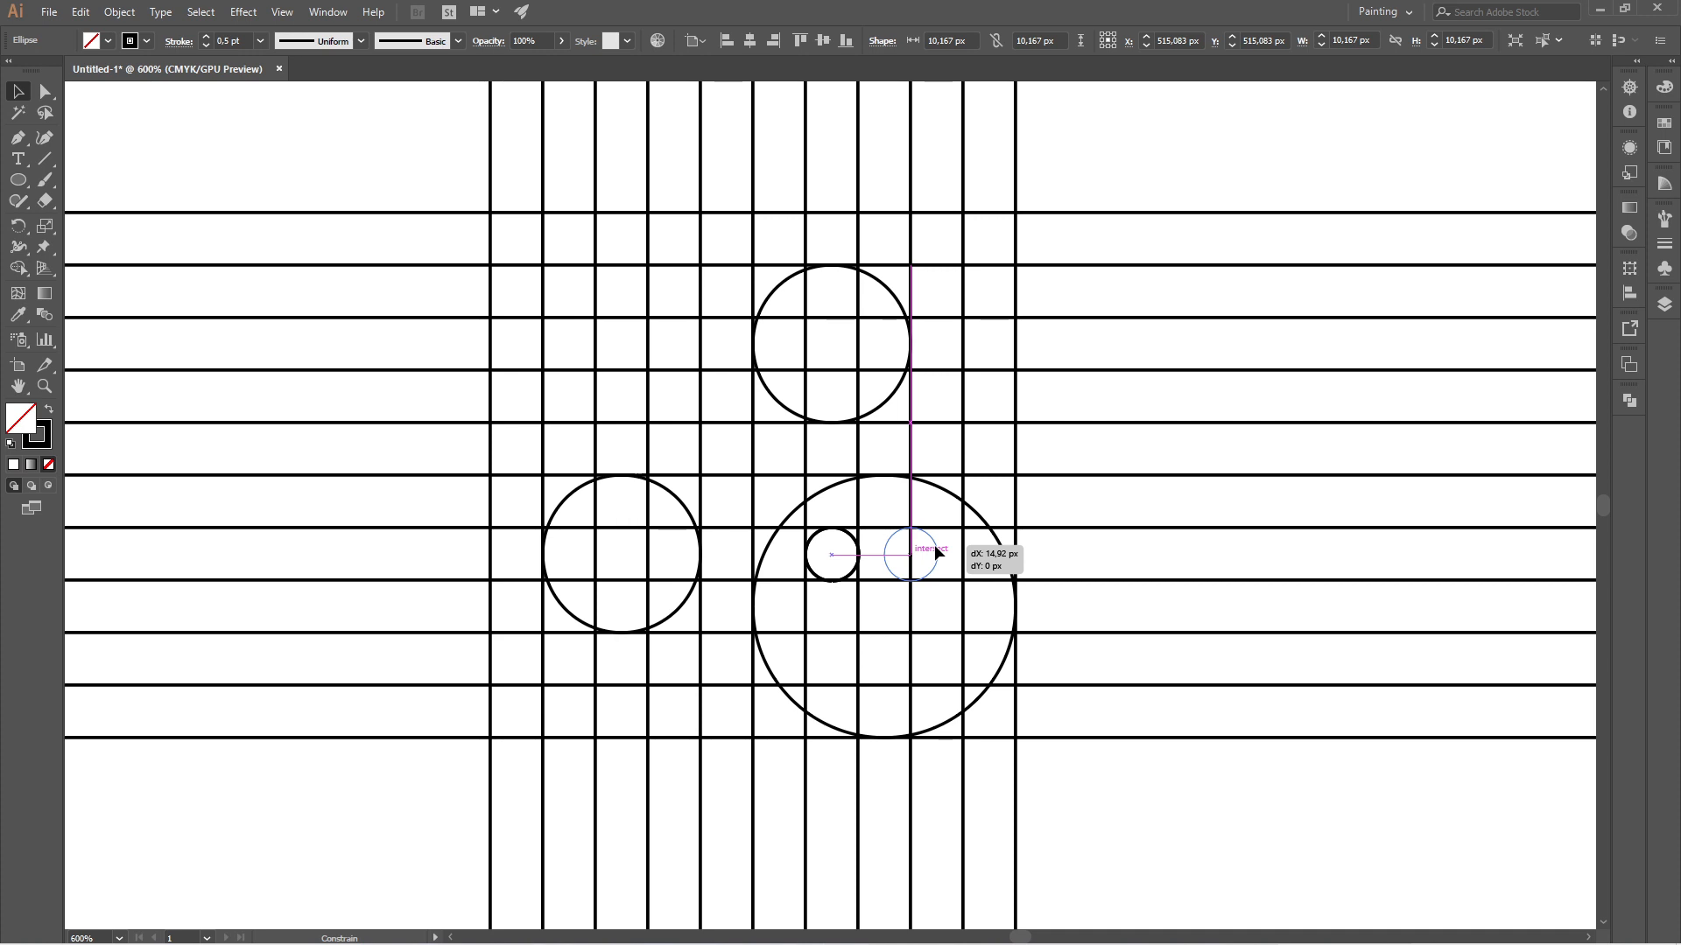
left_click_drag(936, 551, 936, 551)
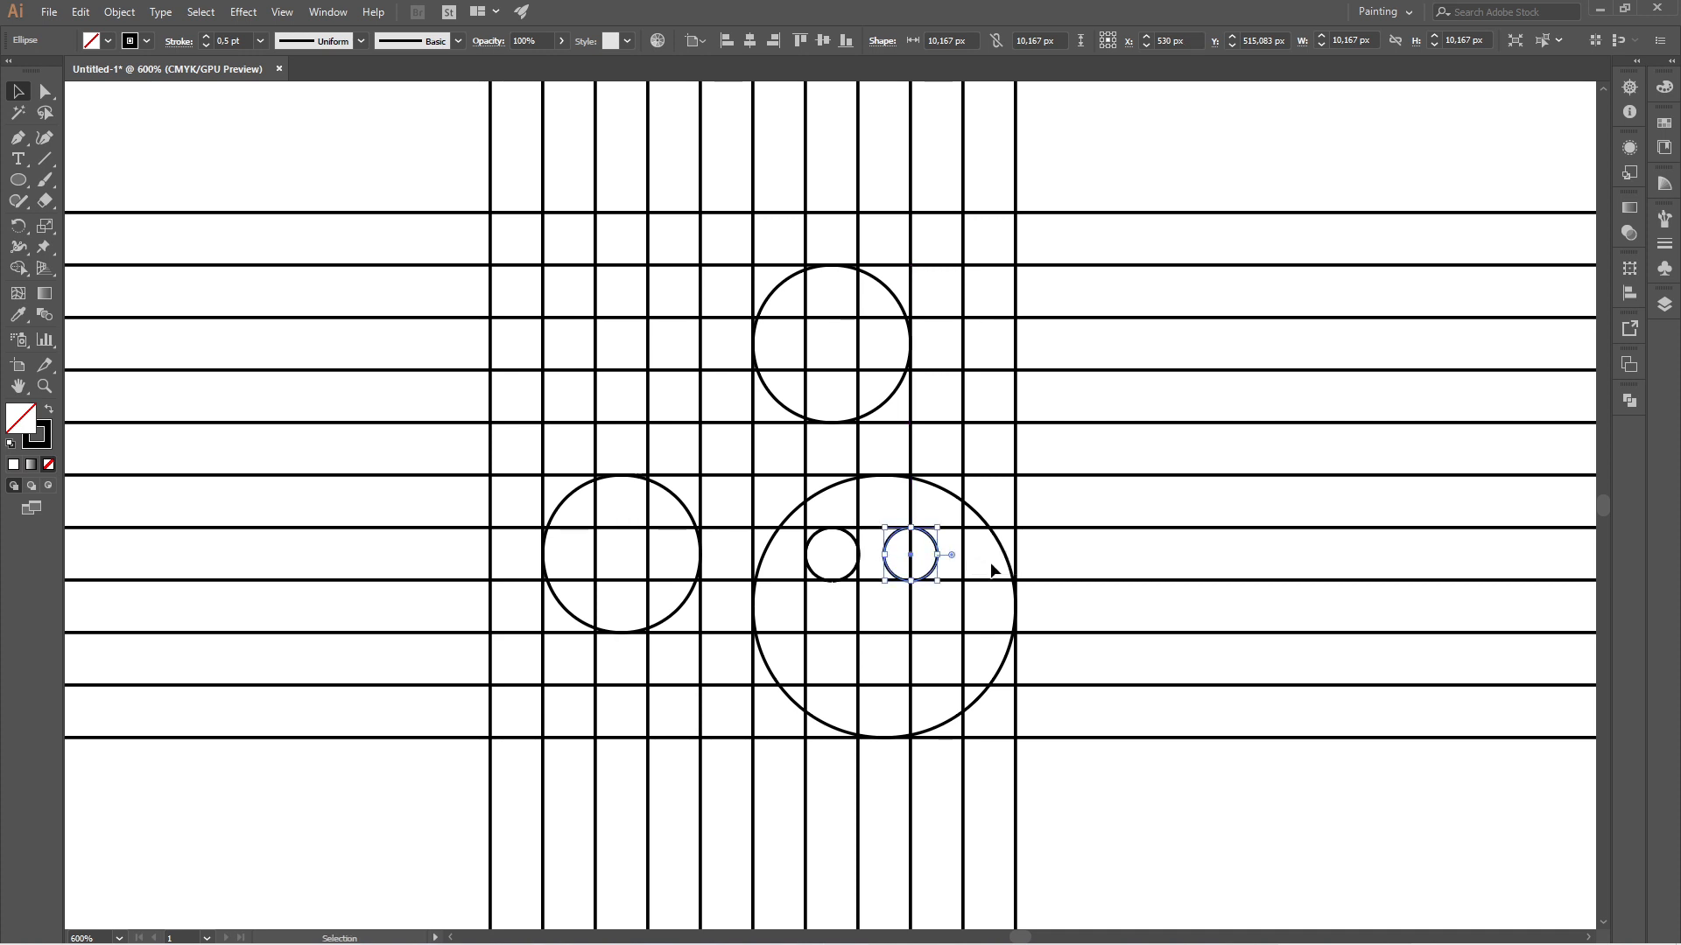
- Paste another copy of the first small circle in front and move it straight down two cells to about Y 535 px
left_click(856, 568)
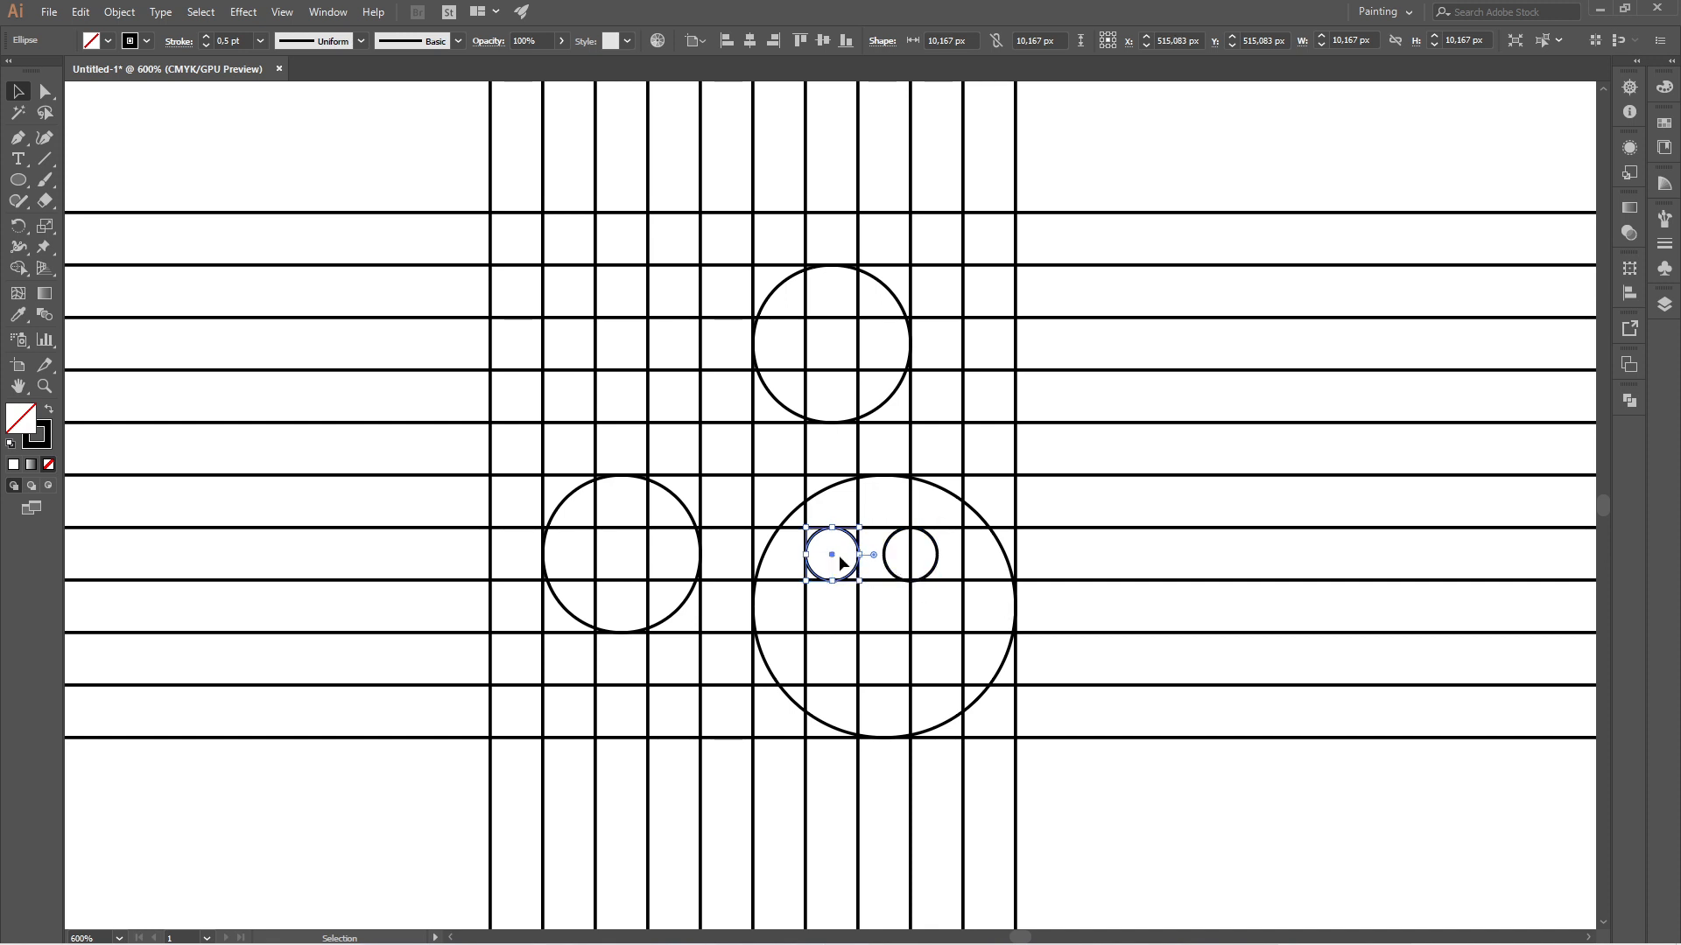
left_click(76, 14)
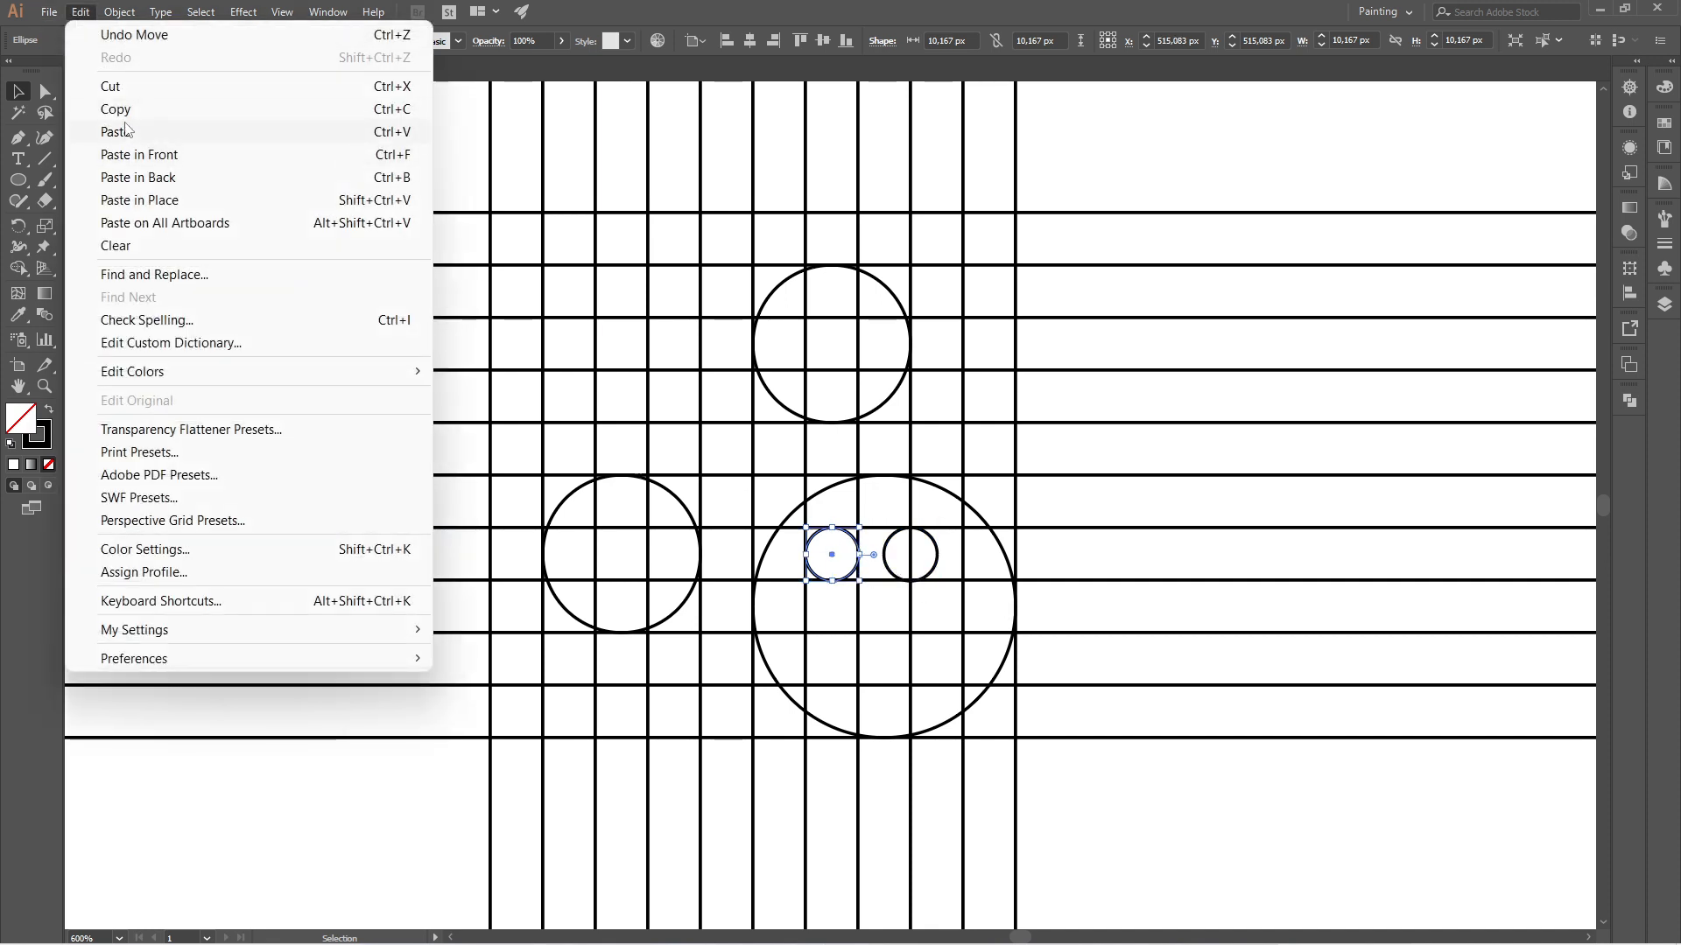
left_click(77, 15)
left_click(78, 16)
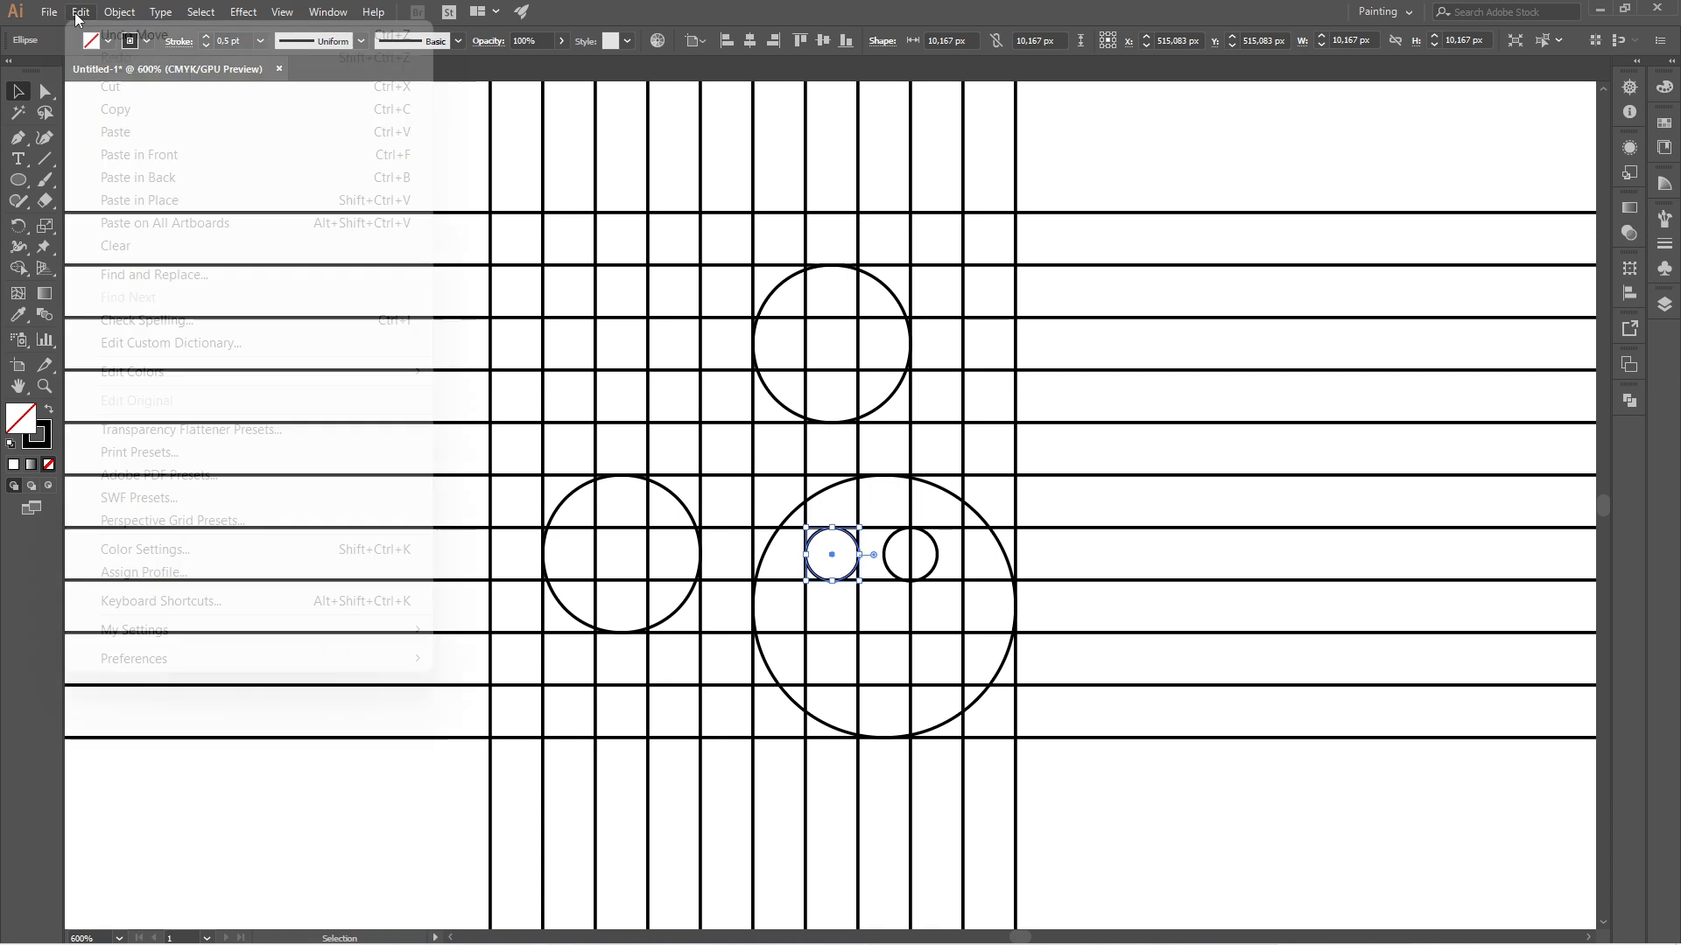
left_click(138, 157)
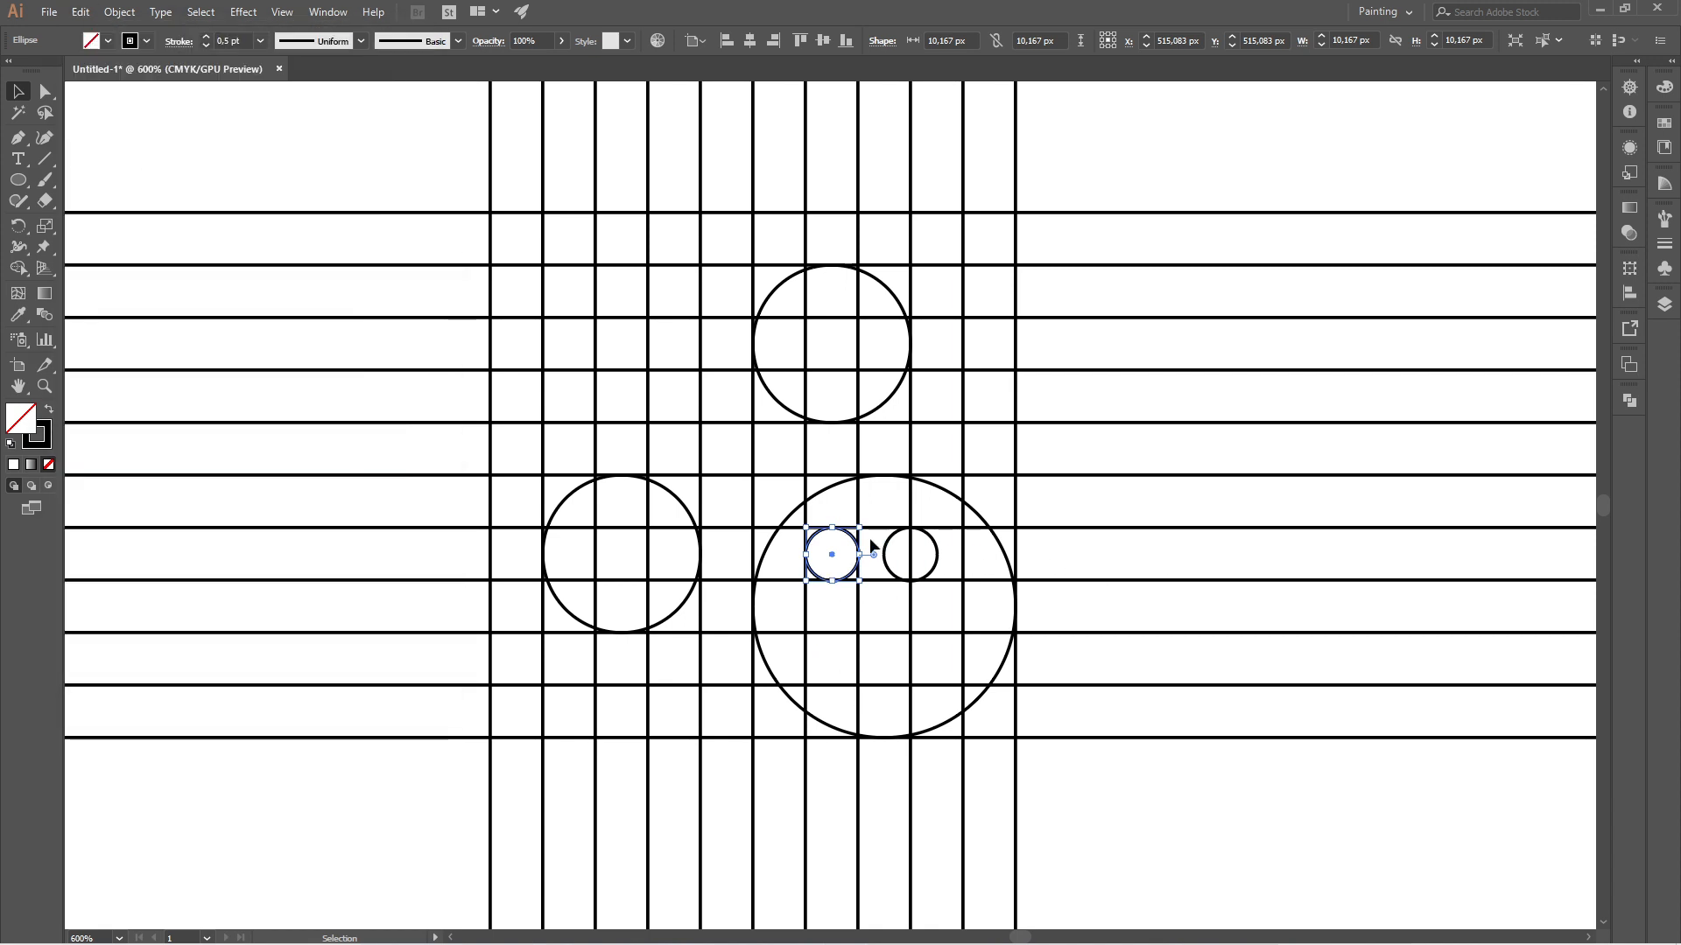
left_click_drag(858, 544, 872, 643)
- Copy the lower small circle, paste it in front, and move the copy 20 px to the right
left_click(80, 12)
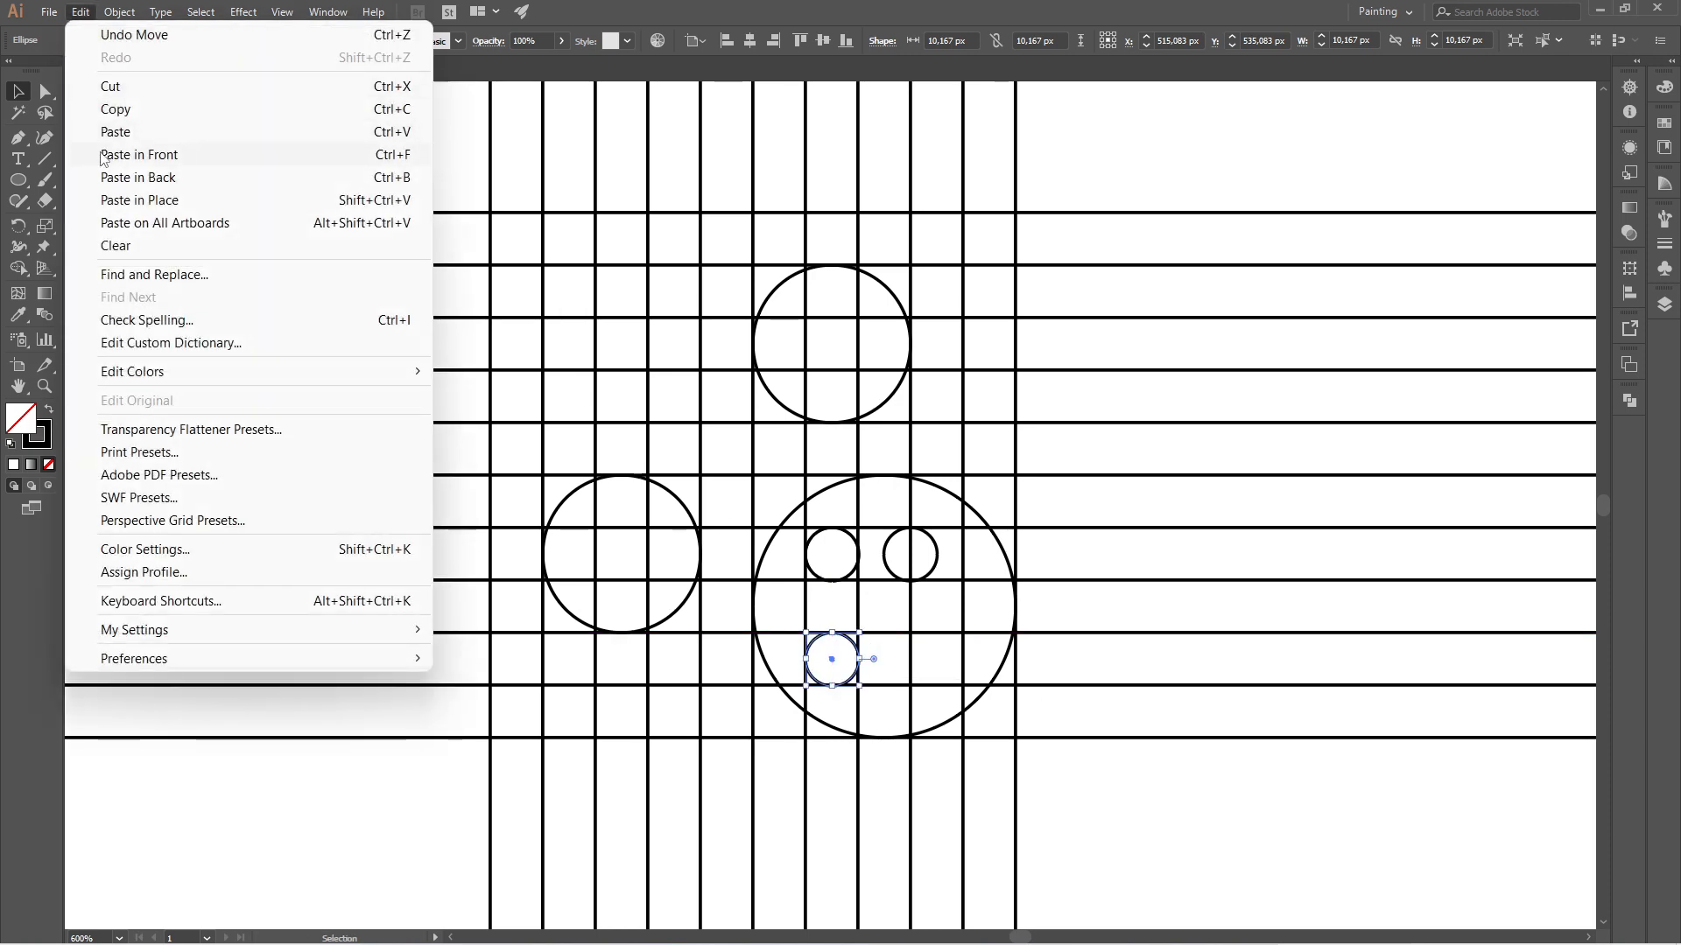
left_click(126, 114)
left_click(79, 11)
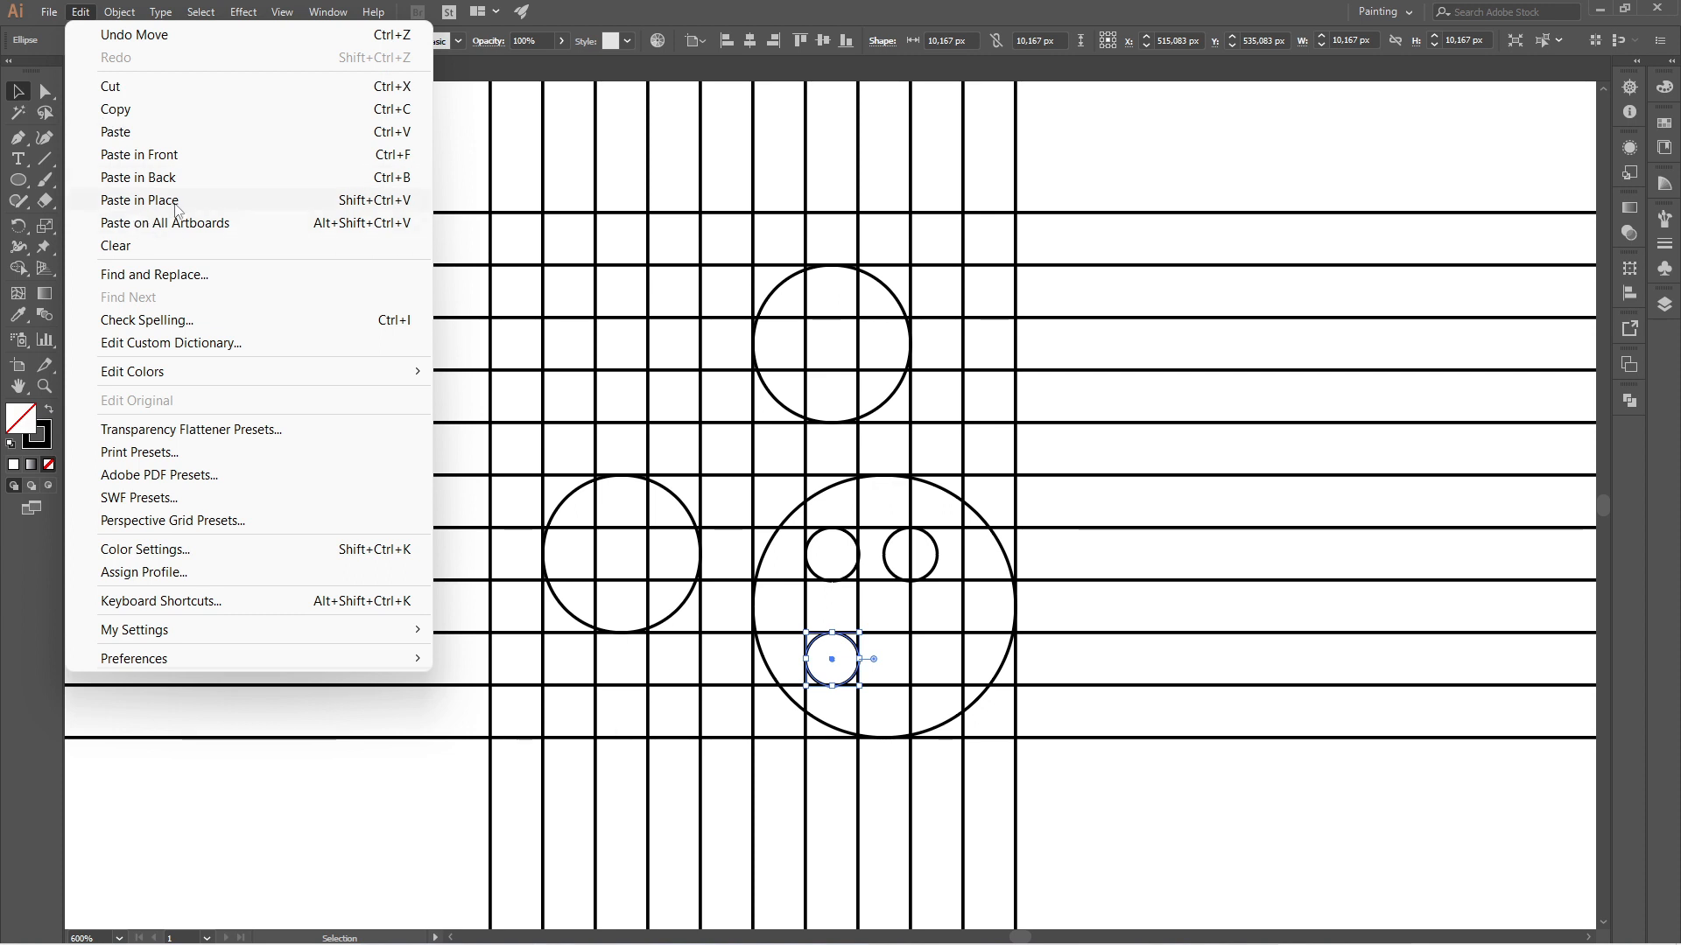
left_click(169, 163)
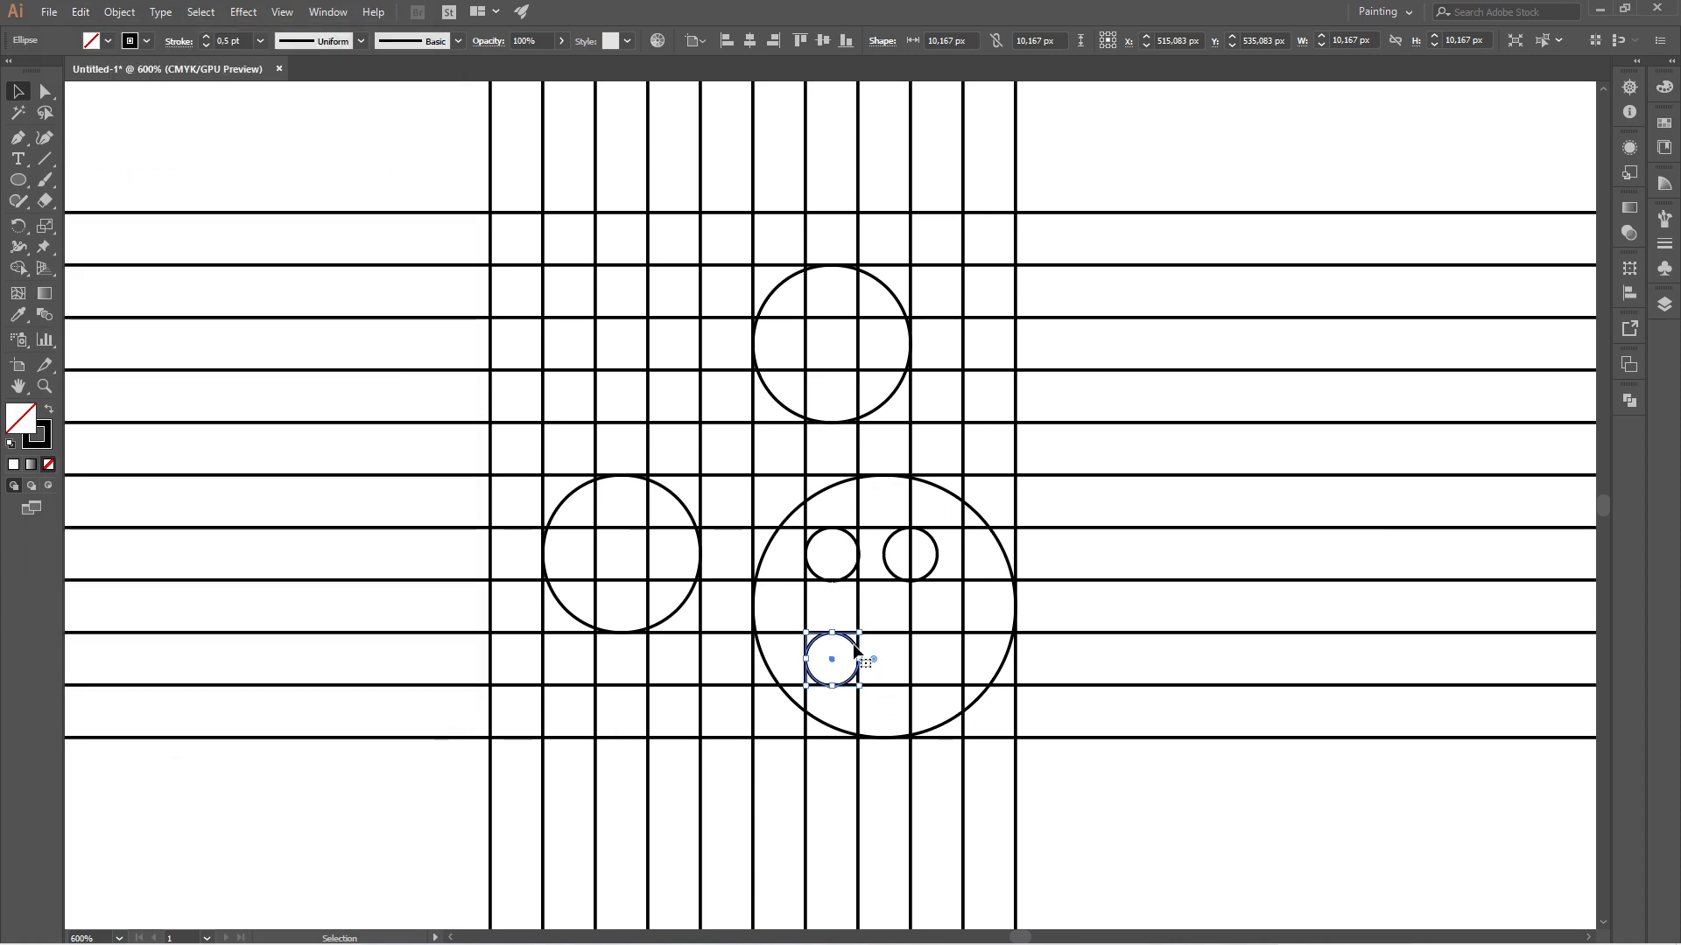
left_click_drag(855, 652, 960, 665)
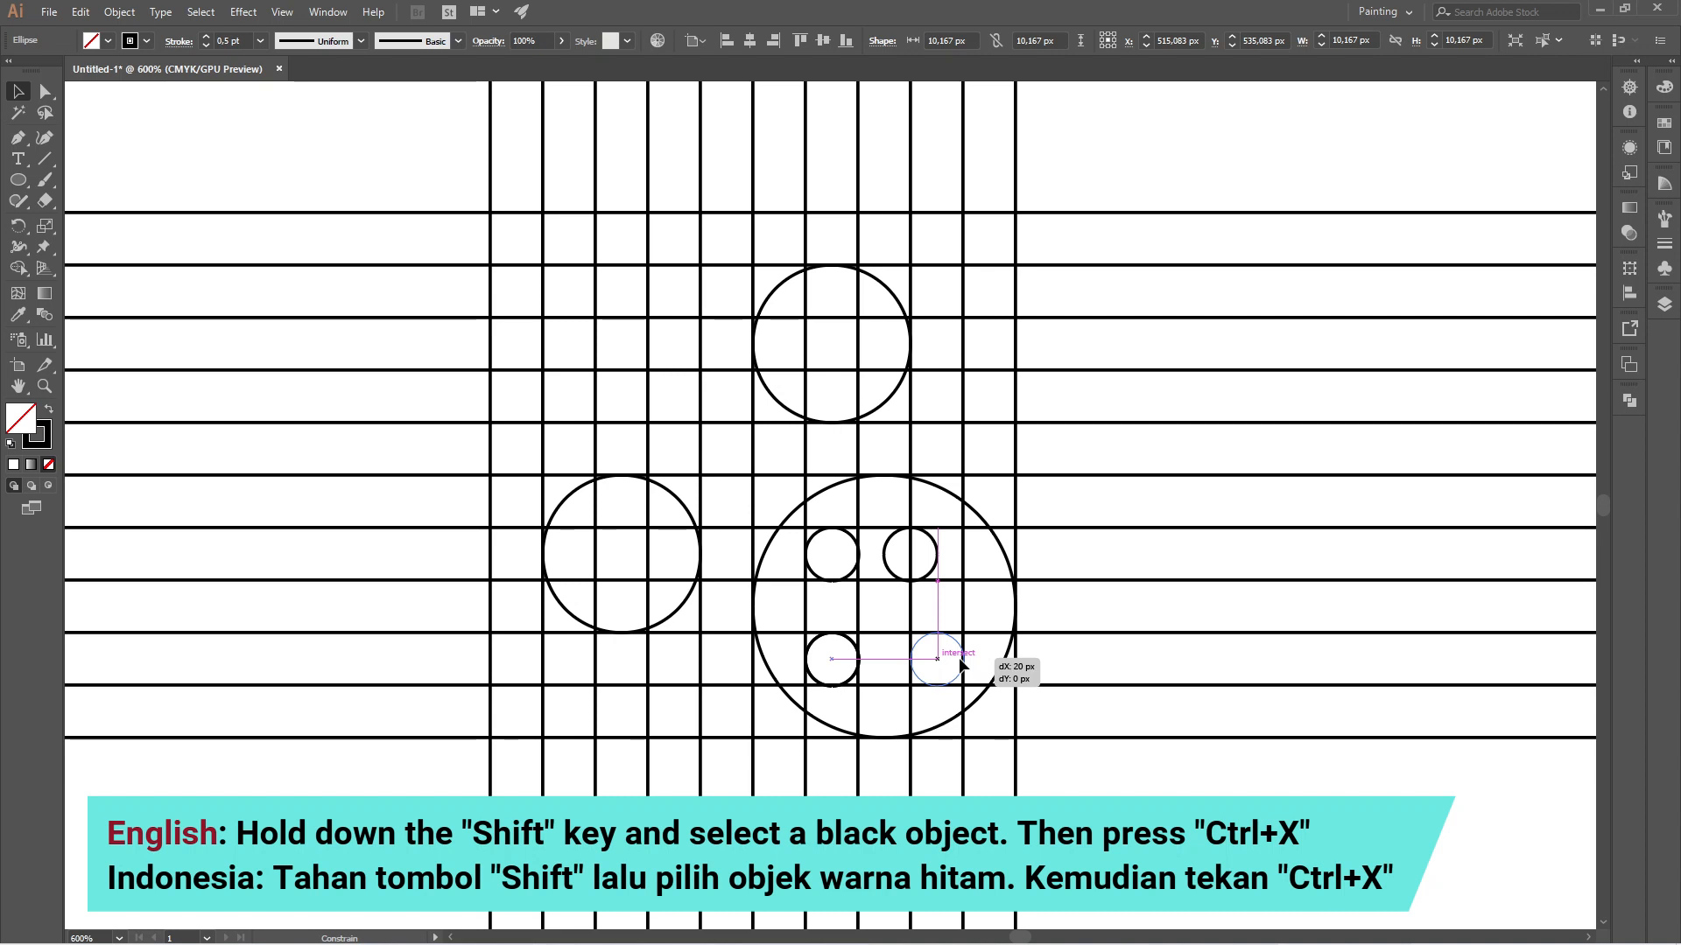
left_click_drag(960, 665, 961, 665)
left_click(1180, 784)
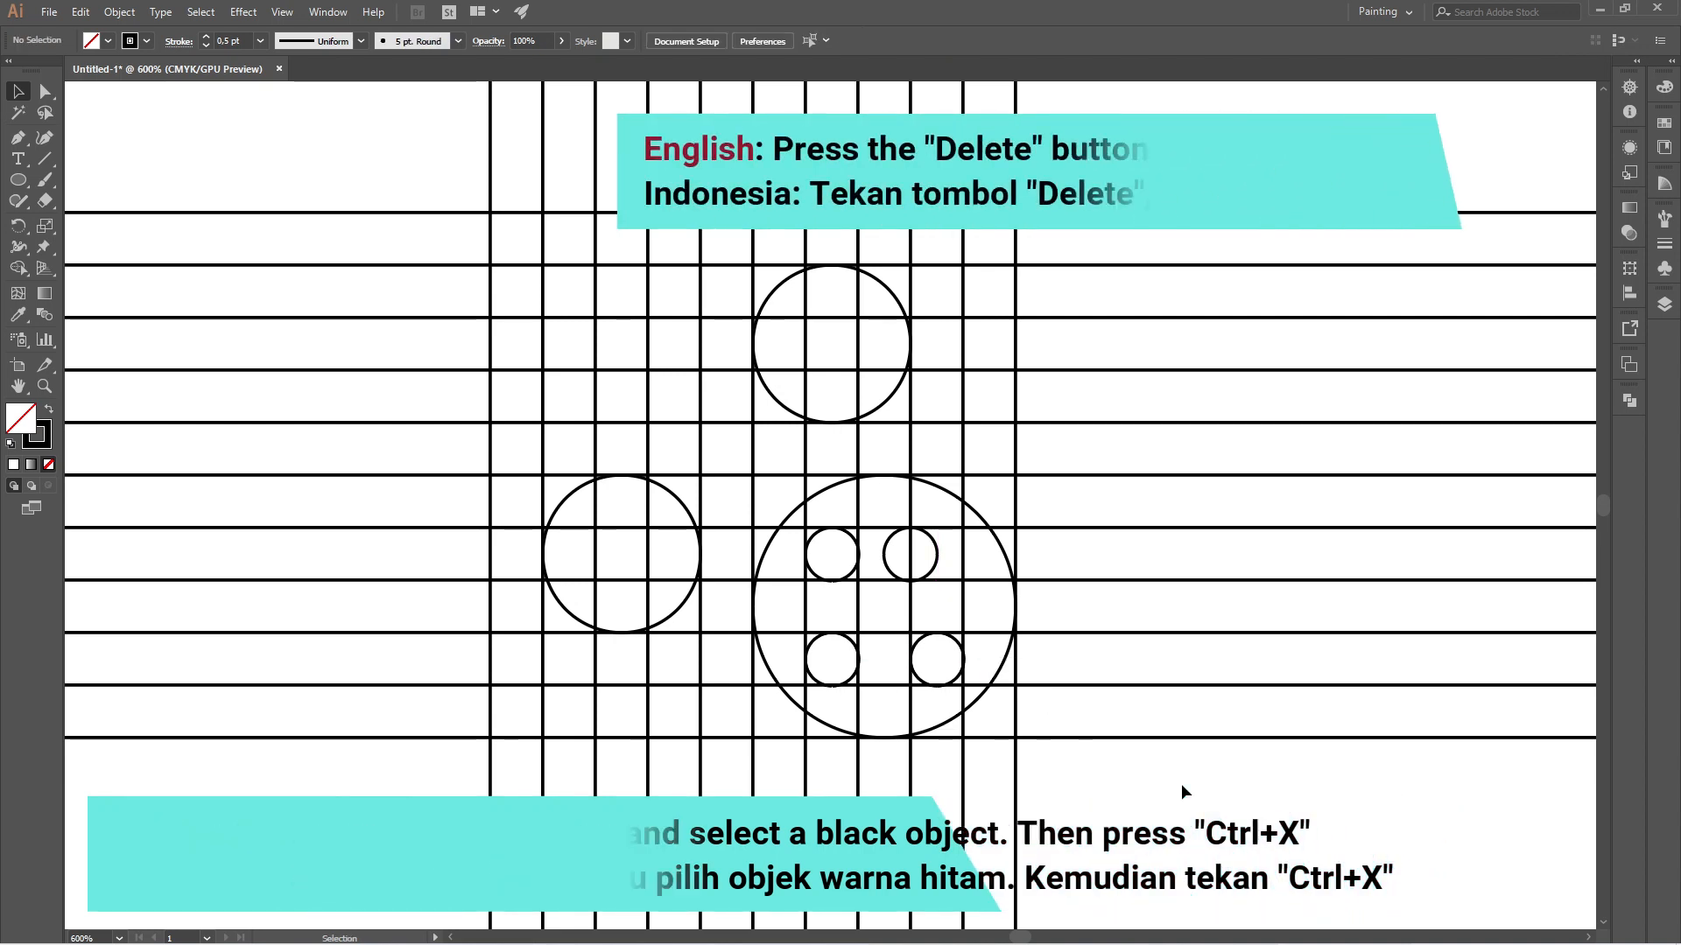
- Select the whole grid with all circles and activate the Shape Builder tool with a black fill and no stroke
left_click_drag(321, 126, 1224, 800)
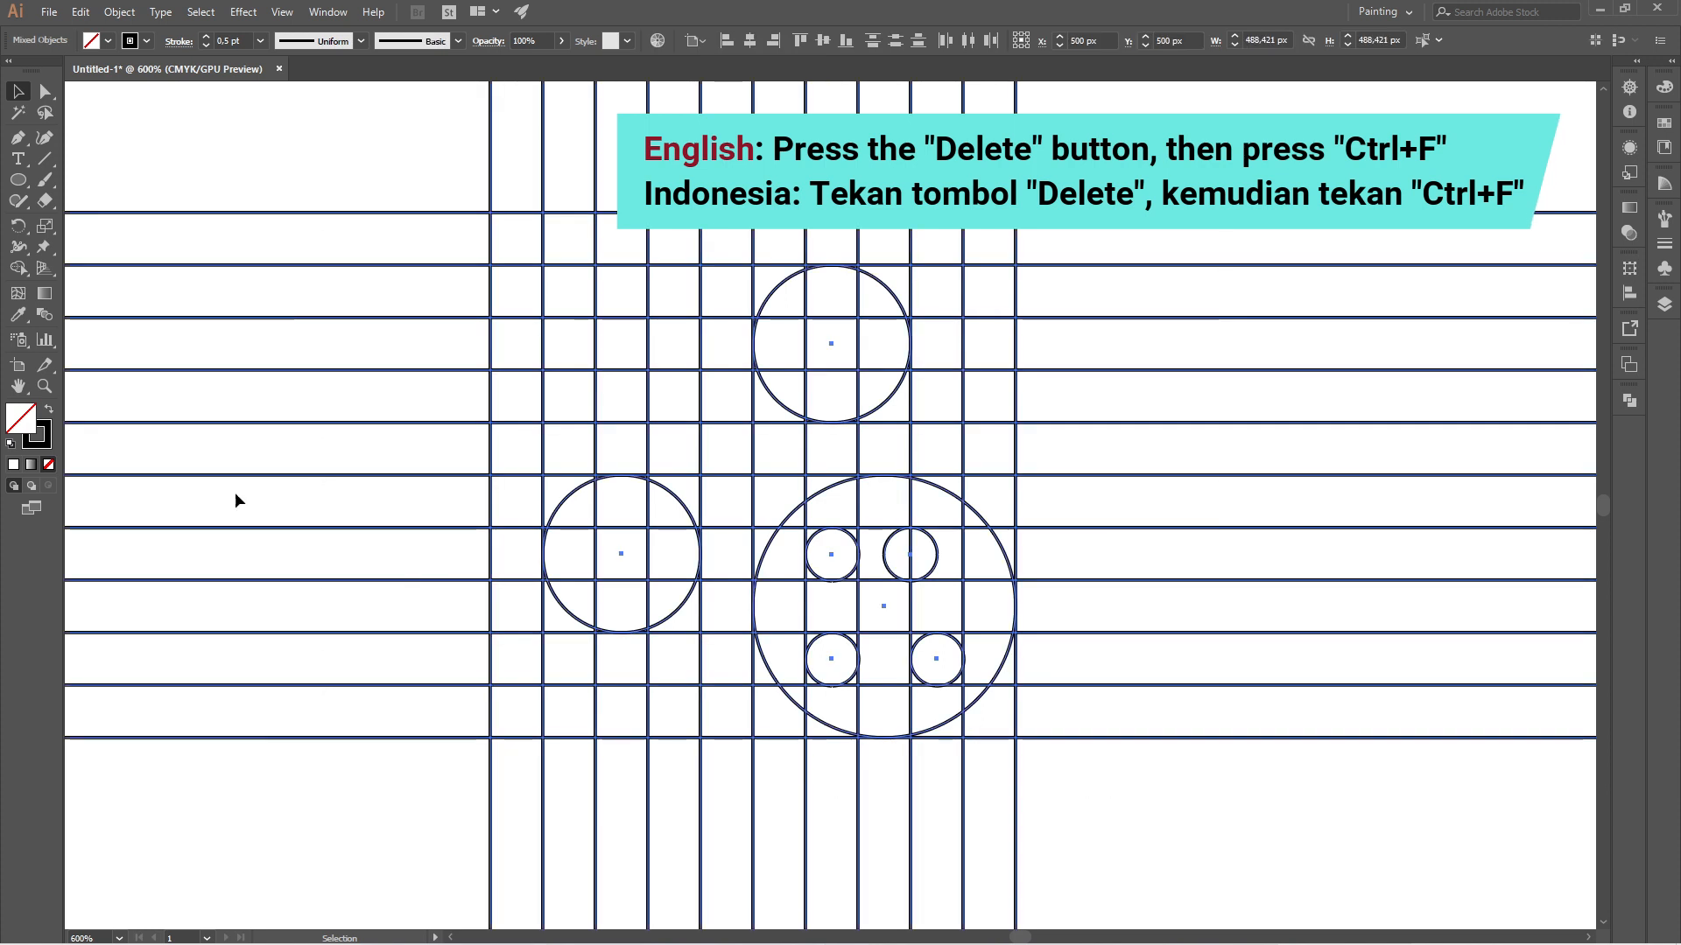
left_click(16, 273)
left_click(49, 409)
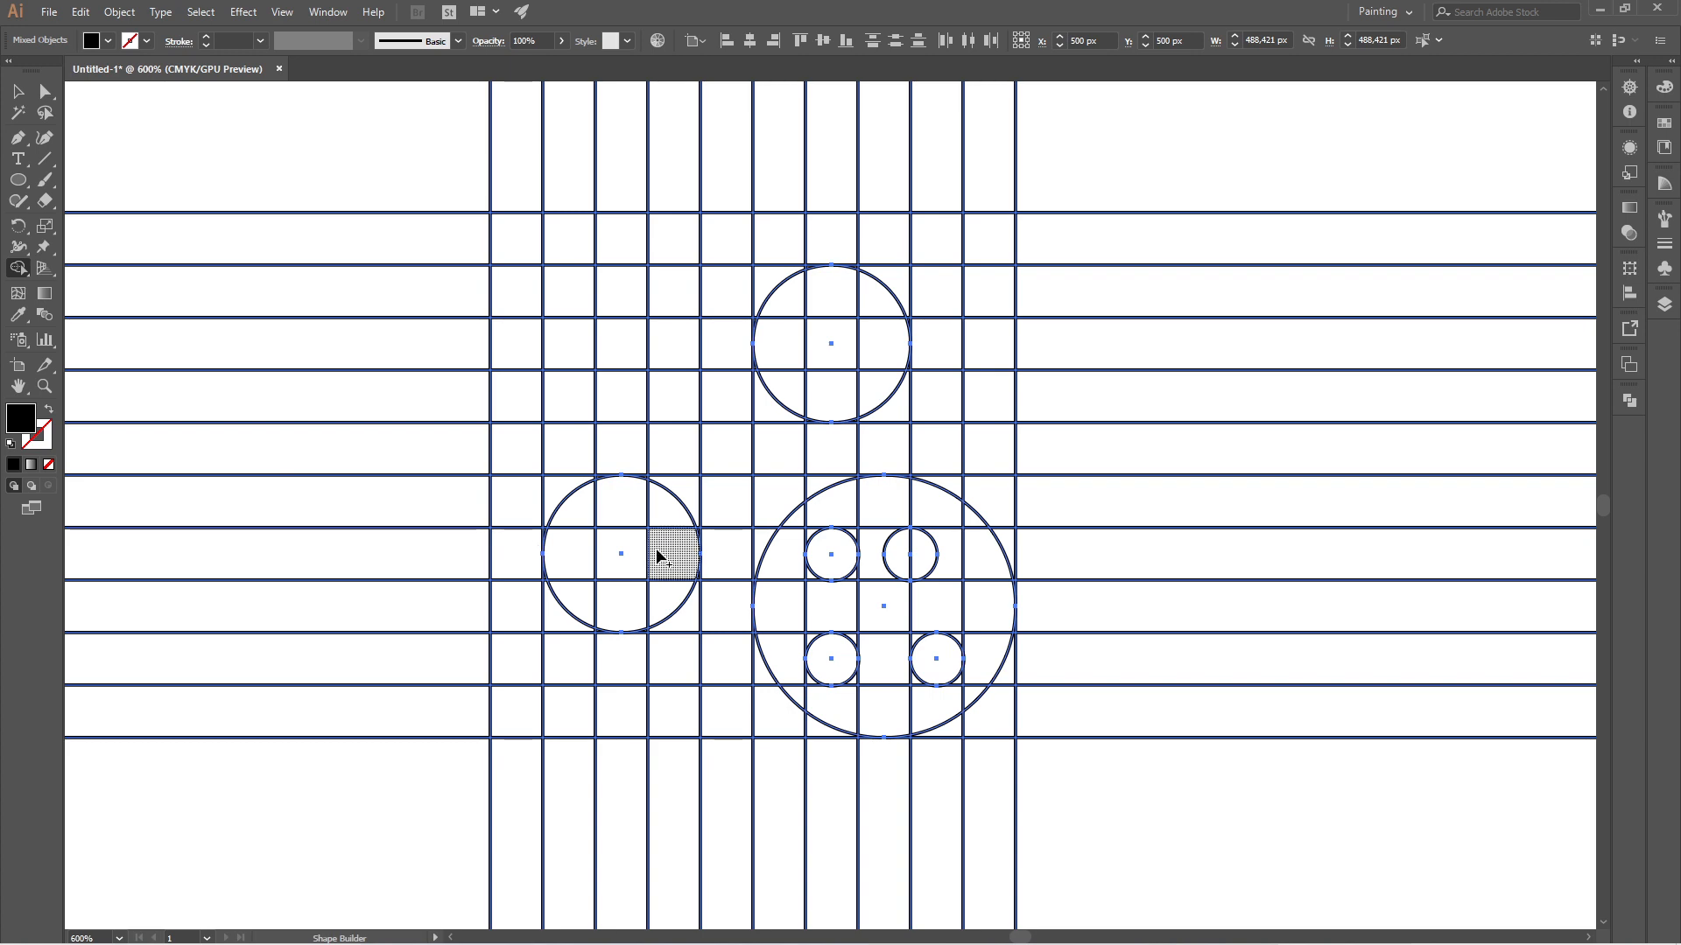
- Merge the left circle with its upper-right corner regions into one black teardrop using the Shape Builder
scroll(656, 498, "up", 2)
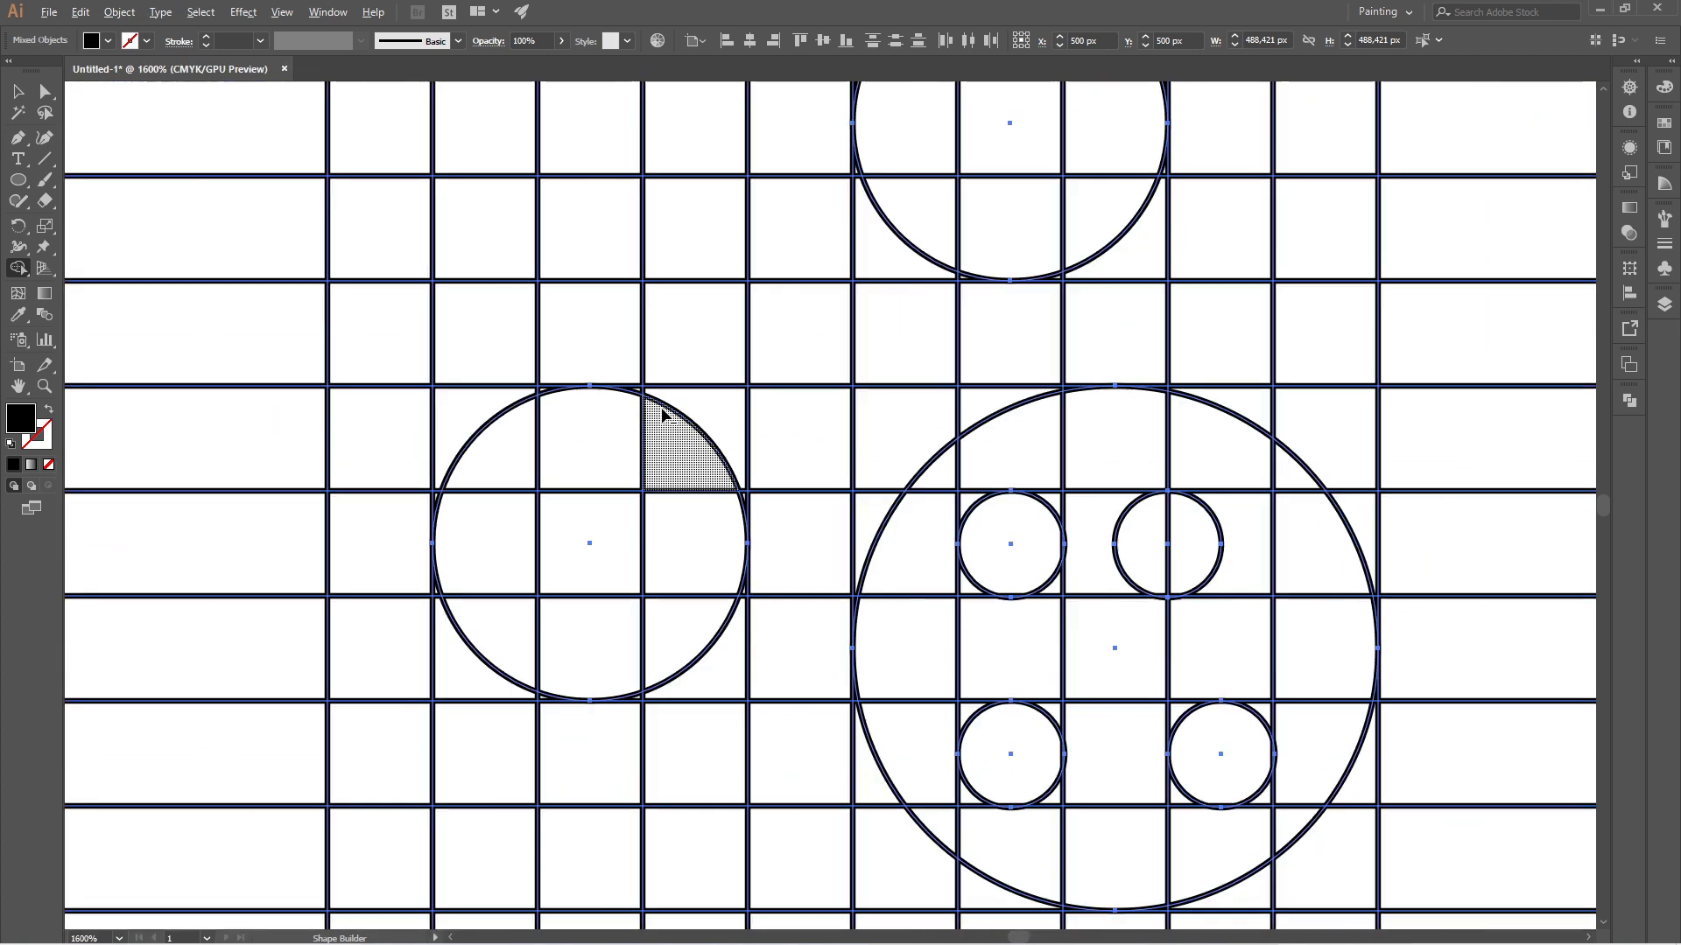
left_click(711, 421)
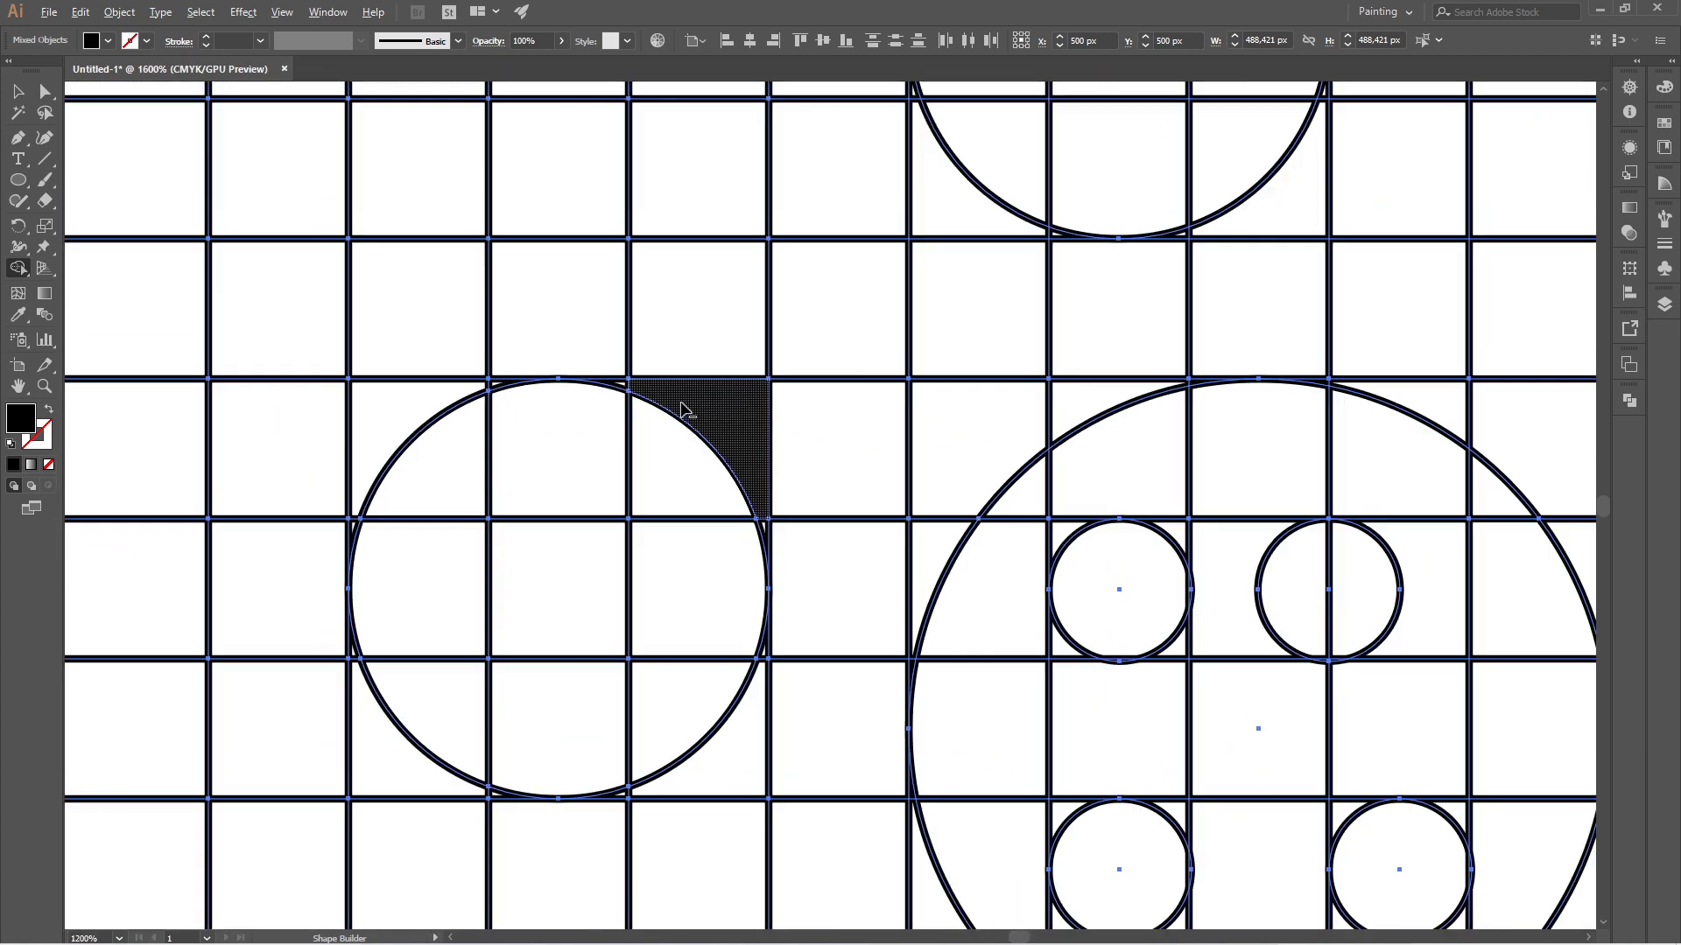
scroll(687, 407, "up", 3)
left_click_drag(821, 613, 827, 665)
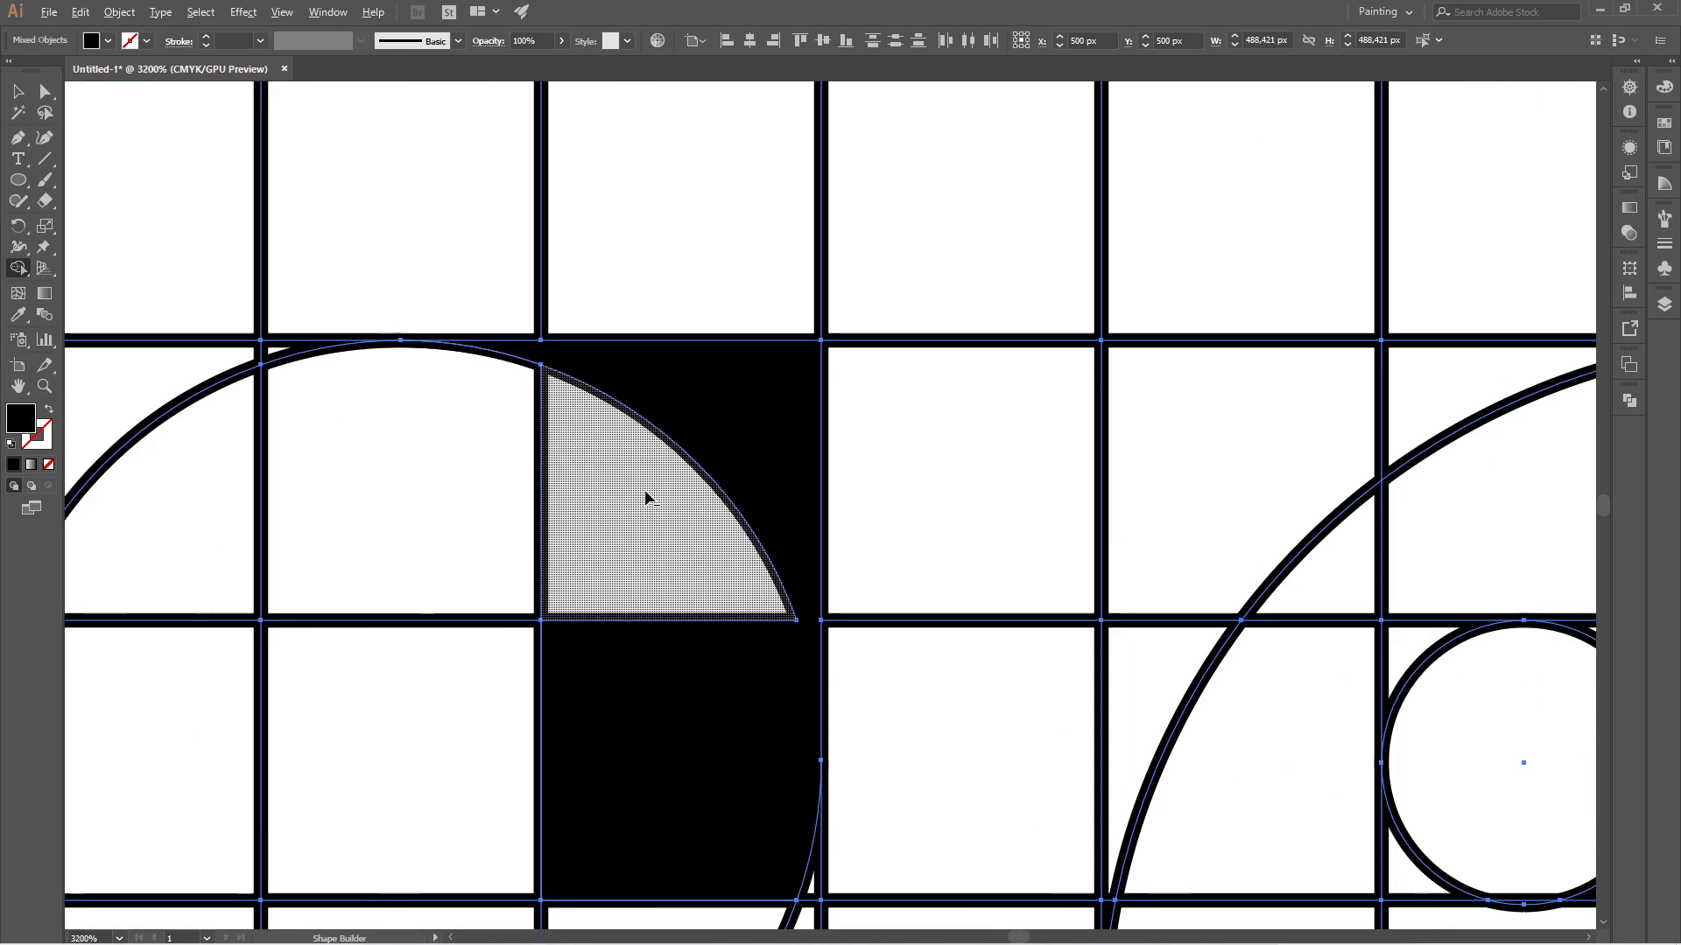
scroll(639, 464, "down", 3)
mouse_move(685, 503)
left_mouse_down()
mouse_move(661, 482)
mouse_move(657, 495)
left_mouse_up()
mouse_move(649, 588)
left_mouse_down()
mouse_move(555, 684)
mouse_move(490, 682)
mouse_move(455, 618)
mouse_move(480, 483)
mouse_move(572, 472)
mouse_move(604, 564)
mouse_move(534, 560)
left_mouse_up()
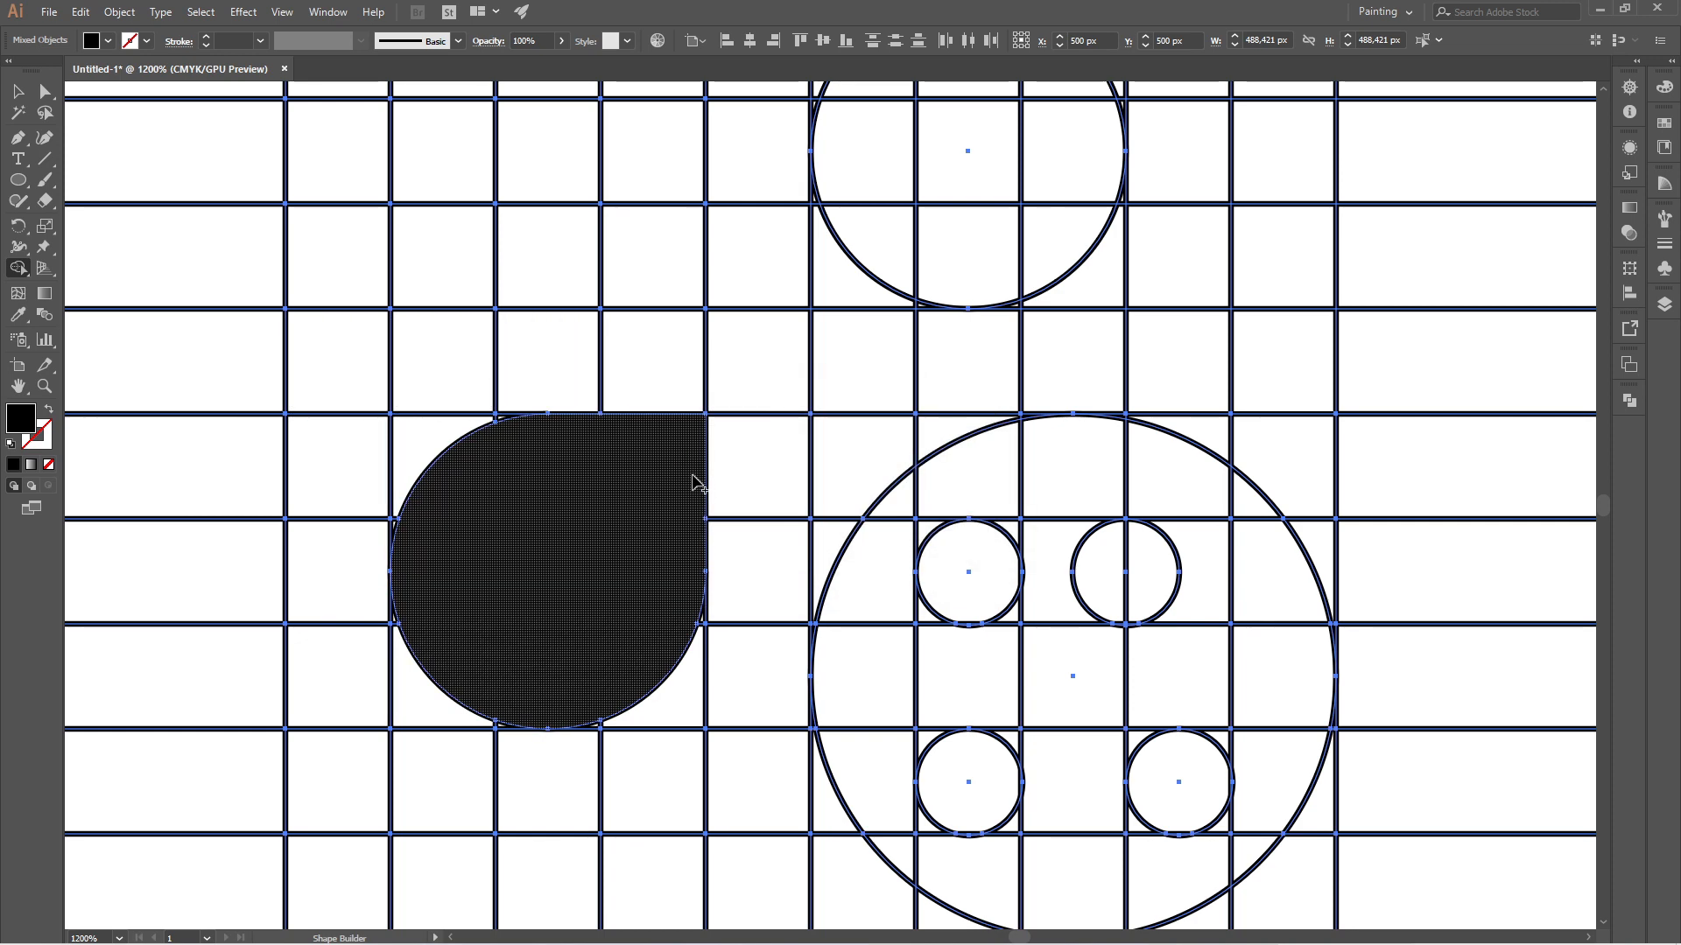
- Merge the upper circle with its lower-left corner regions into one black teardrop using the Shape Builder
scroll(626, 481, "down", 2)
scroll(802, 518, "up", 2)
scroll(803, 518, "down", 2)
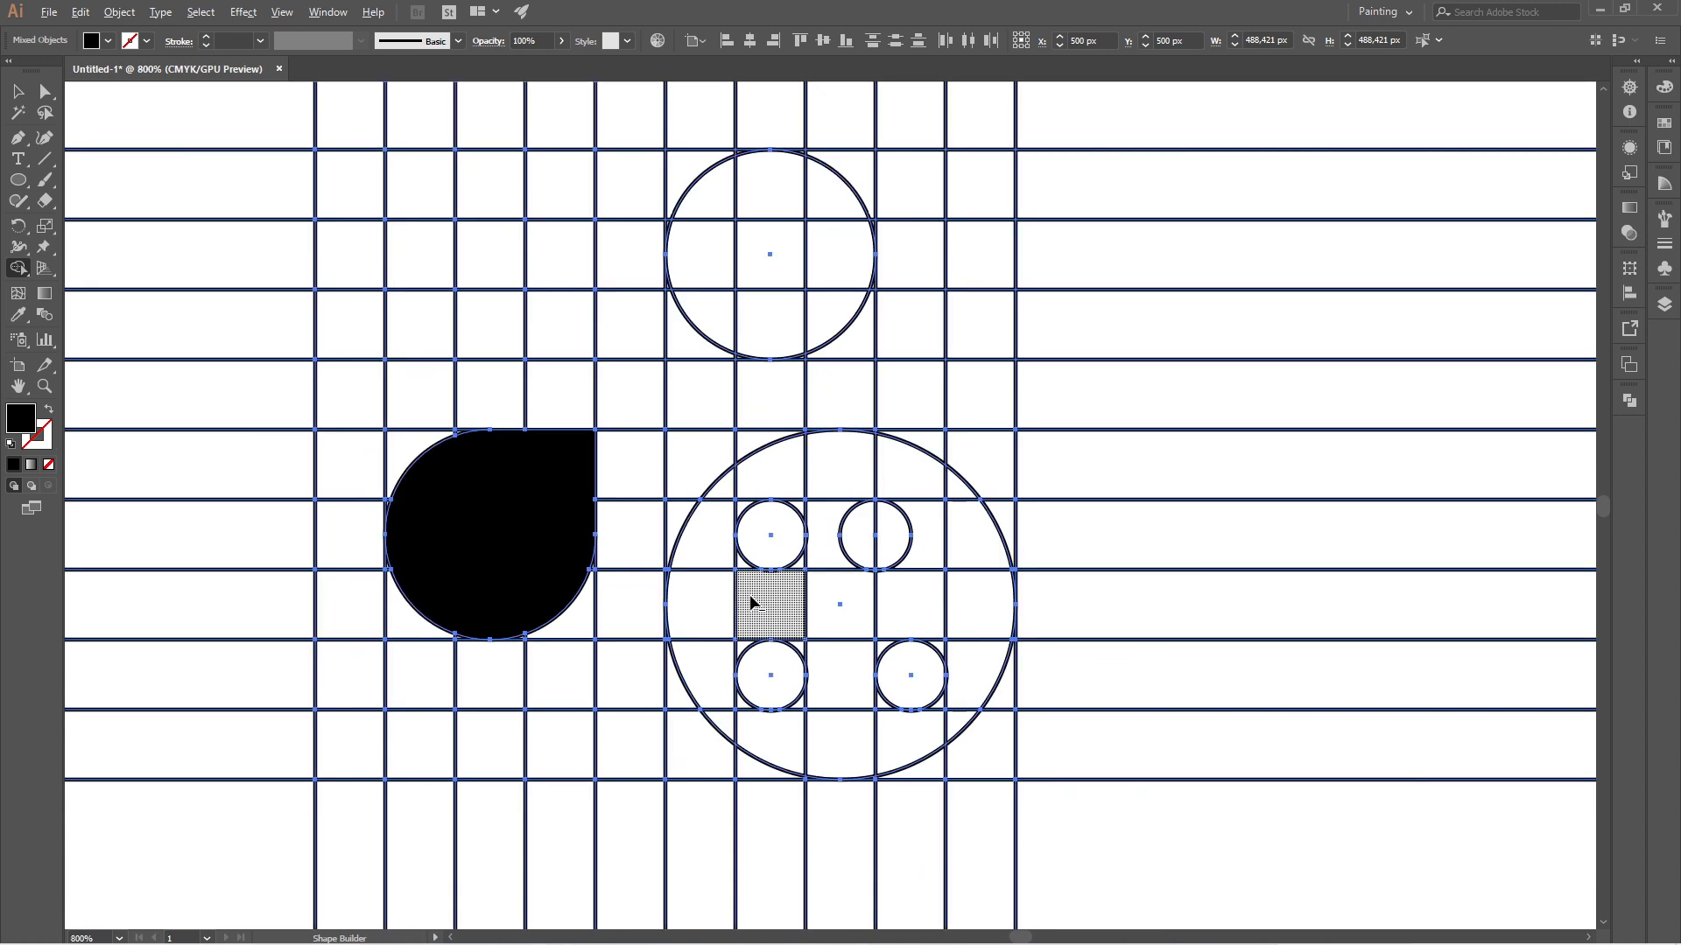
scroll(719, 246, "up", 2)
left_click_drag(661, 379, 696, 350)
scroll(623, 303, "up", 3)
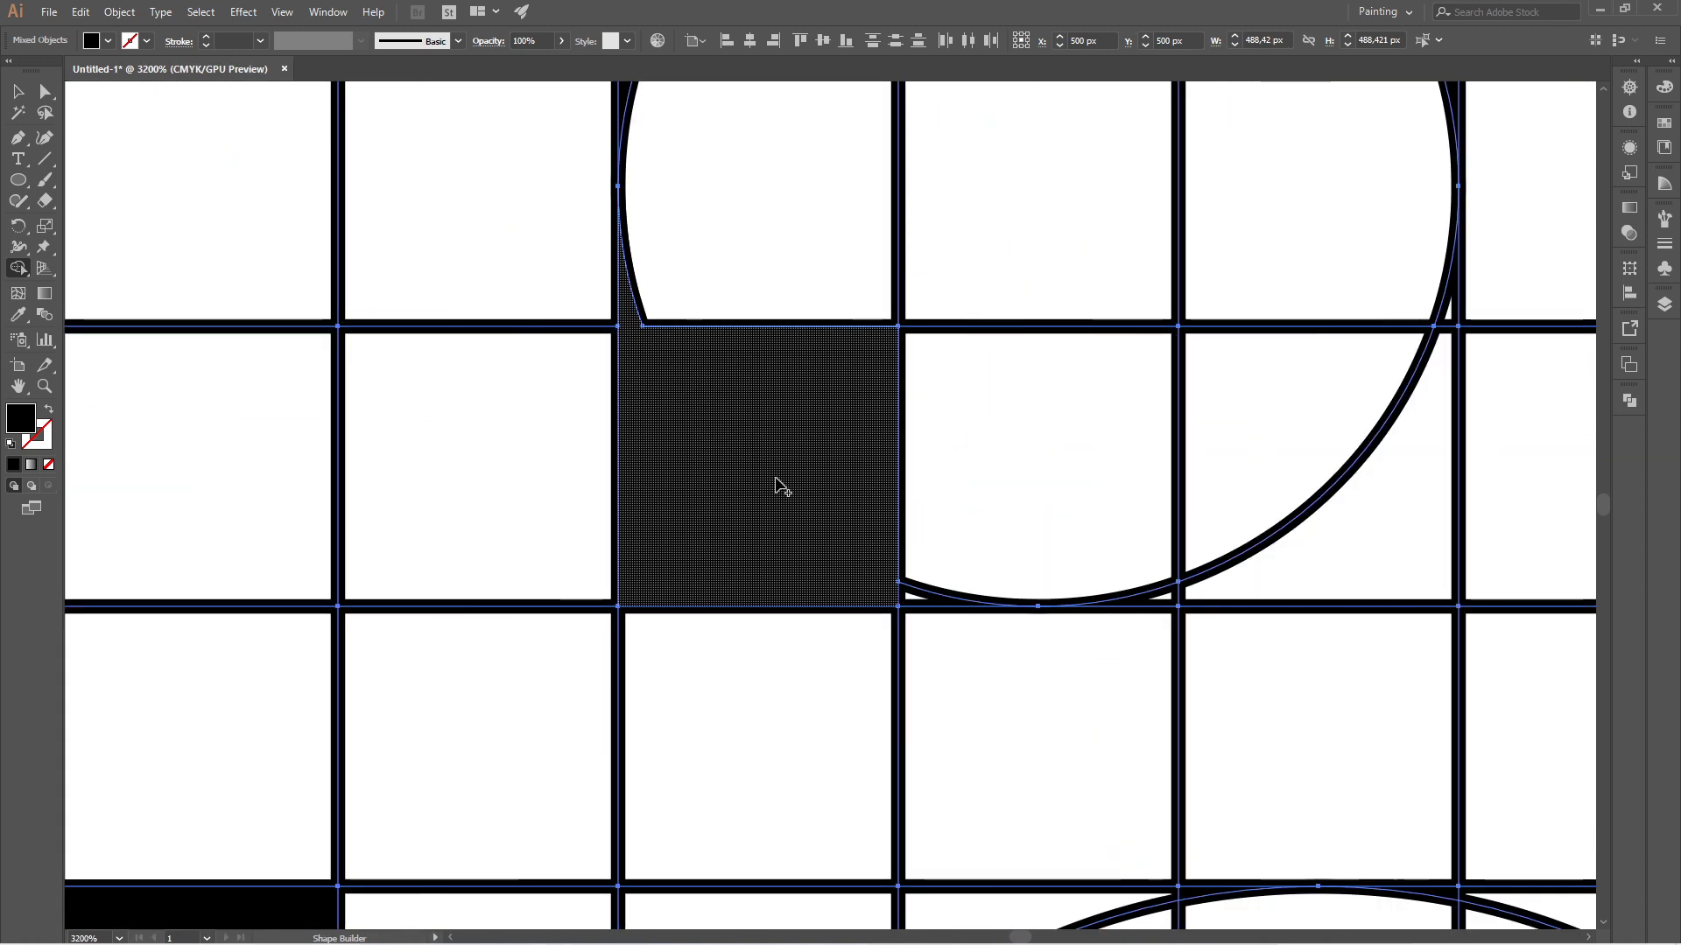
left_click_drag(890, 595, 914, 582)
scroll(736, 533, "down", 3)
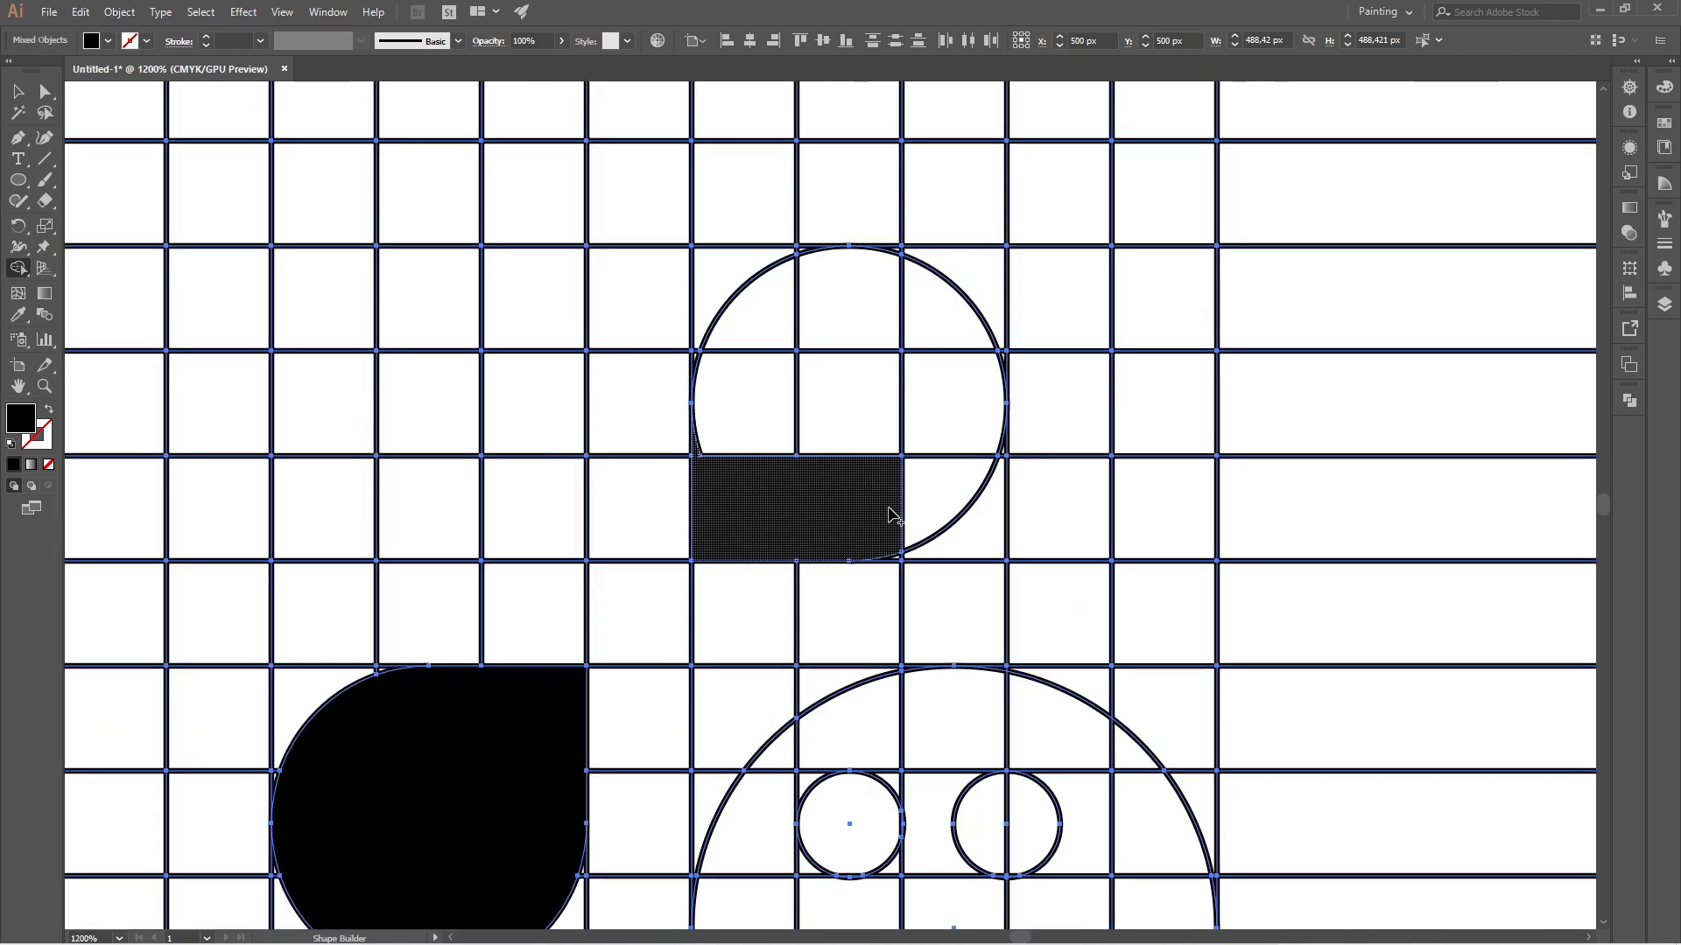
mouse_move(724, 476)
left_mouse_down()
mouse_move(739, 368)
mouse_move(788, 318)
mouse_move(879, 308)
mouse_move(948, 378)
mouse_move(961, 459)
mouse_move(930, 505)
mouse_move(773, 439)
left_mouse_up()
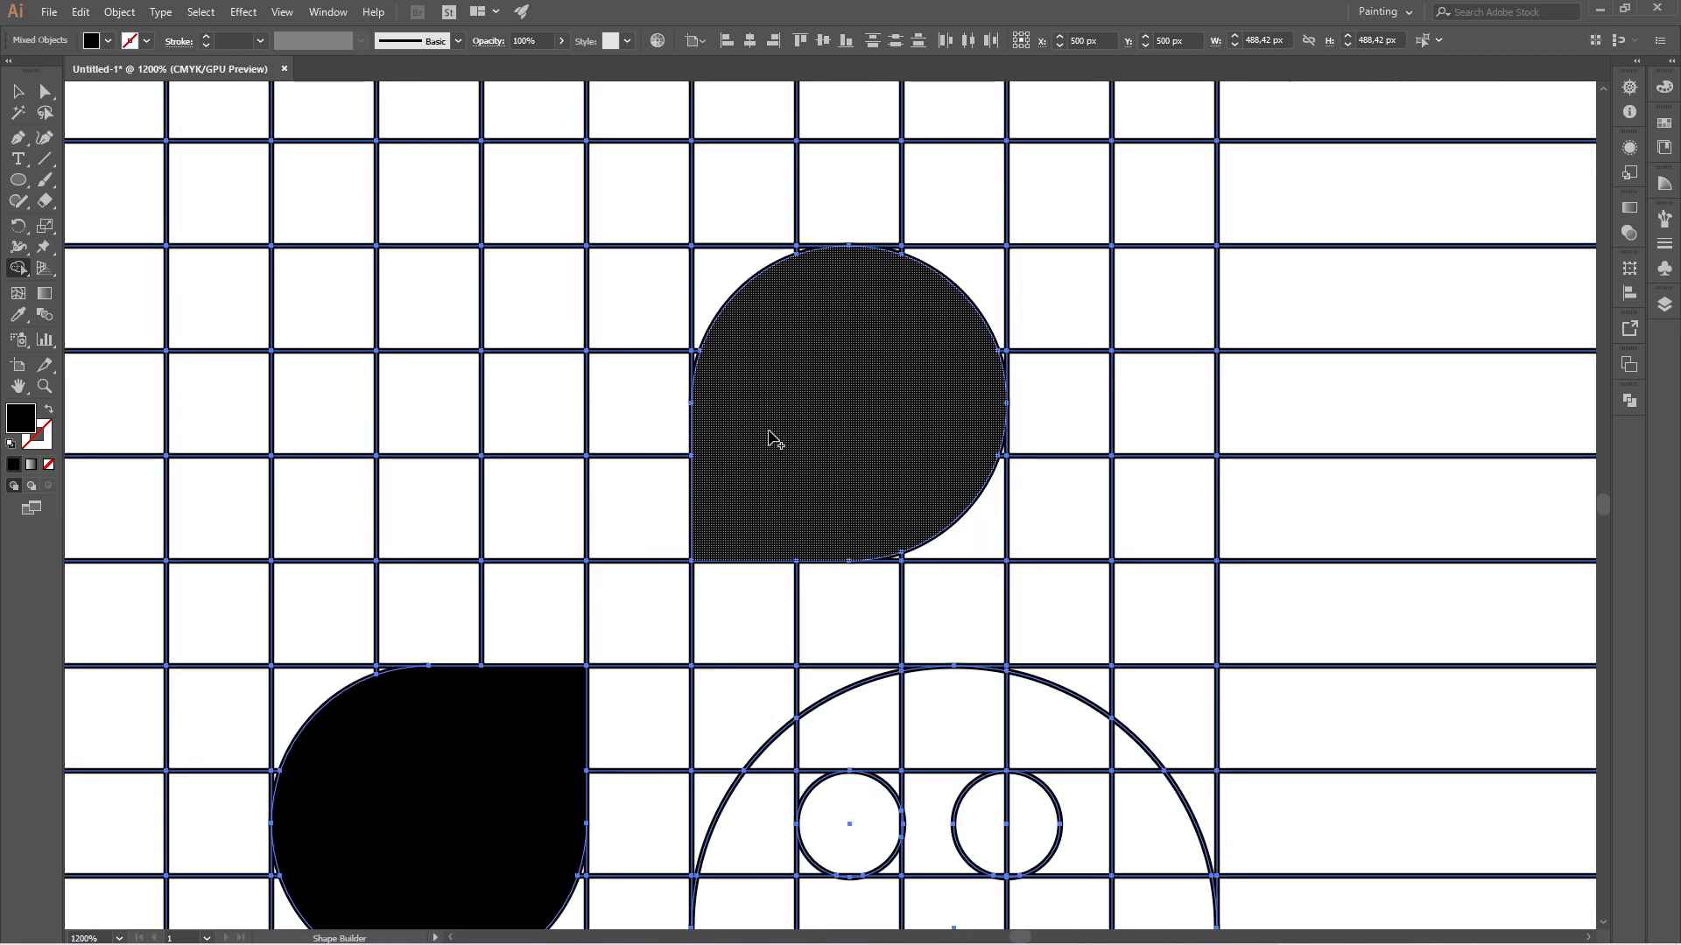
scroll(857, 462, "down", 5)
scroll(739, 563, "up", 5)
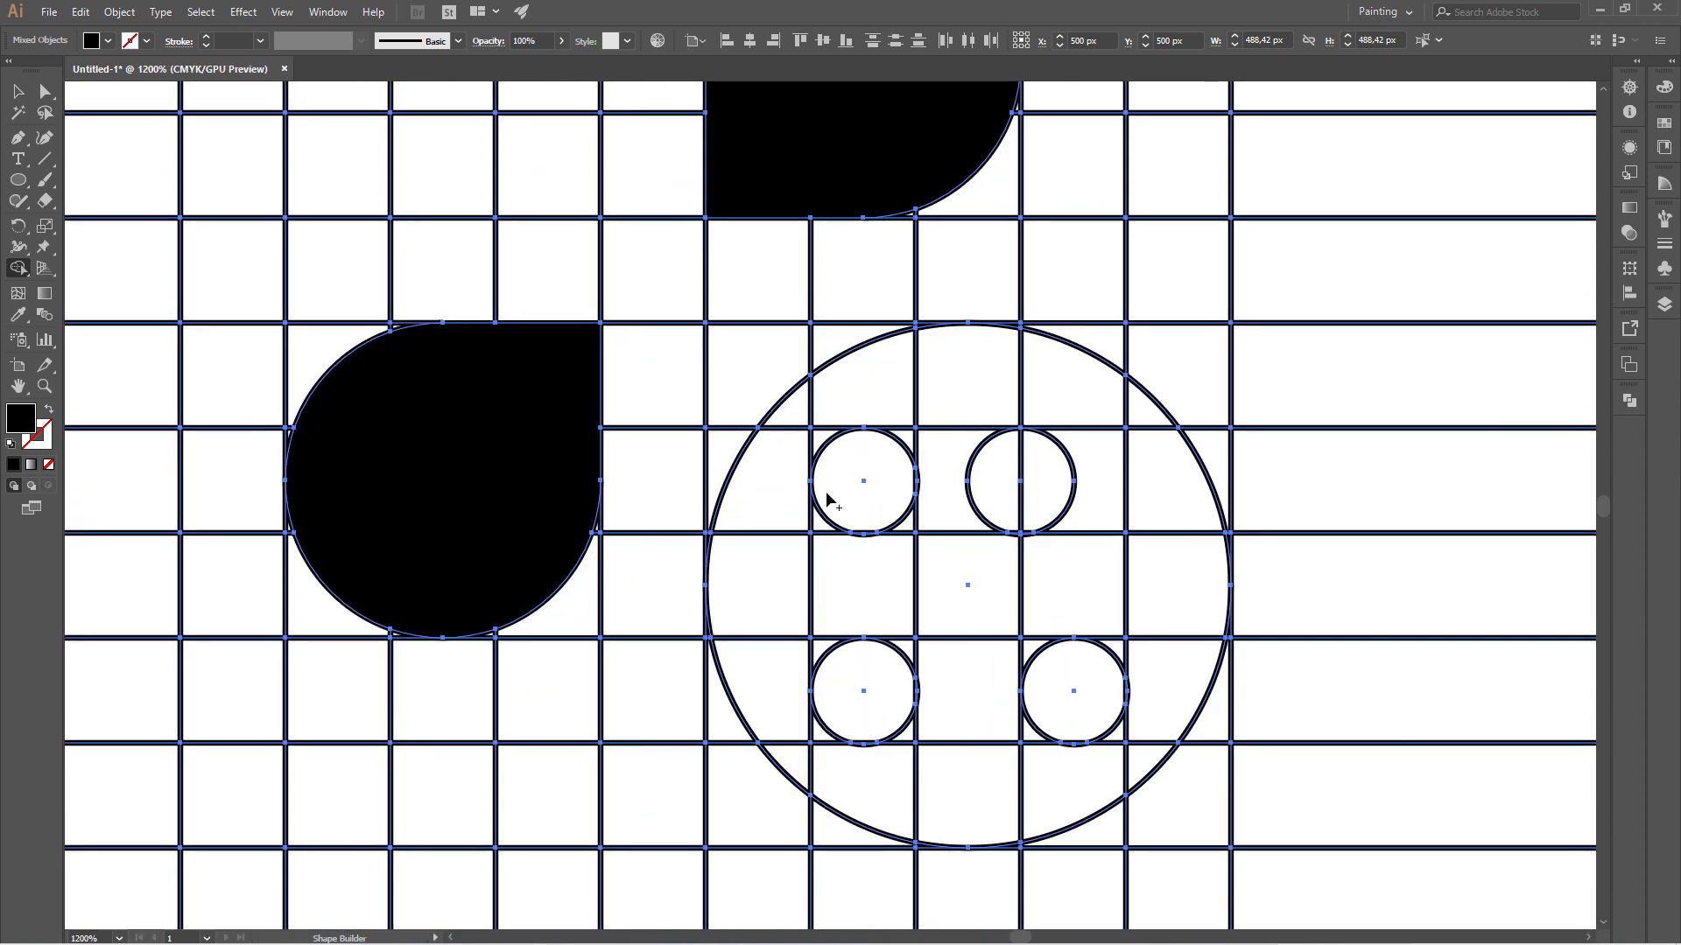
- Merge the grid regions at the large circle's upper-left corner, including those outside the circle, into one black shape with the Shape Builder
scroll(812, 331, "up", 3)
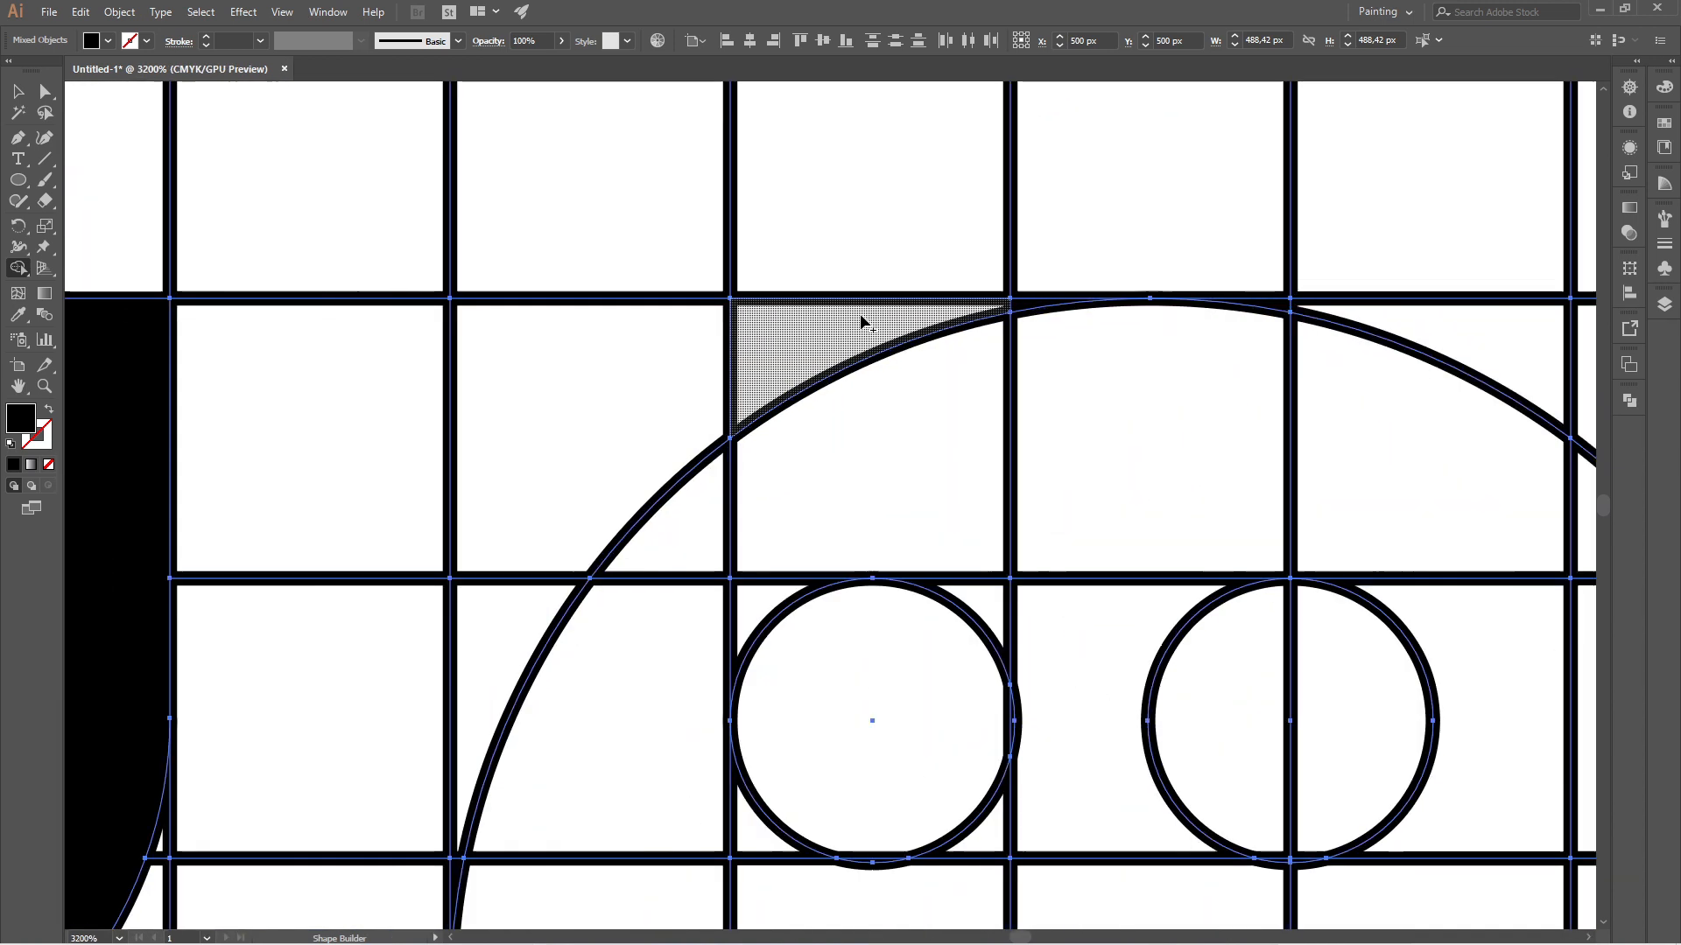
mouse_move(713, 337)
left_mouse_down()
mouse_move(1023, 311)
mouse_move(989, 354)
left_mouse_up()
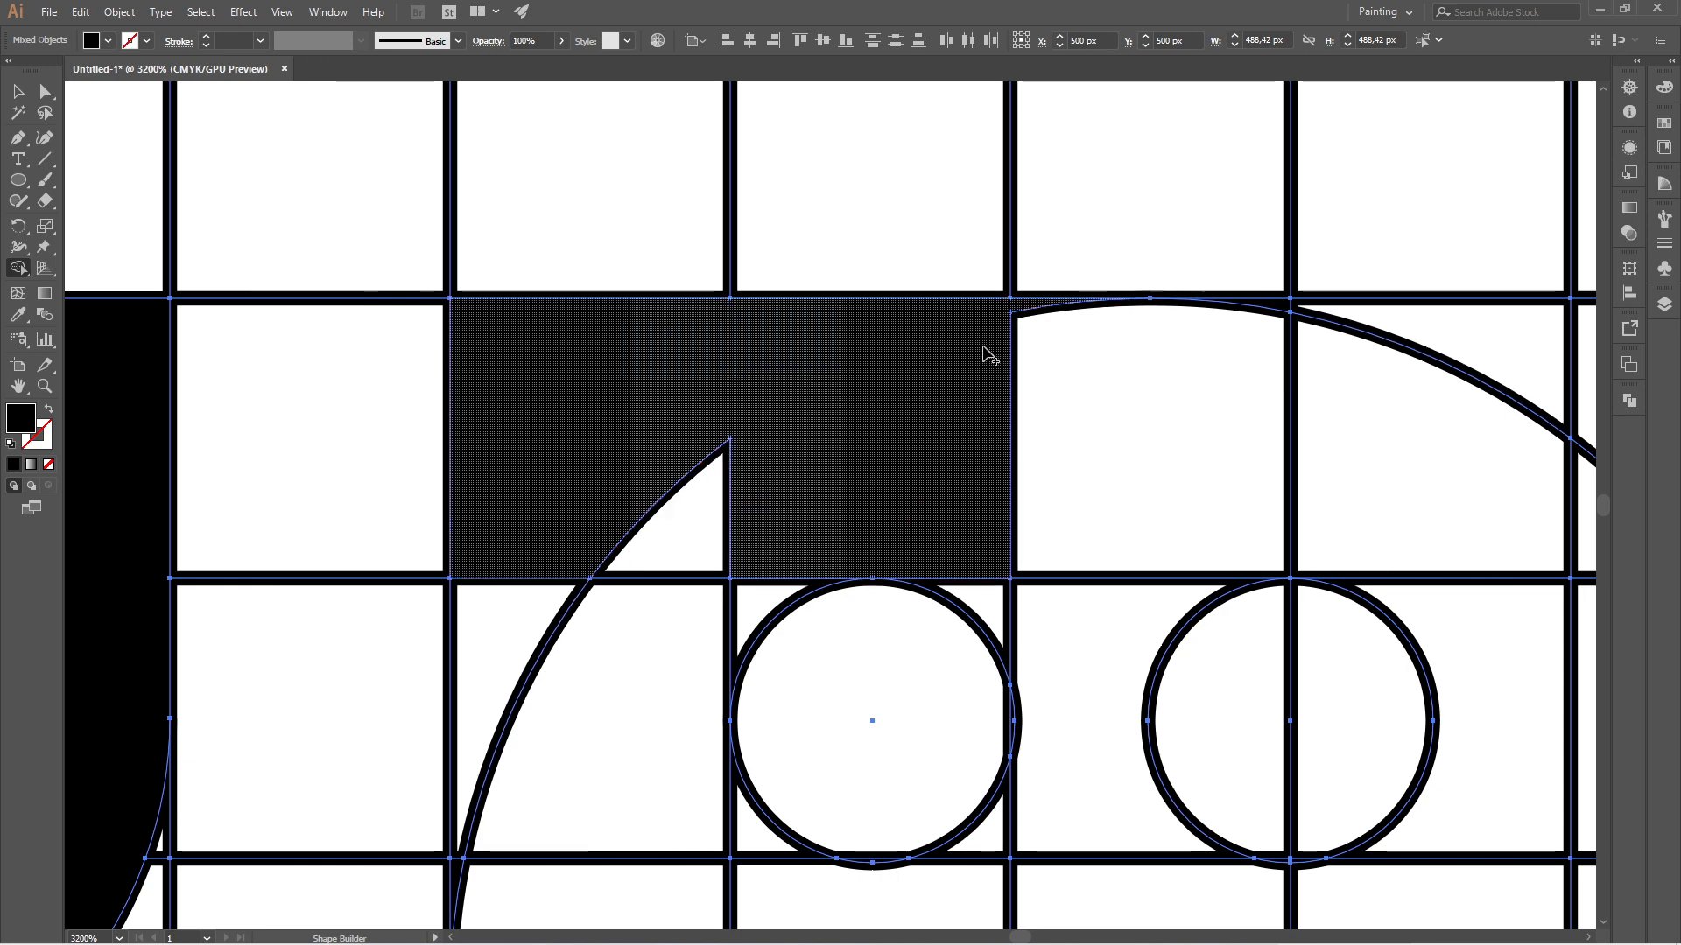
scroll(941, 350, "down", 1)
scroll(709, 519, "up", 1)
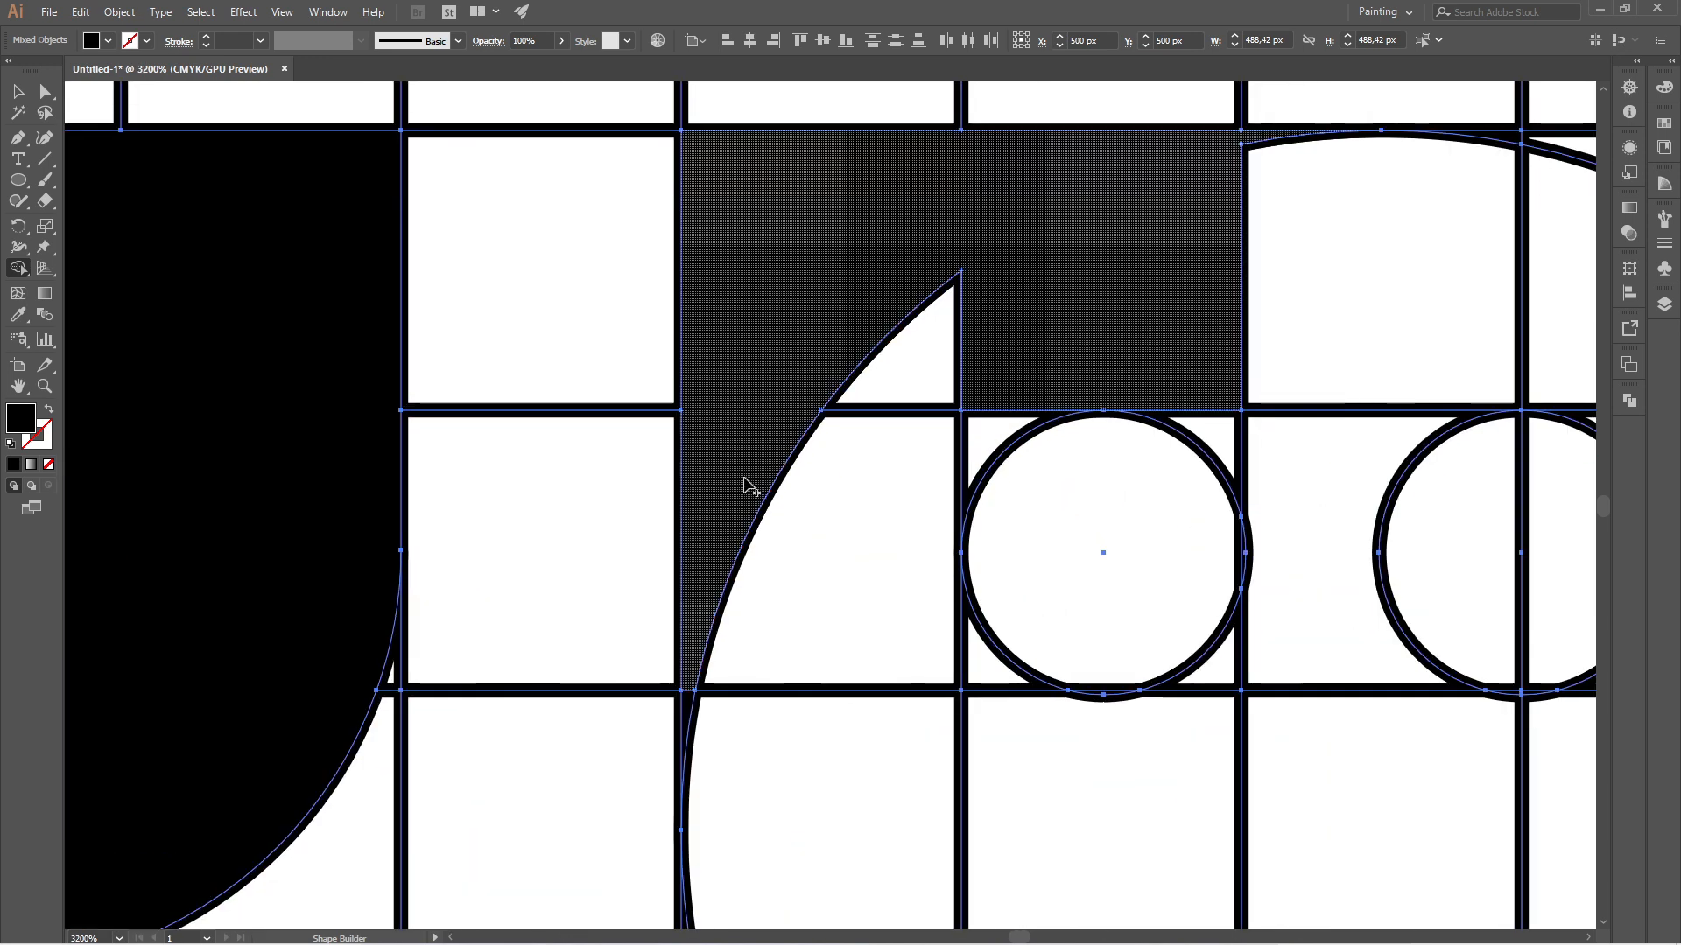
left_click_drag(701, 623, 696, 679)
scroll(696, 679, "down", 3)
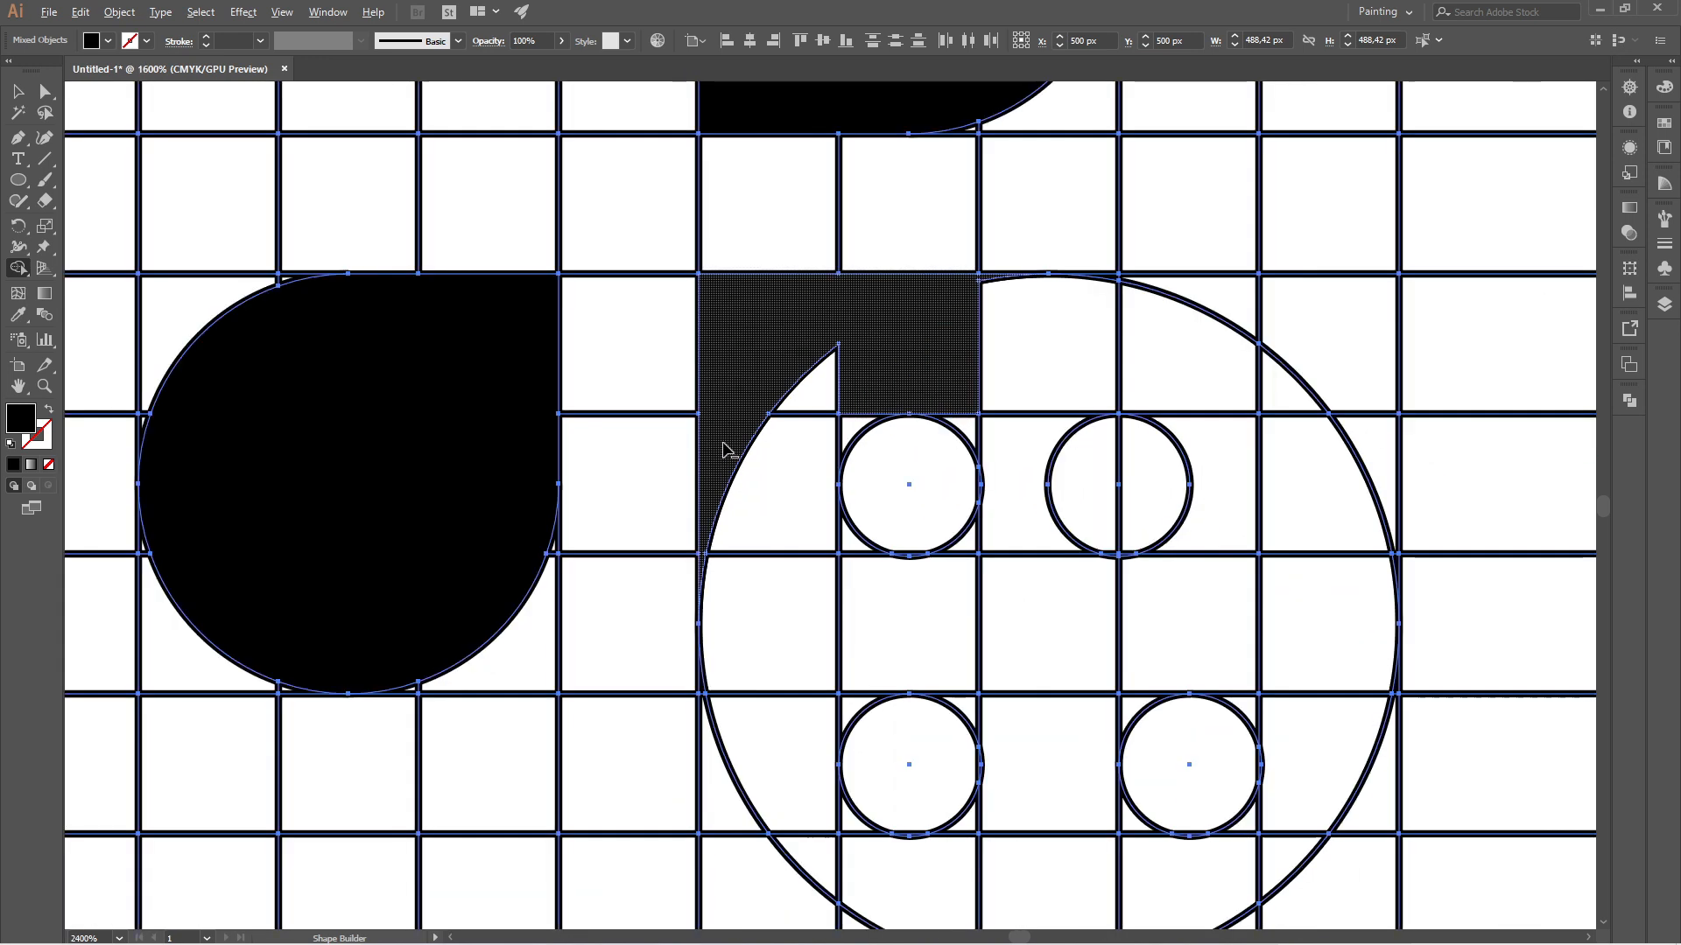
- Merge the large circle's regions around the four small circles, including the strip between the two rows, into the black shape
mouse_move(840, 377)
left_mouse_down()
mouse_move(785, 452)
mouse_move(909, 383)
mouse_move(1058, 387)
mouse_move(1109, 408)
mouse_move(1142, 445)
mouse_move(1166, 602)
mouse_move(1157, 678)
mouse_move(1114, 738)
left_mouse_up()
mouse_move(1015, 782)
left_mouse_down()
mouse_move(823, 749)
mouse_move(765, 645)
mouse_move(768, 517)
mouse_move(758, 540)
left_mouse_up()
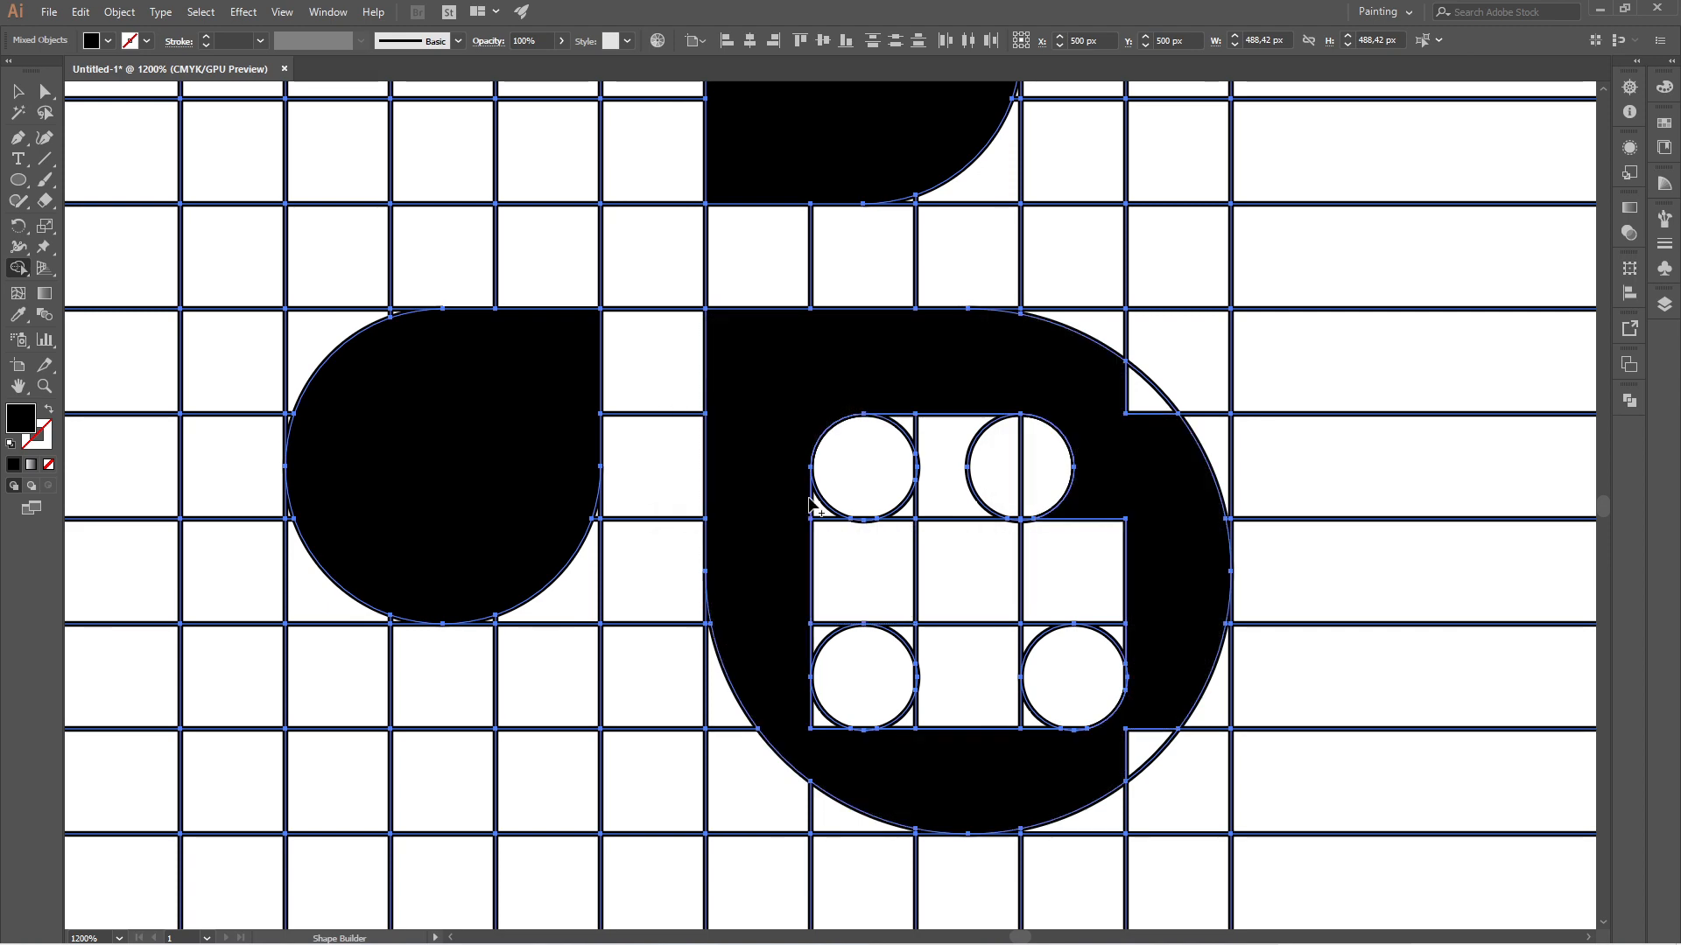
scroll(864, 474, "up", 2)
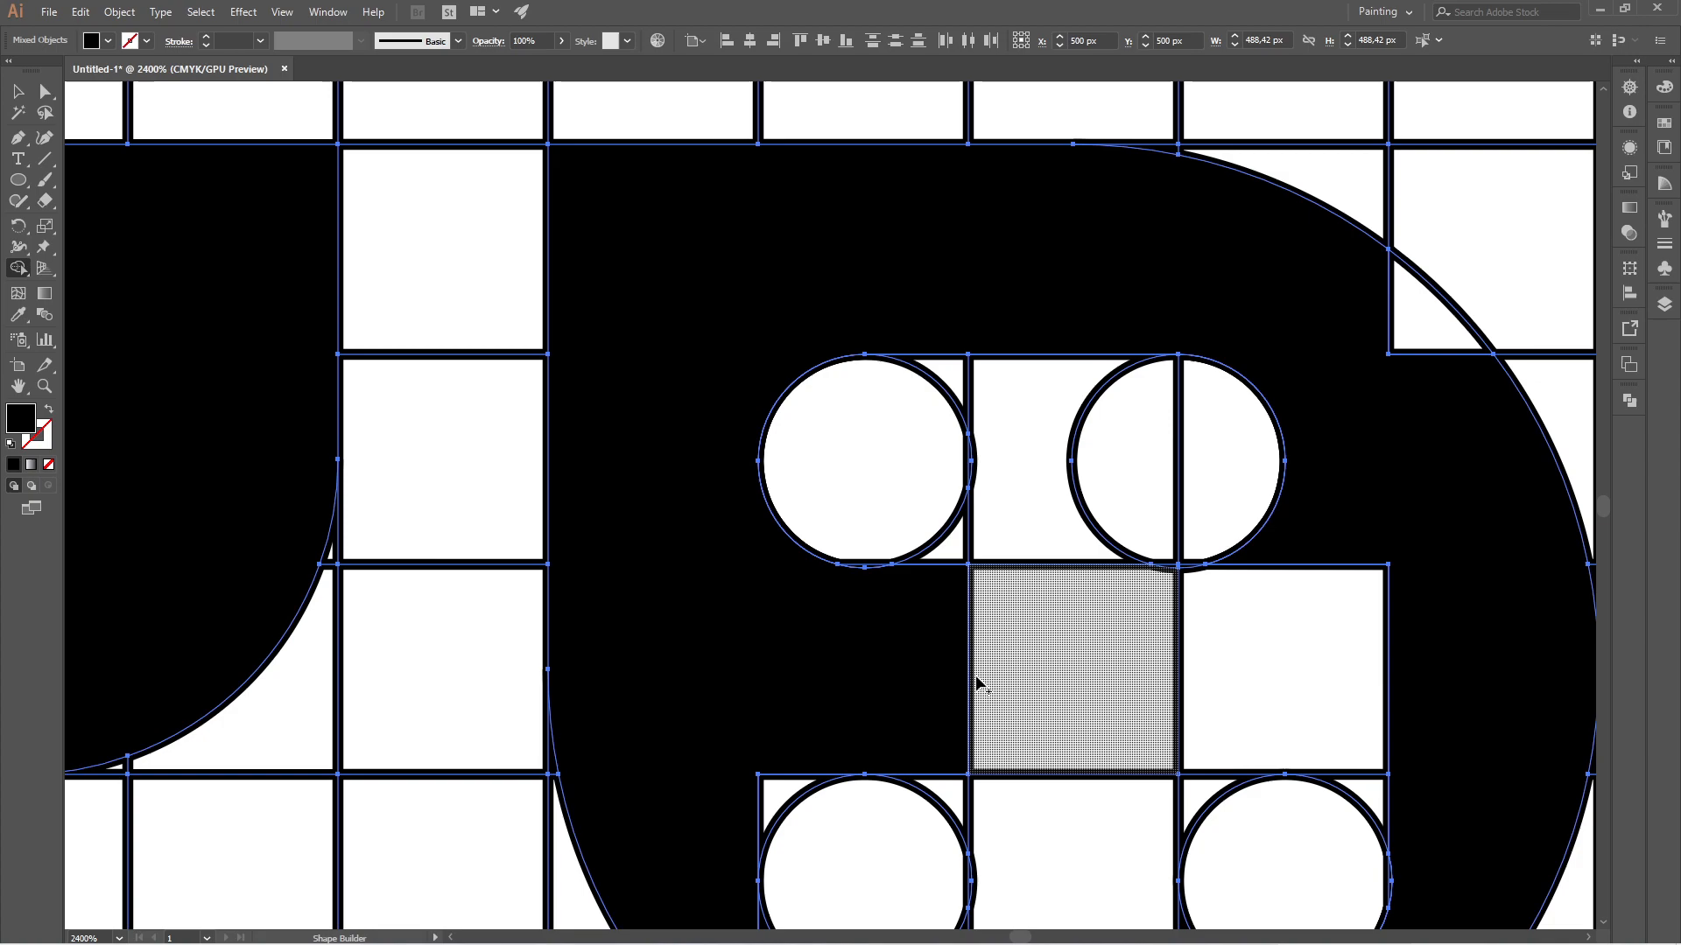
left_click_drag(975, 682, 1286, 664)
- Merge the outer corner bits at both ends of the lower slot and the large circle's remaining right-side pieces into the black shape
scroll(1129, 562, "down", 3)
scroll(996, 646, "up", 3)
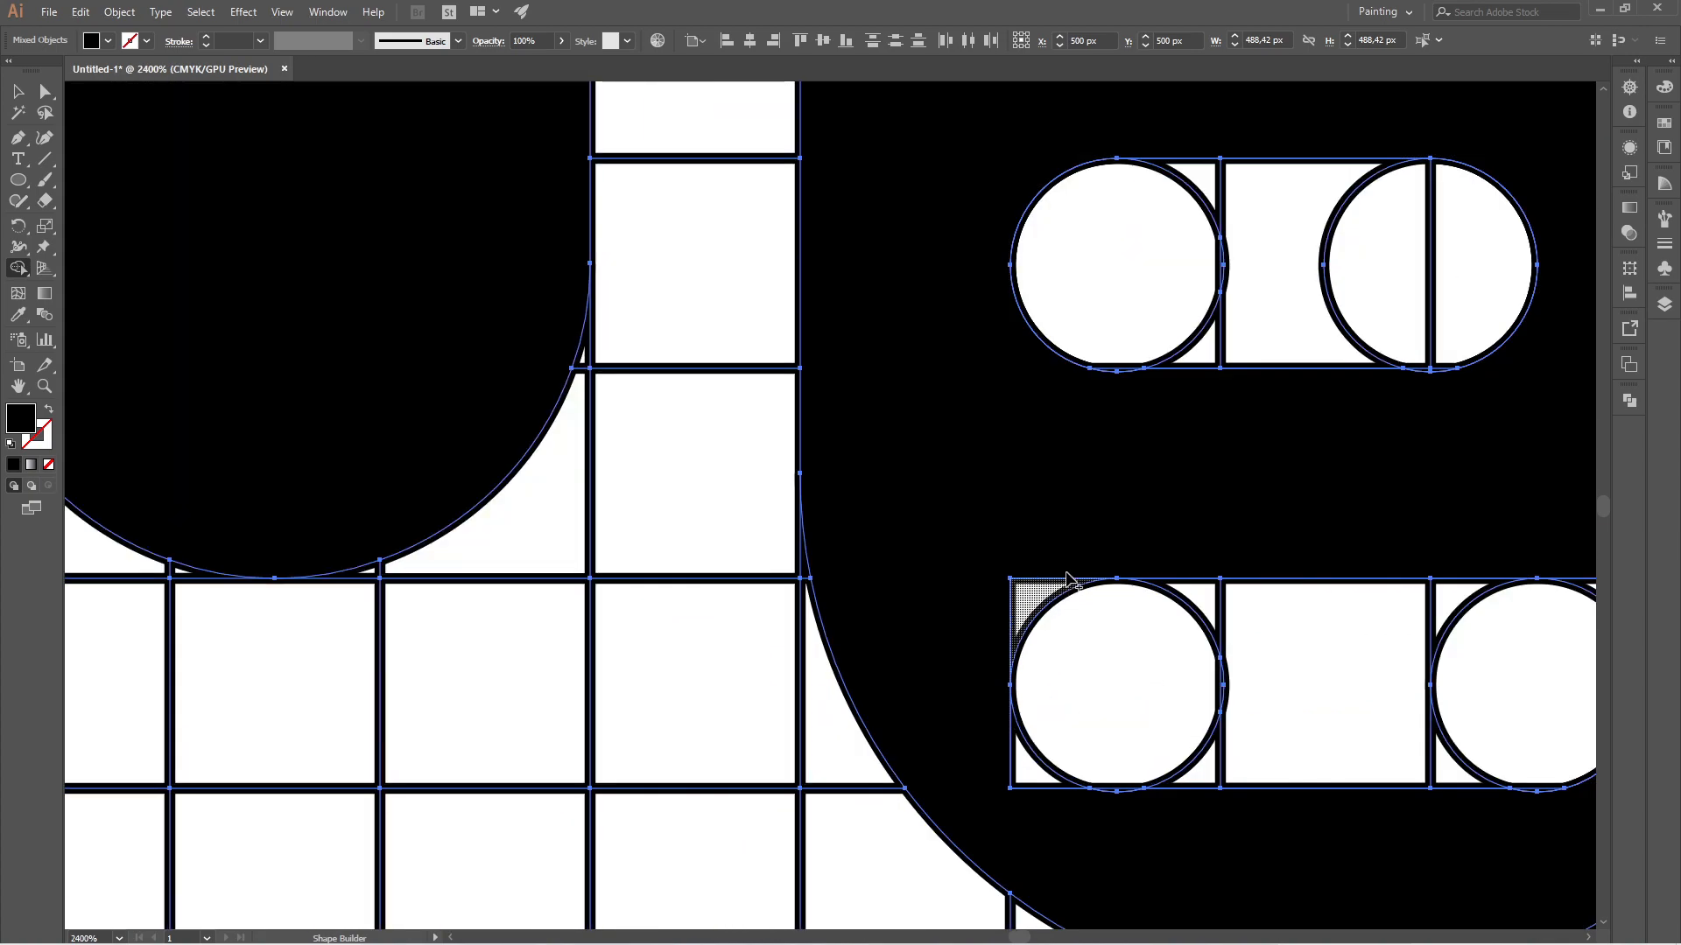
left_click_drag(1061, 575, 992, 624)
left_click_drag(1023, 775, 1103, 811)
scroll(1013, 523, "down", 2)
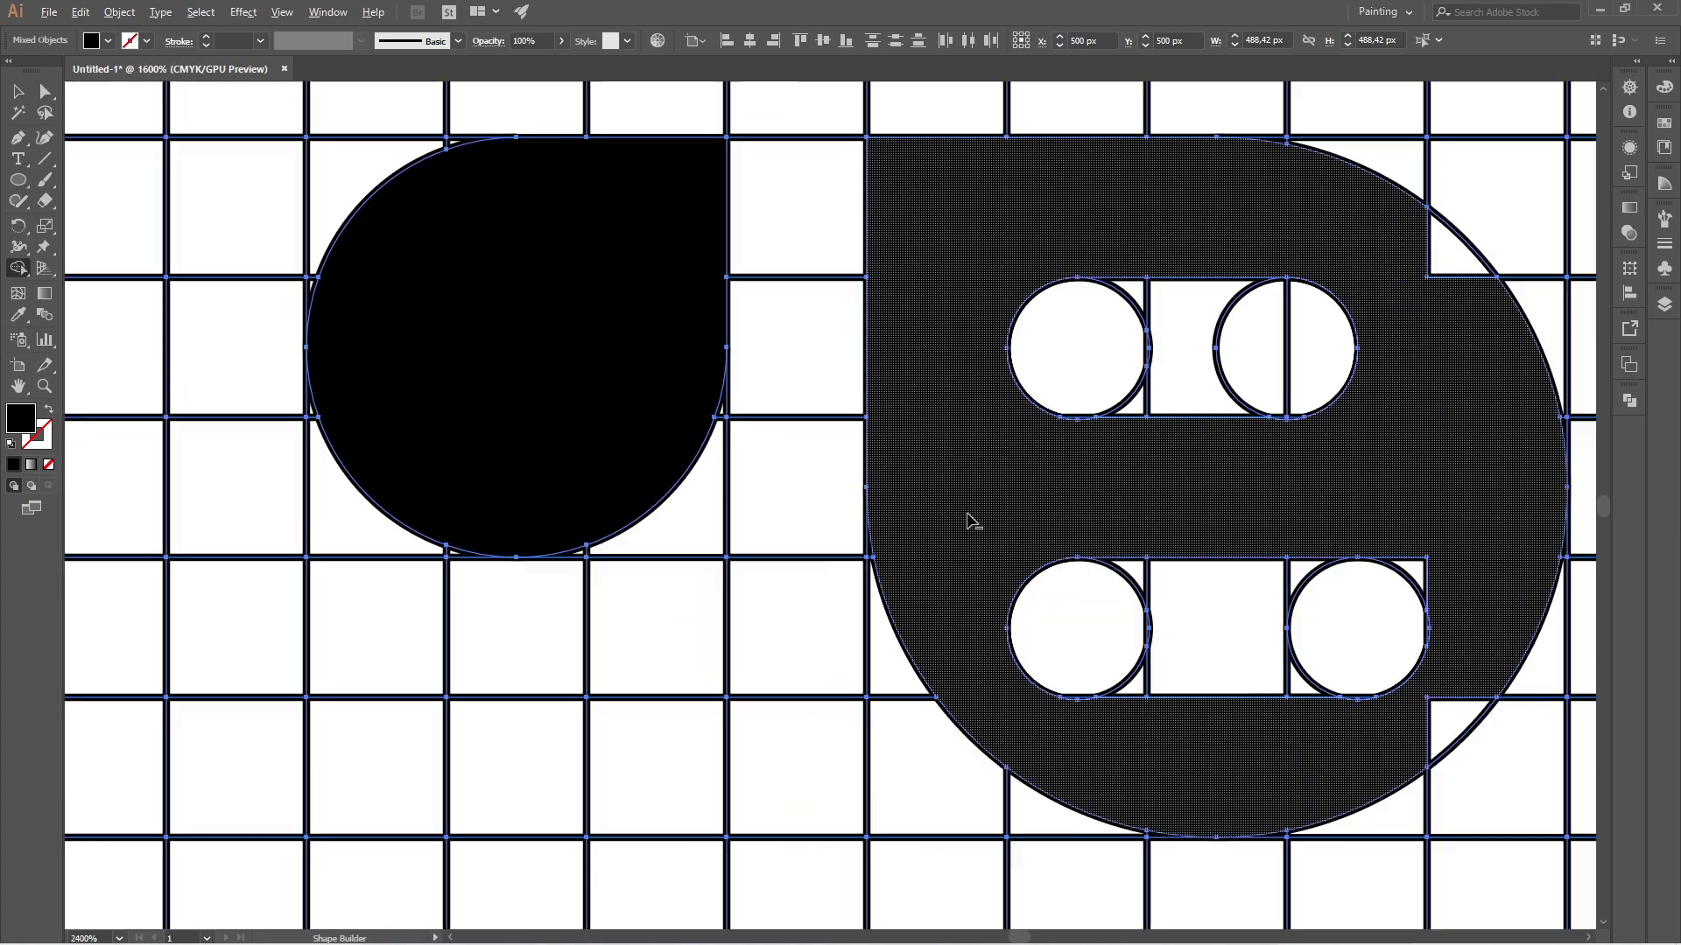
scroll(1382, 549, "up", 1)
left_click_drag(1346, 645, 1304, 702)
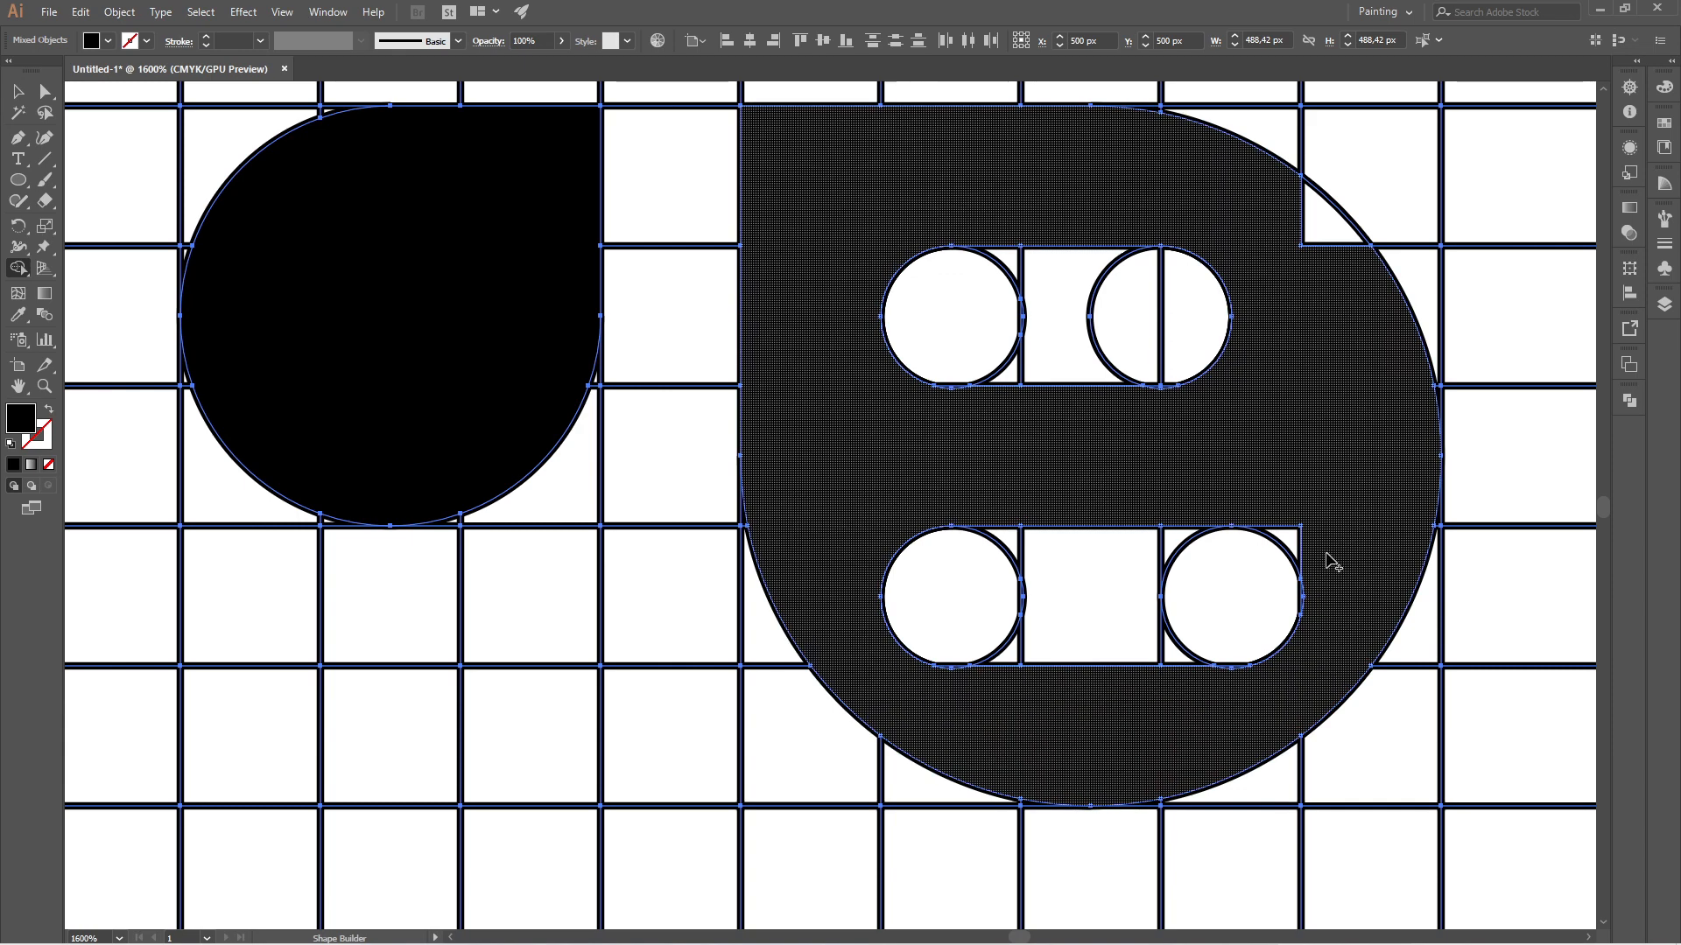
left_click_drag(1320, 548, 1275, 528)
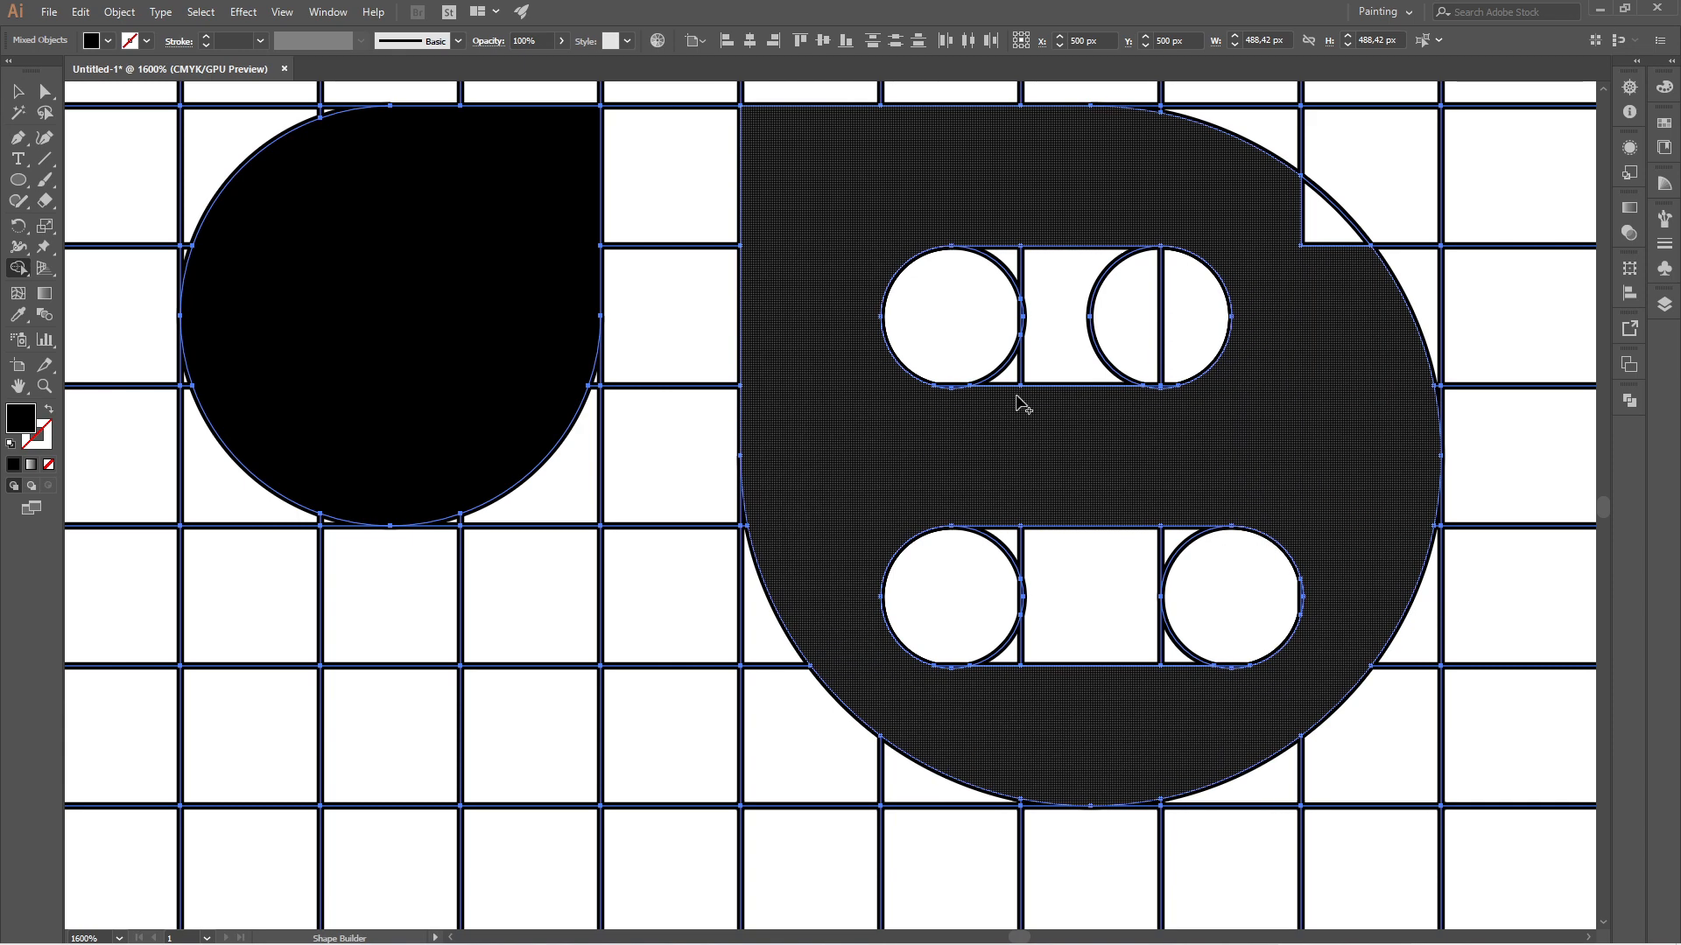
left_click_drag(1368, 295, 1335, 214)
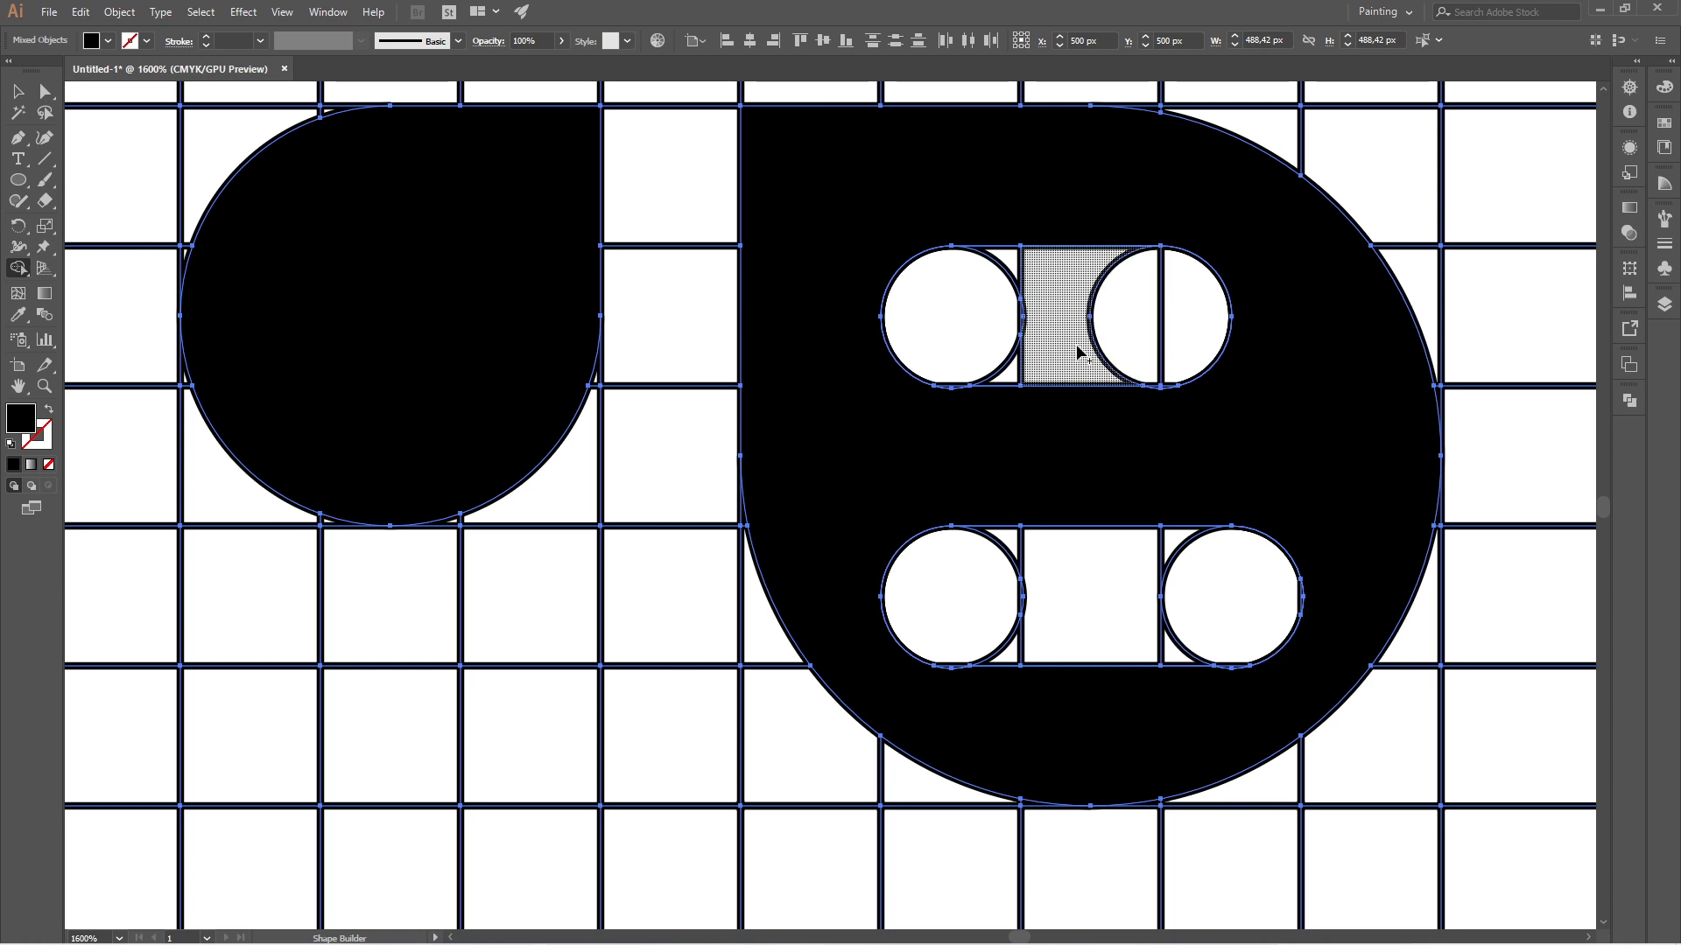
- Join the upper pair of small circles, the regions between them and the leftover corner bits into one empty pill-shaped opening
left_click_drag(980, 330, 1174, 317)
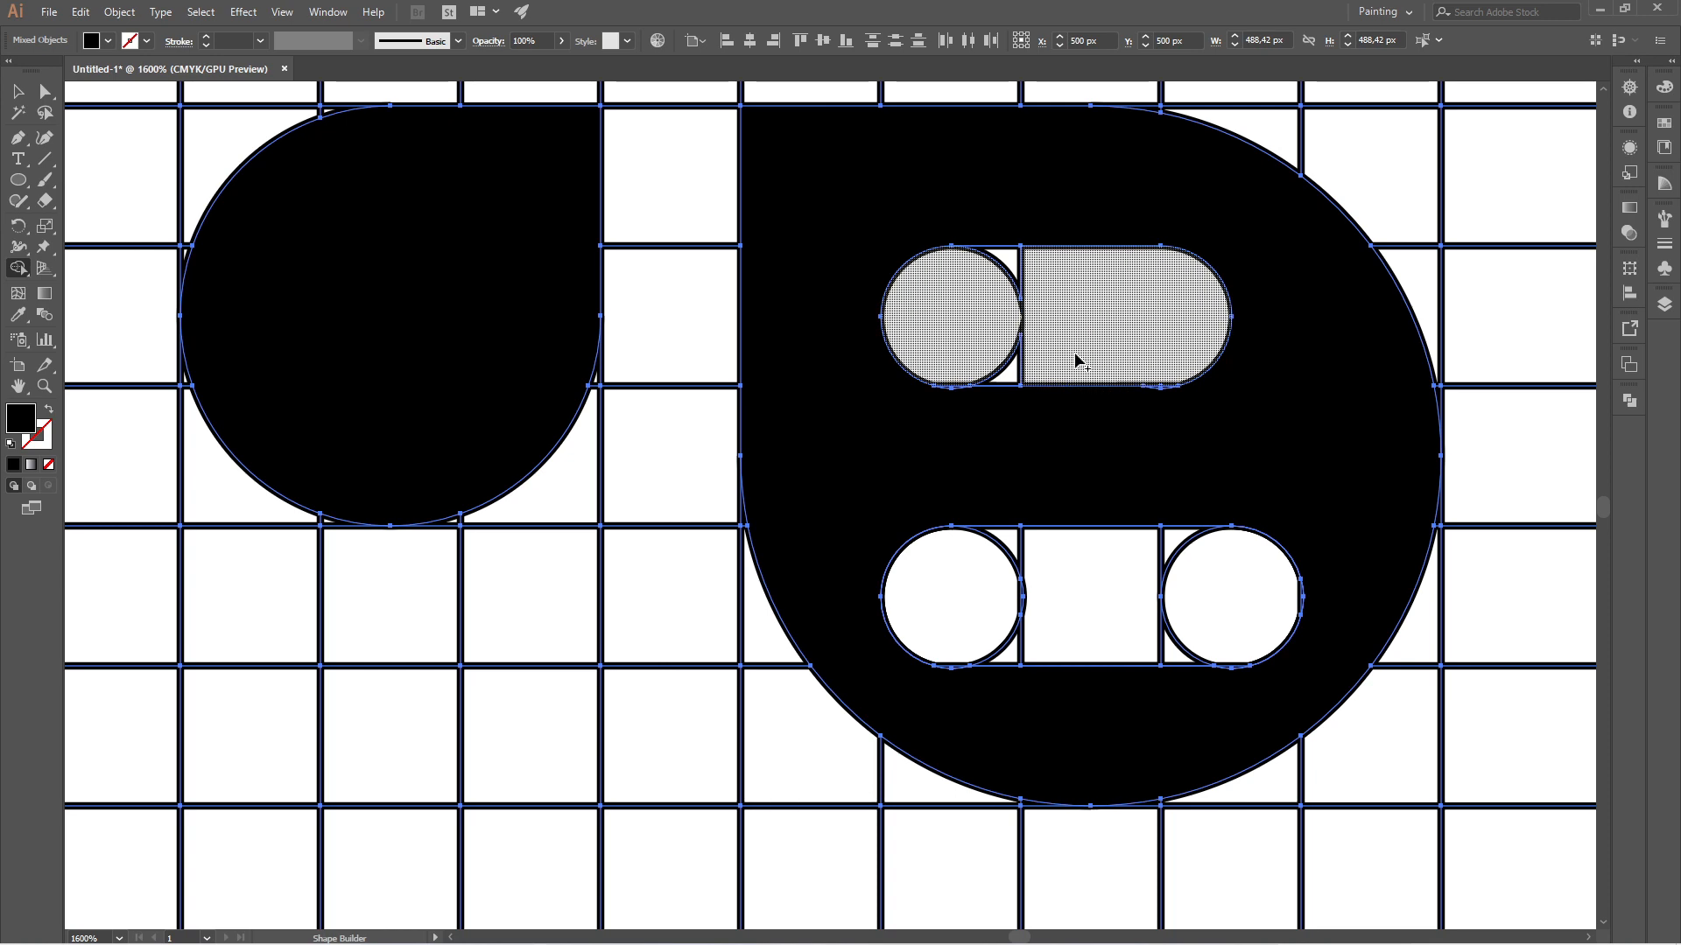
scroll(1025, 271, "up", 2)
scroll(1021, 275, "up", 1)
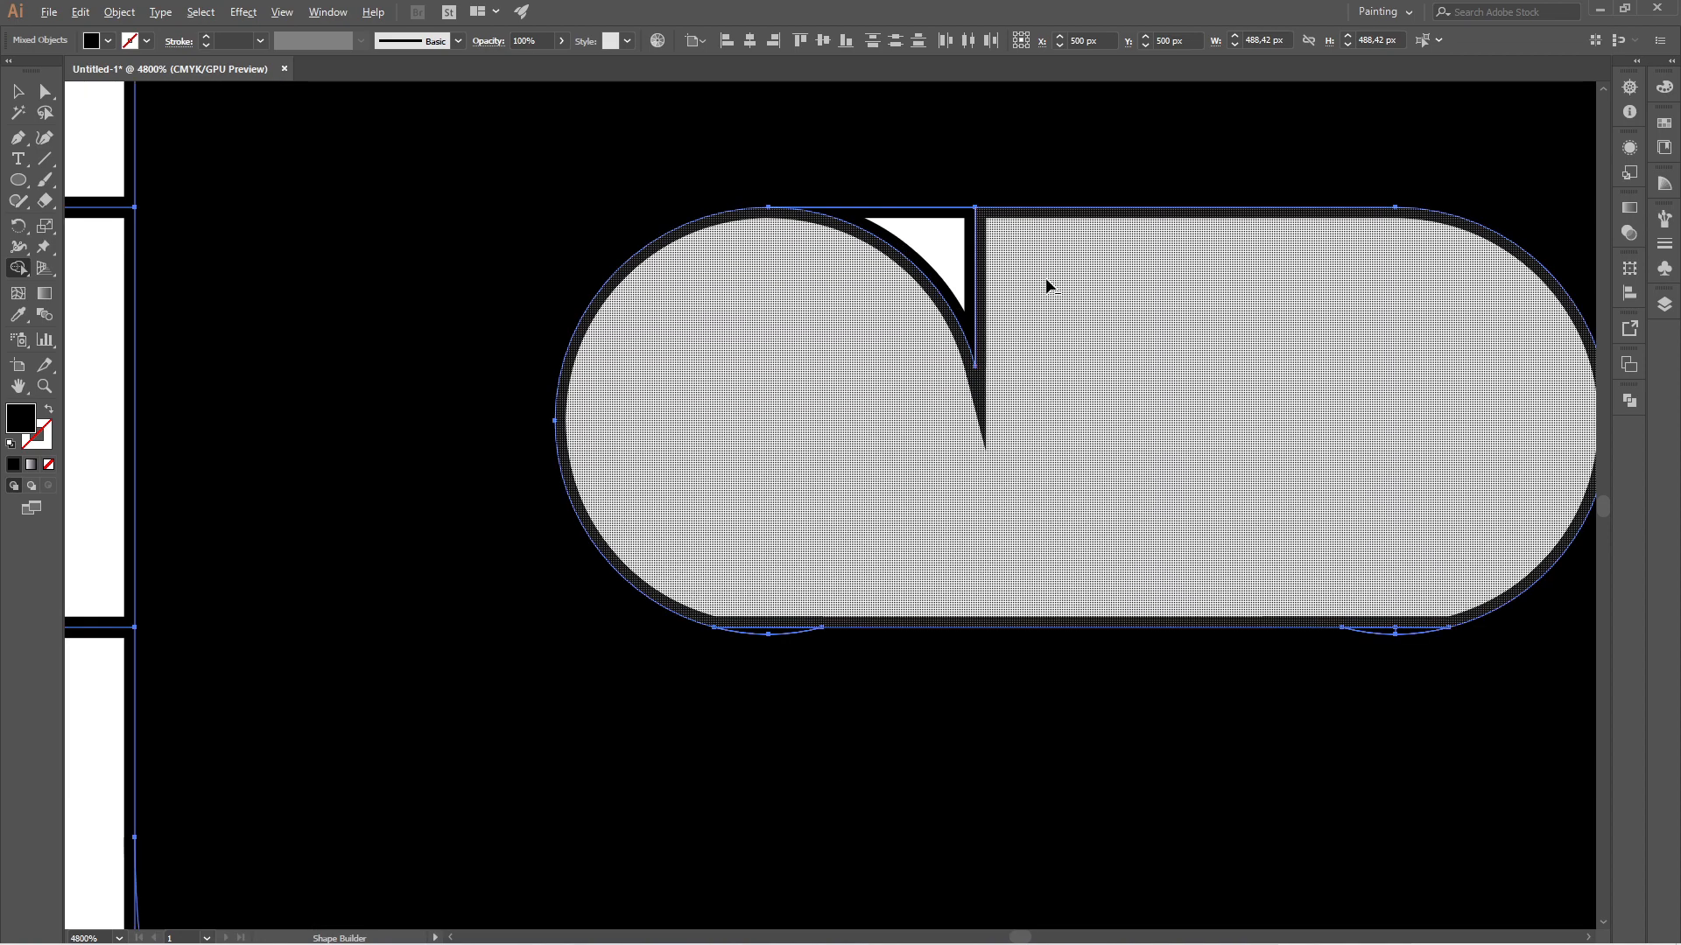
left_click_drag(1059, 274, 947, 276)
scroll(1036, 346, "down", 1)
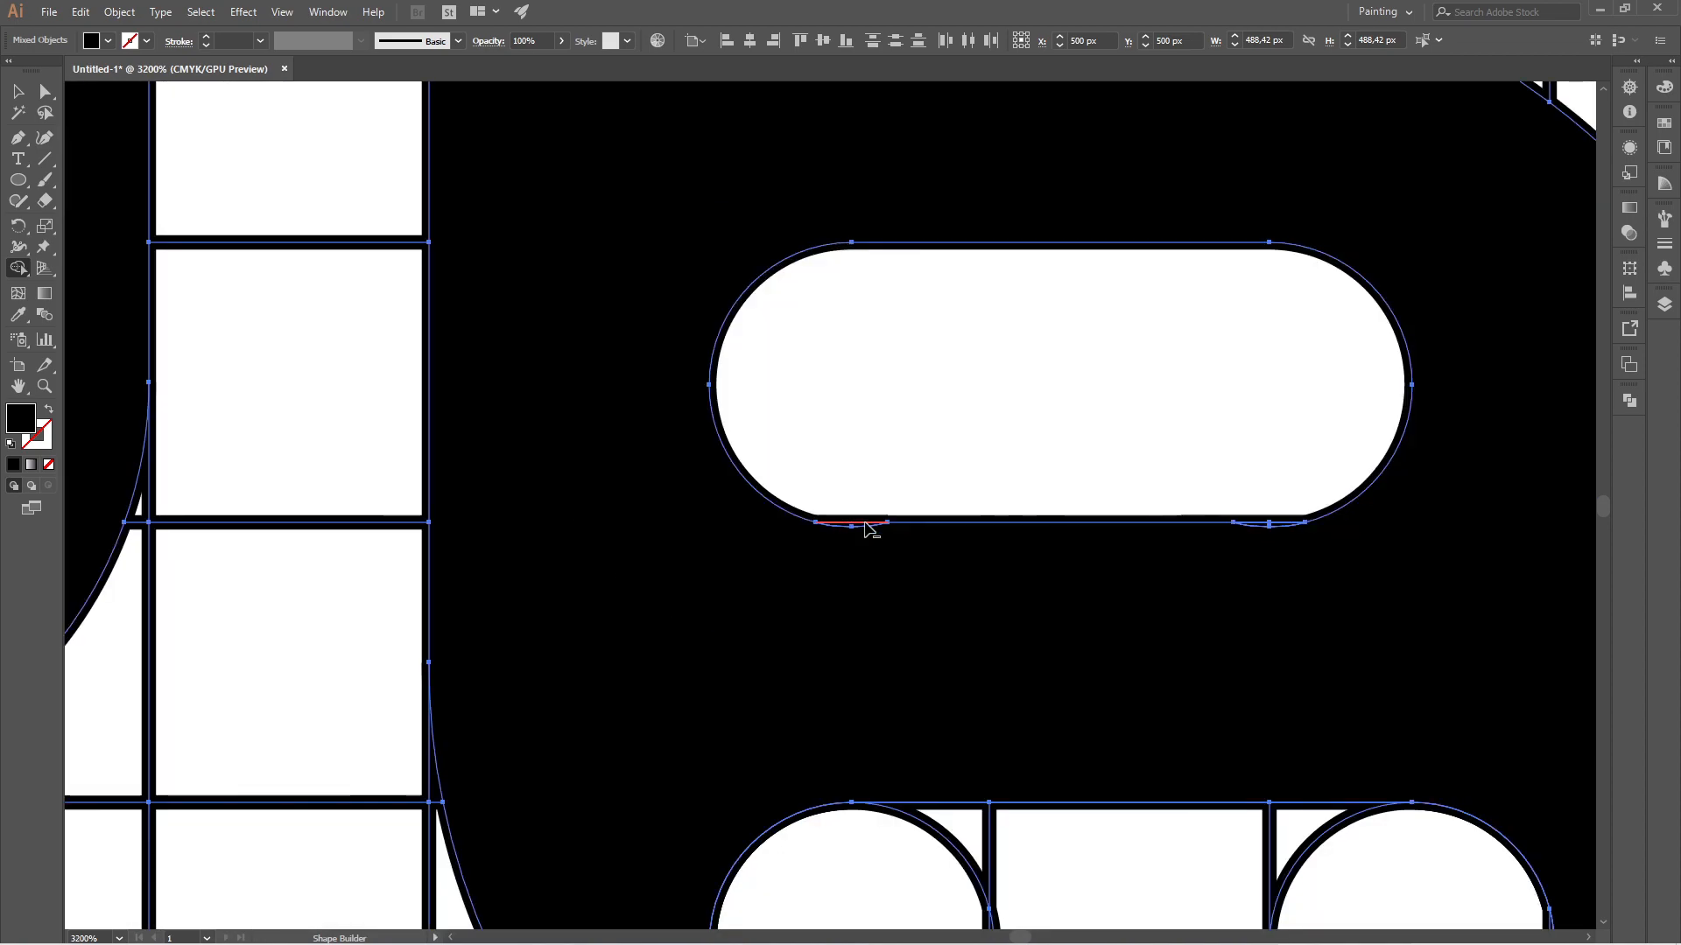
- Merge the two thin slivers along the upper slot's lower edge into the surrounding black shape
scroll(841, 532, "up", 7)
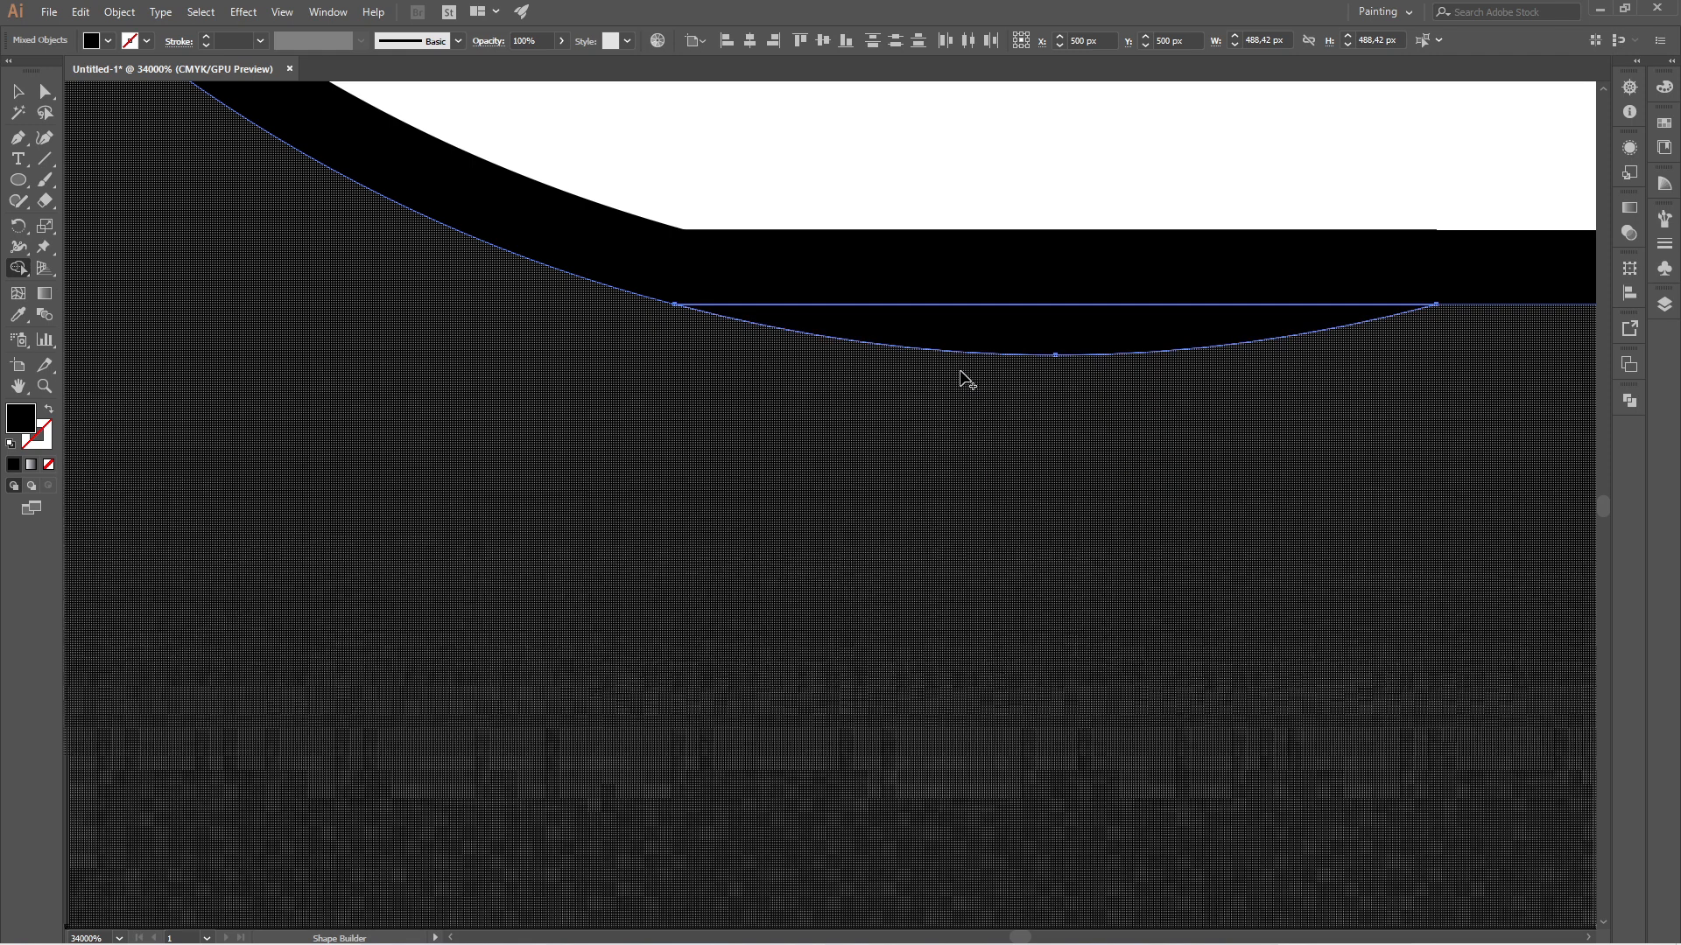
left_click(984, 350, "alt")
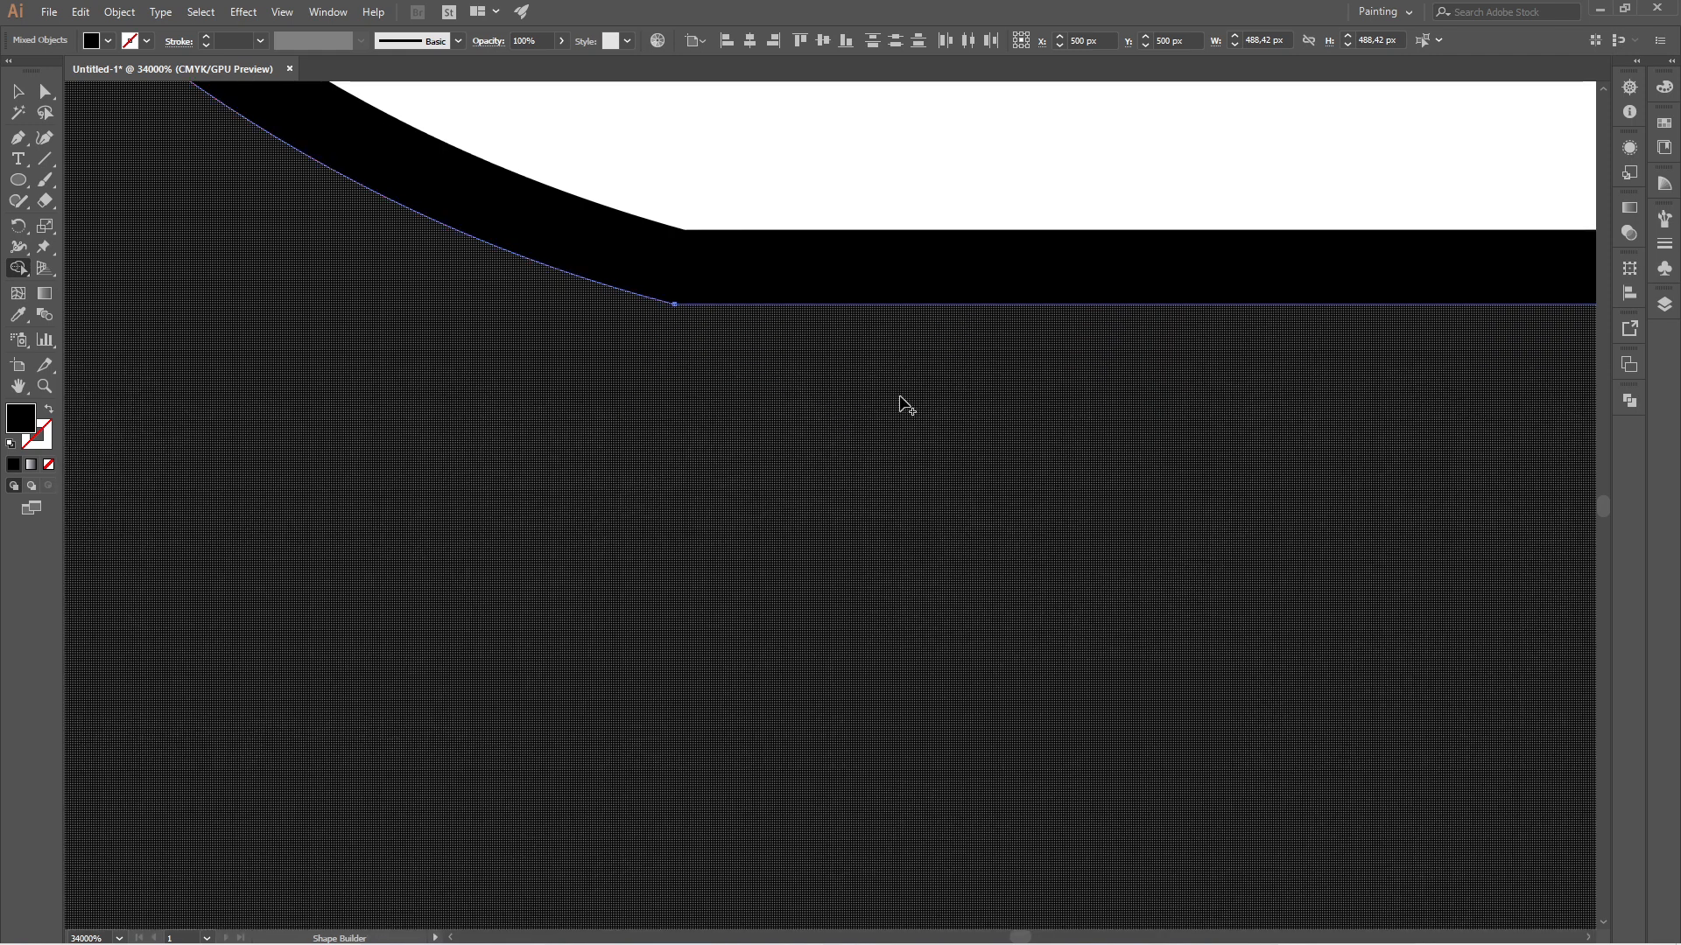
scroll(722, 396, "down", 2)
scroll(878, 454, "down", 7)
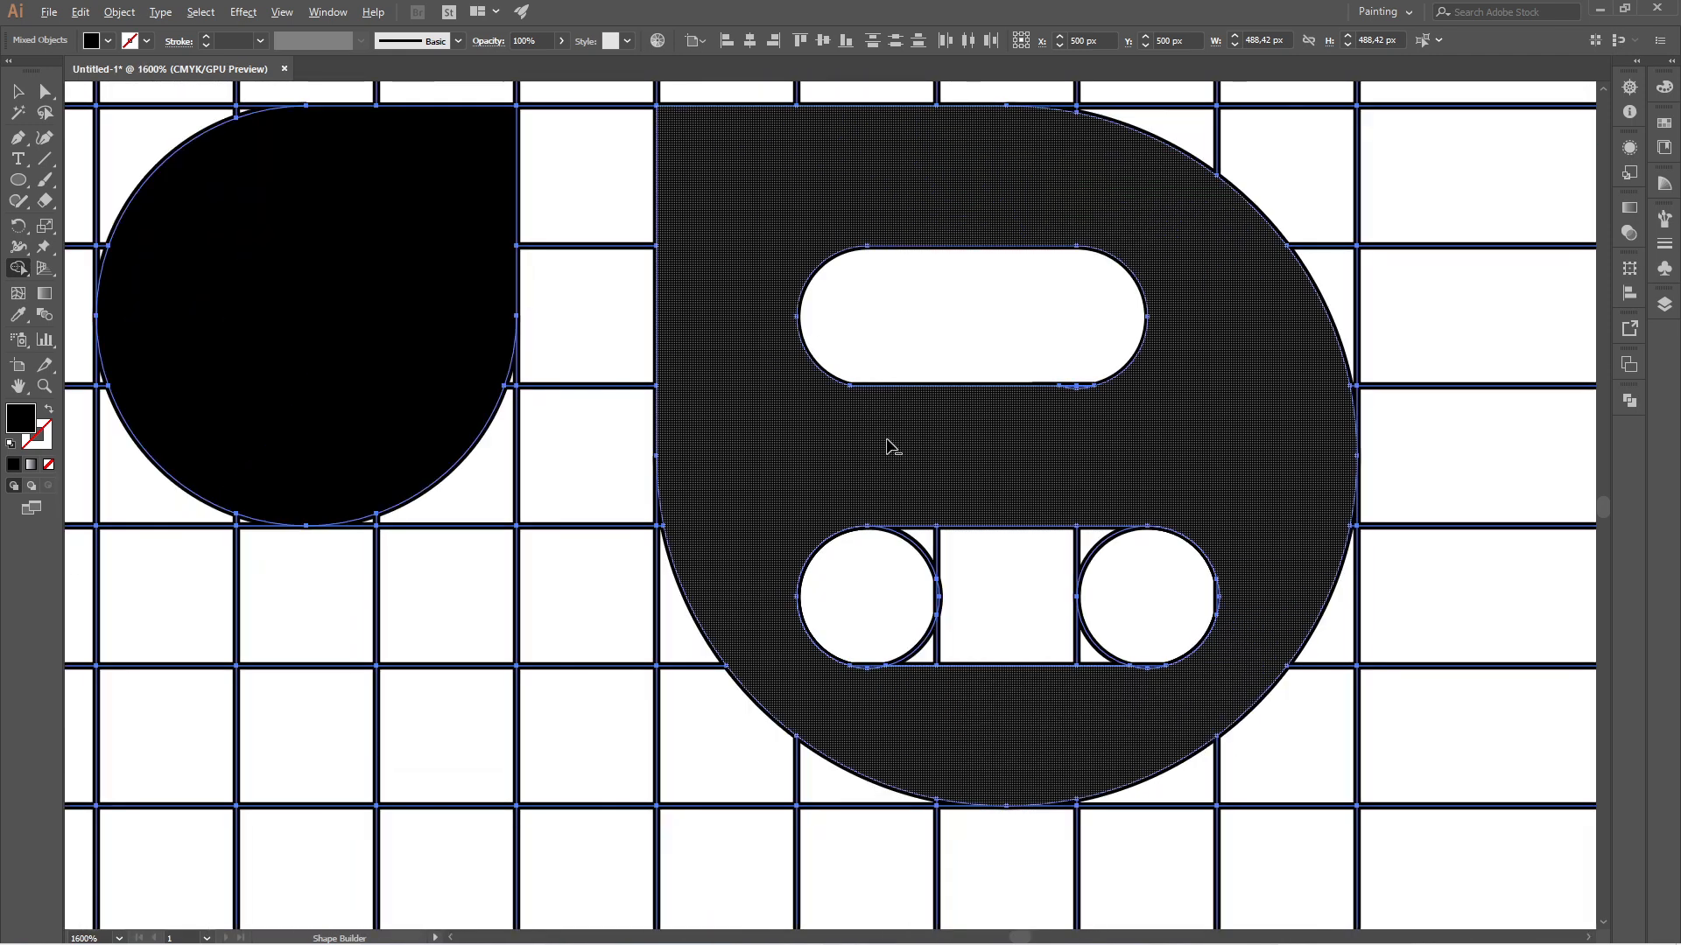
scroll(1138, 368, "up", 3)
scroll(893, 470, "up", 2)
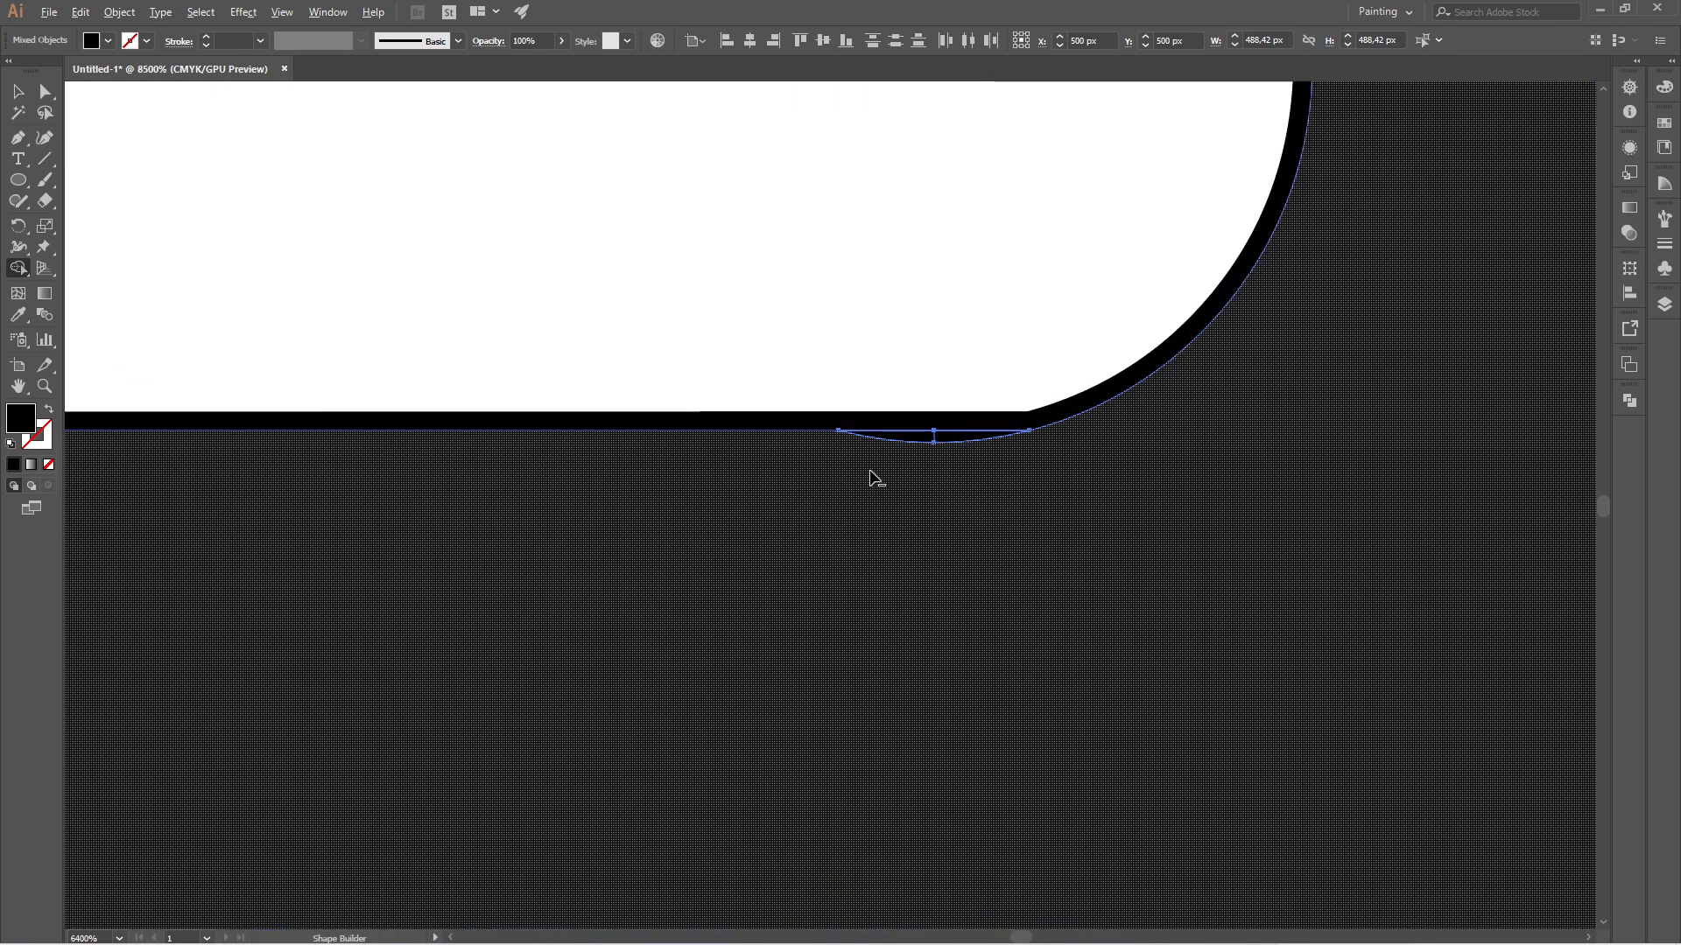
left_click(934, 443, "alt")
scroll(1046, 516, "down", 4)
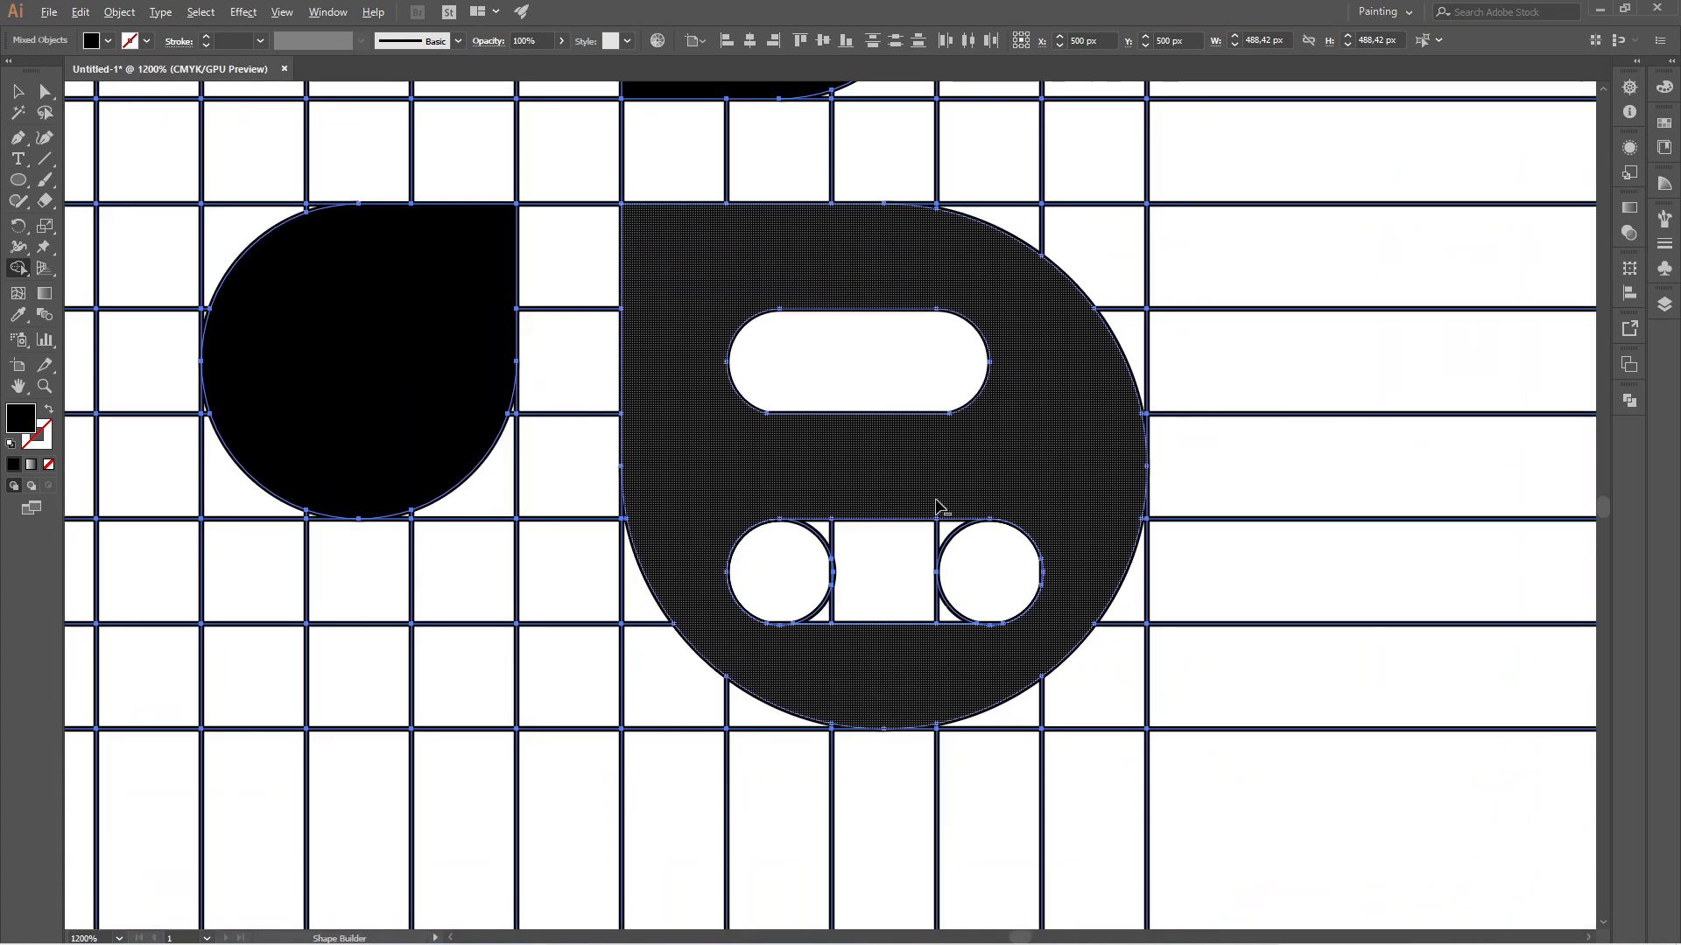
- Join the lower pair of small circles, the cell between them and the inner corner bits into one empty pill-shaped opening
scroll(938, 502, "up", 2)
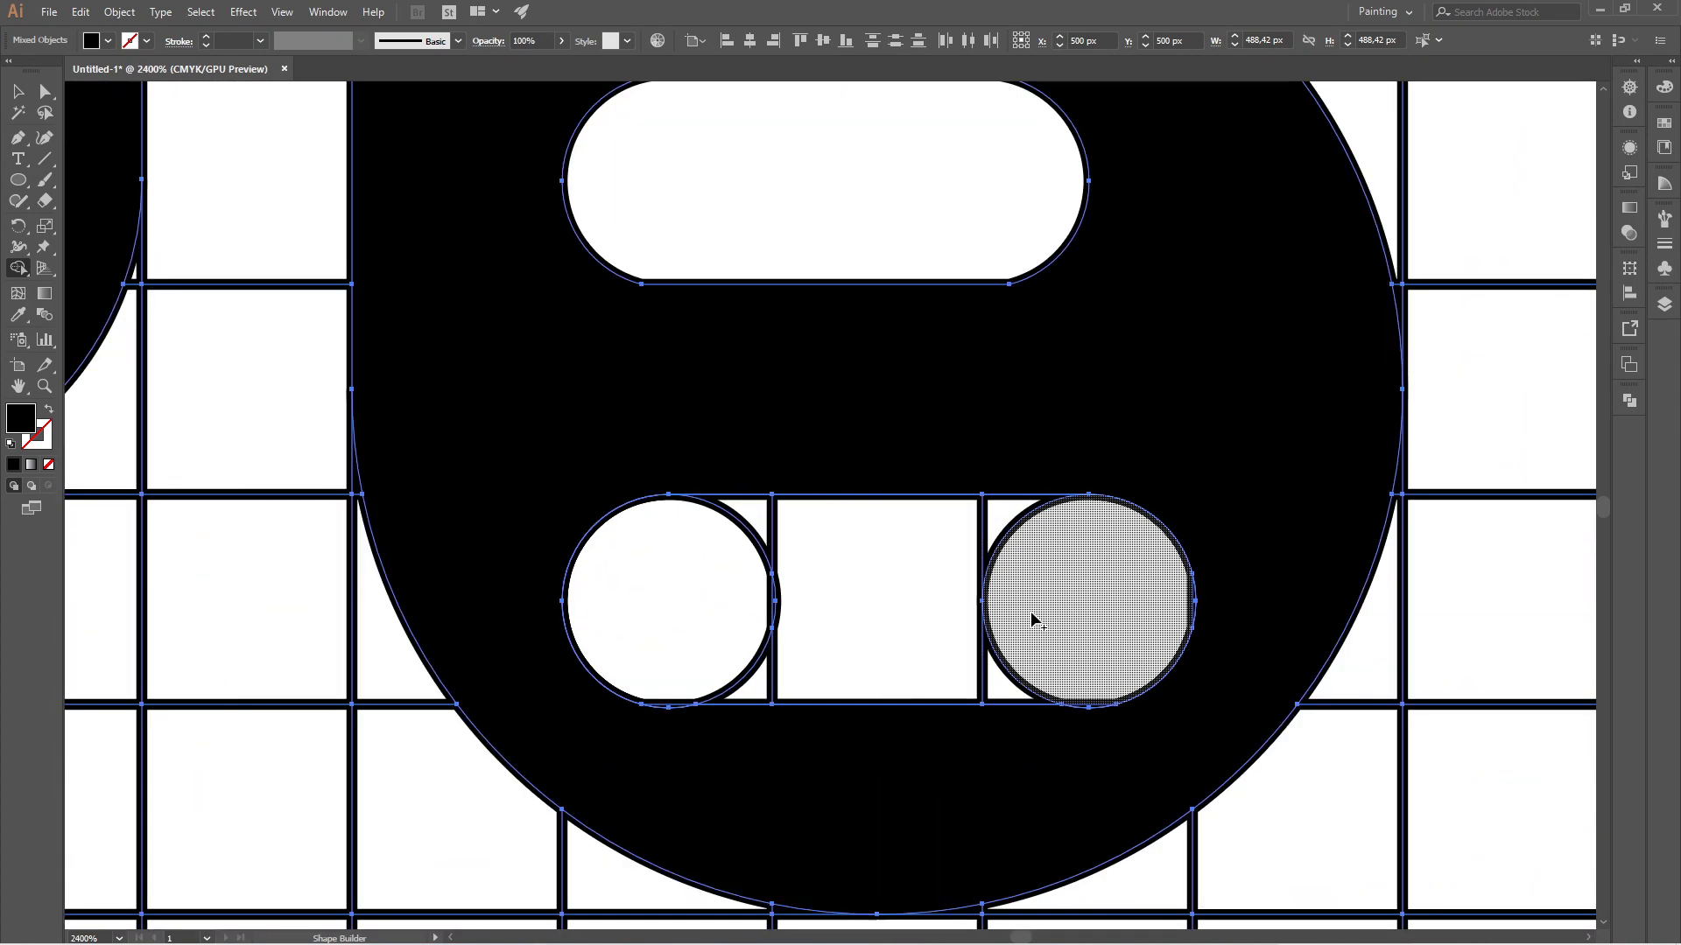
mouse_move(1033, 617)
left_mouse_down()
mouse_move(900, 604)
mouse_move(746, 623)
mouse_move(983, 563)
mouse_move(942, 645)
mouse_move(919, 652)
left_mouse_up()
key("ctrl+z")
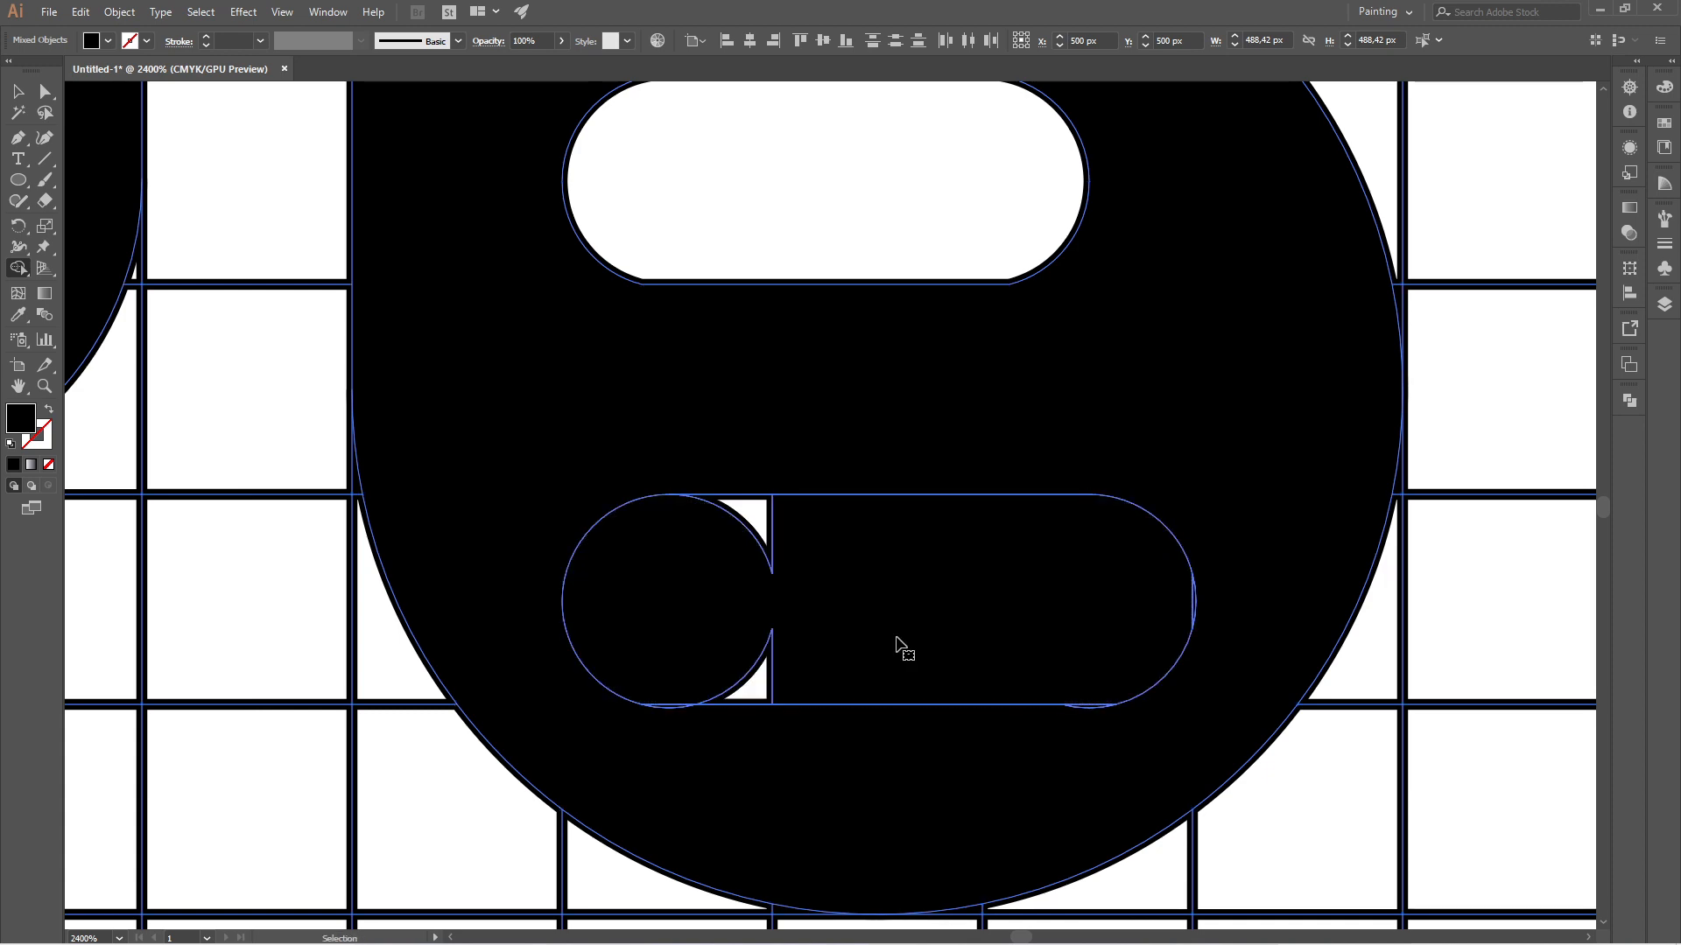
mouse_move(896, 636)
left_mouse_down()
mouse_move(1029, 665)
mouse_move(954, 653)
left_mouse_up()
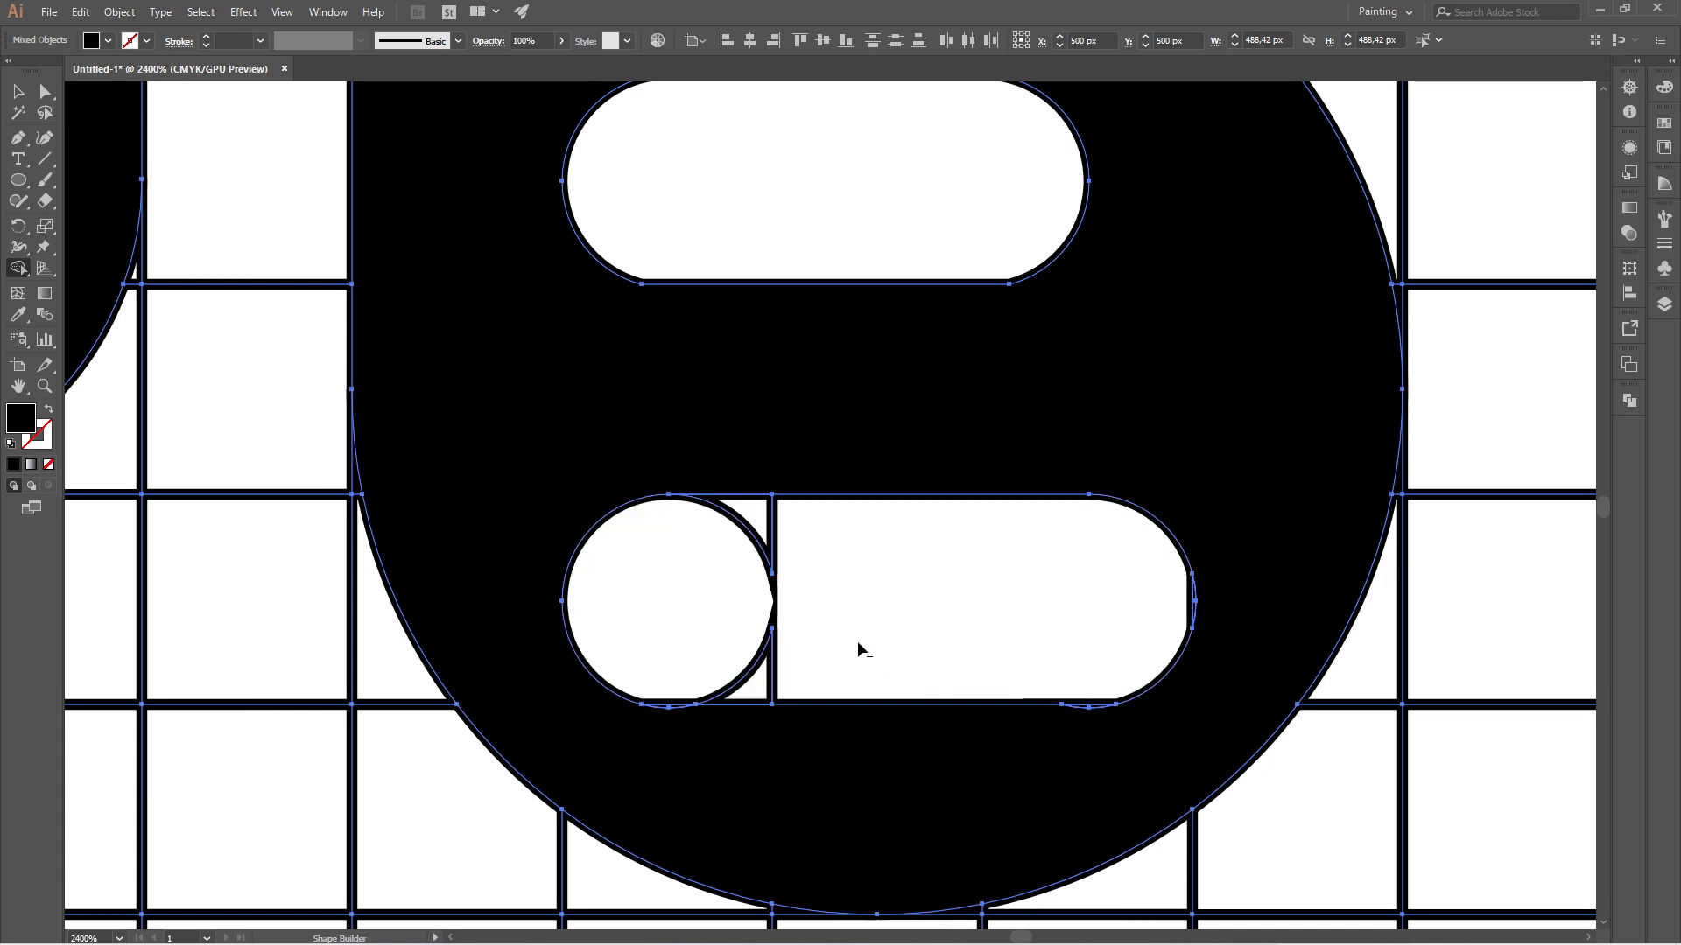
left_click_drag(782, 658, 734, 658)
left_click_drag(804, 532, 717, 537)
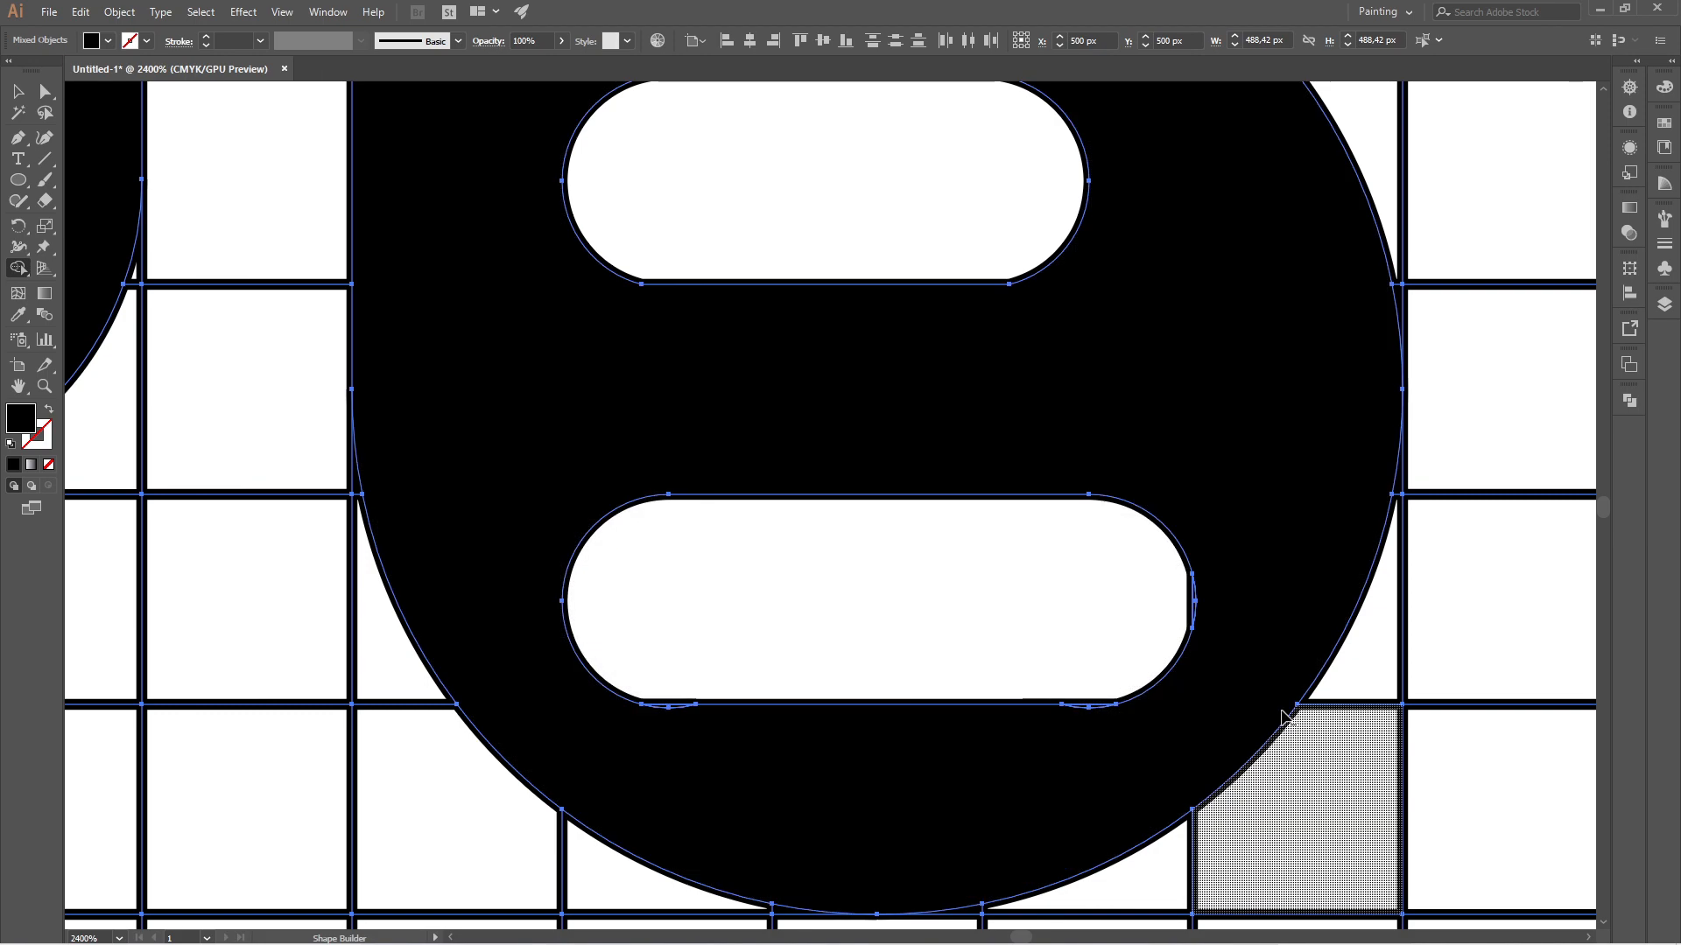
- Clear the sliver at the lower slot's right end and merge the two slivers along its lower edge into the black shape
scroll(1207, 616, "up", 3)
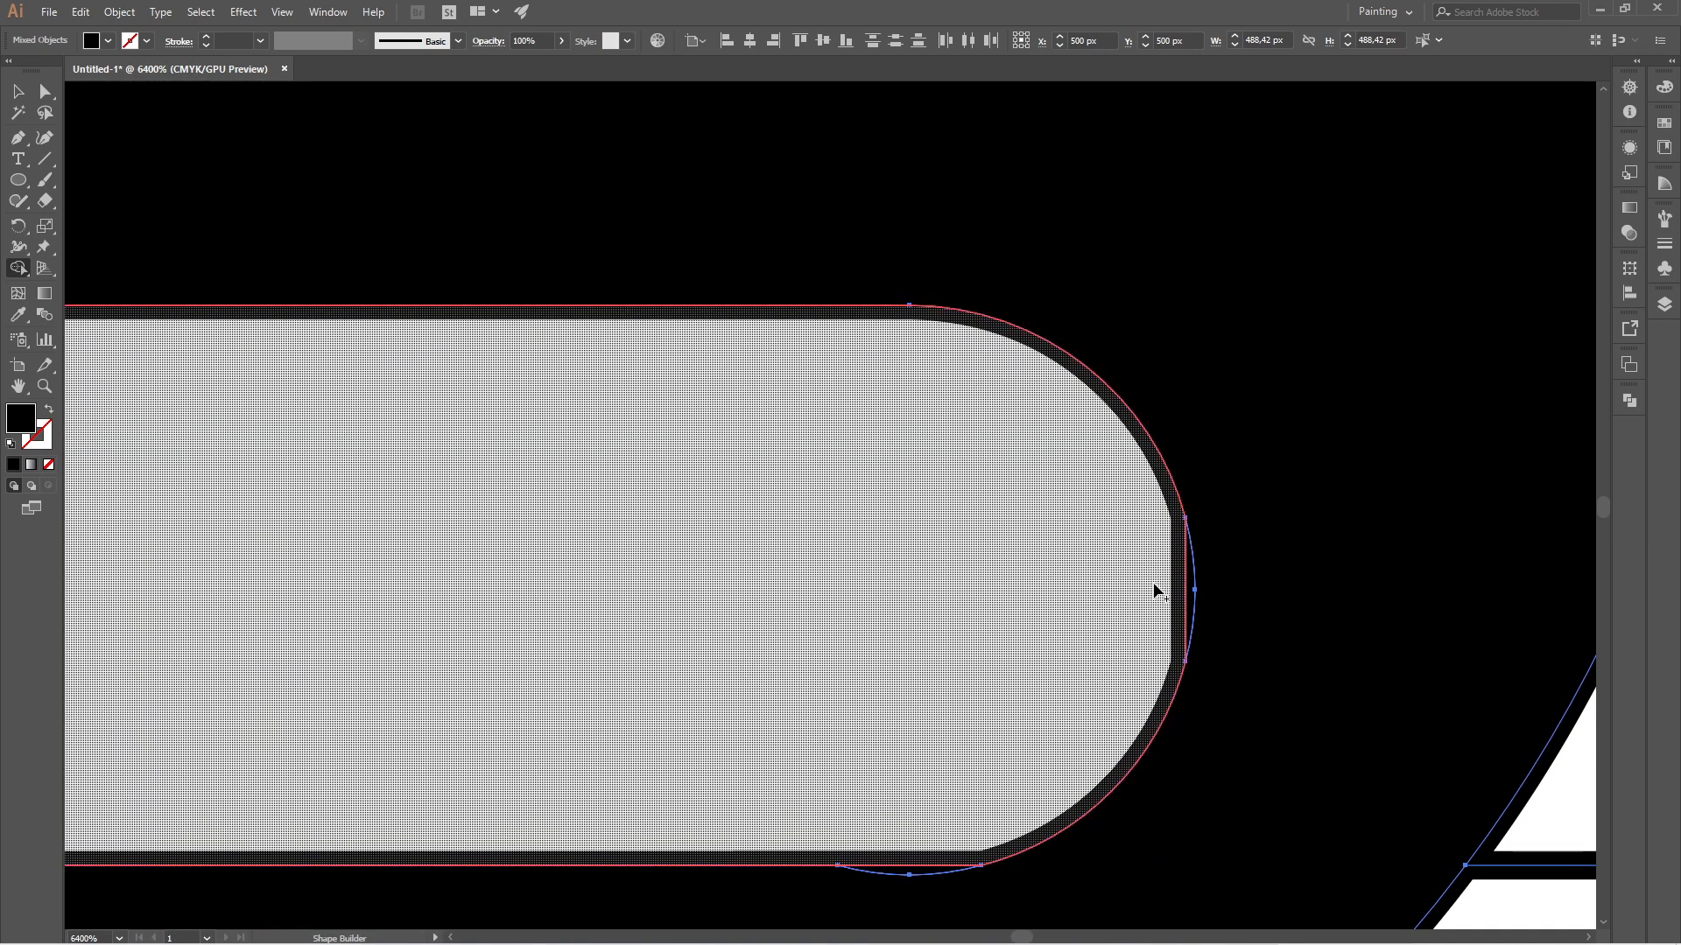
left_click(1190, 604)
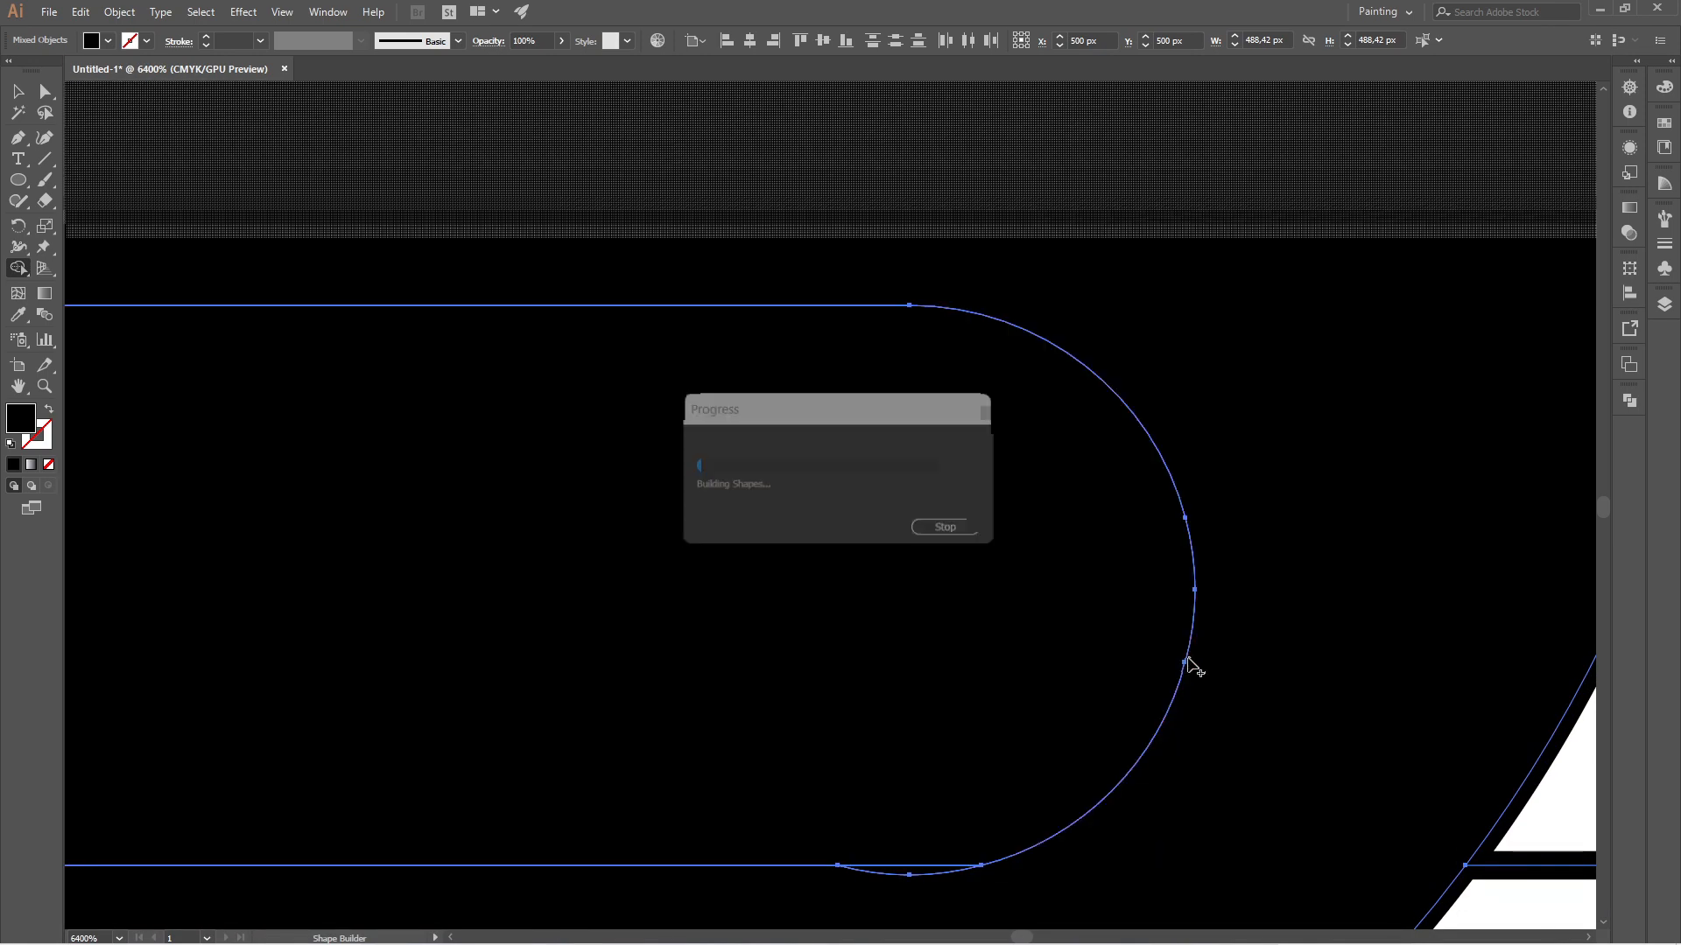
key("ctrl+z")
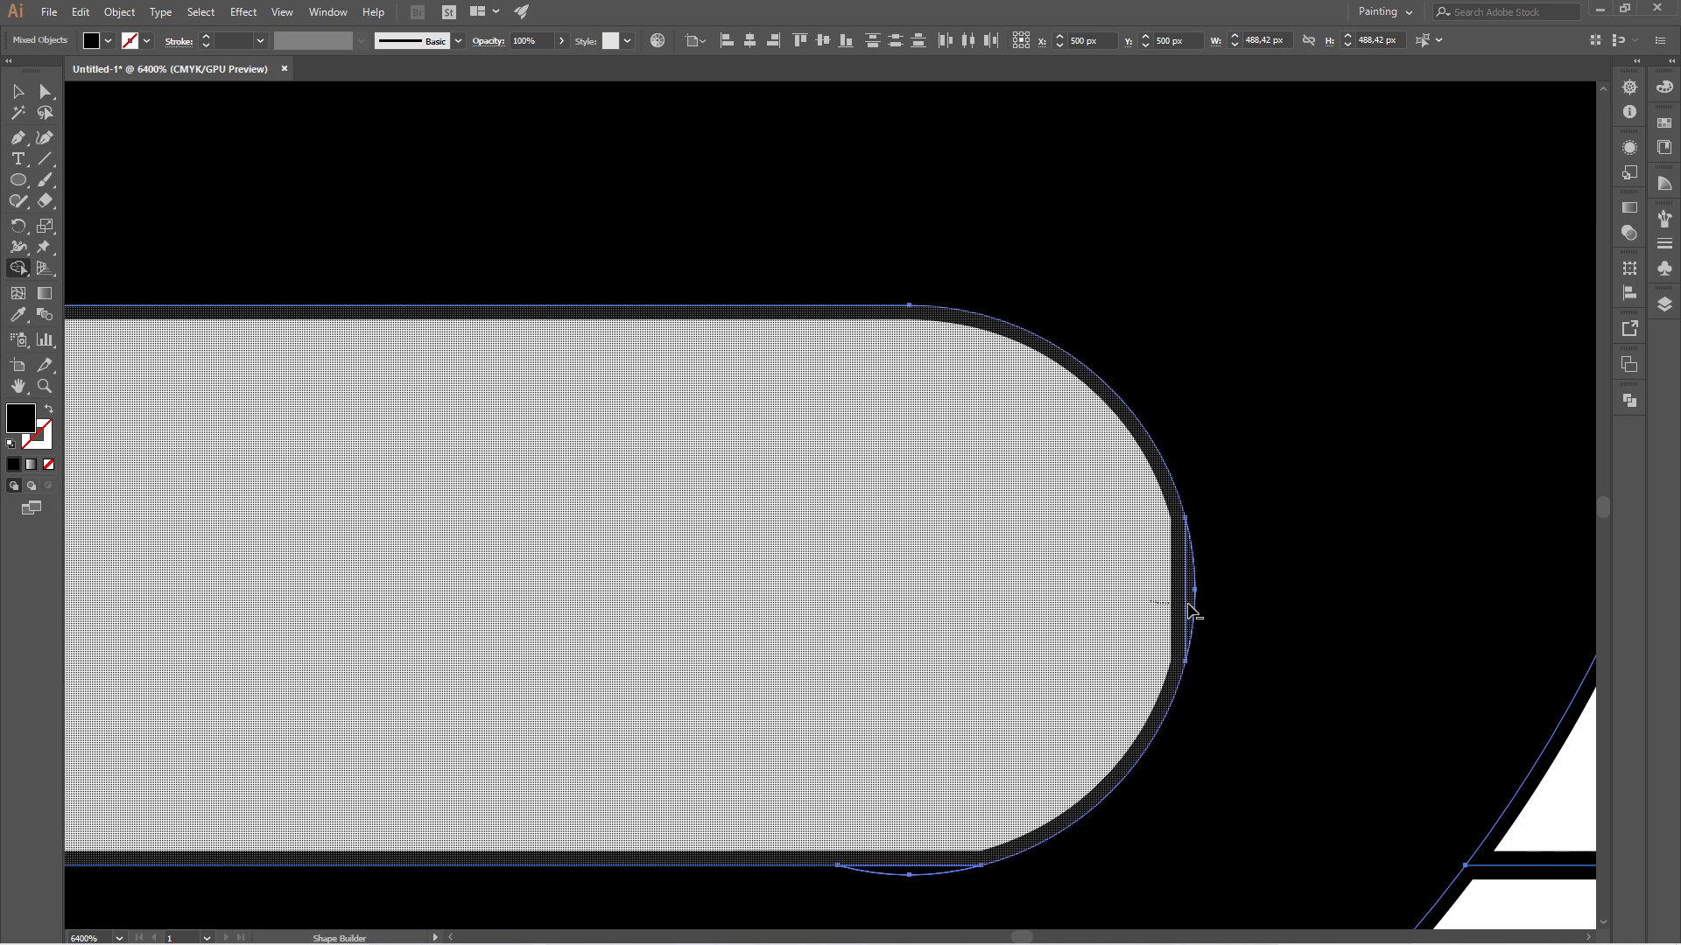
scroll(1095, 536, "down", 5)
scroll(350, 700, "up", 6)
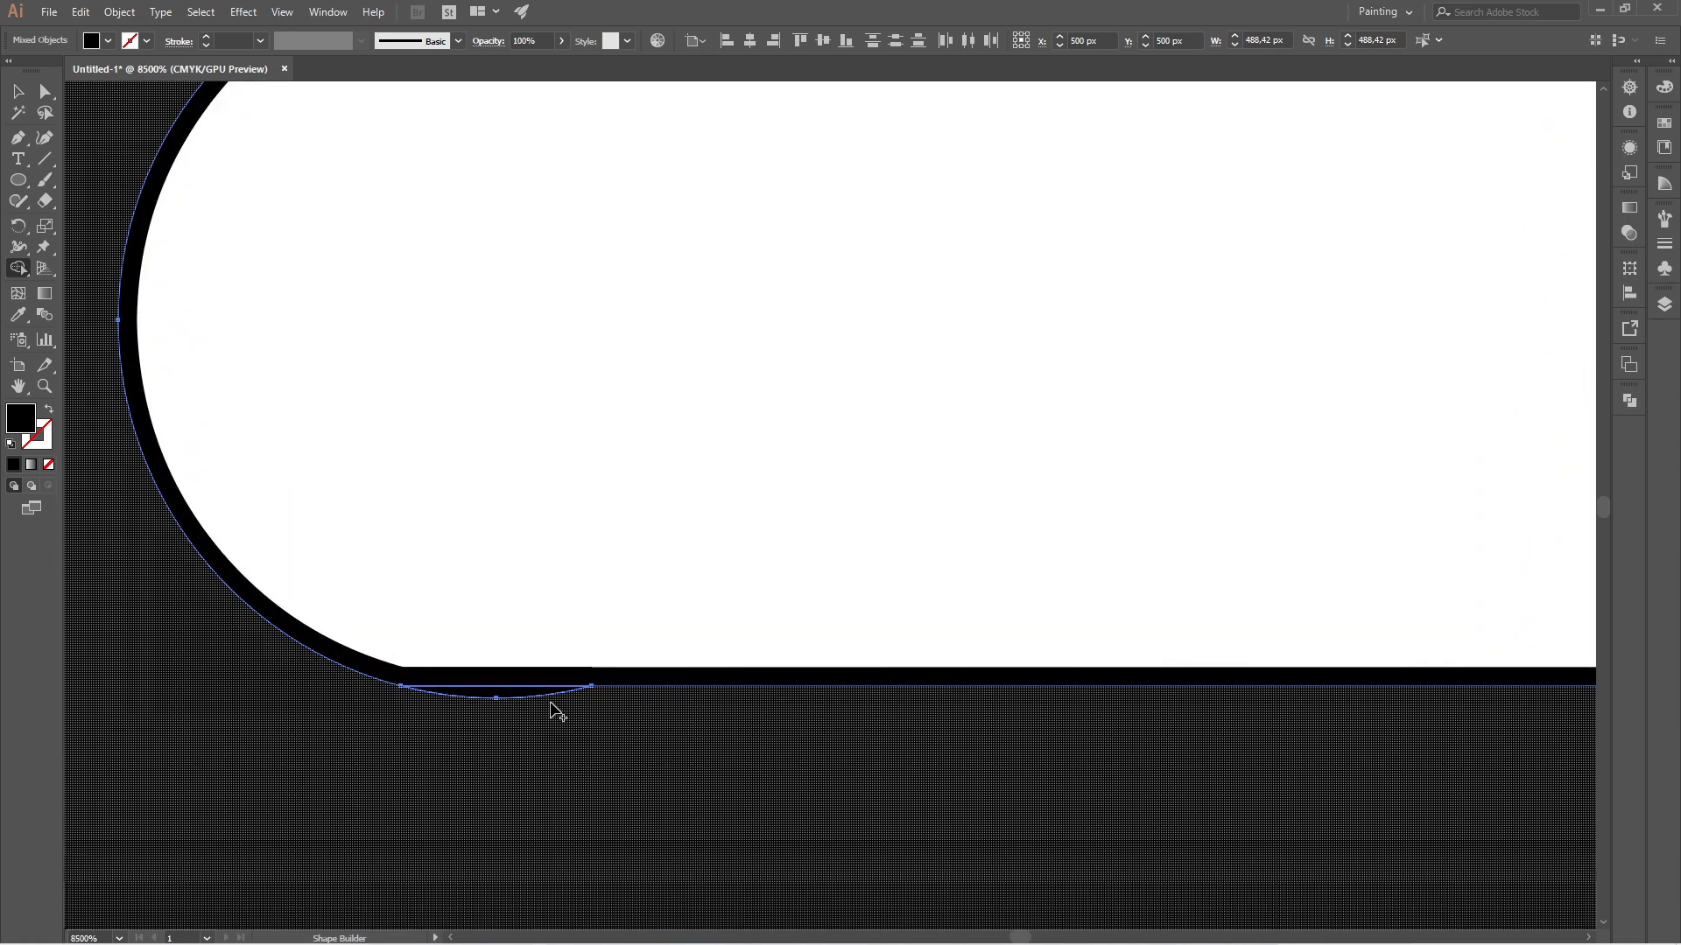
scroll(538, 696, "down", 3)
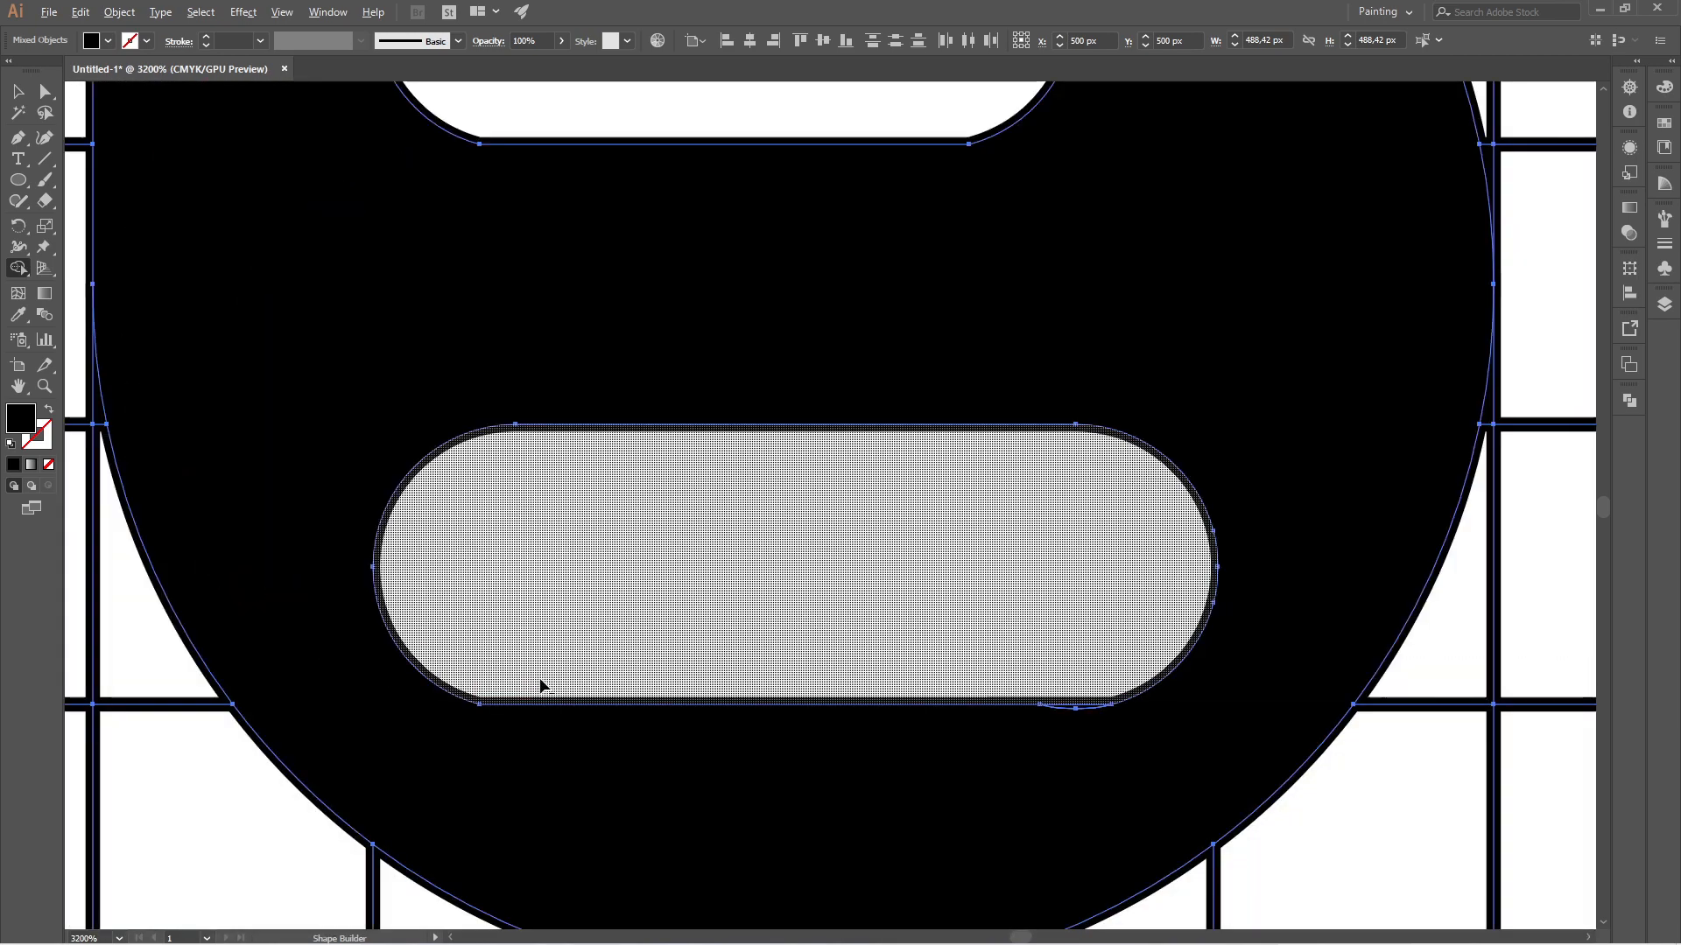
scroll(858, 685, "up", 3)
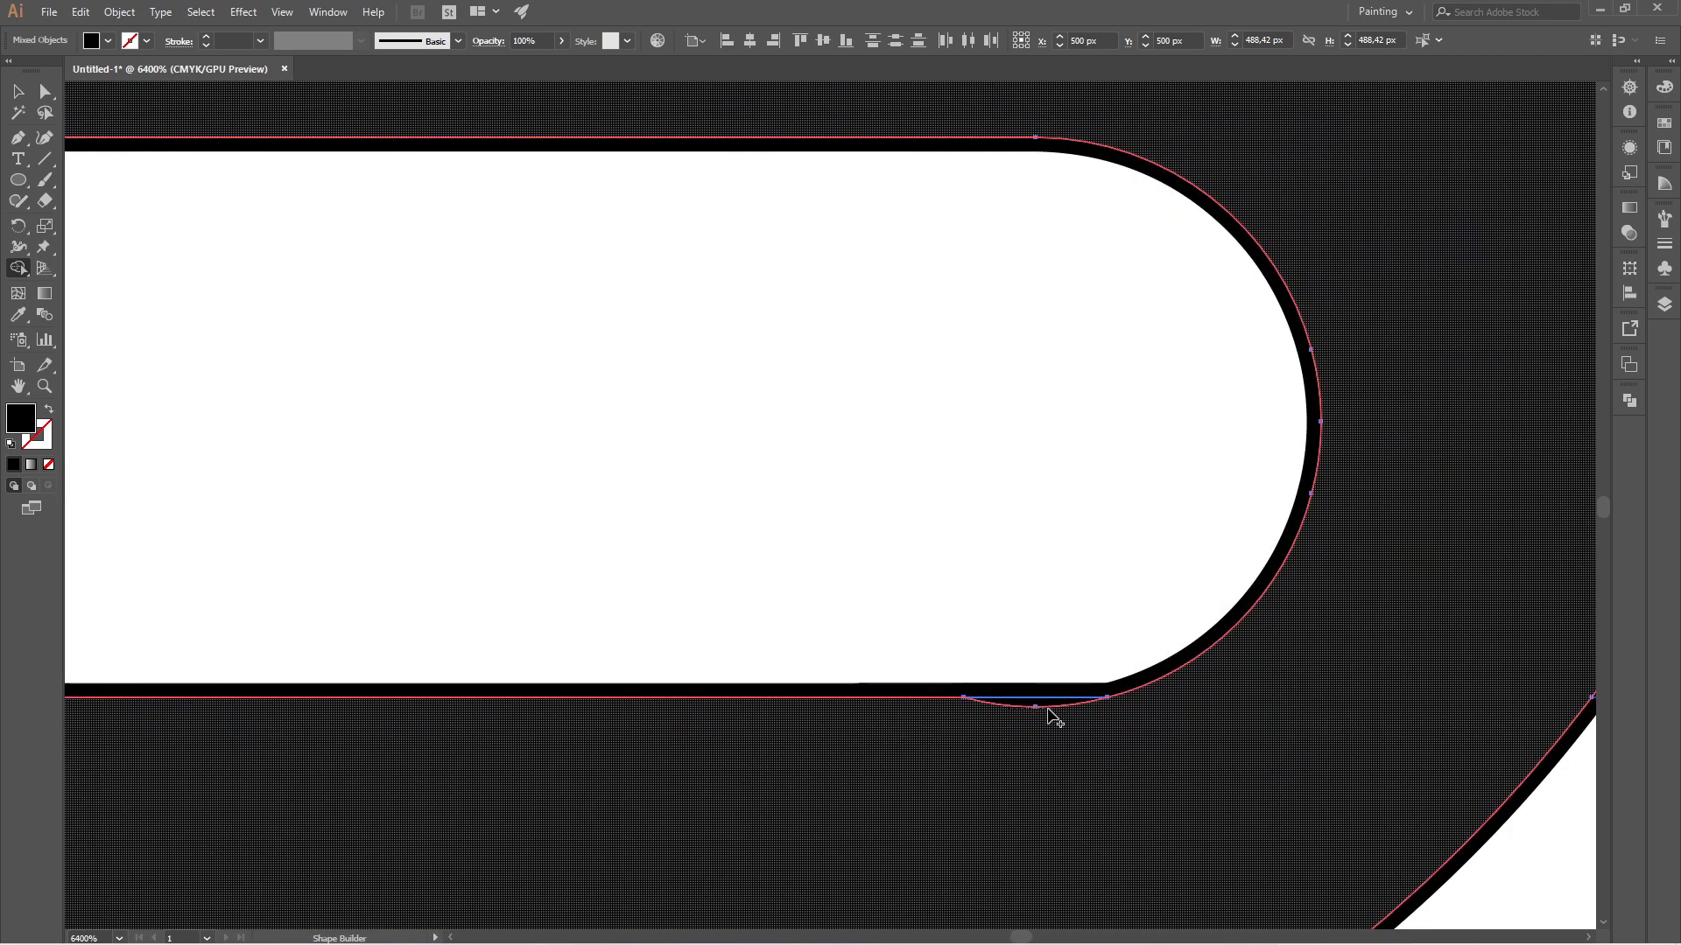
scroll(1062, 707, "down", 8)
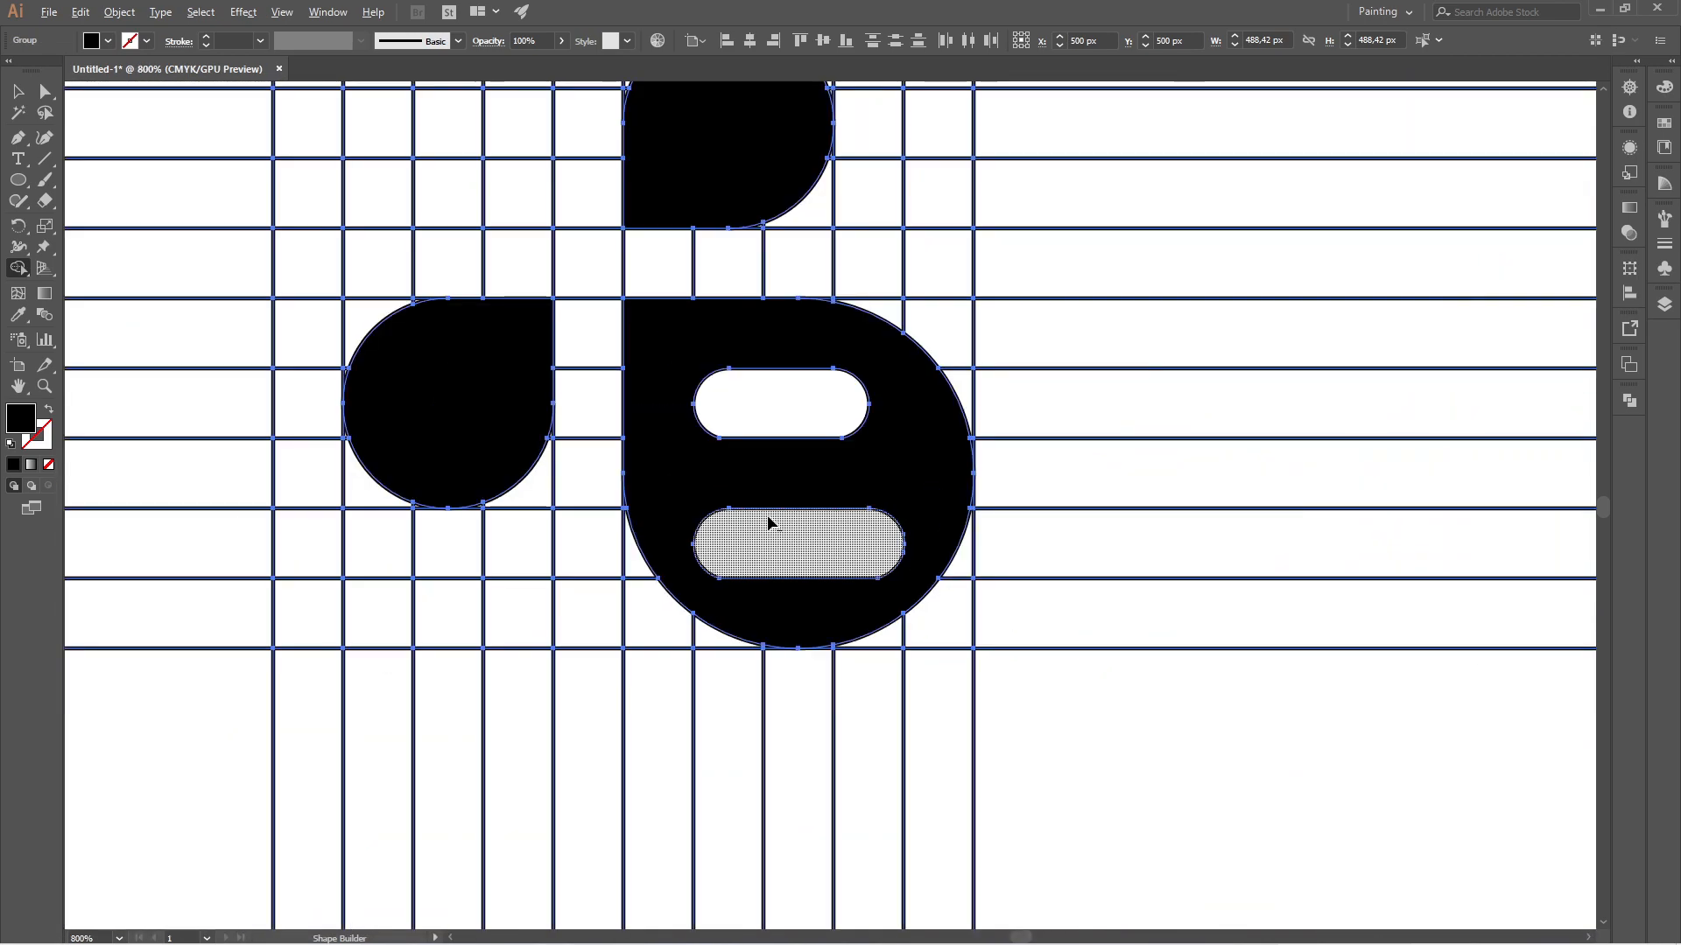
- Ungroup the horizontal grid lines and the merged black shapes, and leave everything deselected
scroll(781, 490, "down", 2)
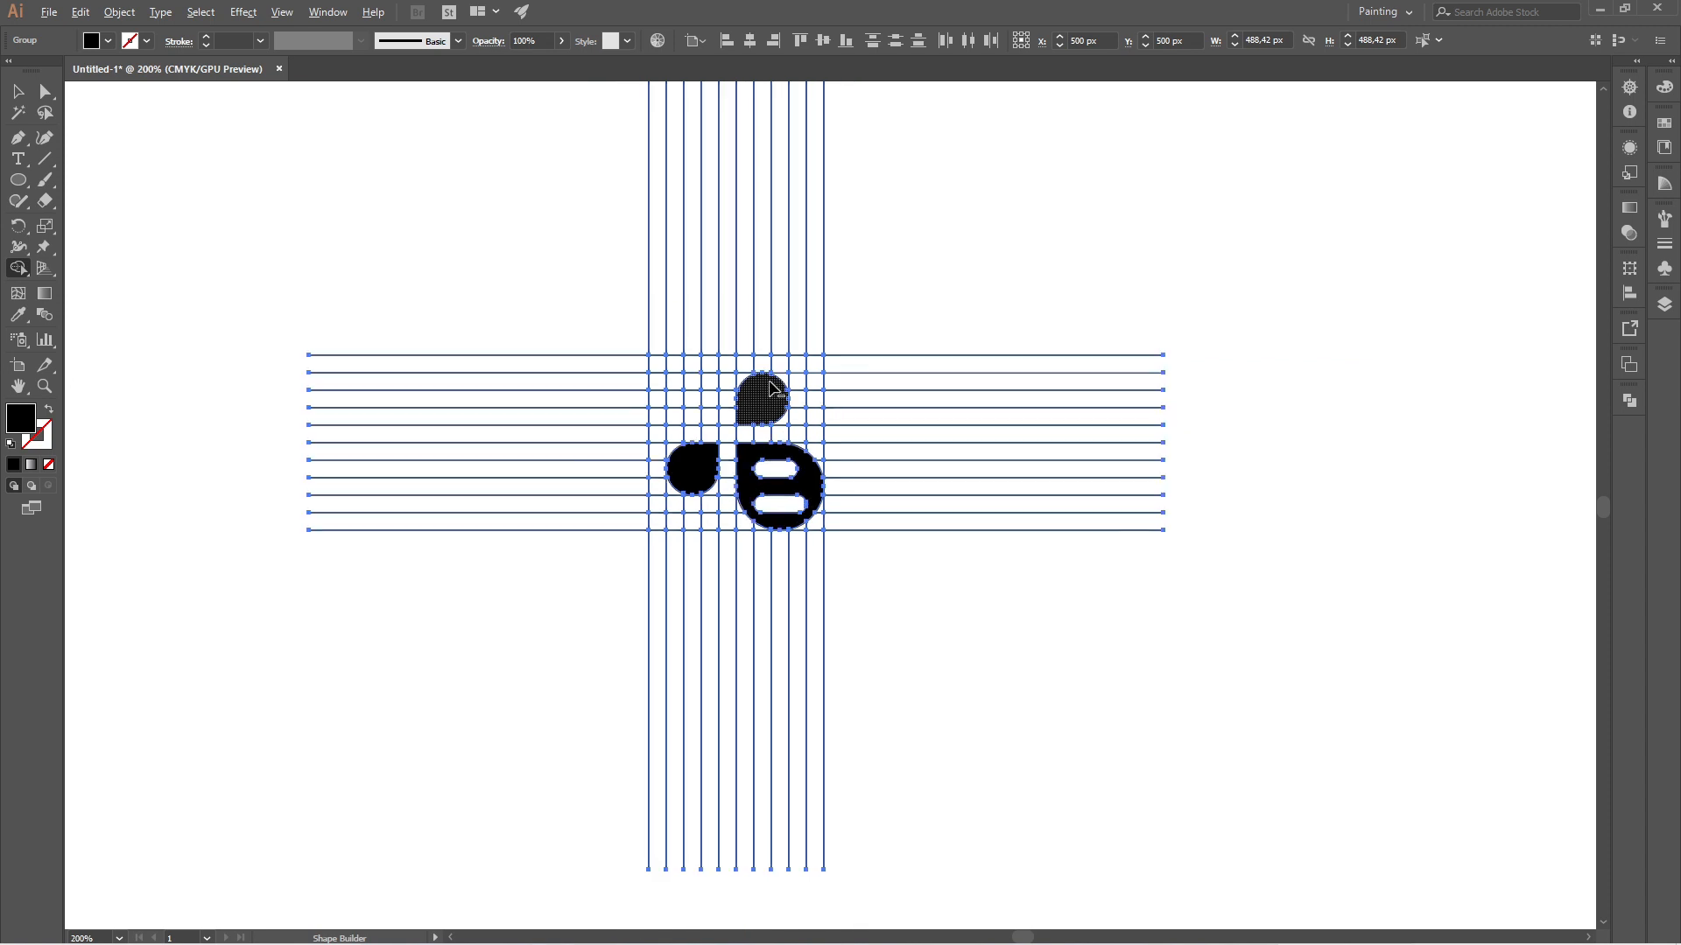
left_click(18, 91)
left_click(656, 449)
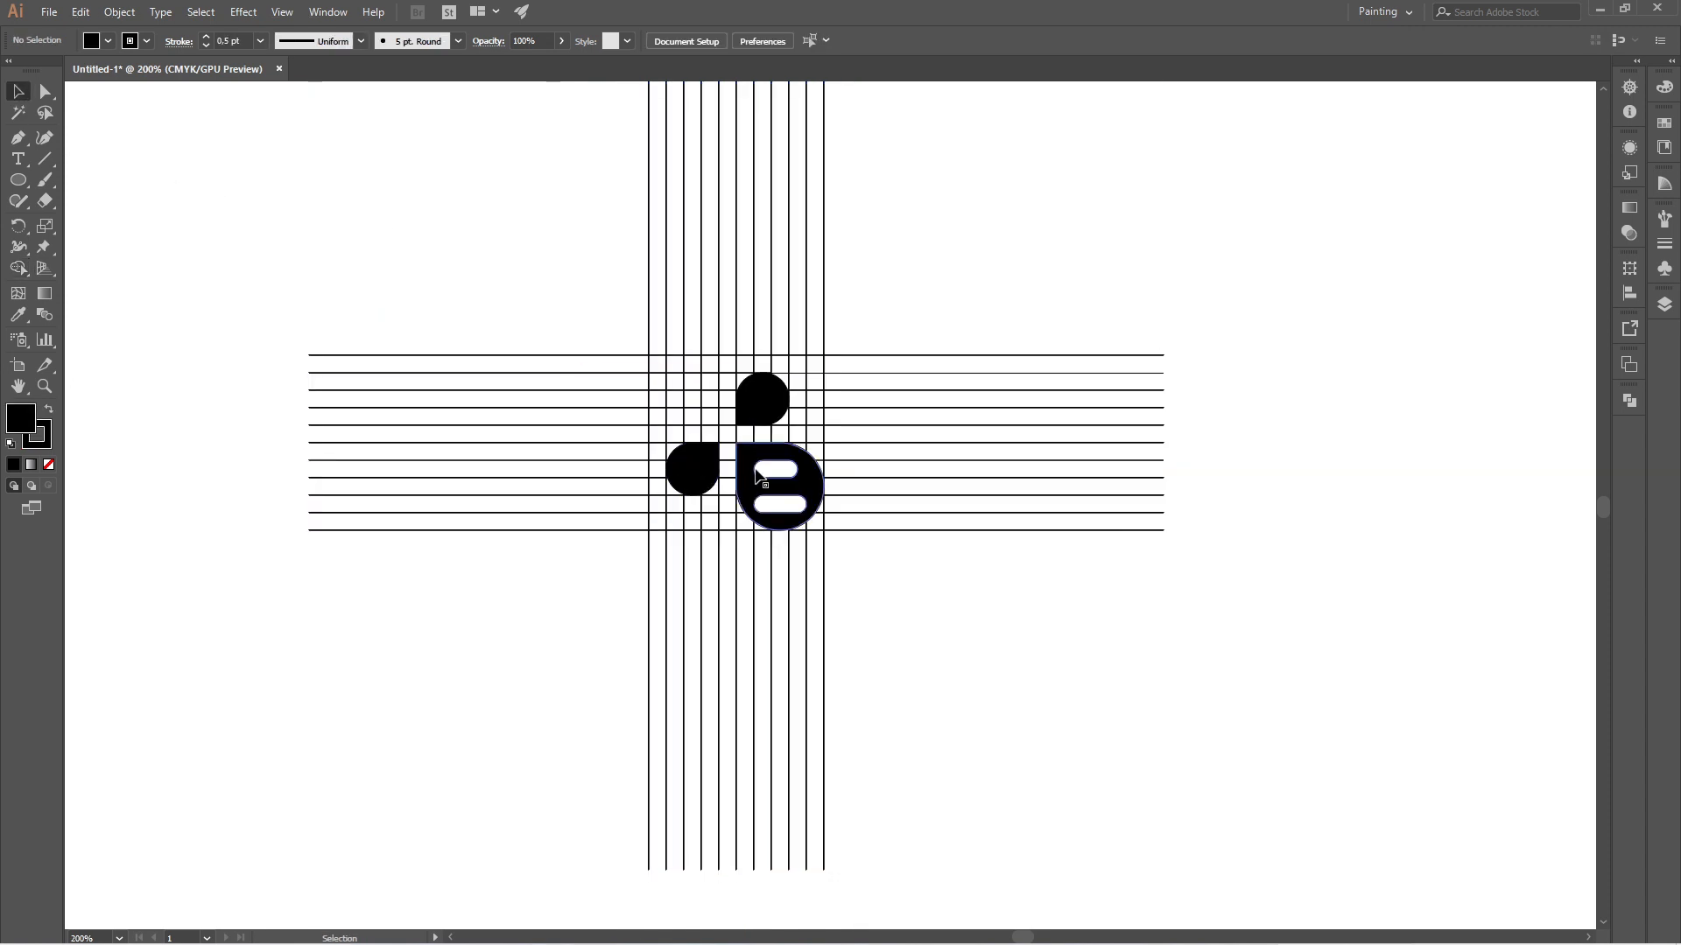
left_click(857, 512)
right_click(821, 487)
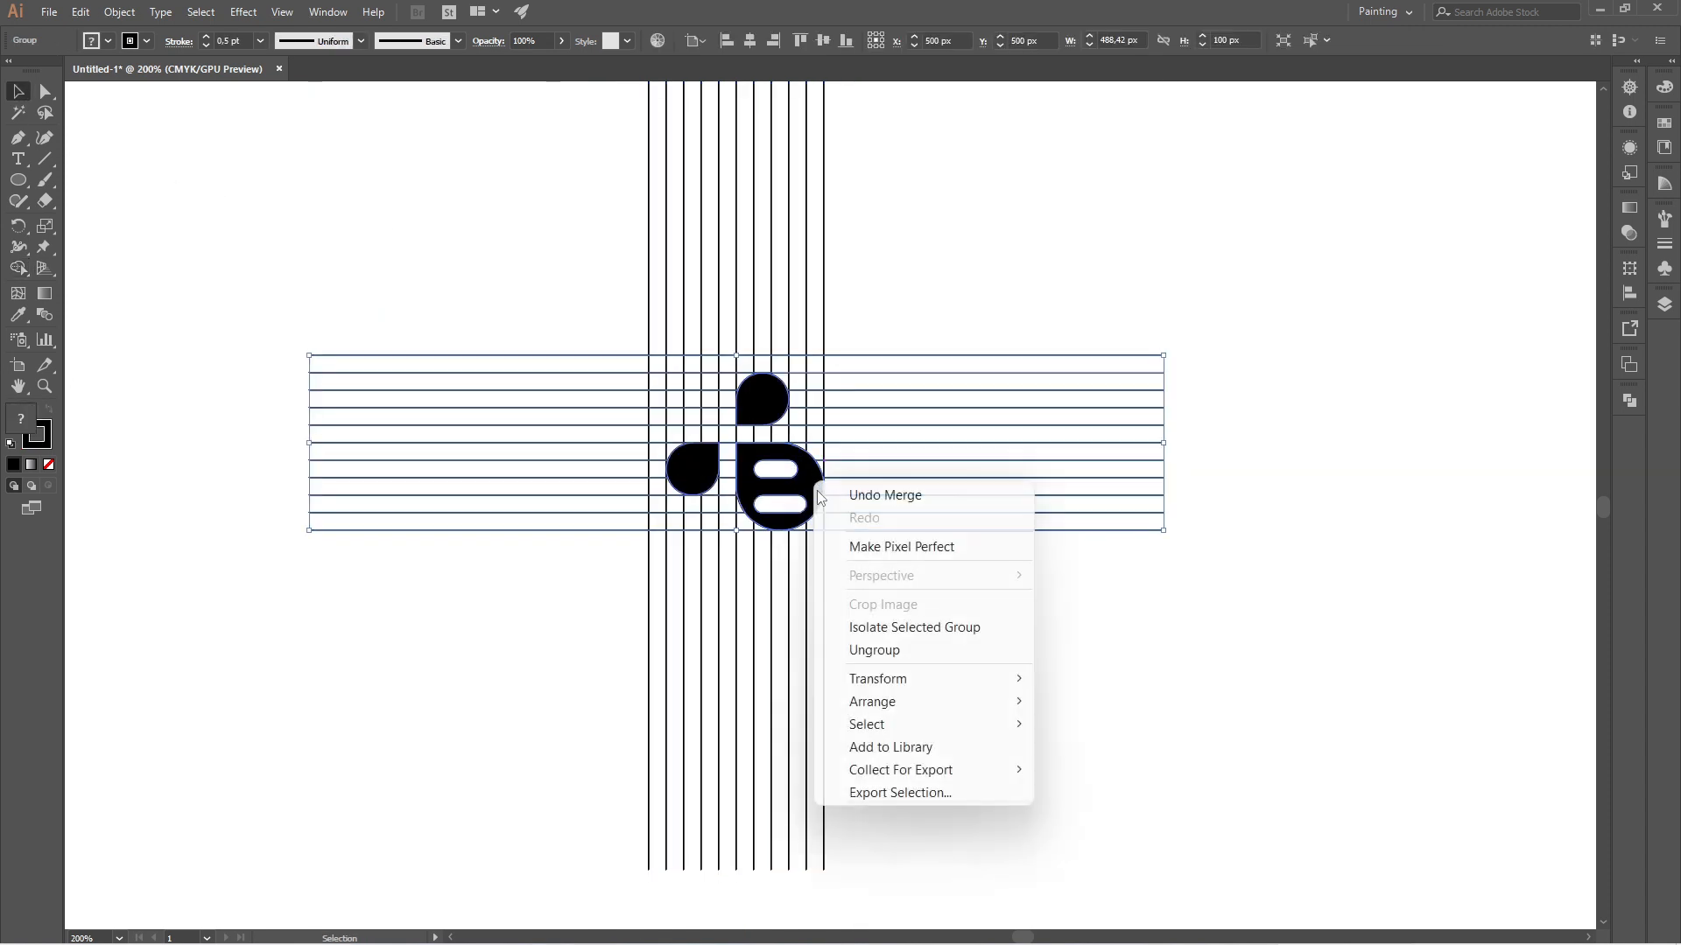
left_click(913, 653)
left_click(982, 604)
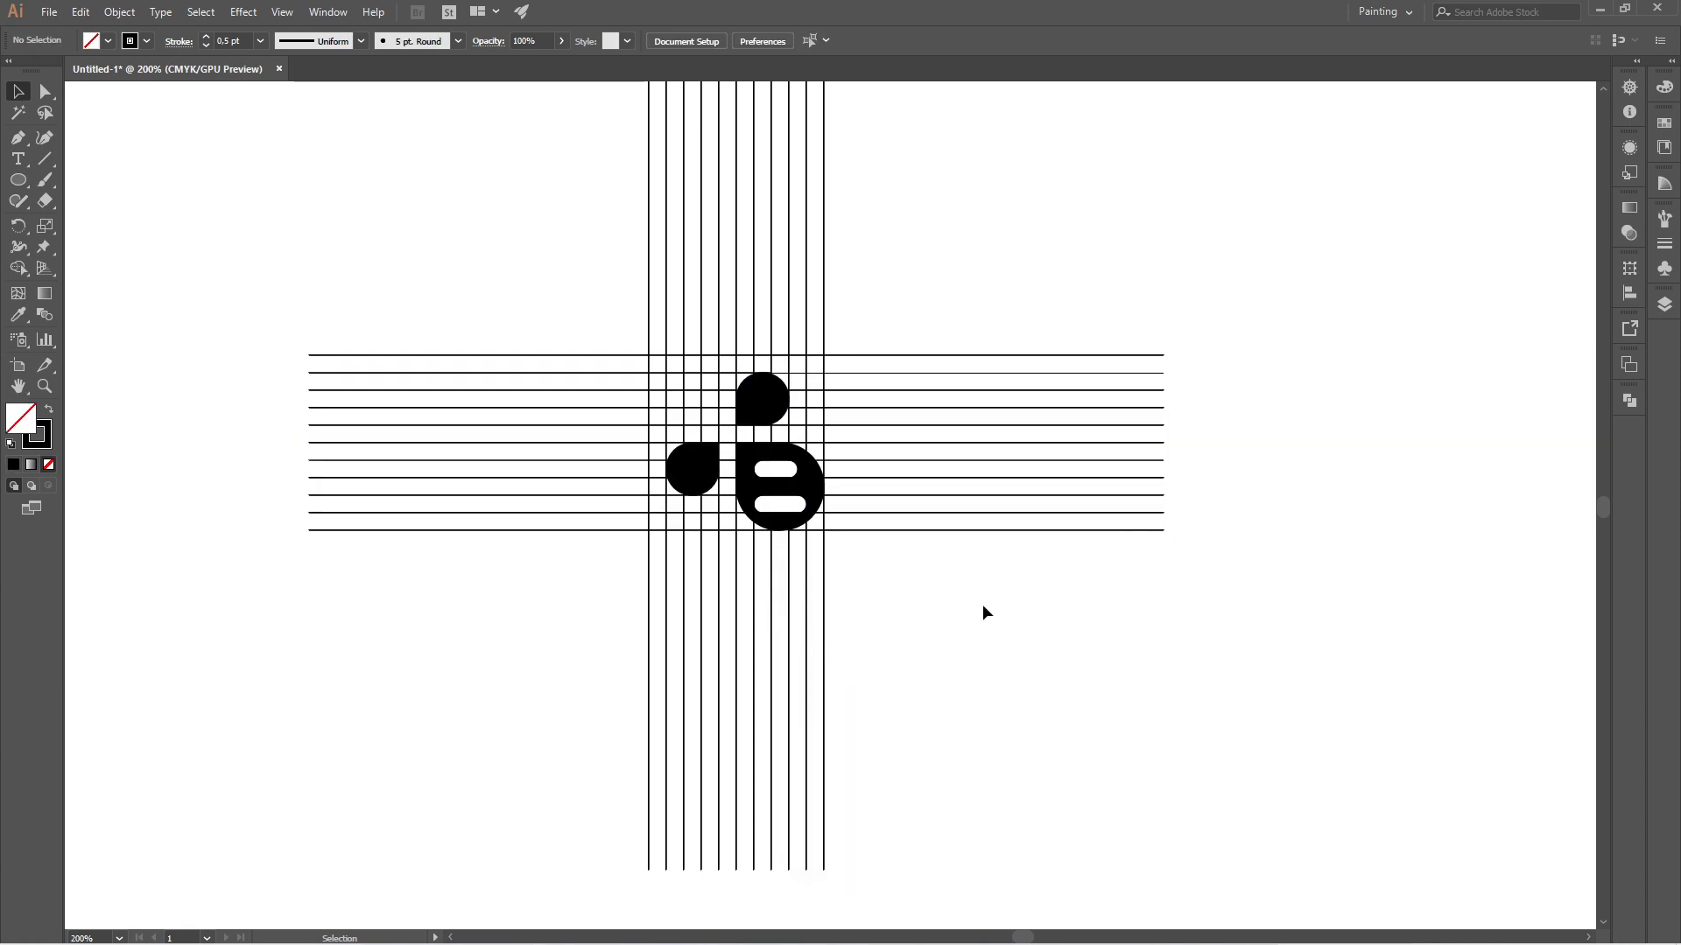
- Cut the three black logo shapes, delete all the grid lines, and paste the shapes back in front at their original place
left_click(810, 485)
left_click(707, 478, "shift")
left_click(772, 418, "shift")
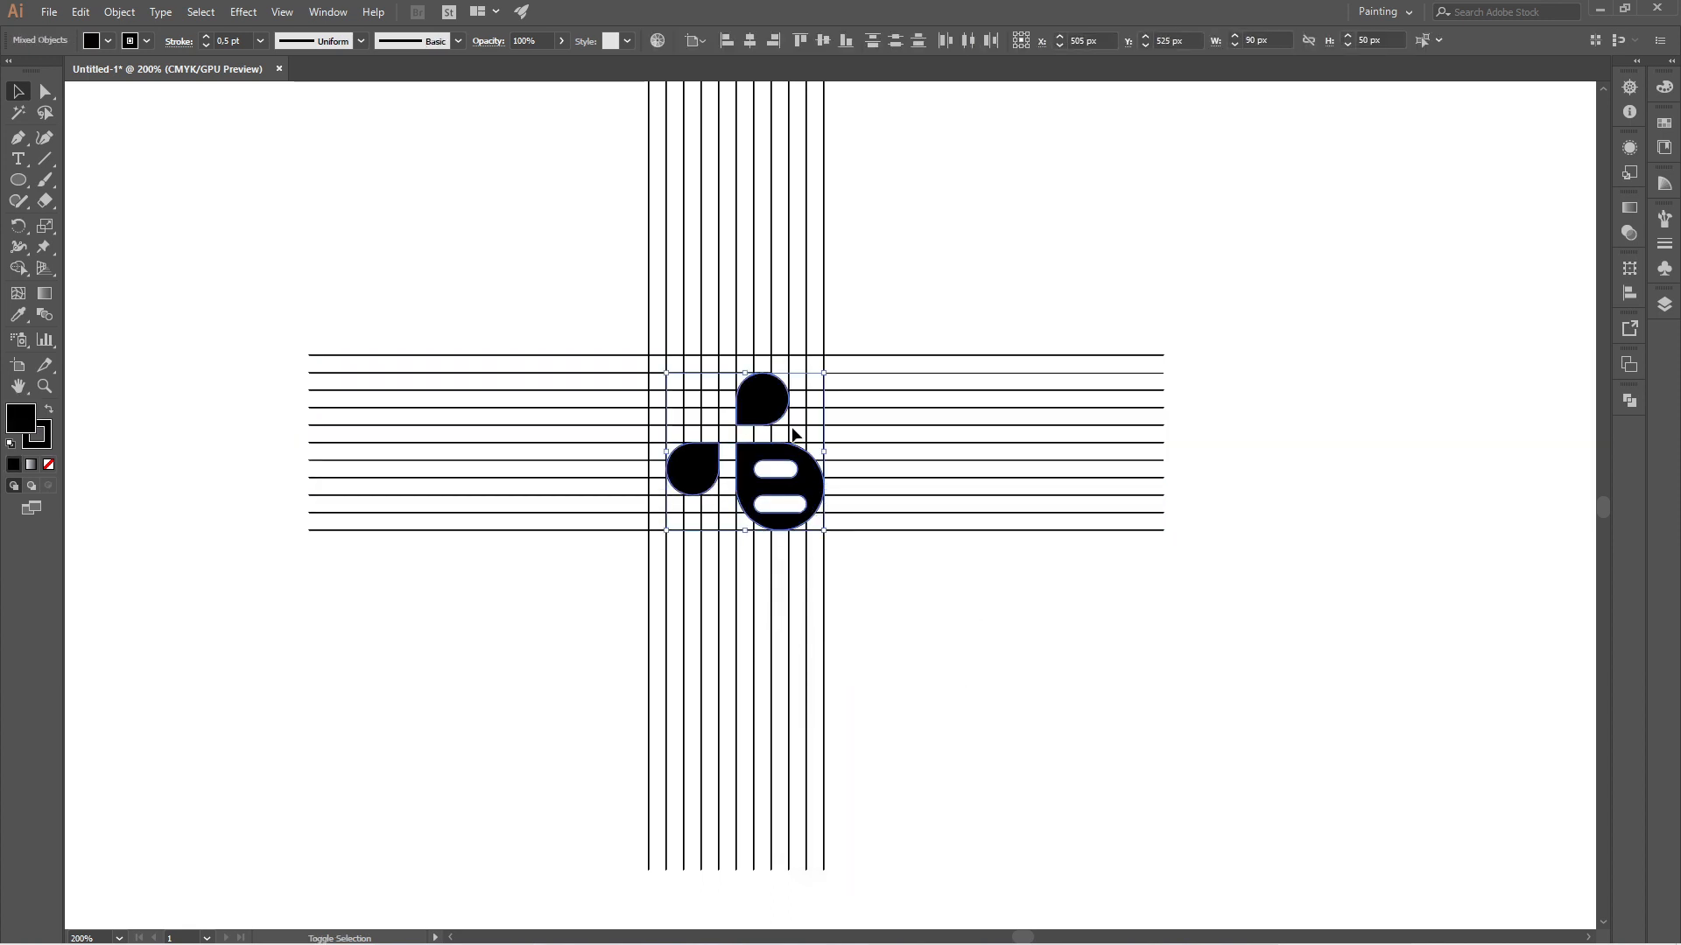
key("ctrl+x")
left_click_drag(549, 307, 1027, 649)
key("Delete")
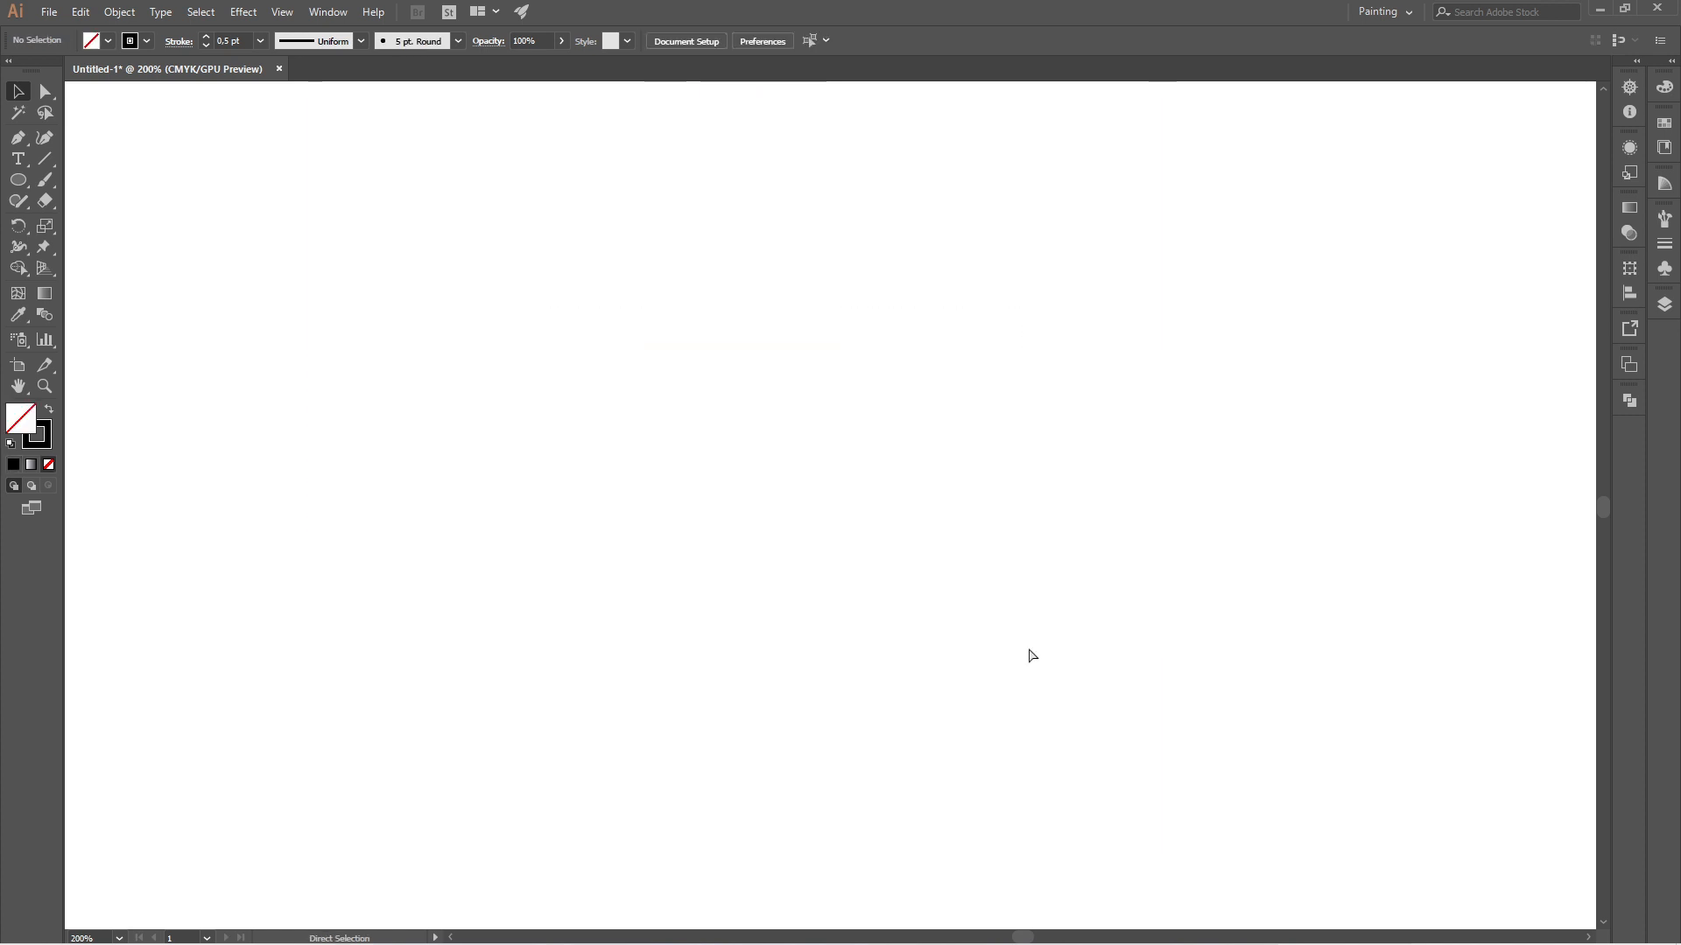
key("ctrl+f")
left_click(917, 649)
- Expand the fills and strokes of the three black logo shapes
left_click_drag(549, 310, 914, 575)
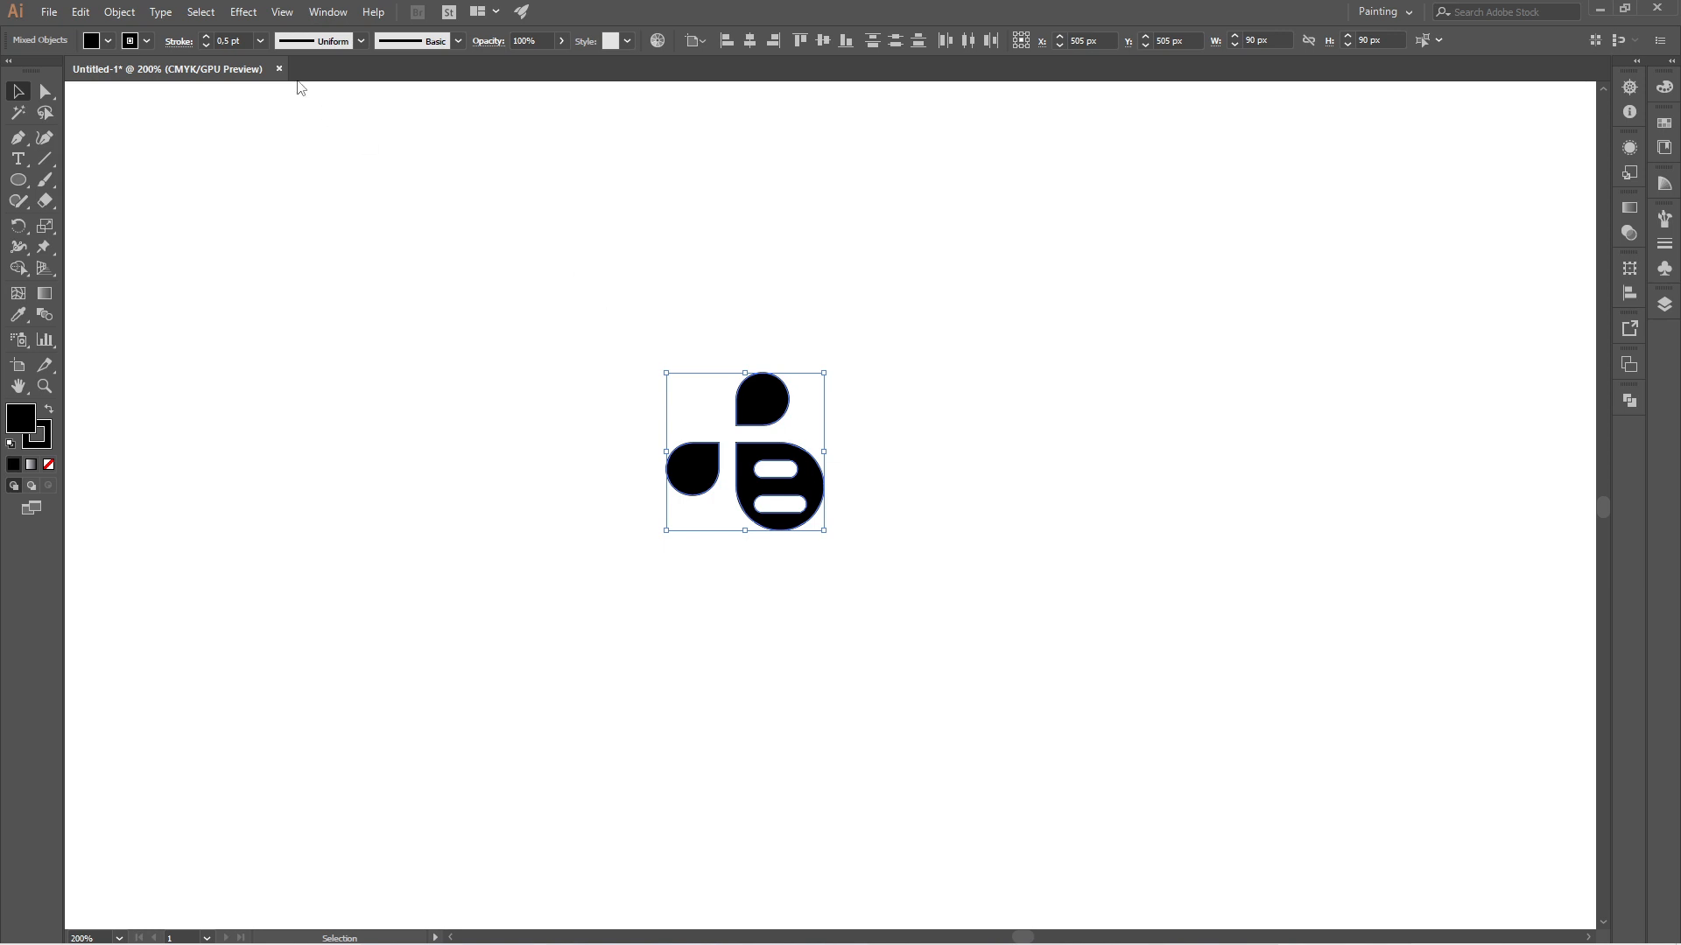
left_click(120, 12)
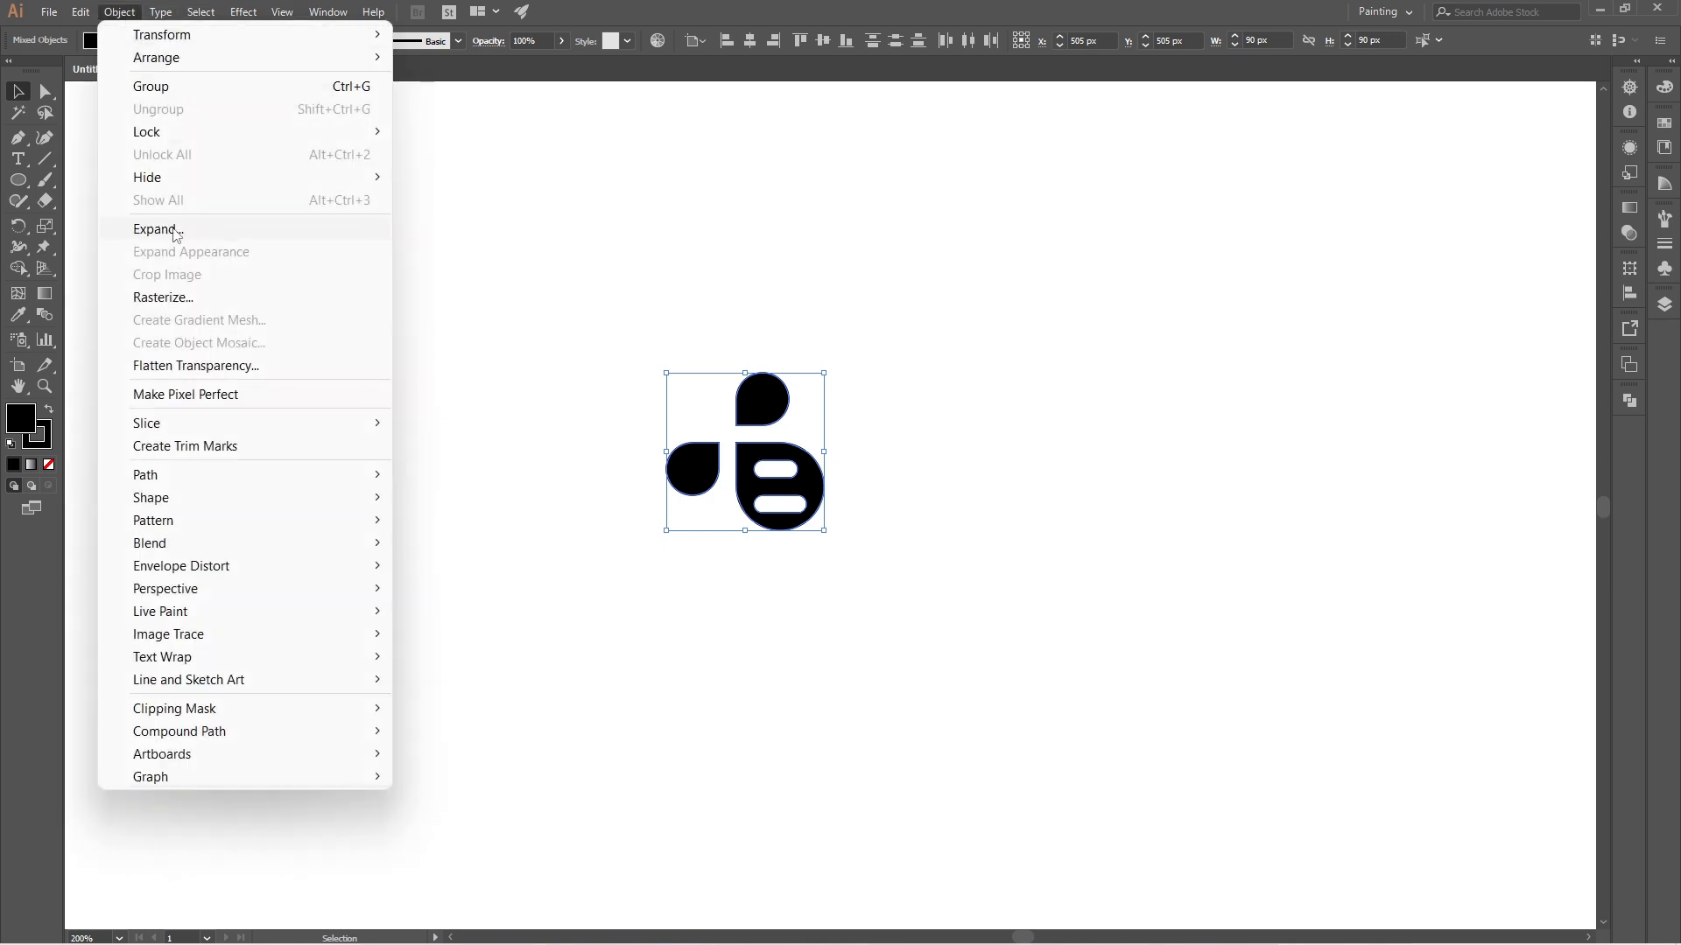
left_click(156, 229)
left_click(195, 369)
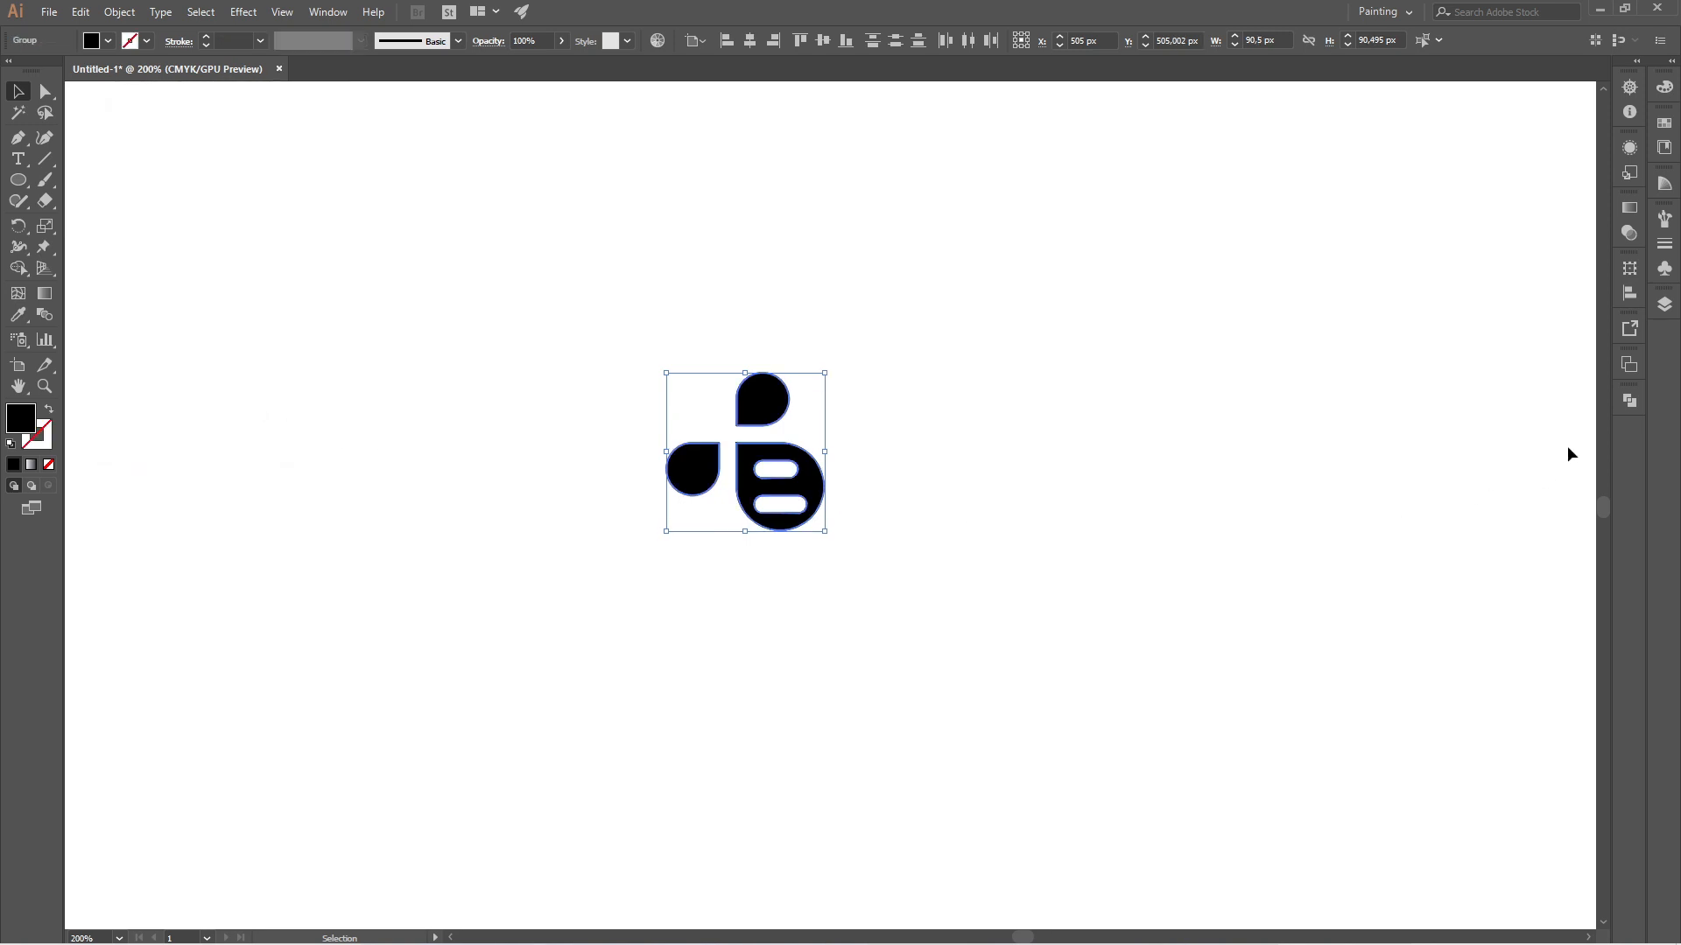
- Unite the expanded logo pieces with the Pathfinder and leave them deselected
left_click(329, 12)
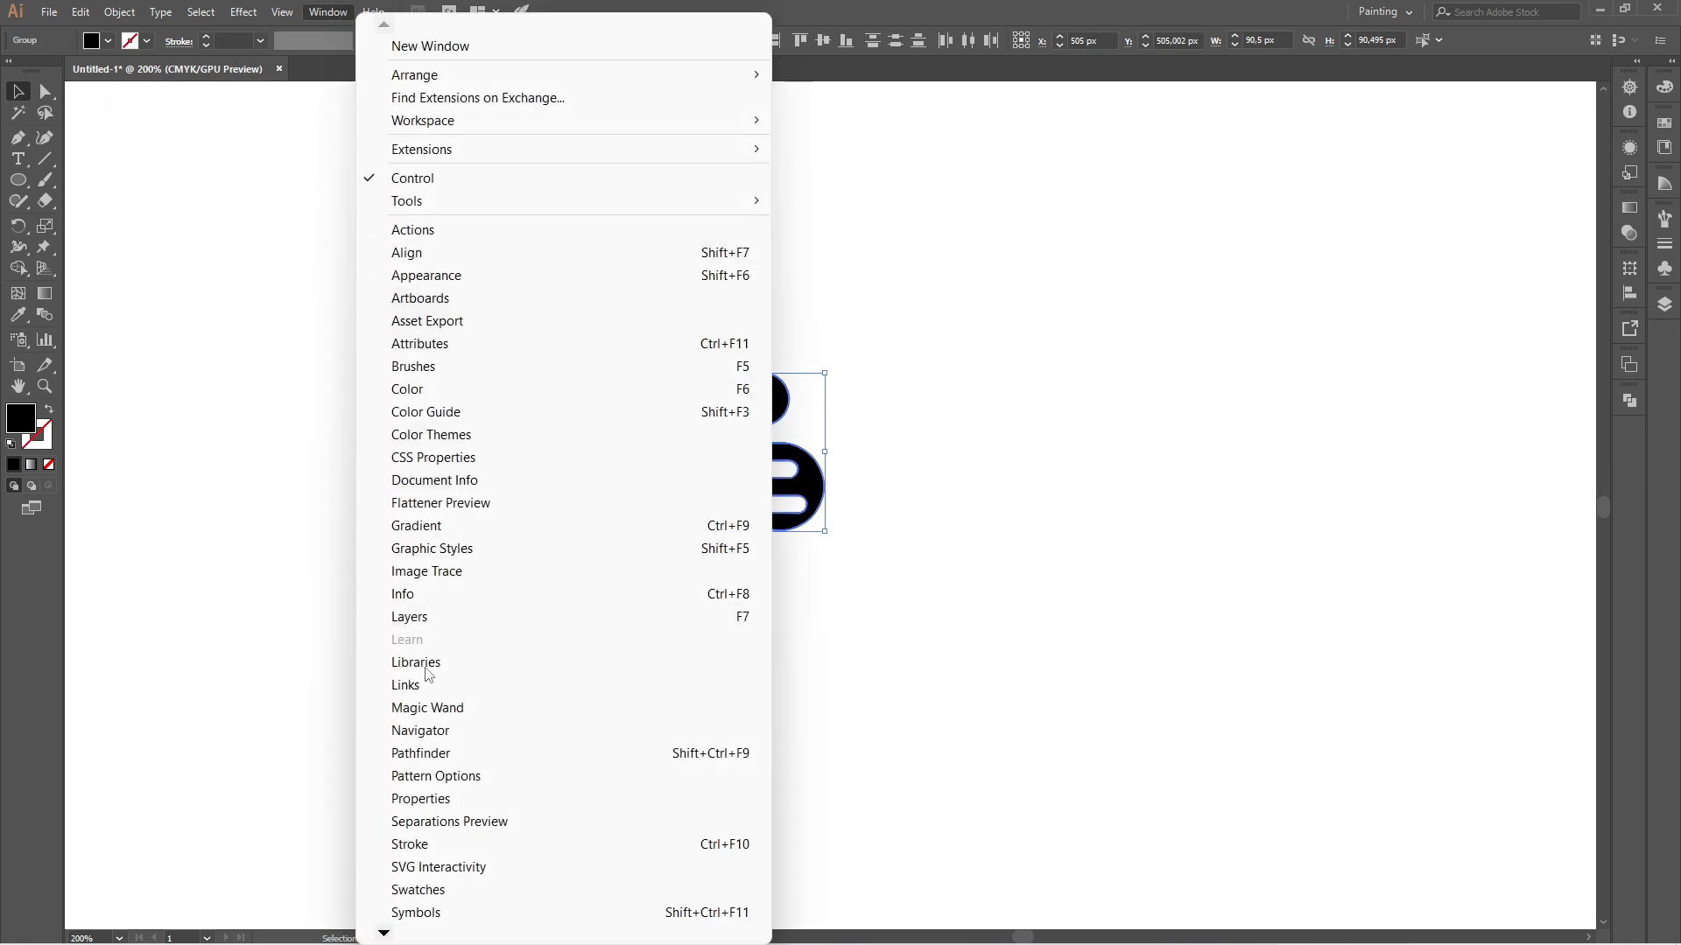
left_click(495, 755)
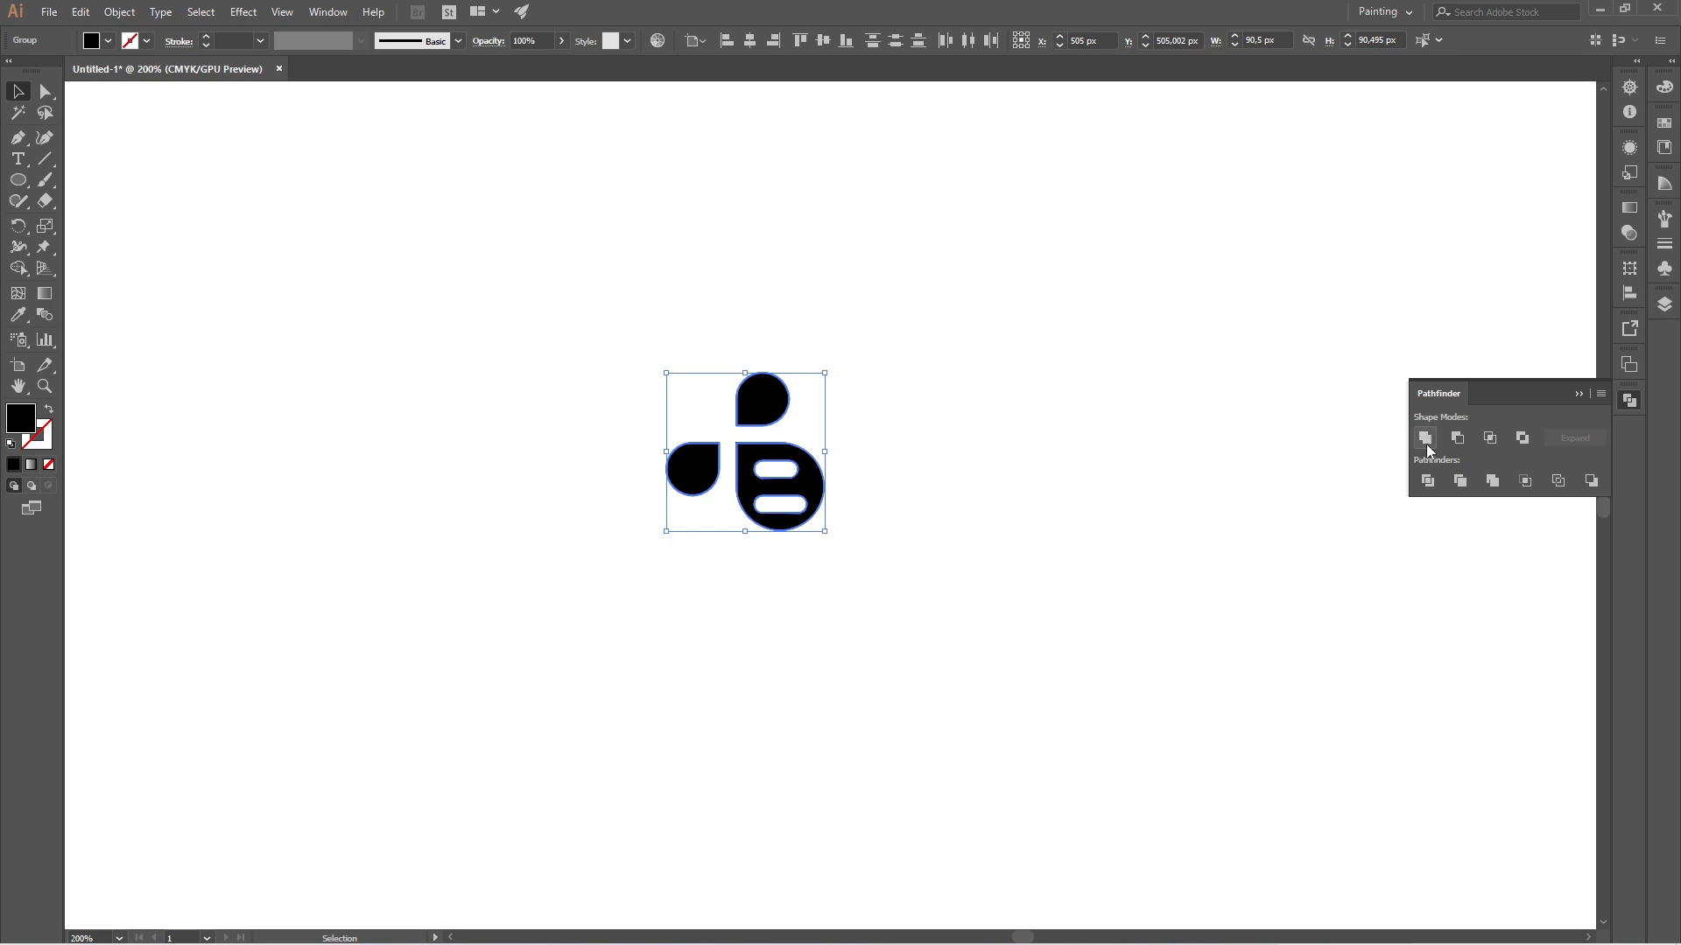
left_click(1427, 444)
left_click(1065, 465)
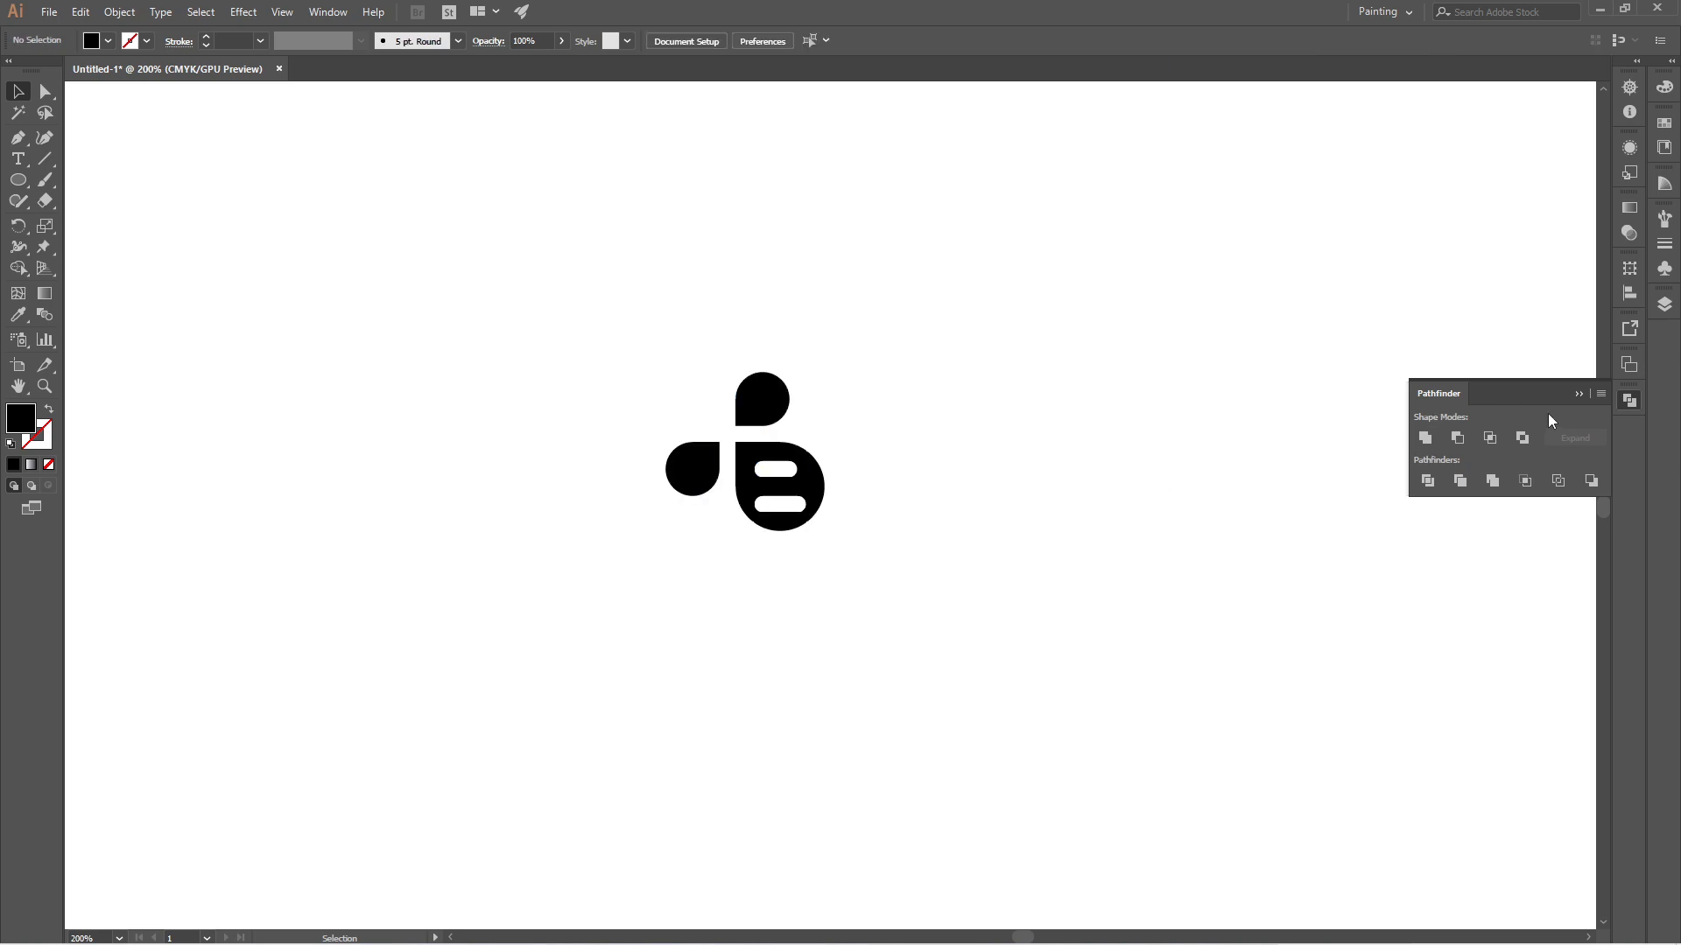
left_click(1584, 395)
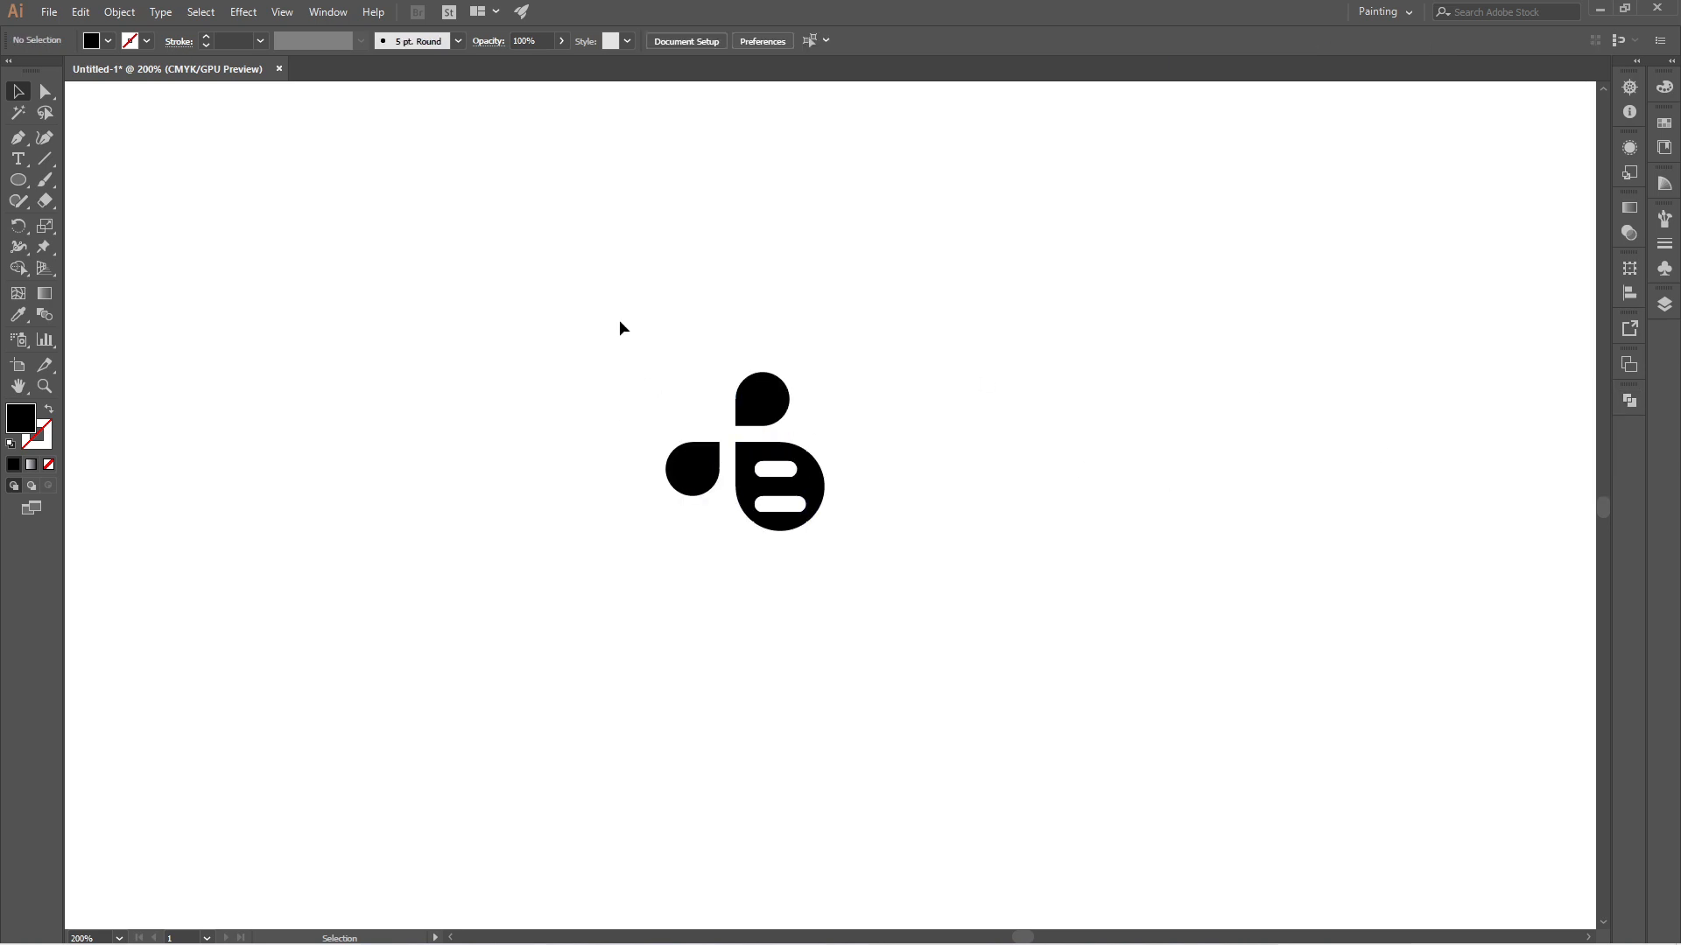
- Fill the whole logo with the orange colour FDB012
left_click_drag(604, 290, 987, 625)
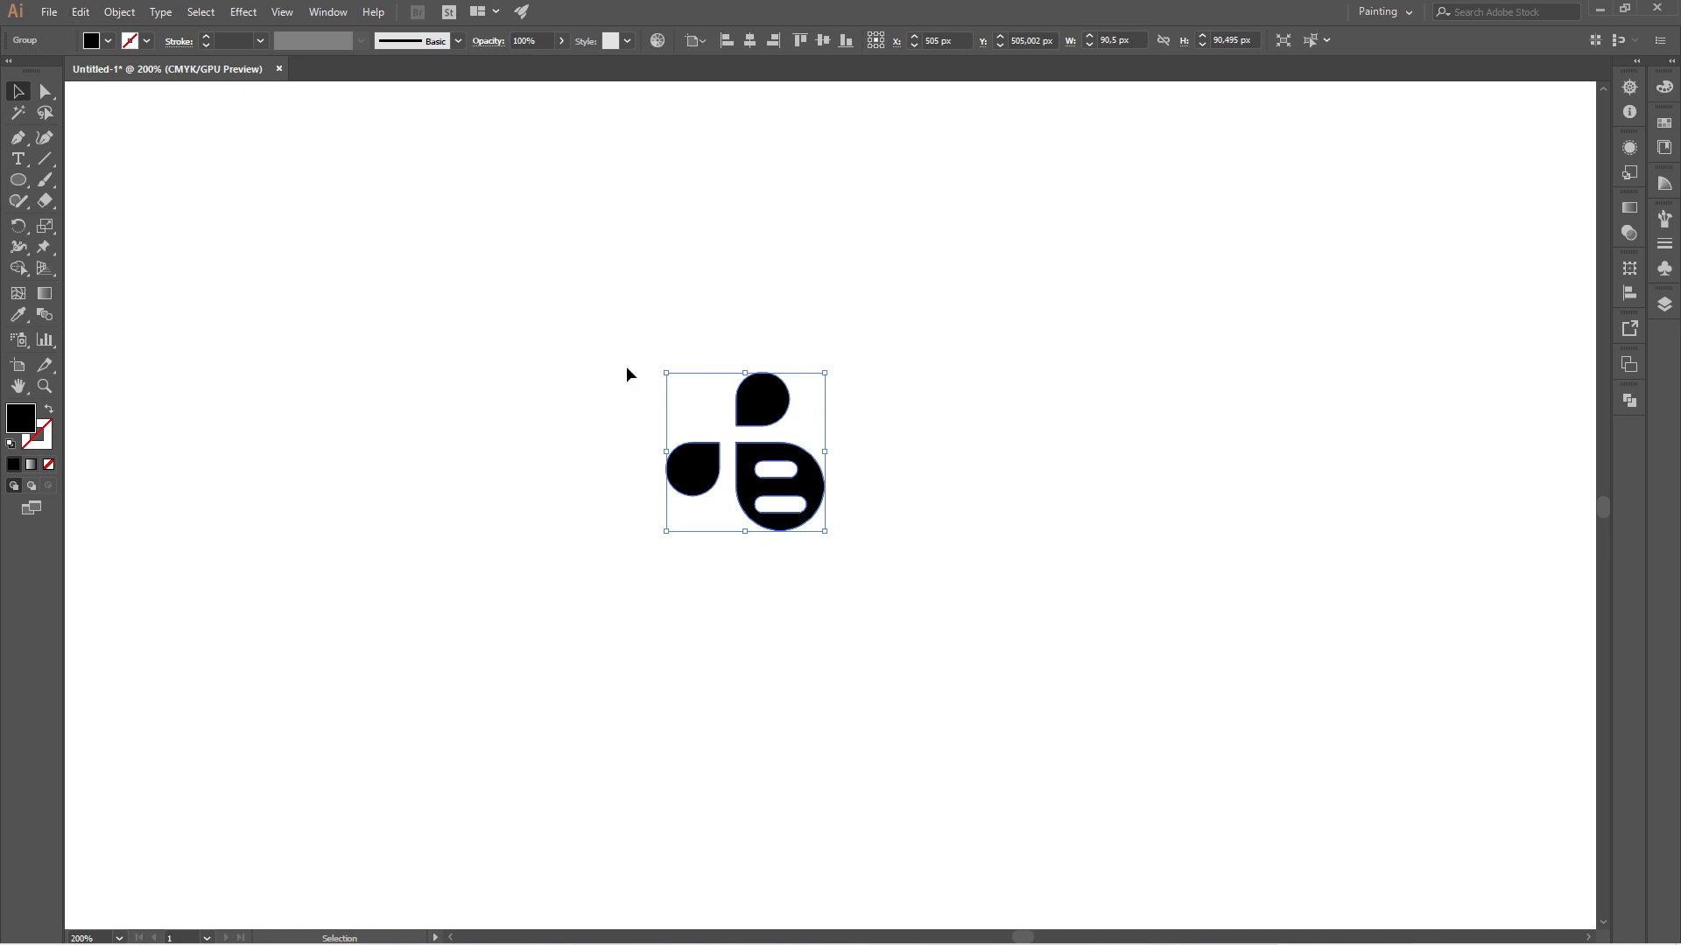
left_click(596, 354)
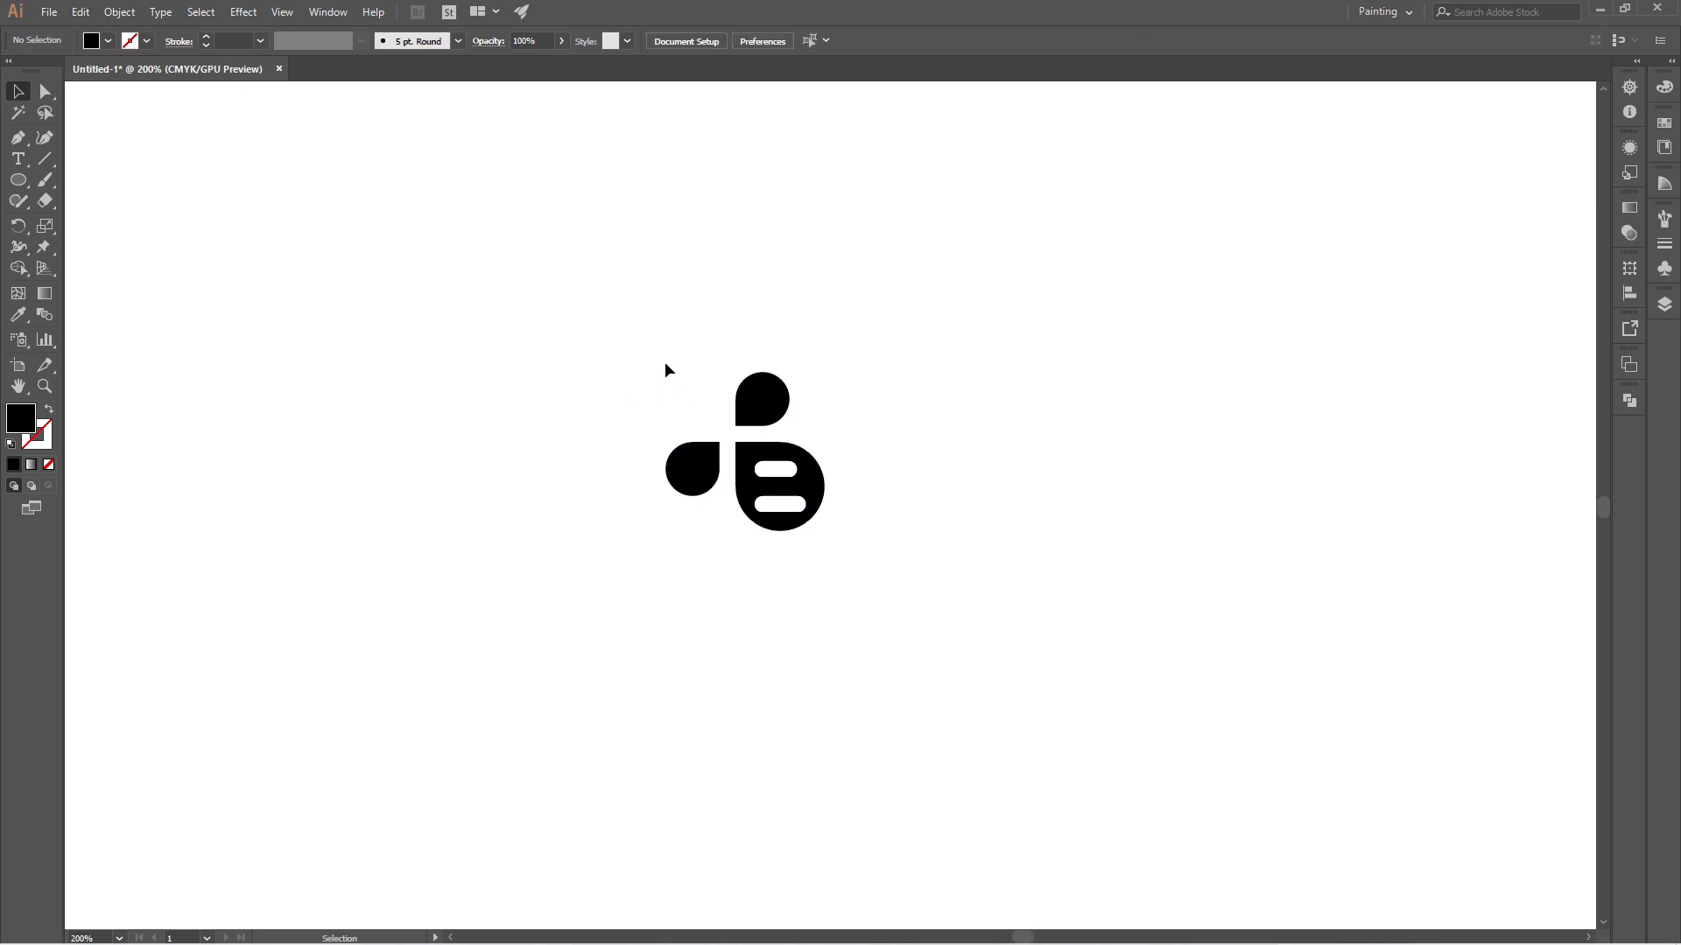
left_click_drag(601, 292, 914, 605)
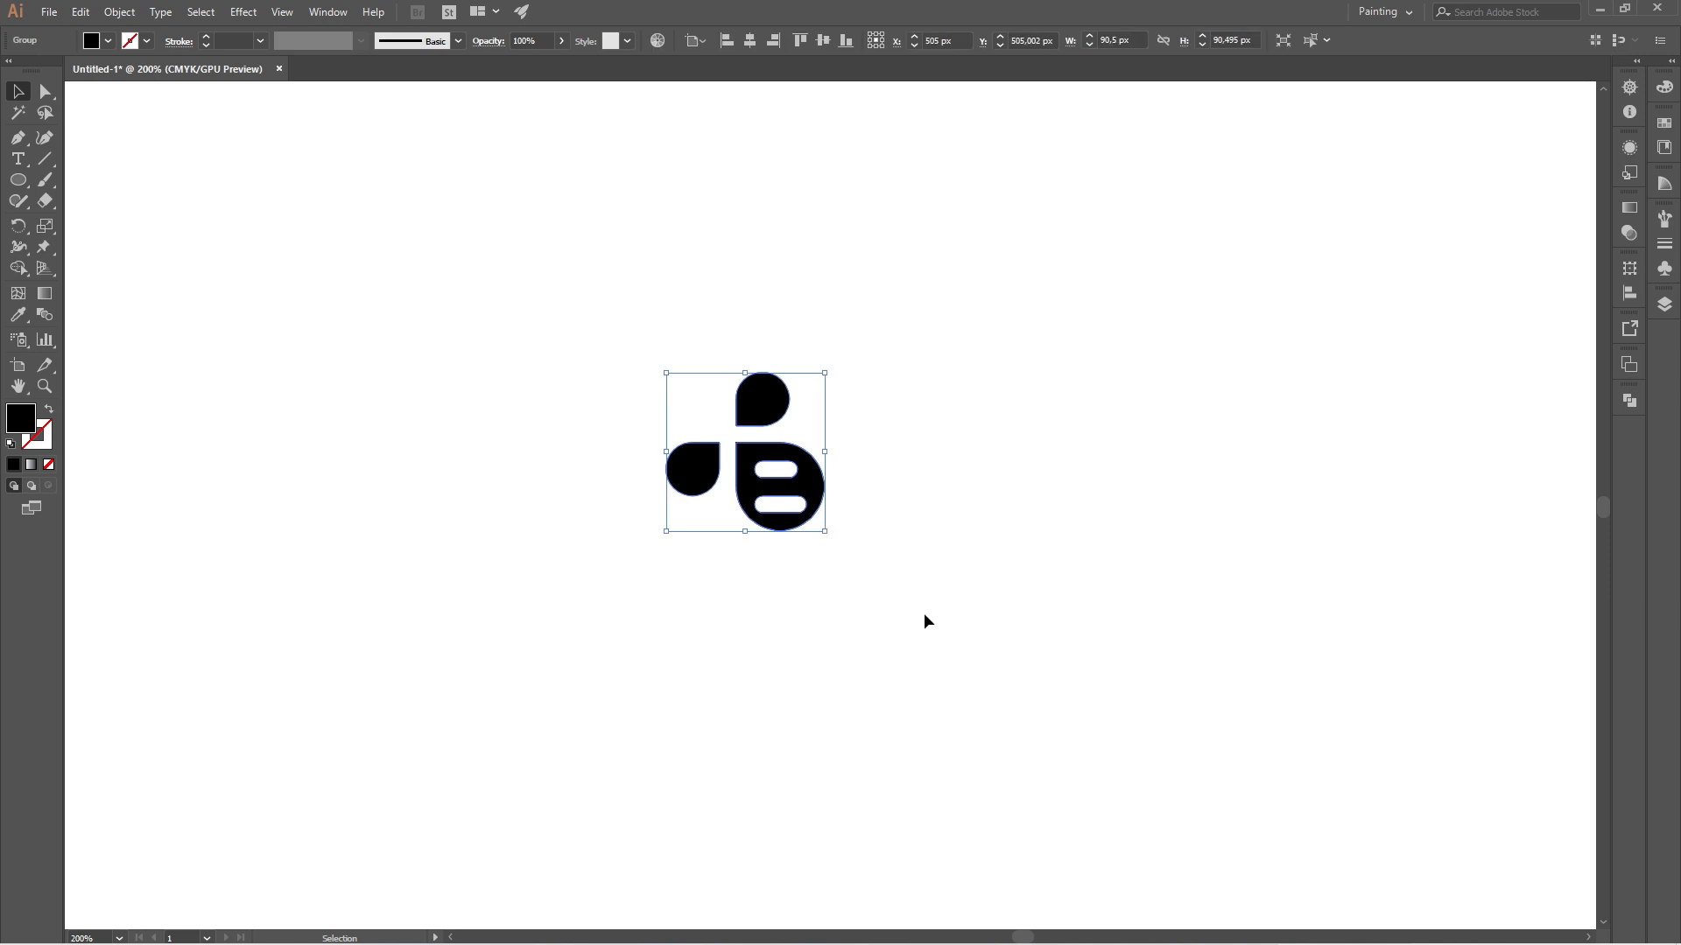
double_click(24, 421)
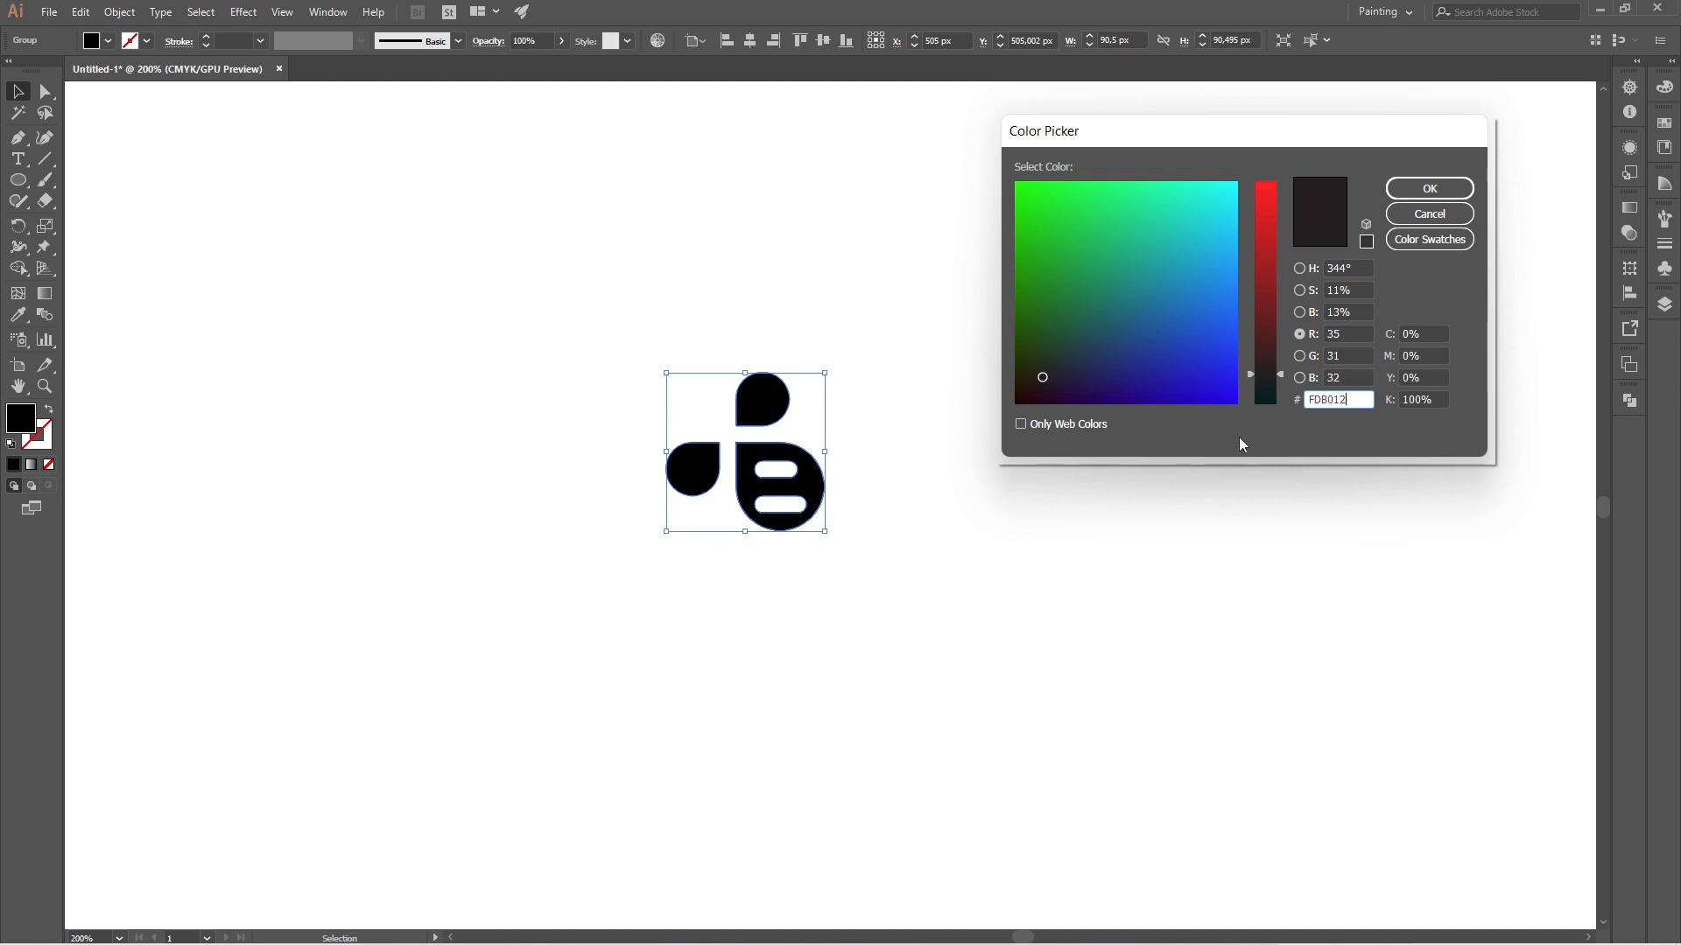
left_click(1429, 188)
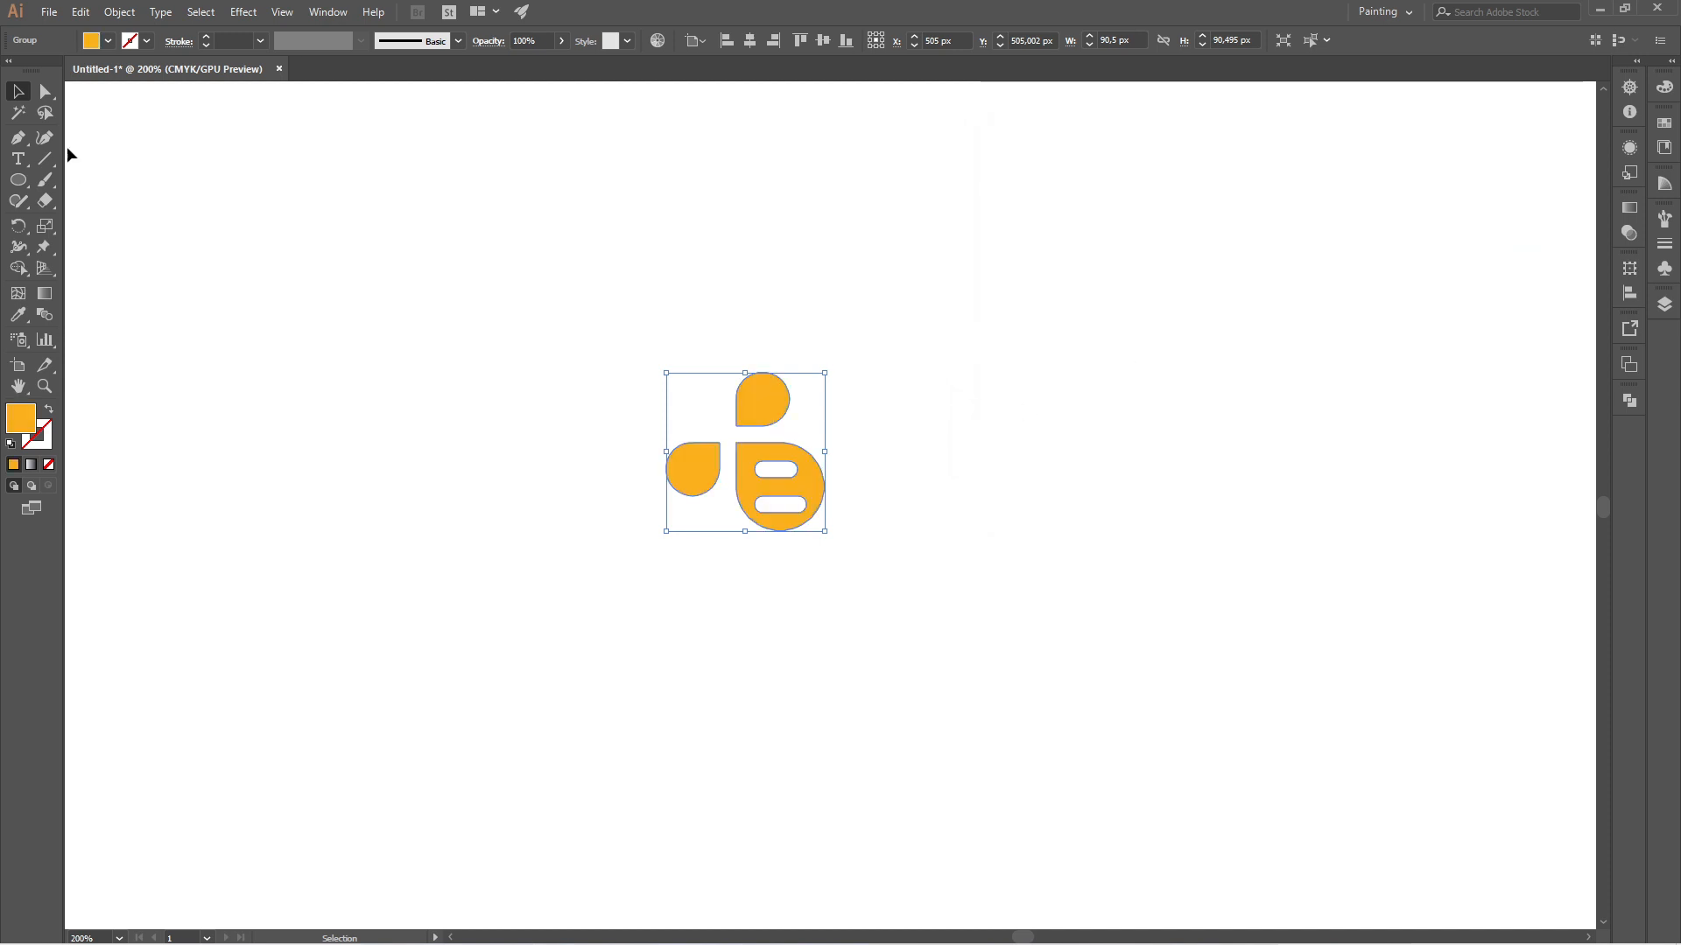
left_click(410, 298)
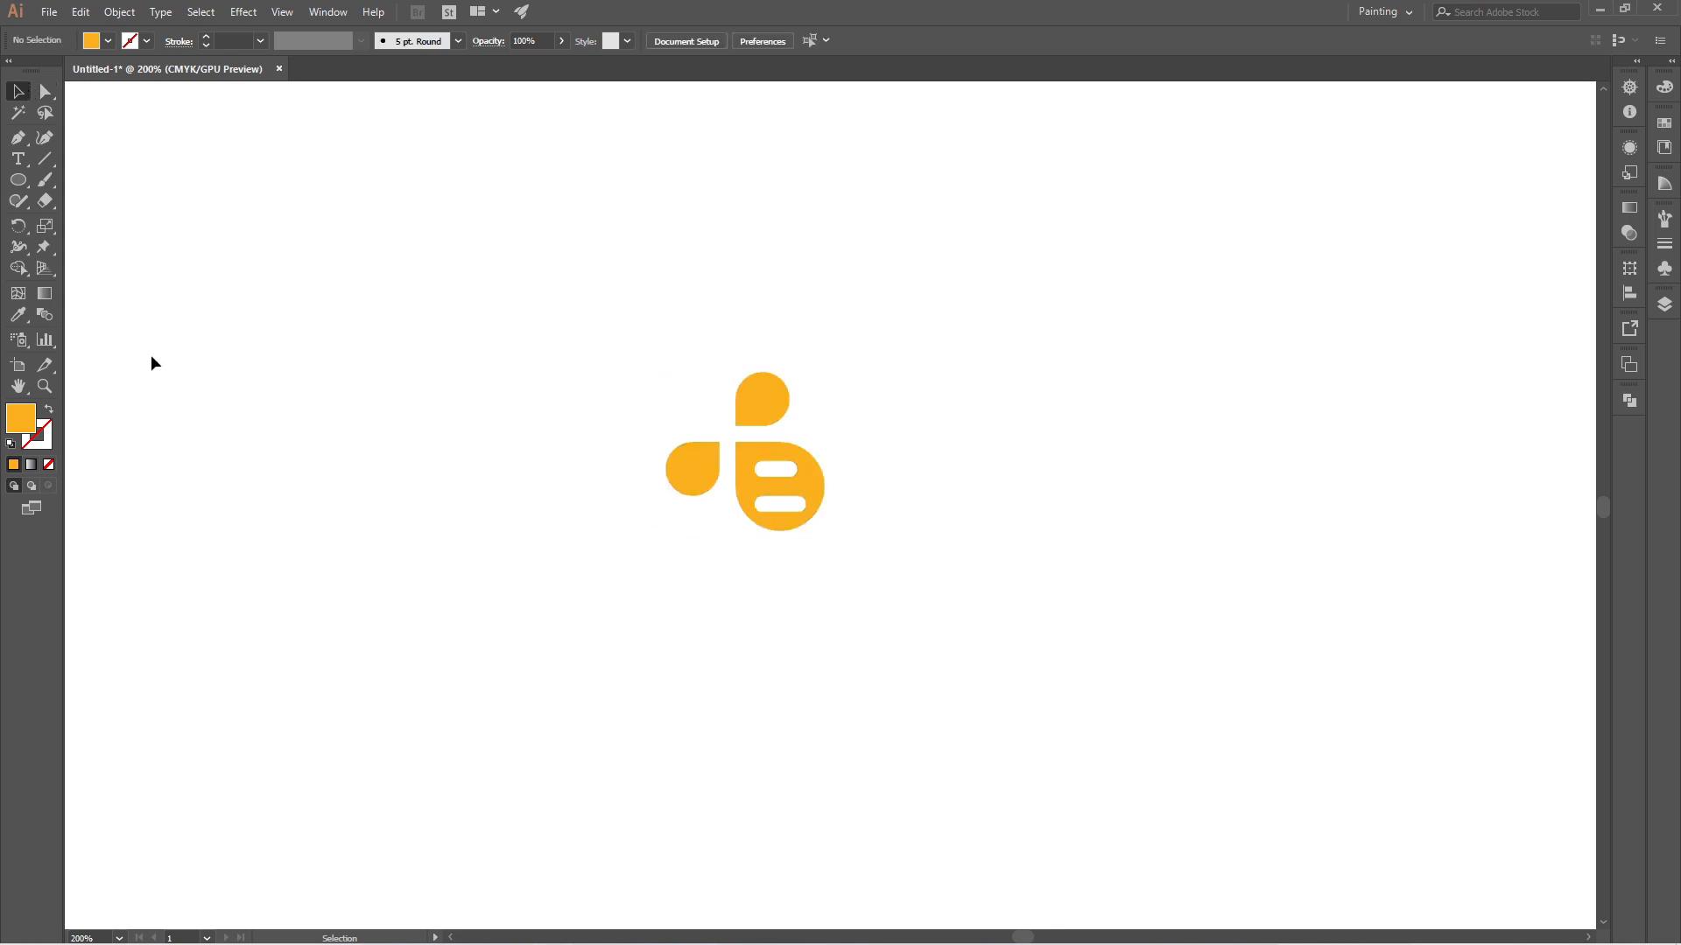
- Add the text "BeeTalk" below and to the left of the orange logo
left_click(510, 555)
type("Bee")
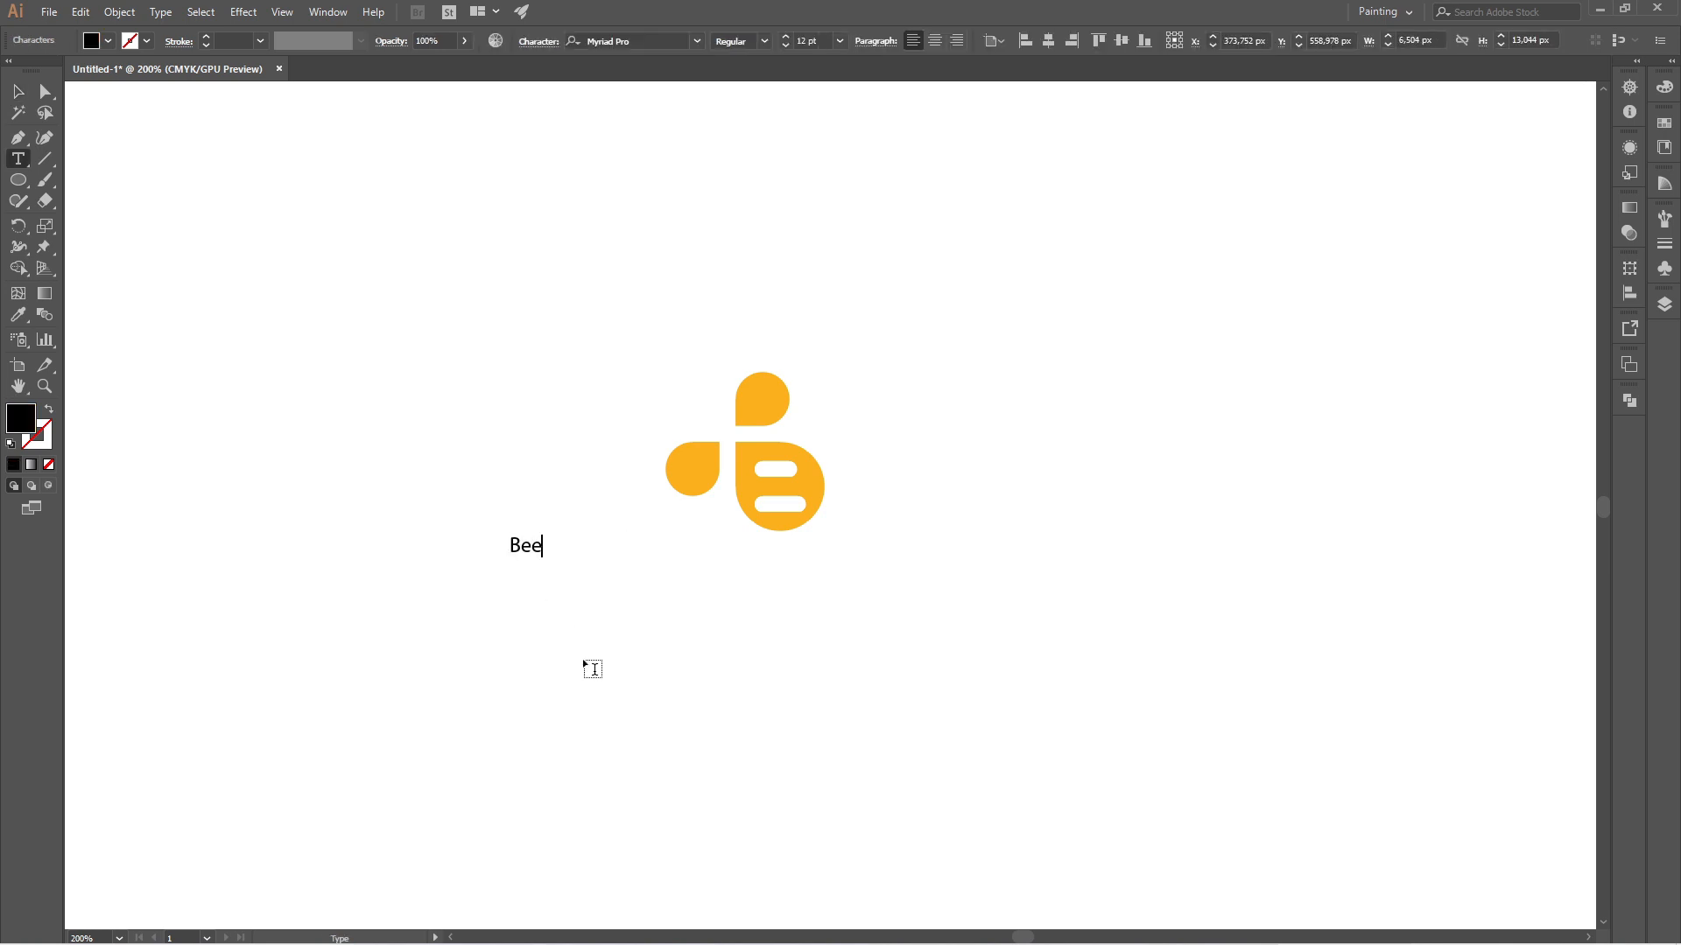
type("Talk")
- Change the font of the whole BeeTalk text to Mont Heavy DEMO
key("ctrl+a")
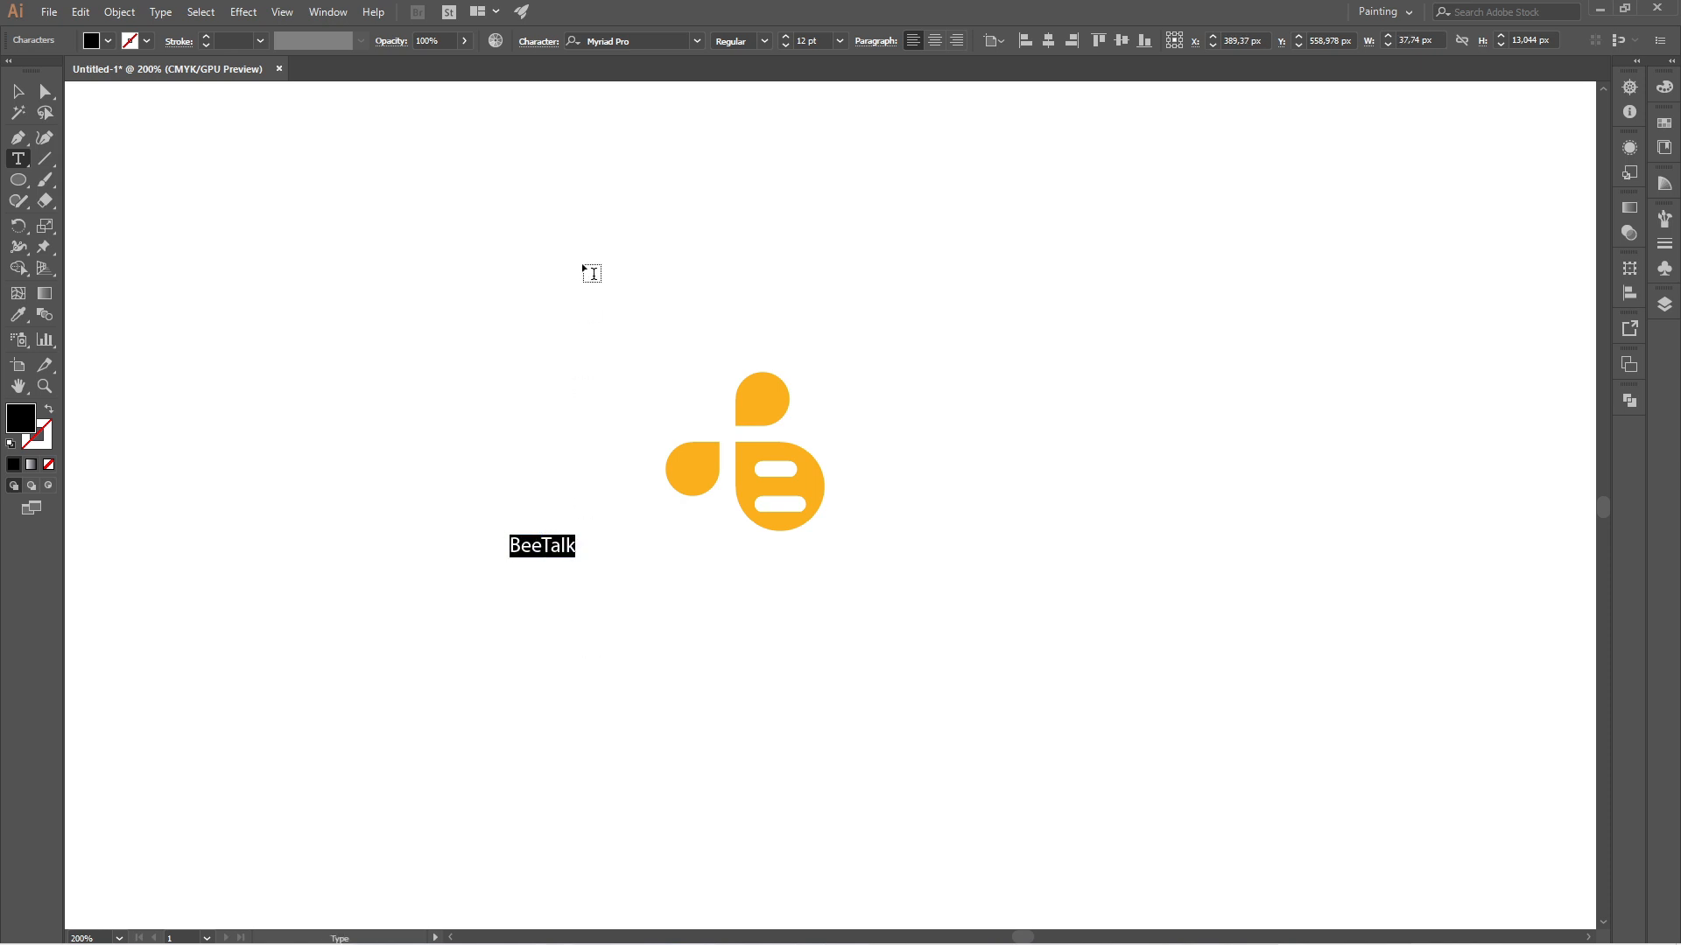
left_click(616, 41)
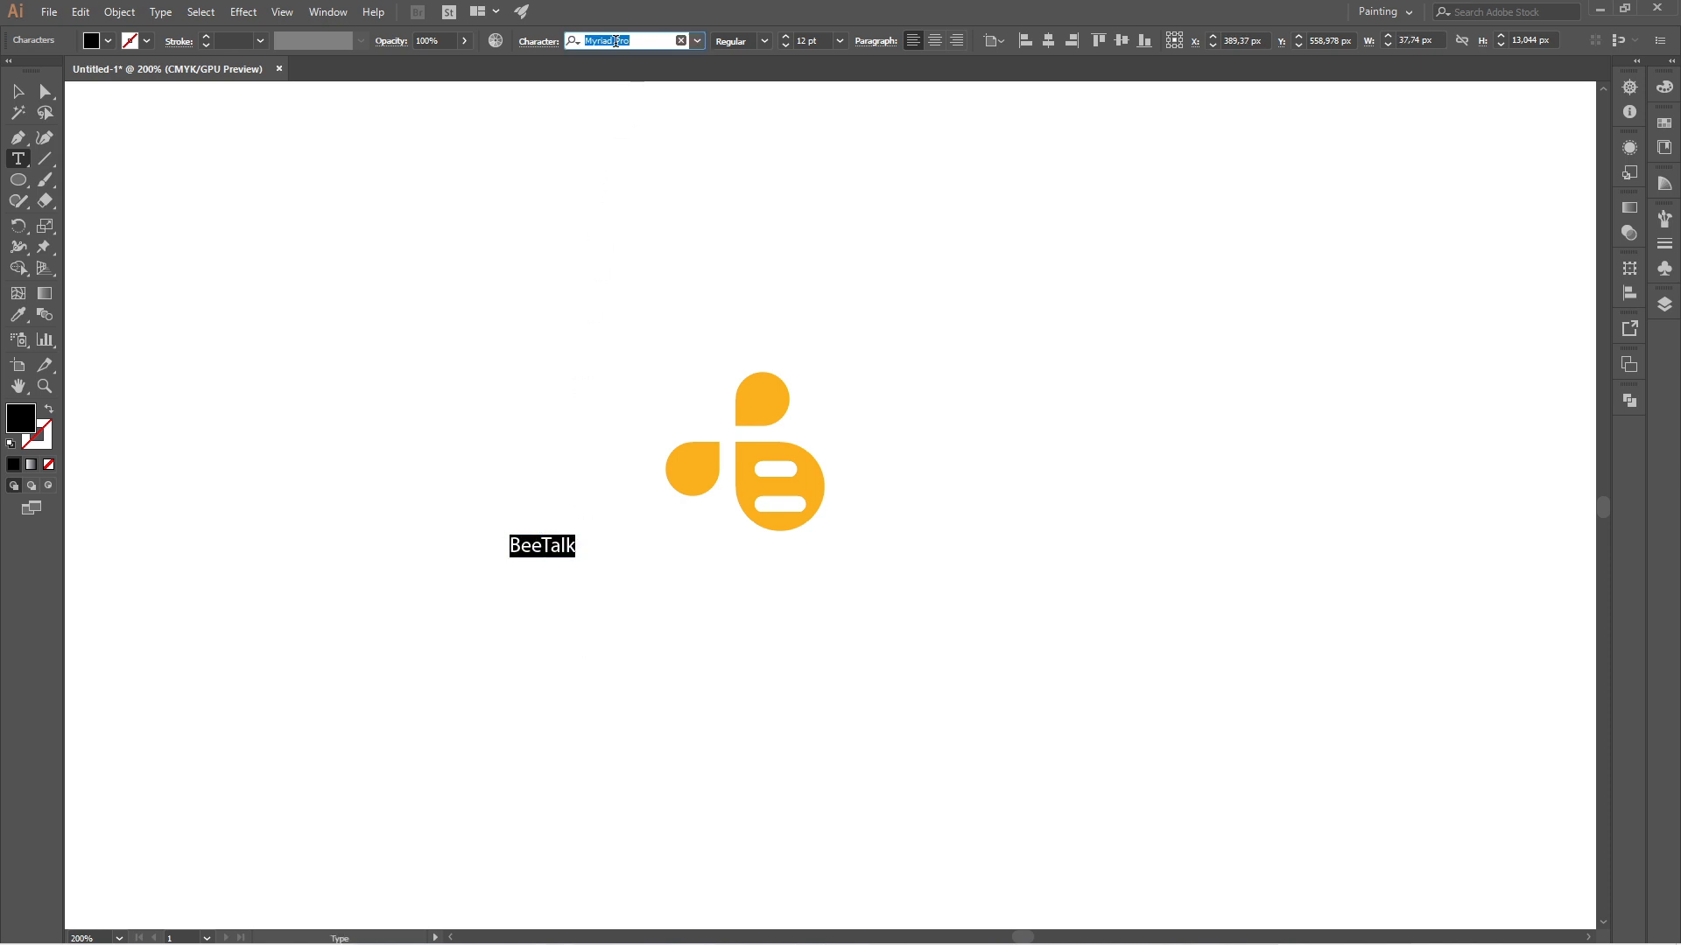
type("mont")
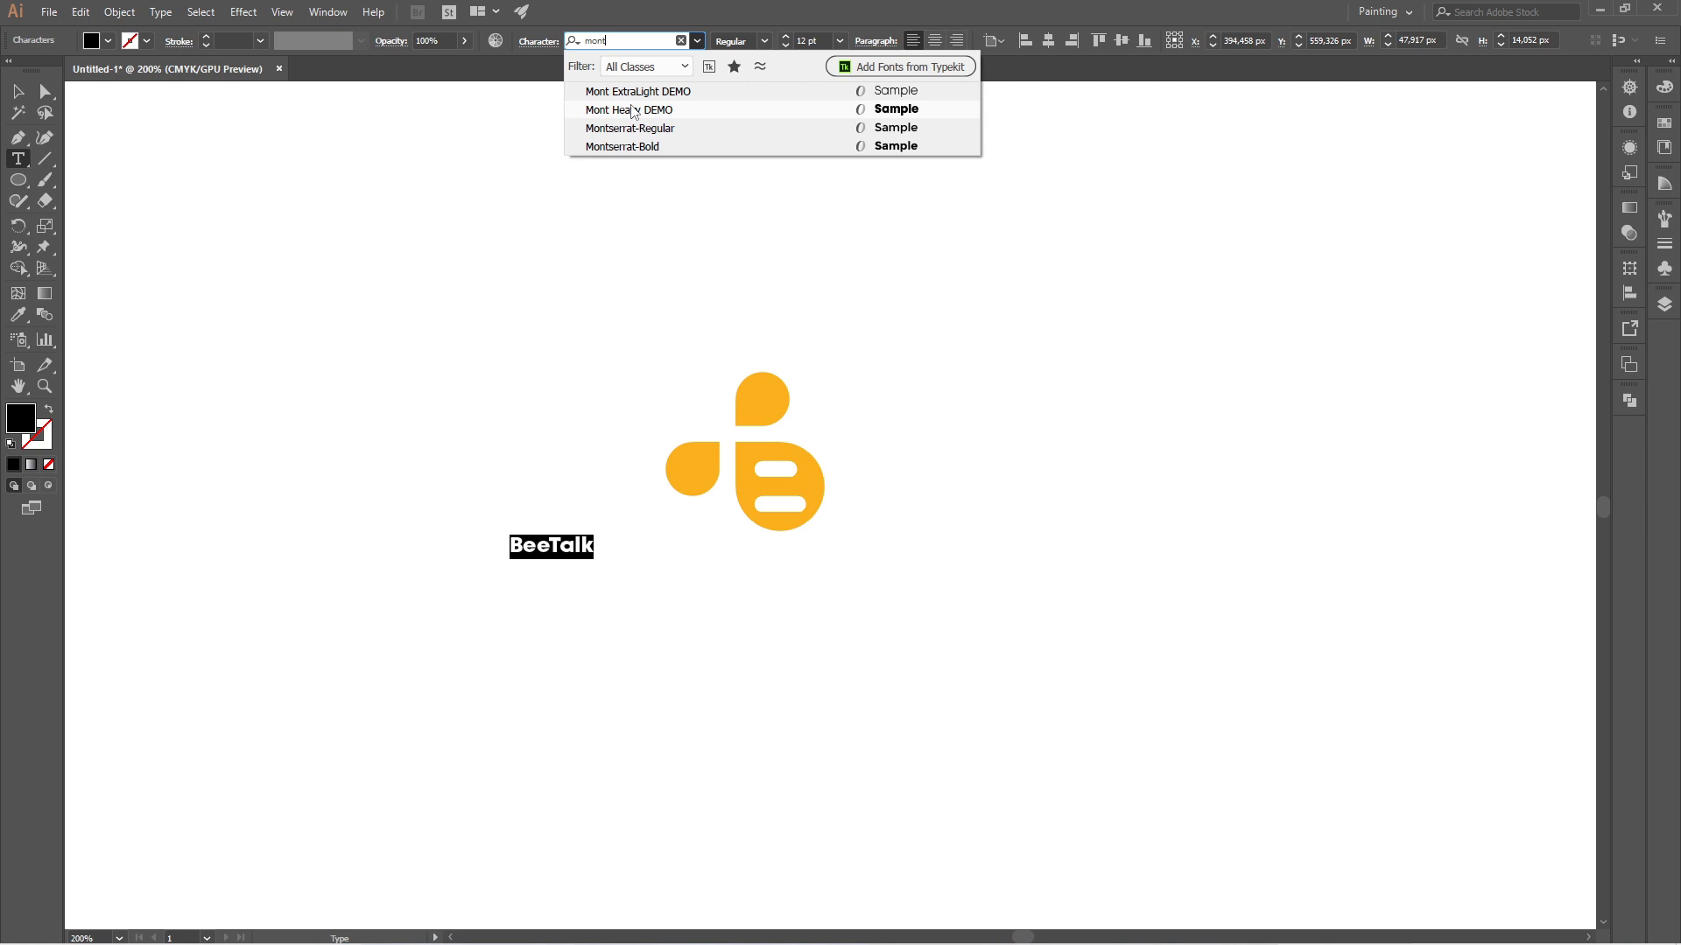
left_click(634, 111)
key("Escape")
left_click(558, 511)
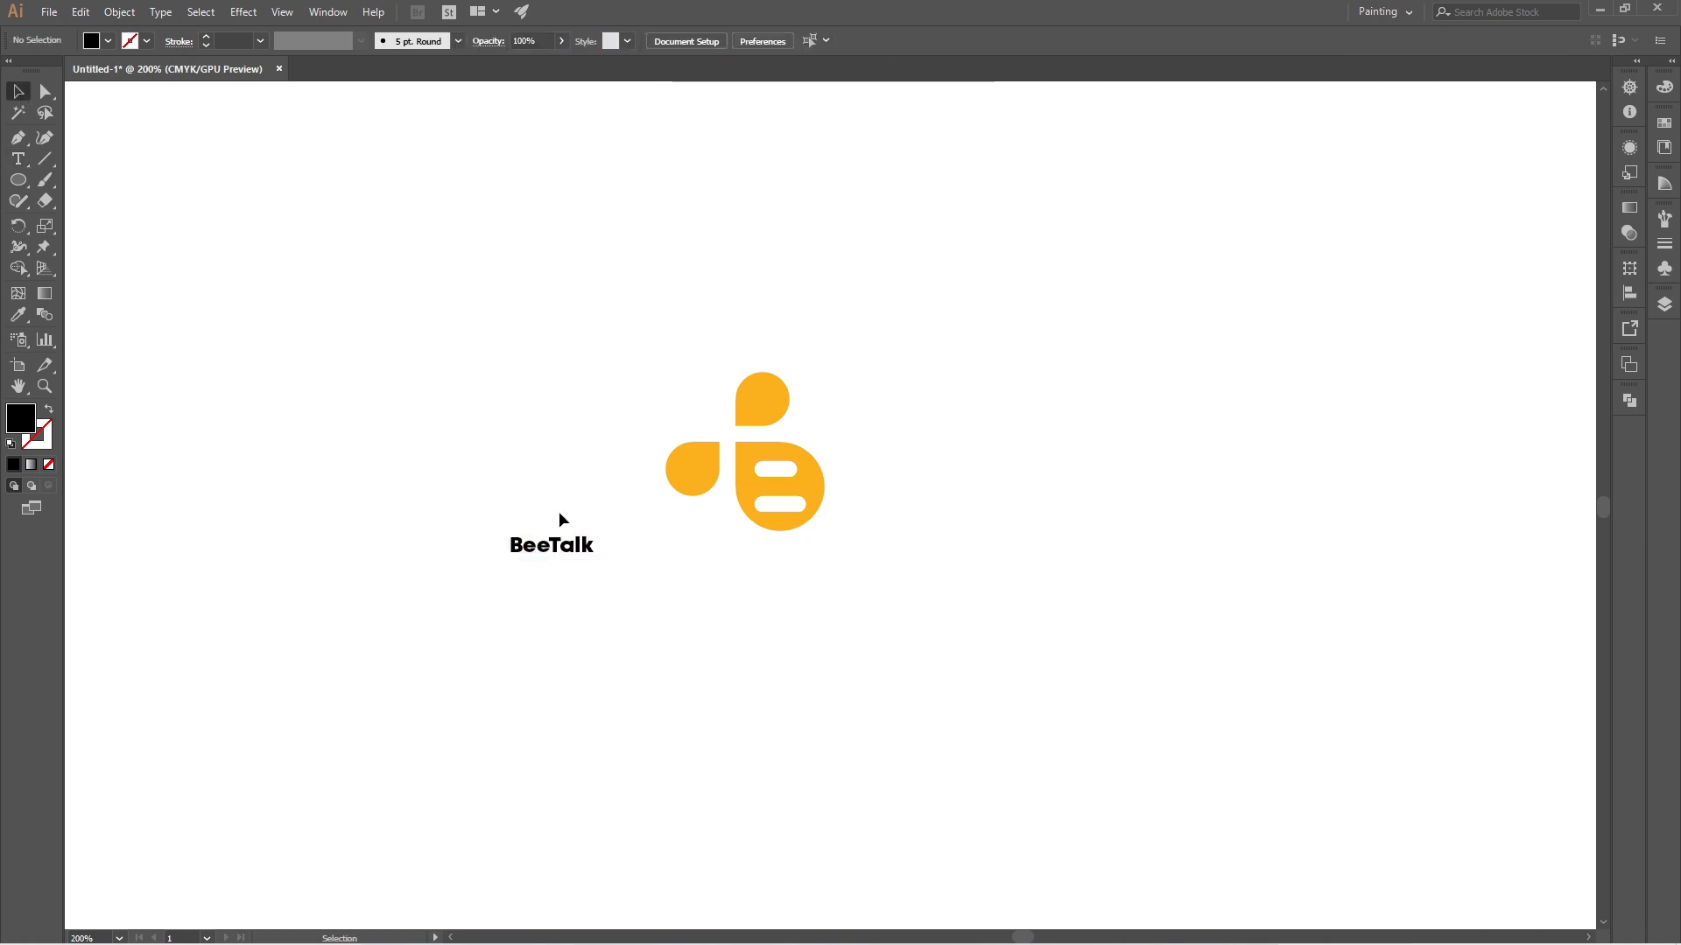
- Place the BeeTalk text directly beneath the orange logo and scale it to match the logo's width
left_click(578, 553)
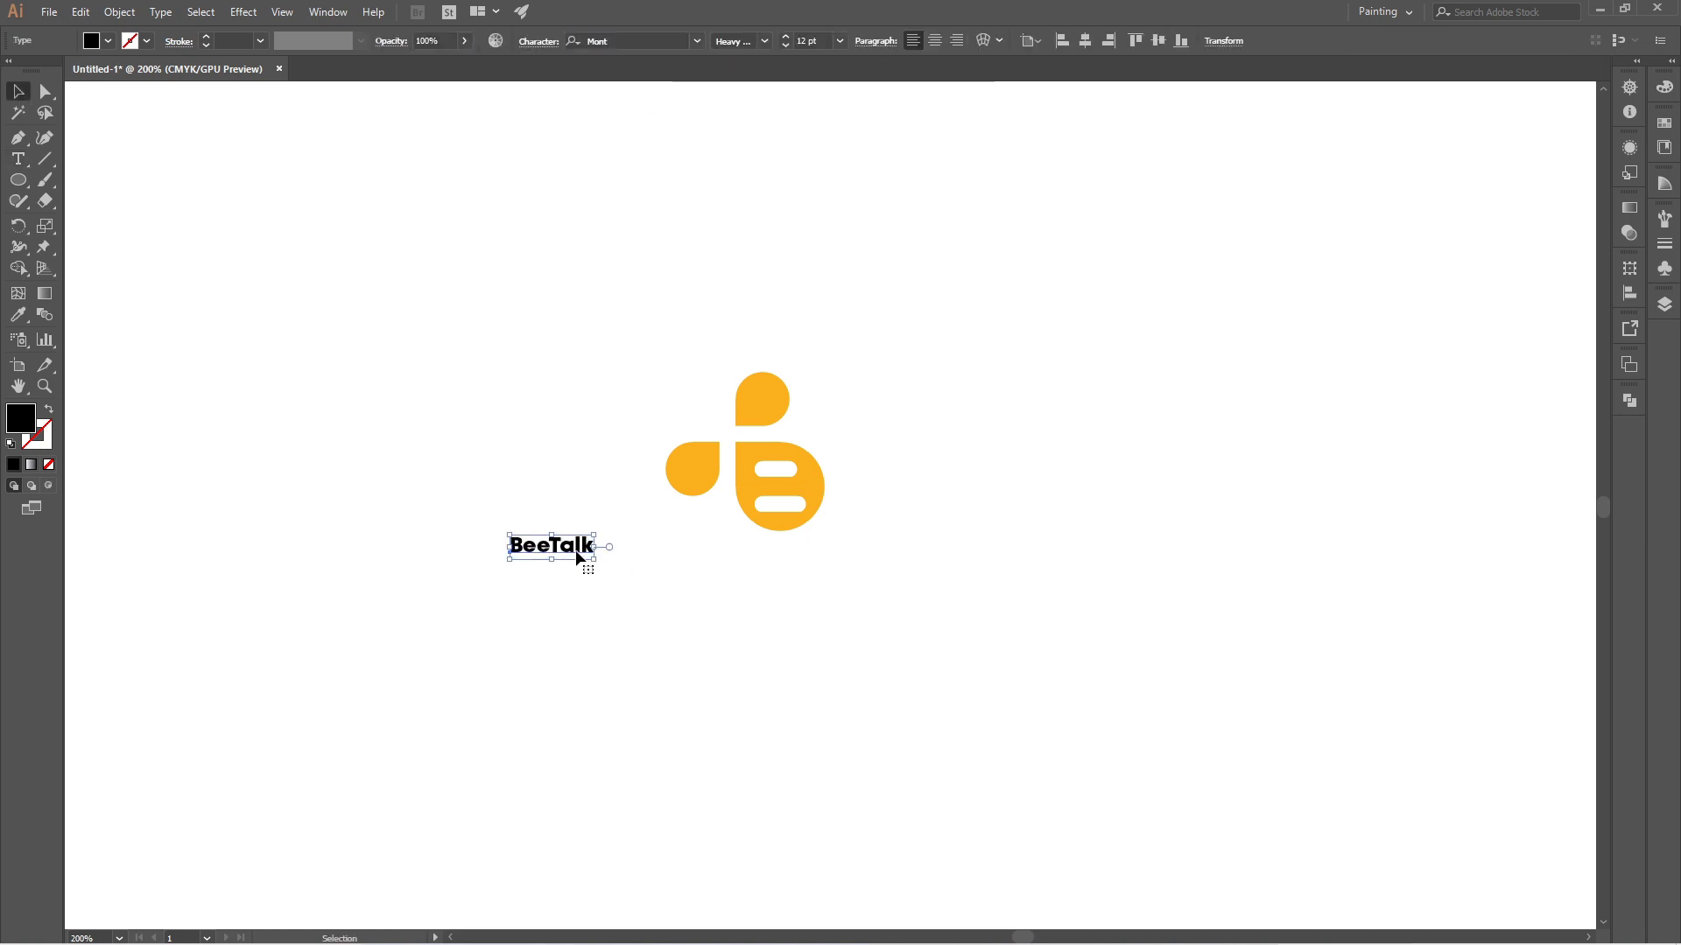
left_click_drag(575, 551, 825, 587)
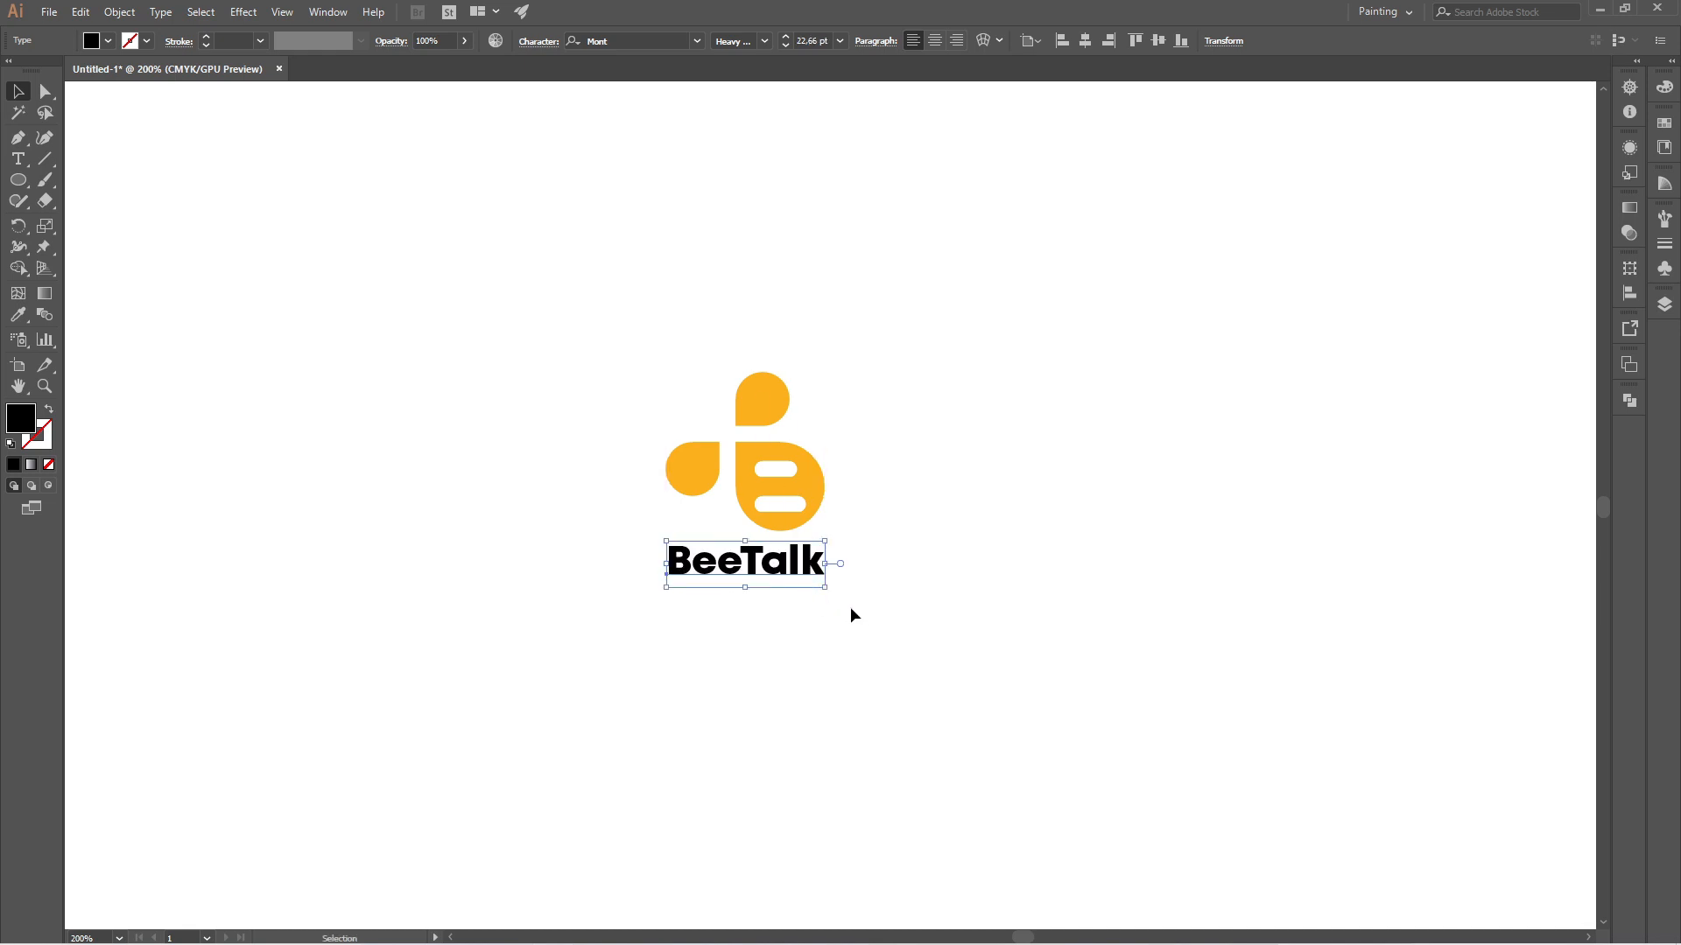
left_click(882, 623)
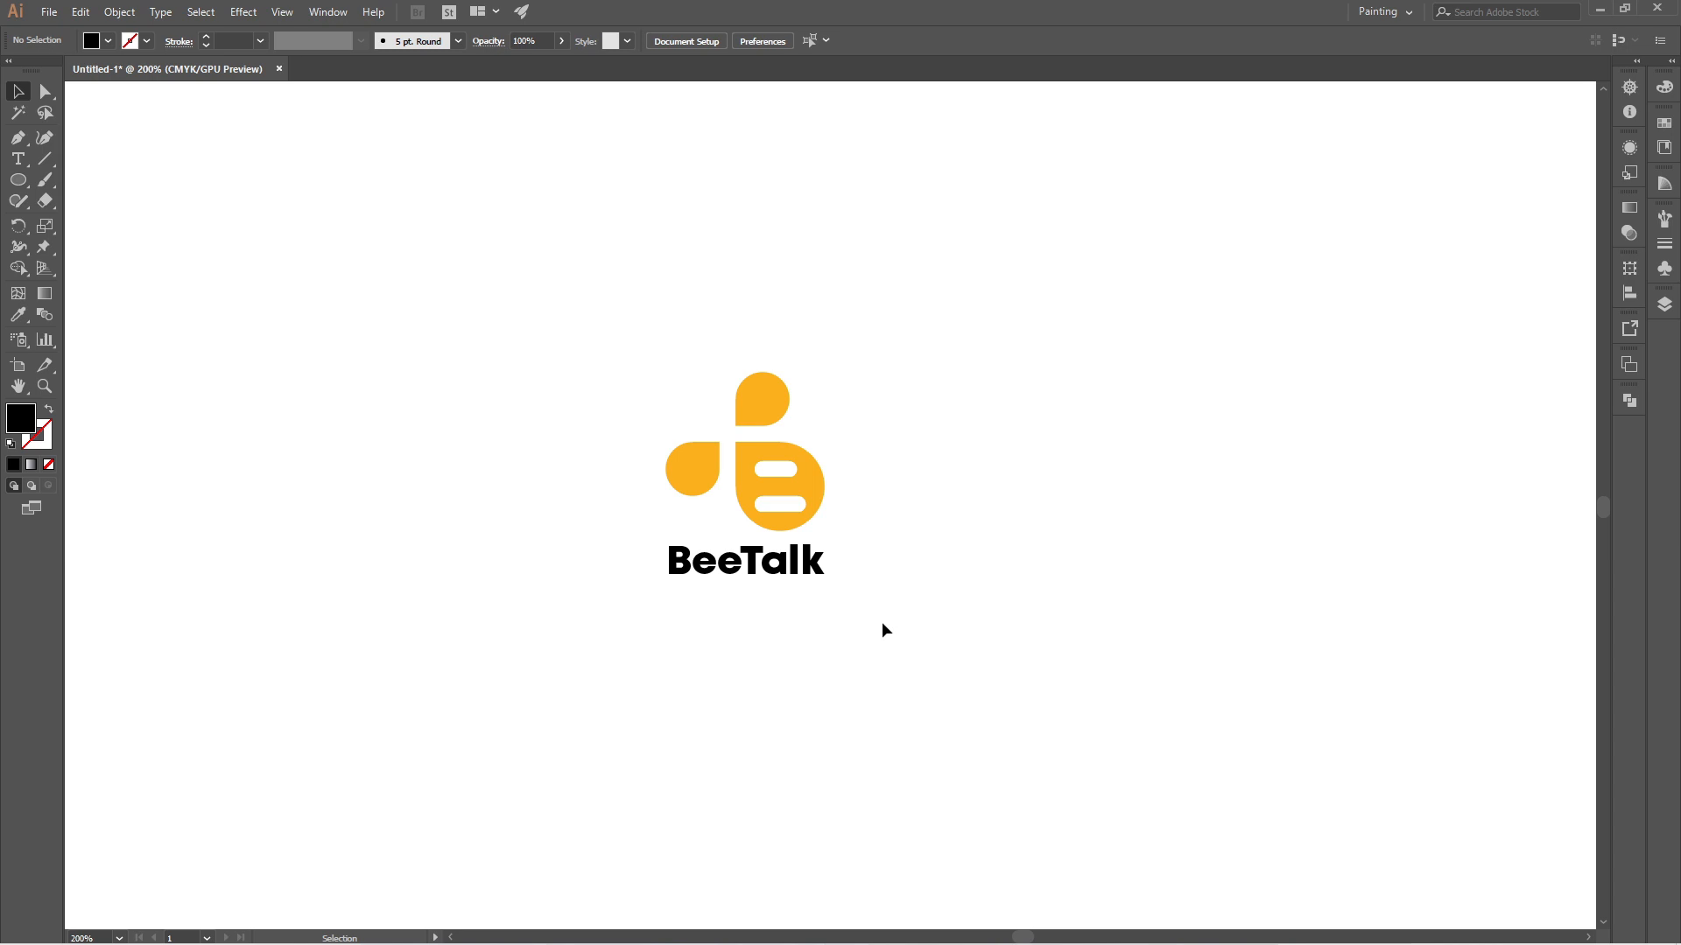
- Enlarge the BeeTalk text beyond the logo's width and set its font size to exactly 30 pt
left_click(821, 565)
left_click_drag(826, 591, 878, 615)
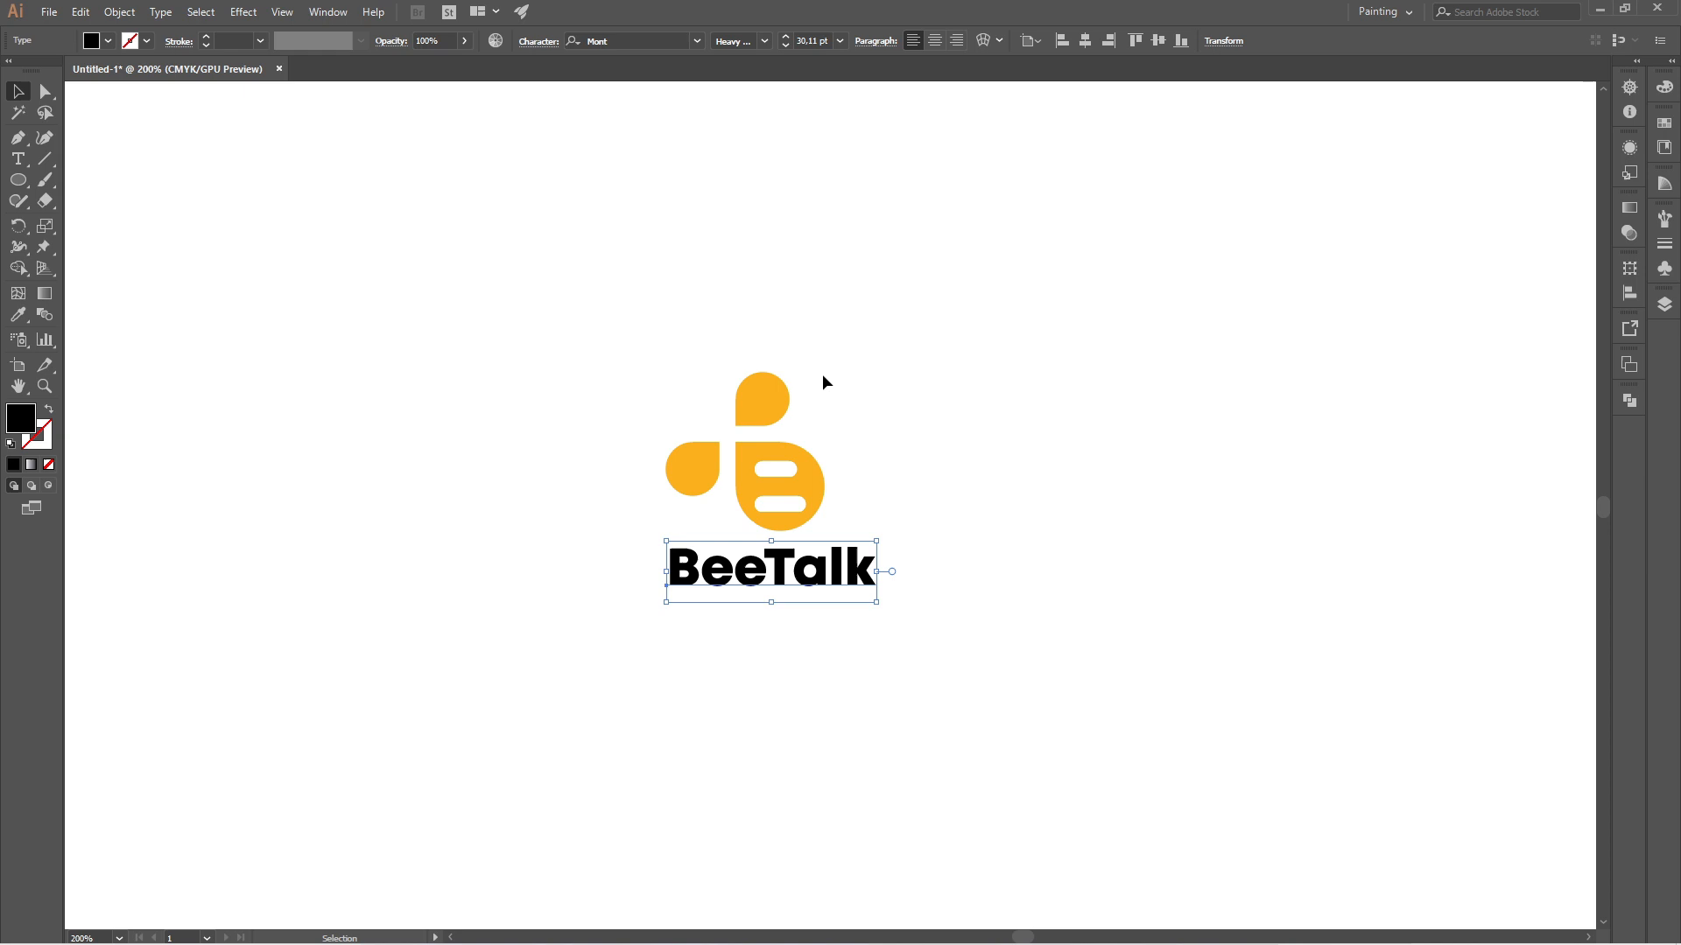
left_click(814, 41)
type("30")
key("Return")
left_click(949, 614)
- Centre the BeeTalk text horizontally on the orange bee symbol, using the symbol as the key object
left_click(863, 573)
left_click(818, 497, "shift")
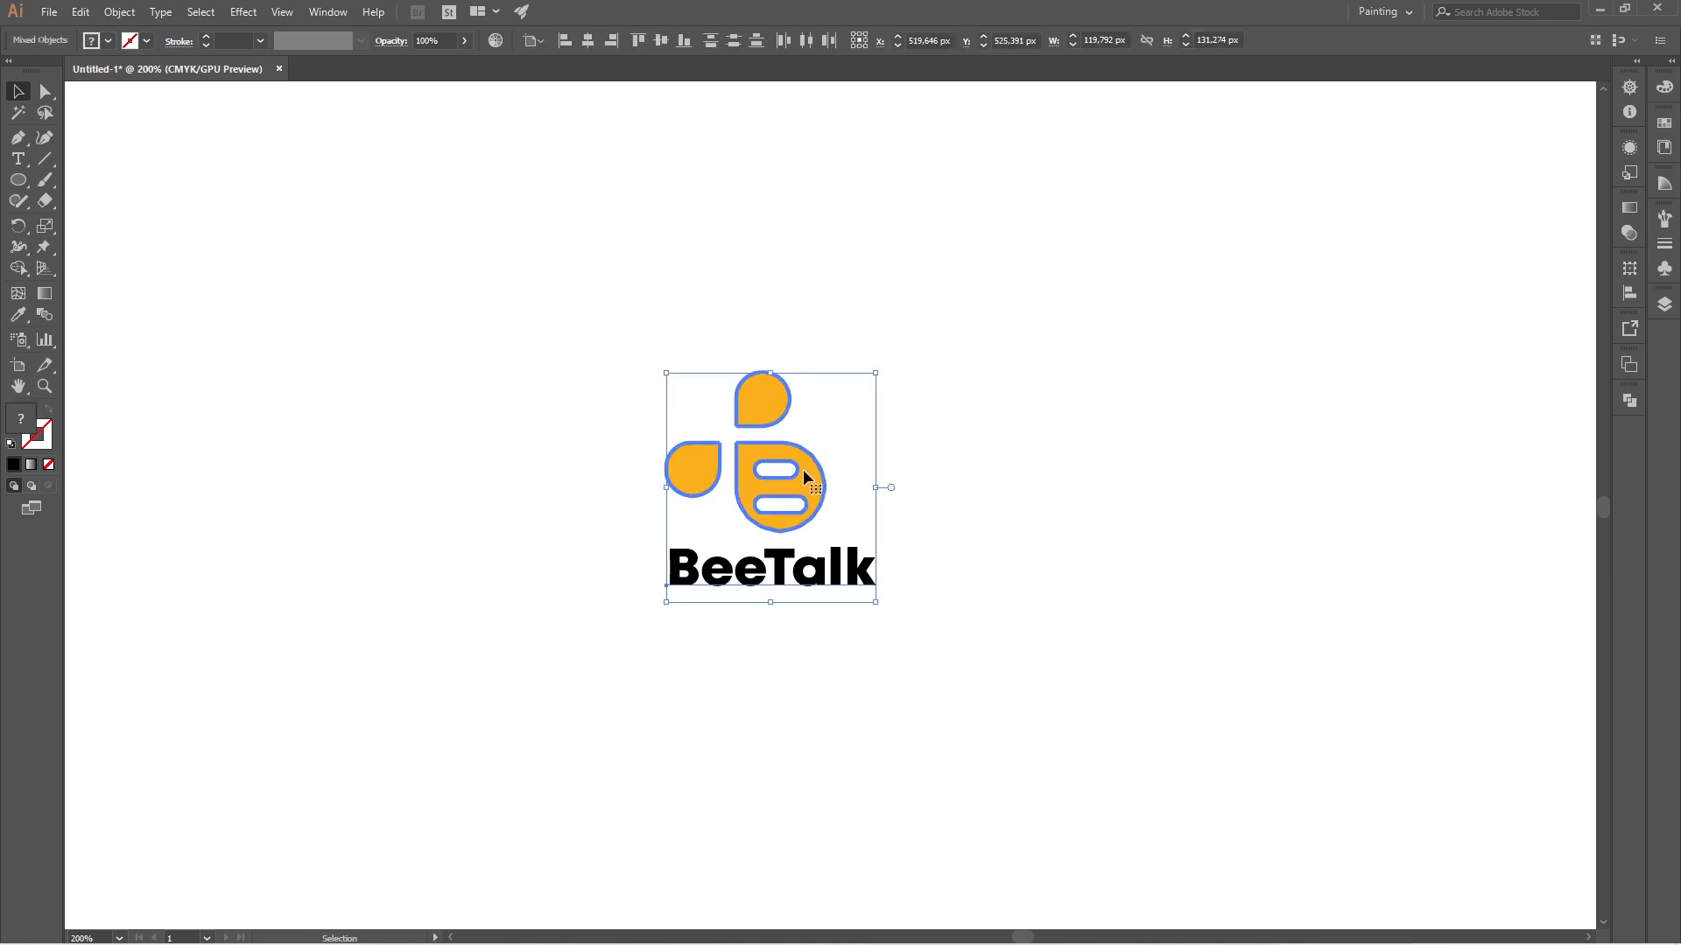
left_click(589, 41)
left_click(893, 561)
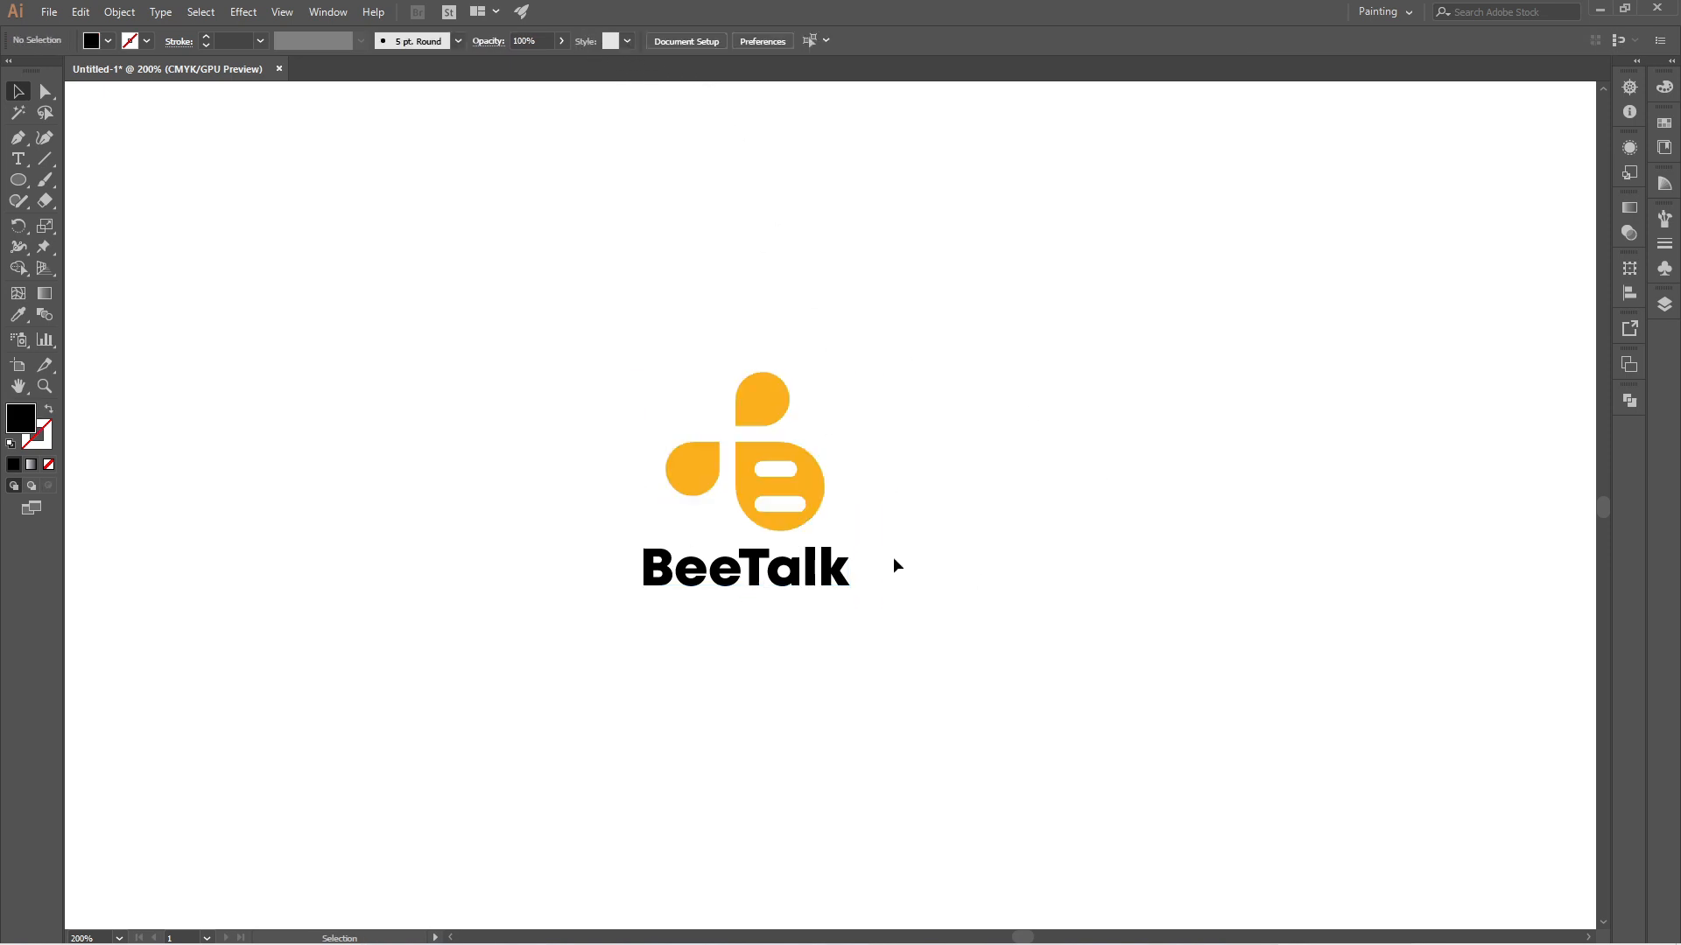
- Nudge the BeeTalk text three increments down, away from the bee symbol
left_click(836, 569)
key("Down")
key("Down")
key("Down")
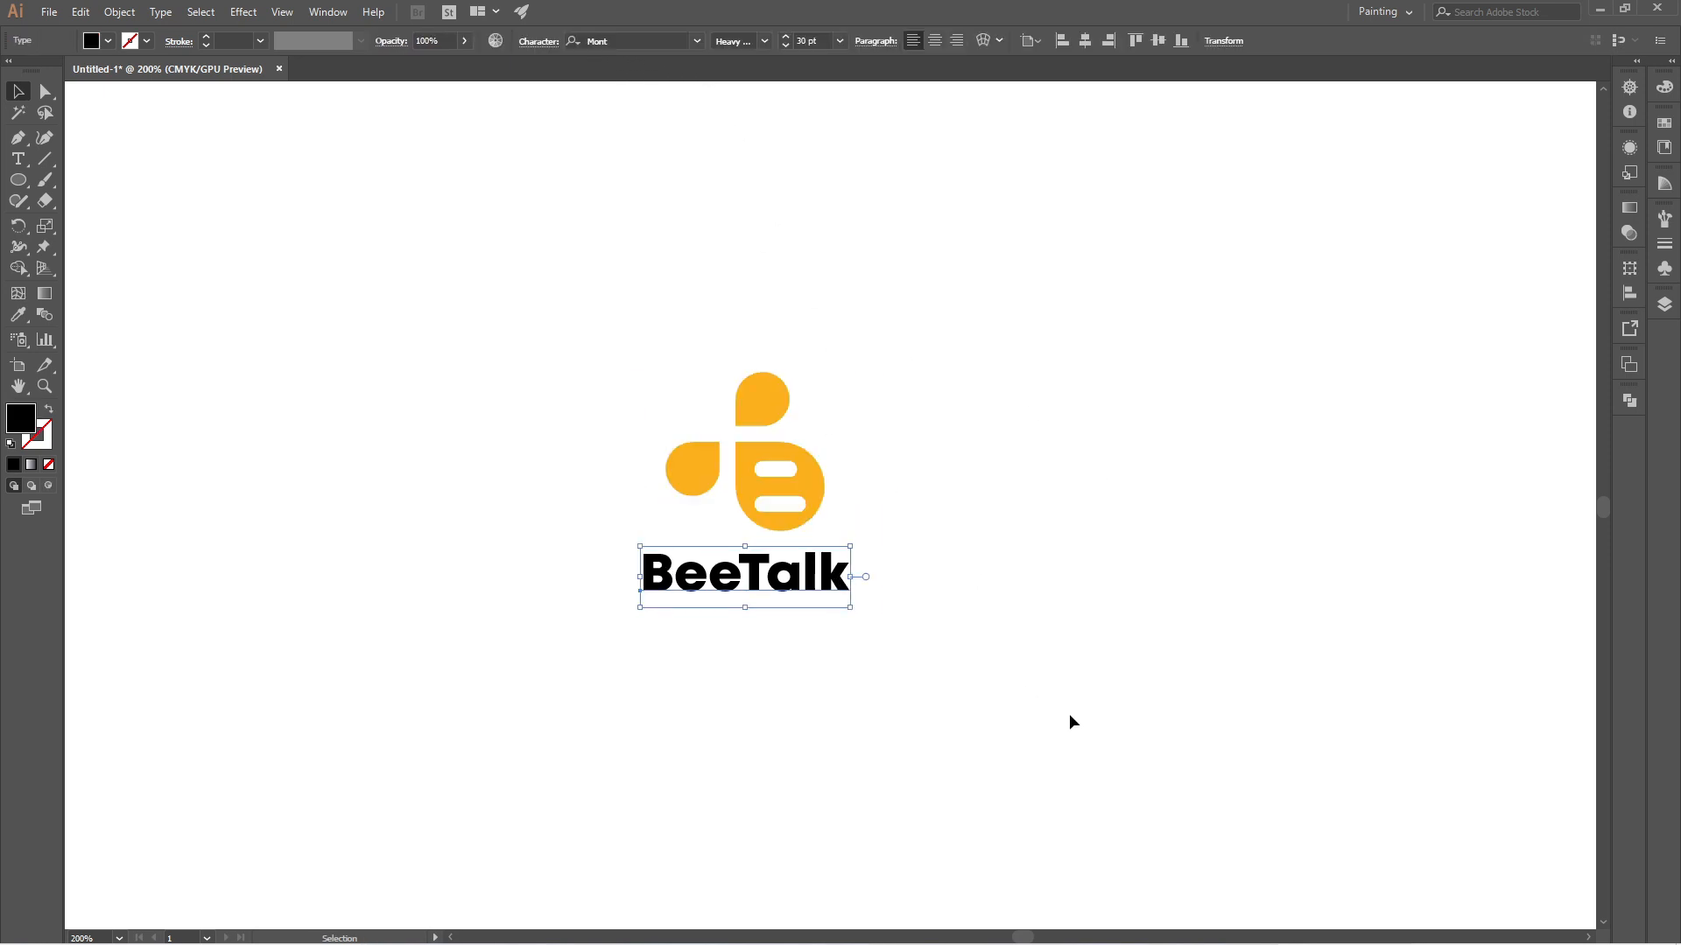
left_click(1005, 629)
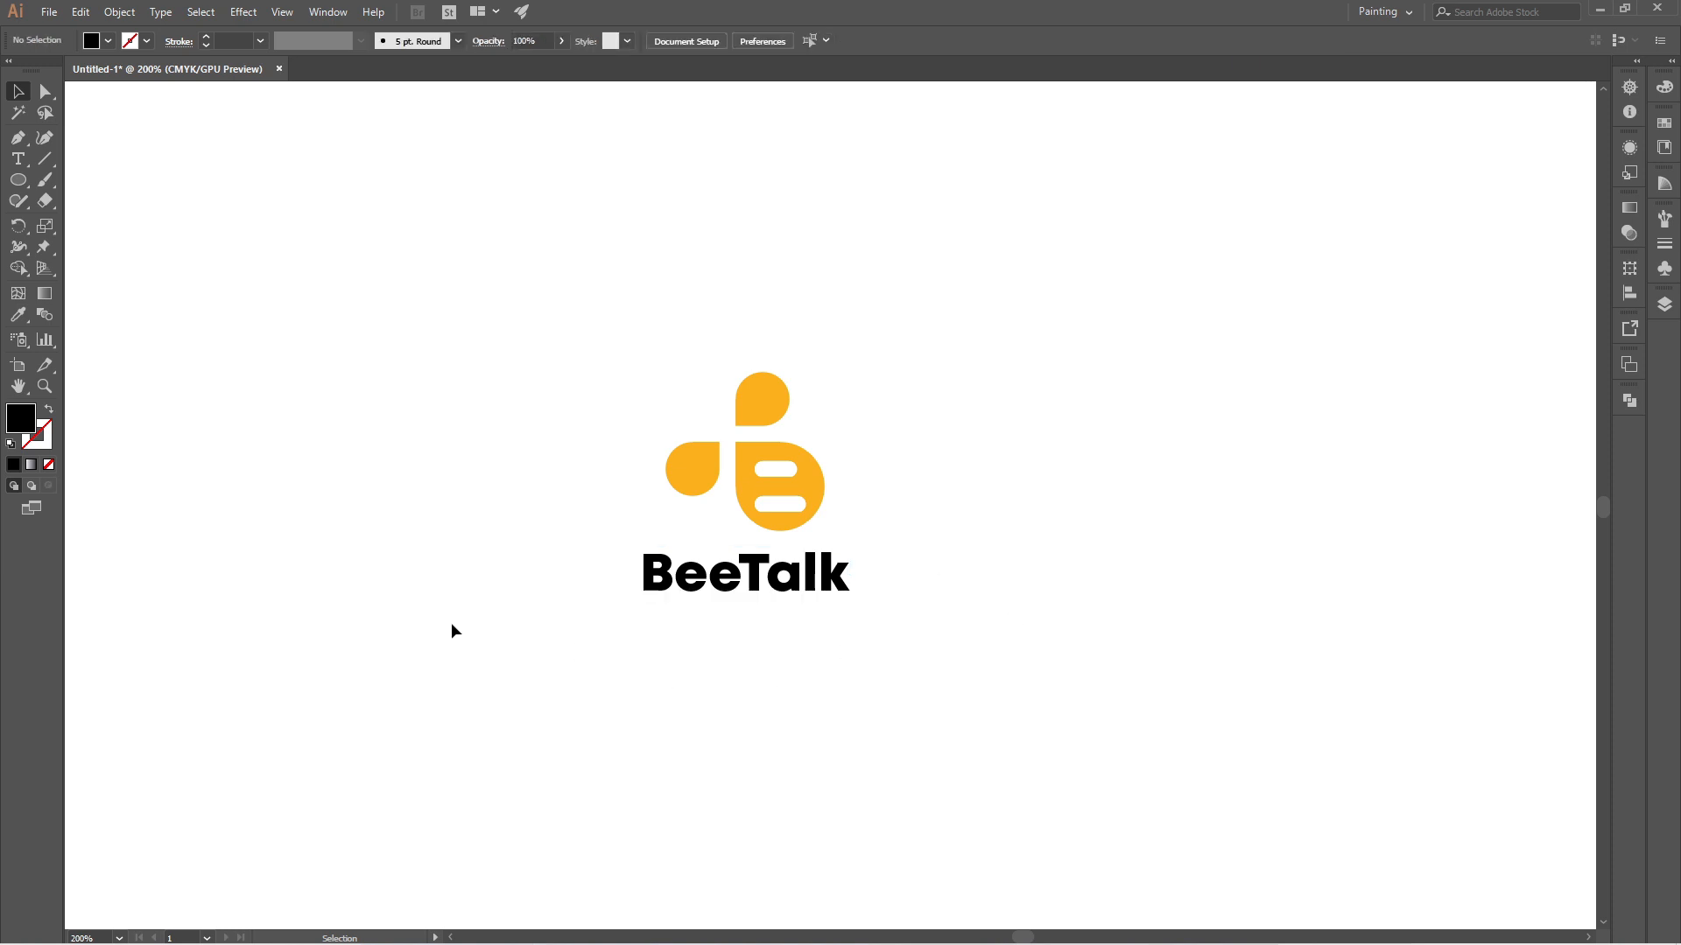
- Scale the bee symbol and the BeeTalk text up together to about 184 × 206 px
left_click(118, 937)
left_click(149, 915)
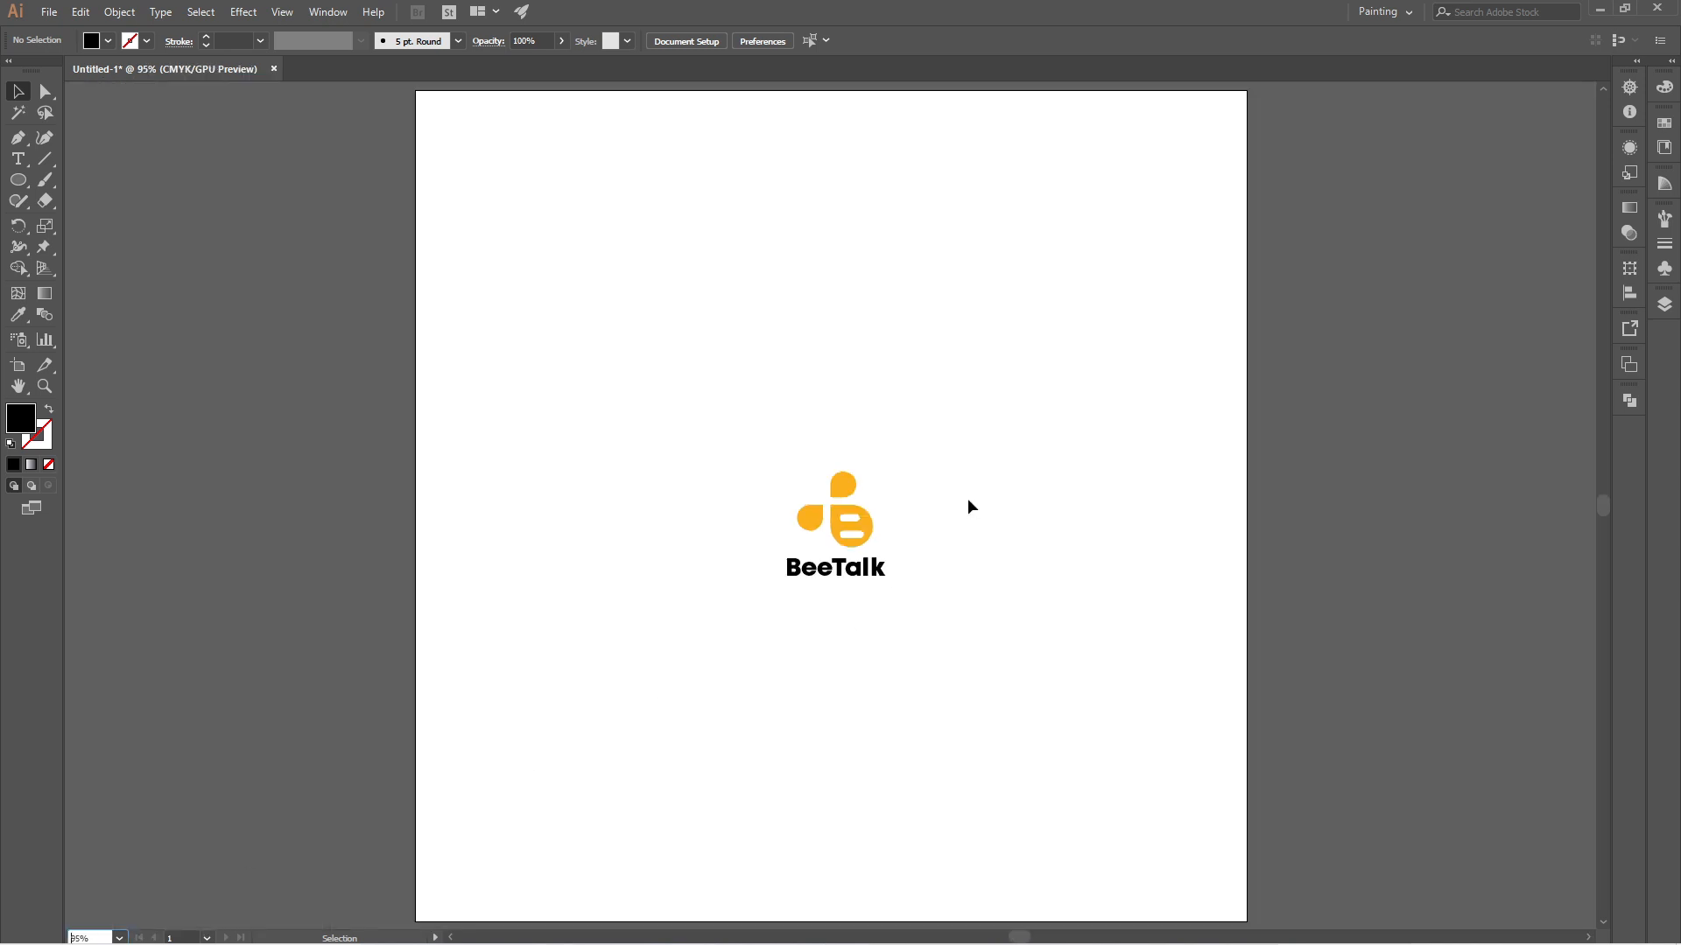
left_click_drag(701, 402, 966, 667)
left_click_drag(888, 587, 963, 642)
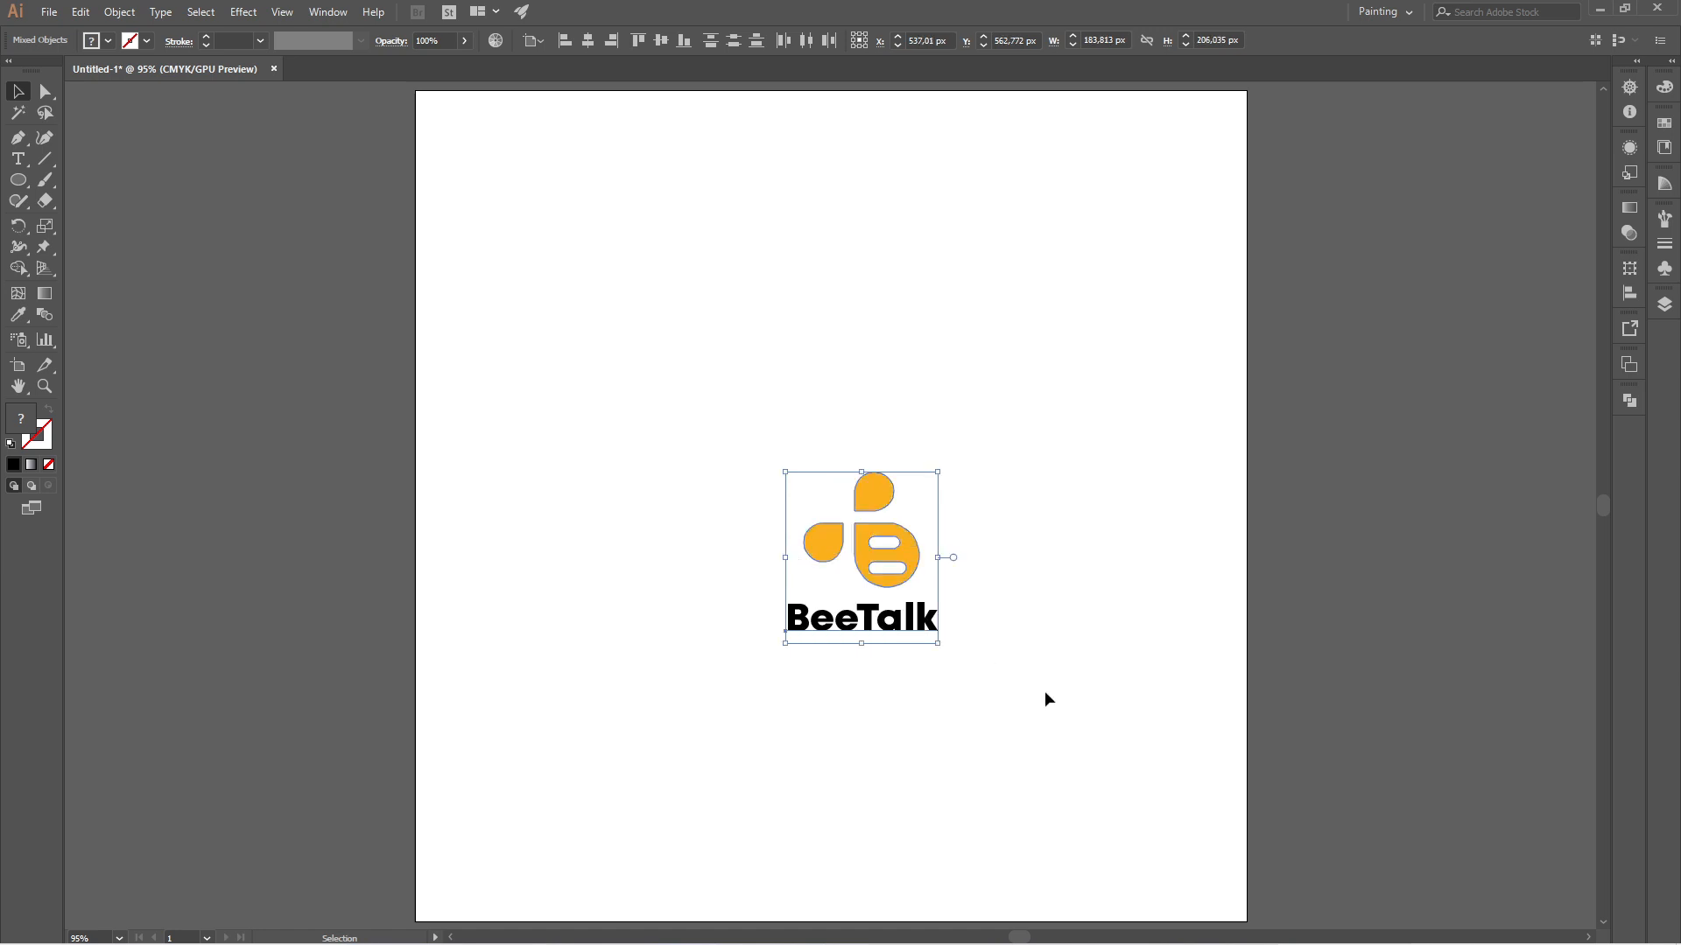
- Group the bee symbol with its text and centre the group vertically and horizontally on the artboard
right_click(907, 548)
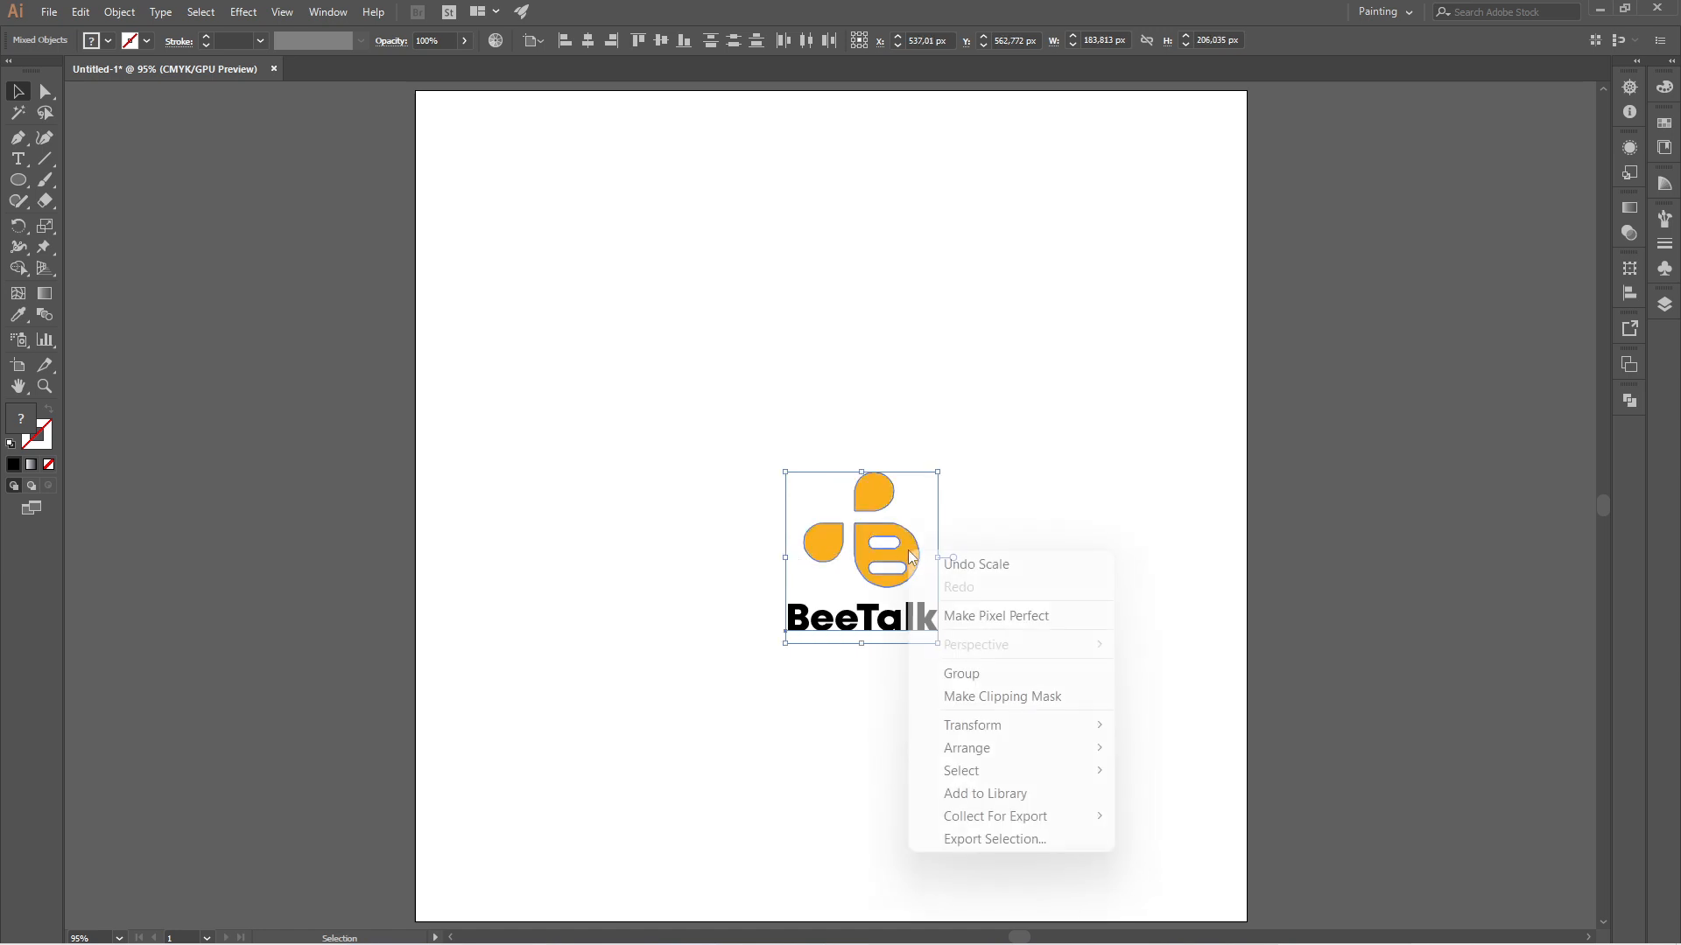
left_click(998, 671)
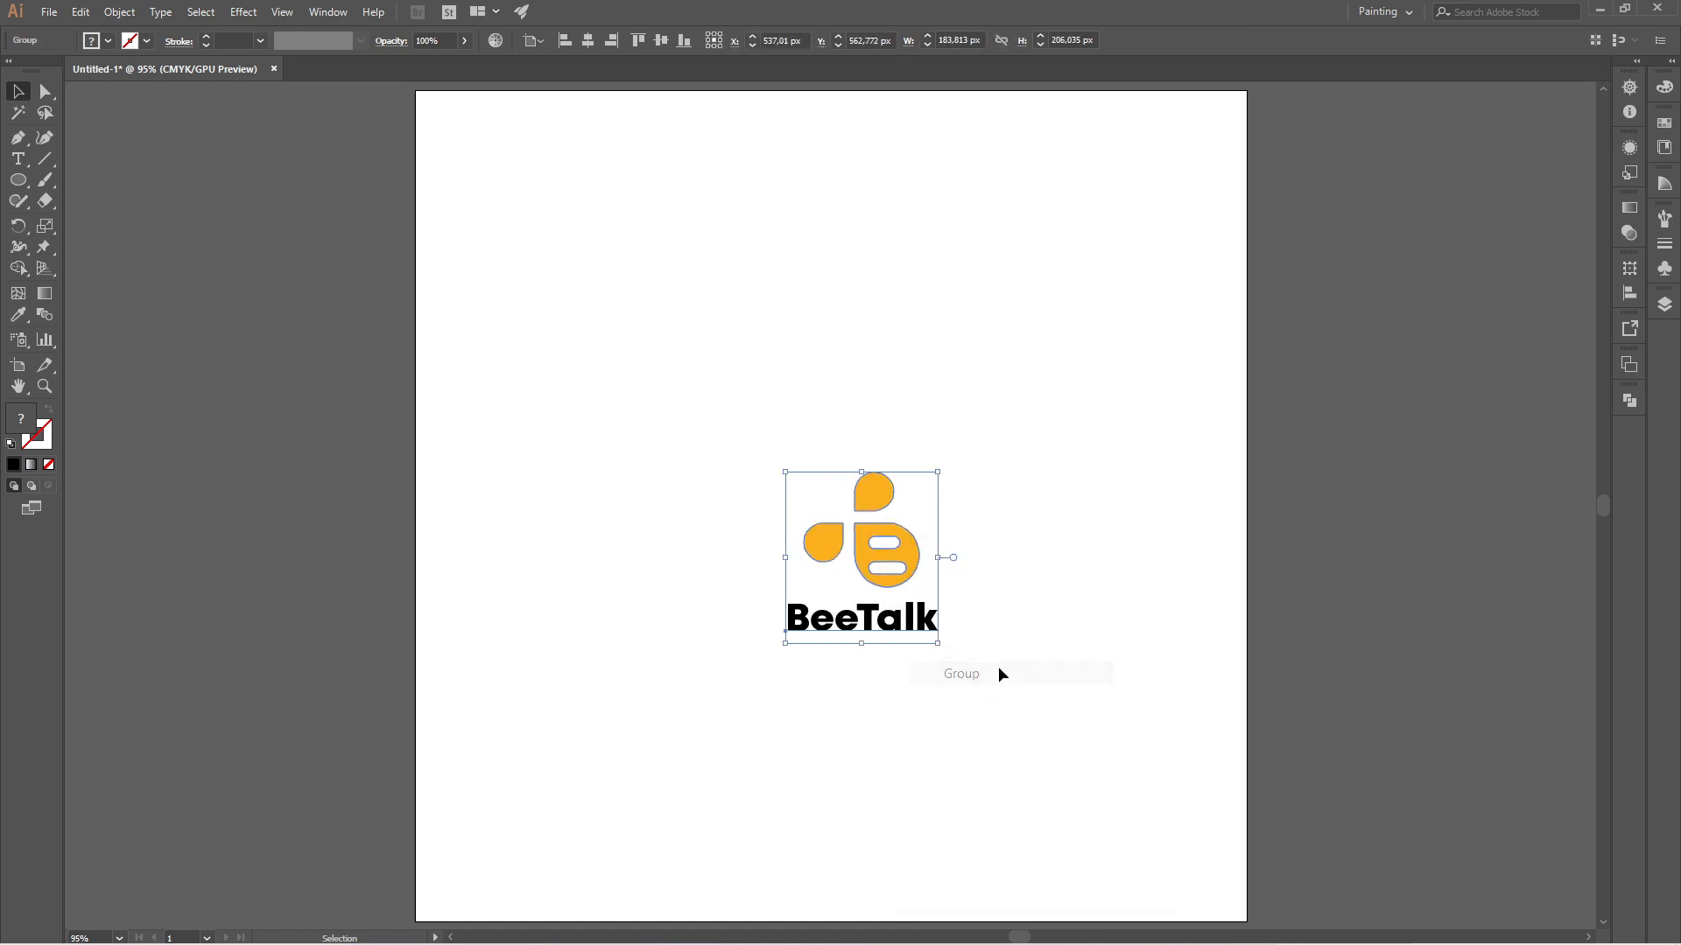
left_click(656, 41)
left_click(589, 40)
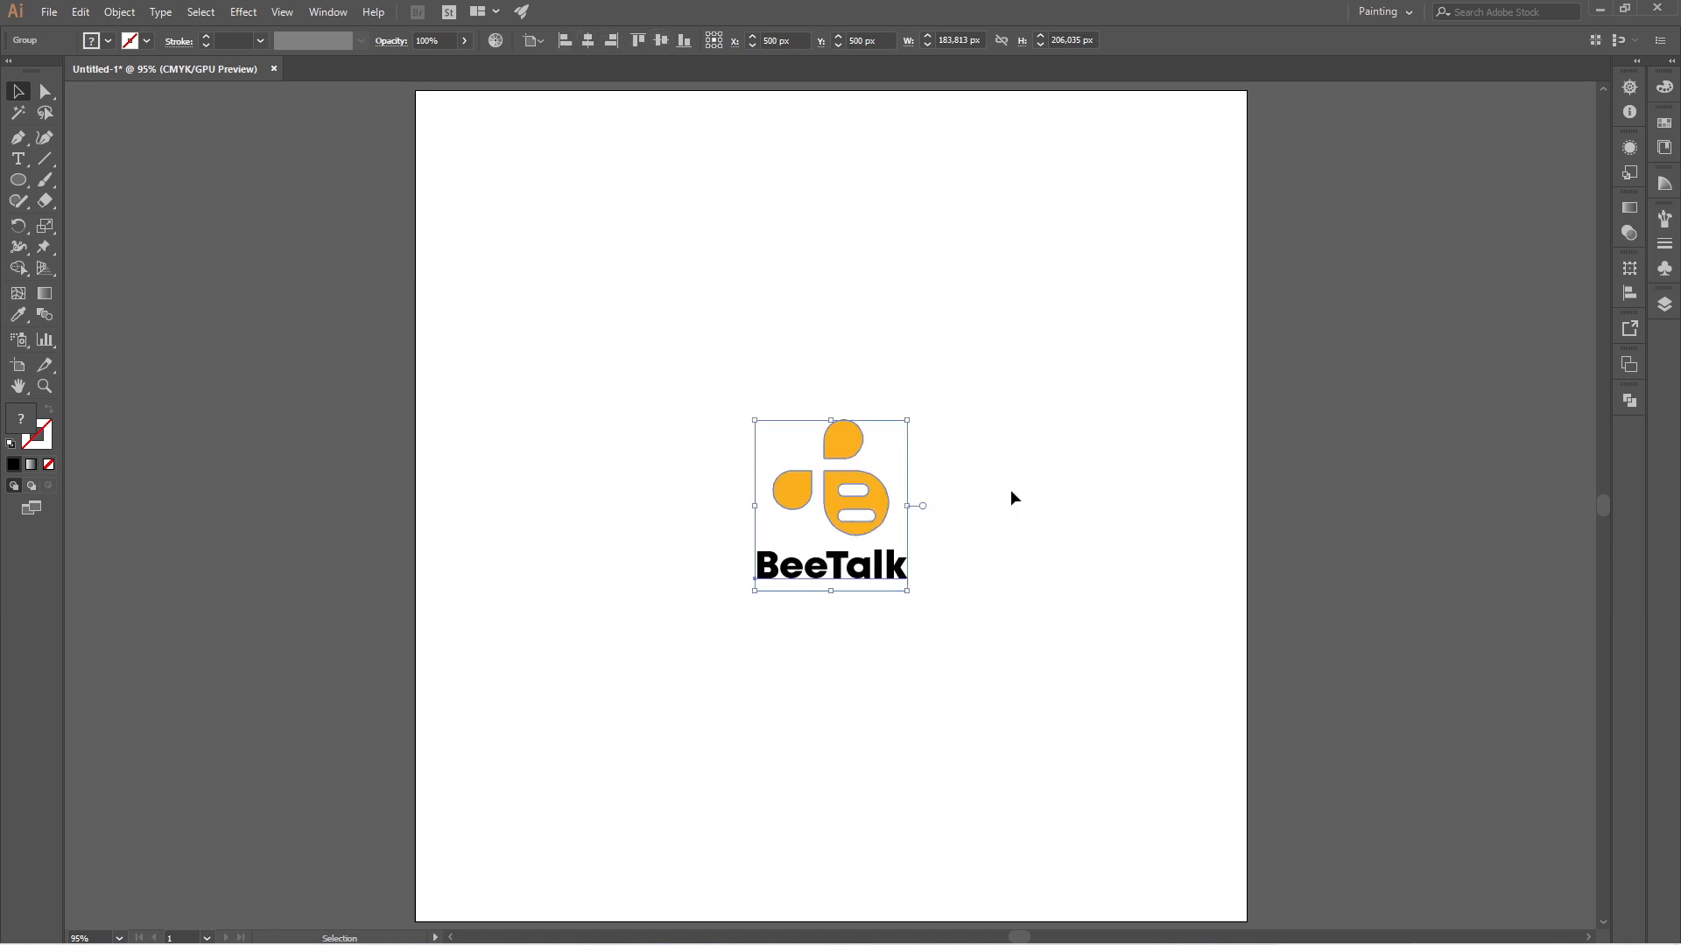
left_click(1031, 569)
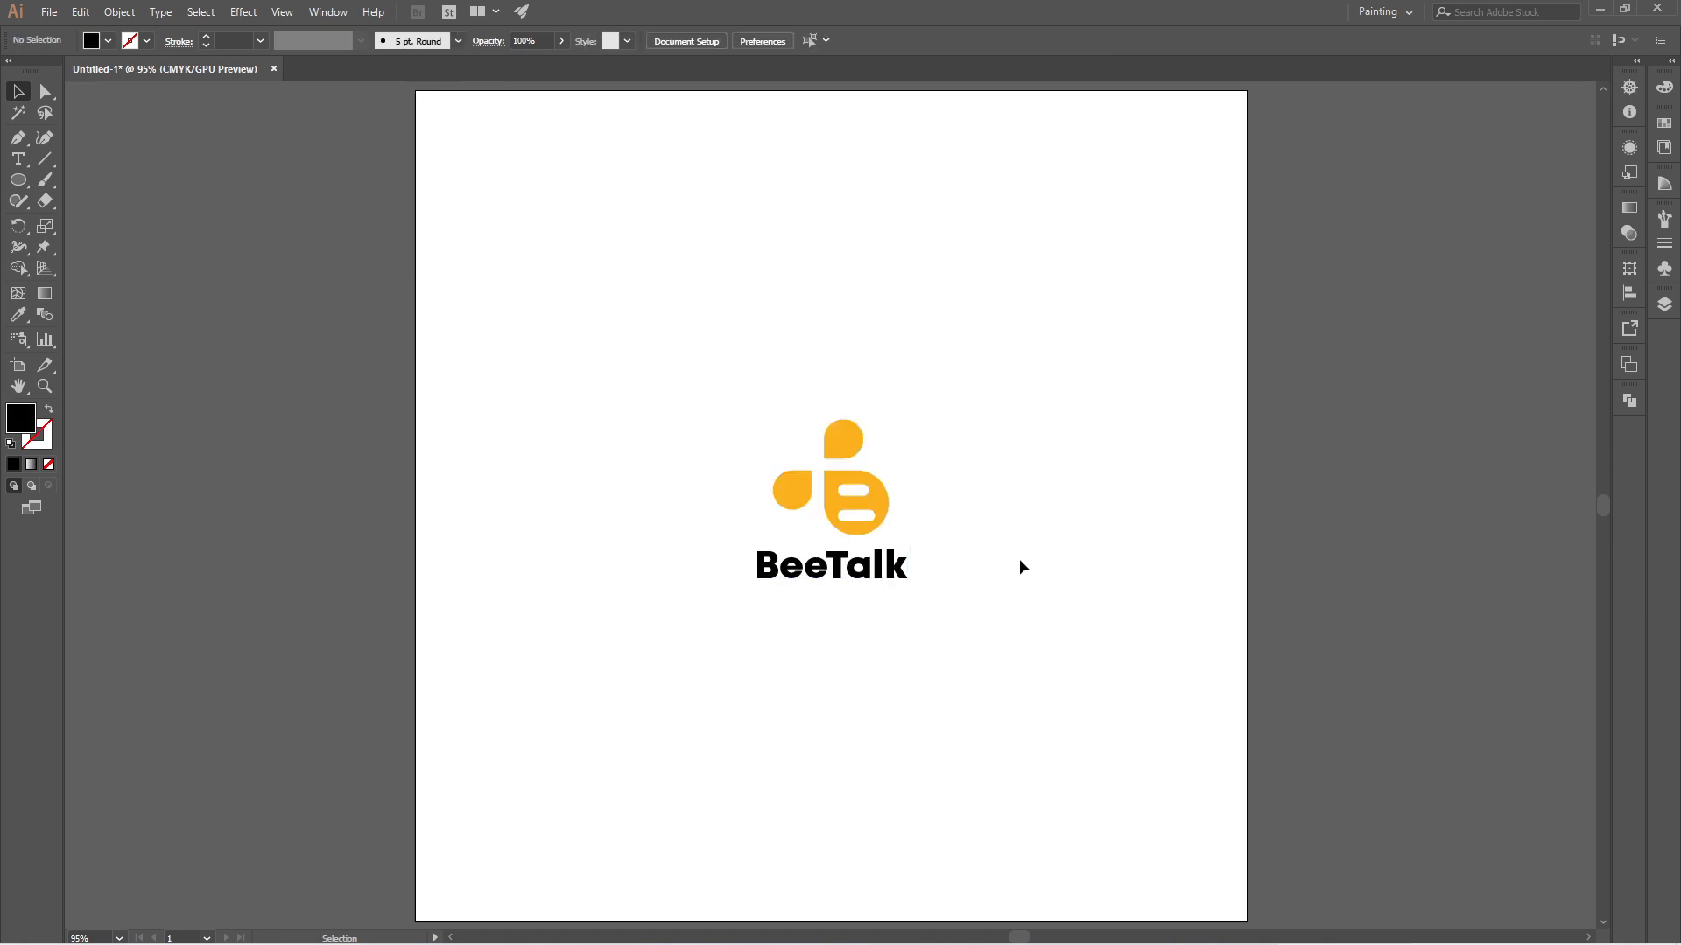